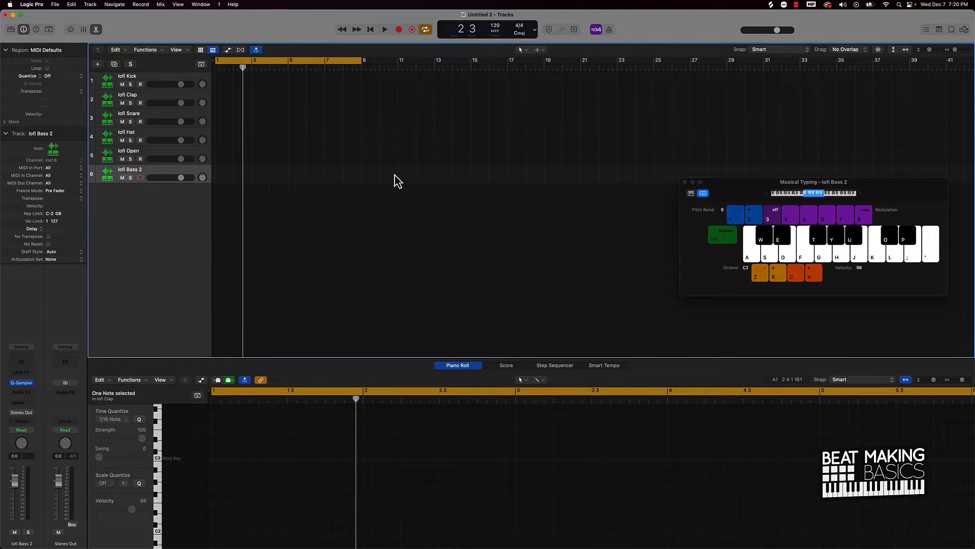
Step: Bring the Musical Typing keyboard nearer the tracks and audition the lofi Kick, lofi Clap and lofi Snare sounds
left_click(108, 85)
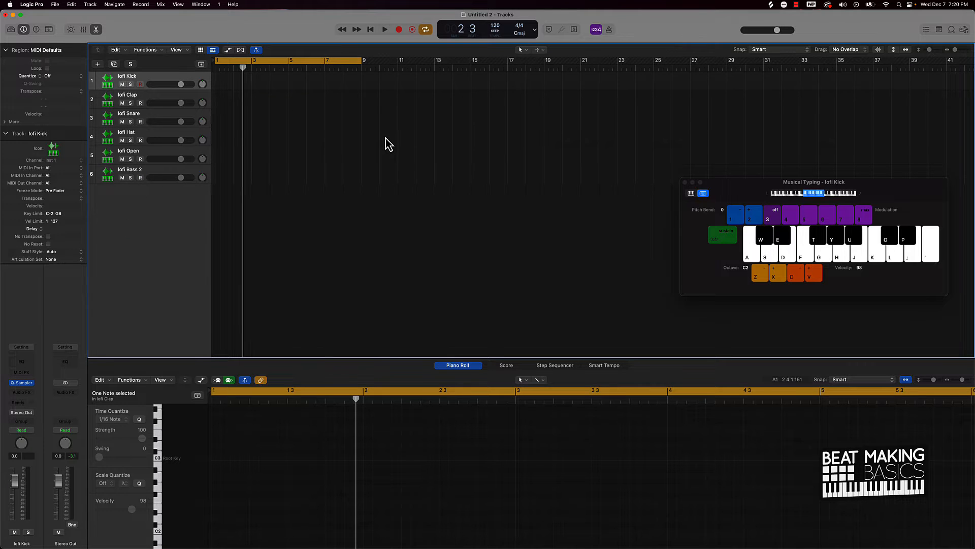
left_click_drag(749, 186, 446, 107)
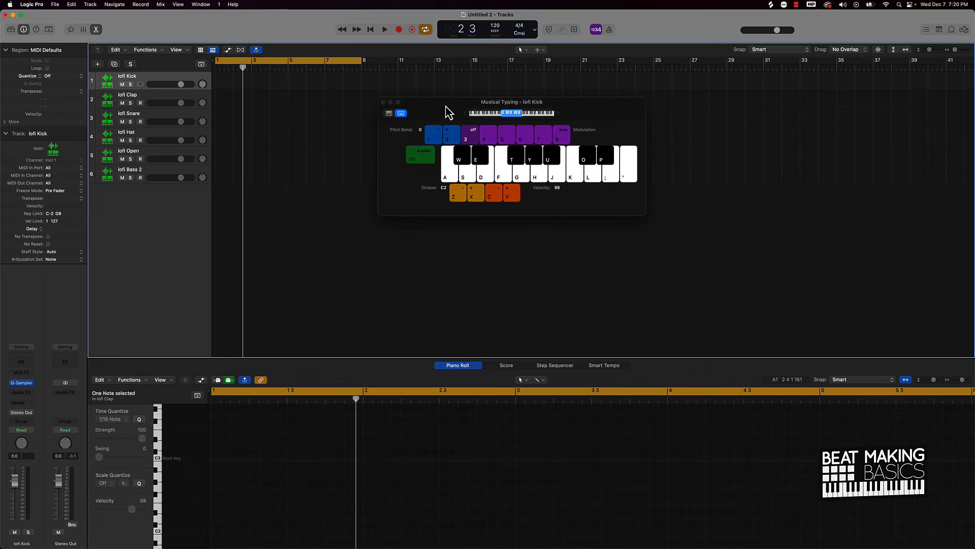
key("k")
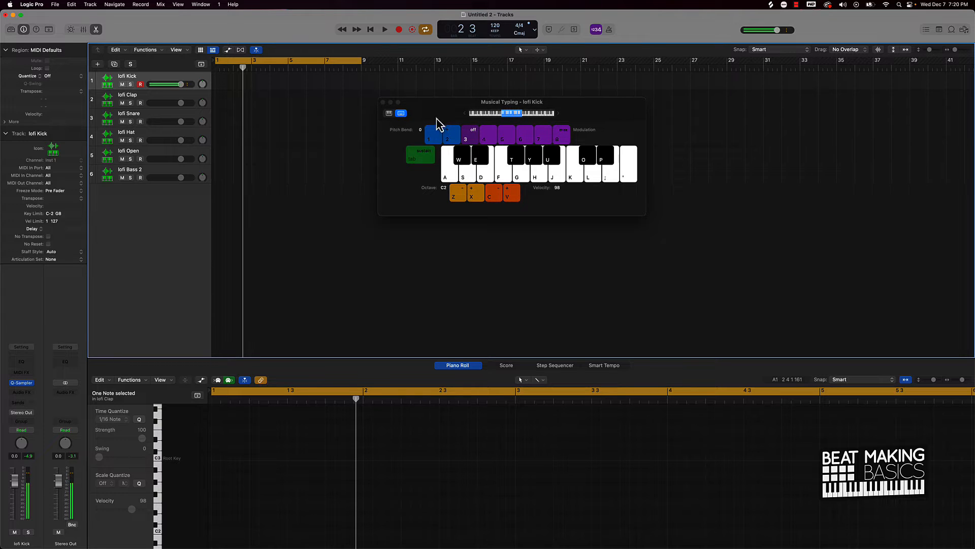
left_click(192, 99)
key("k")
key("k")
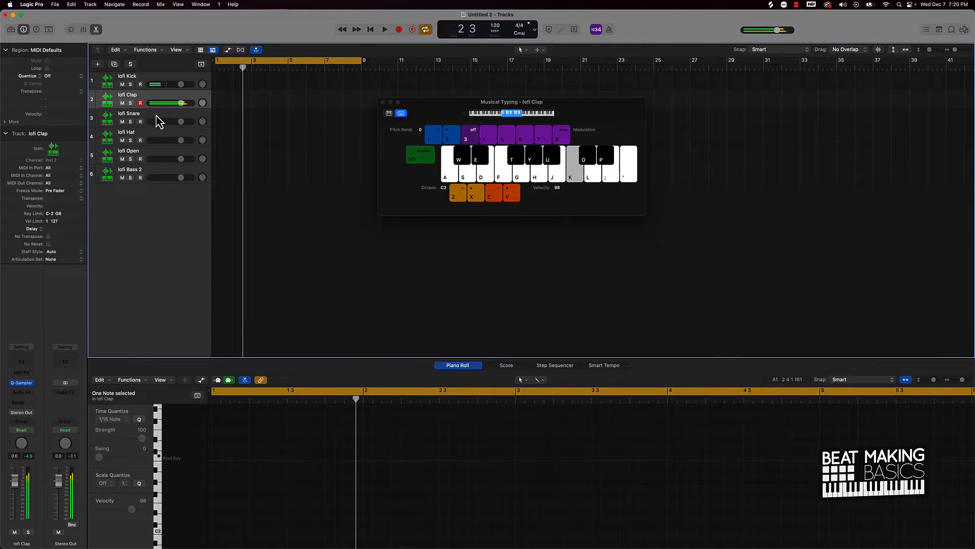
left_click(156, 117)
key("k")
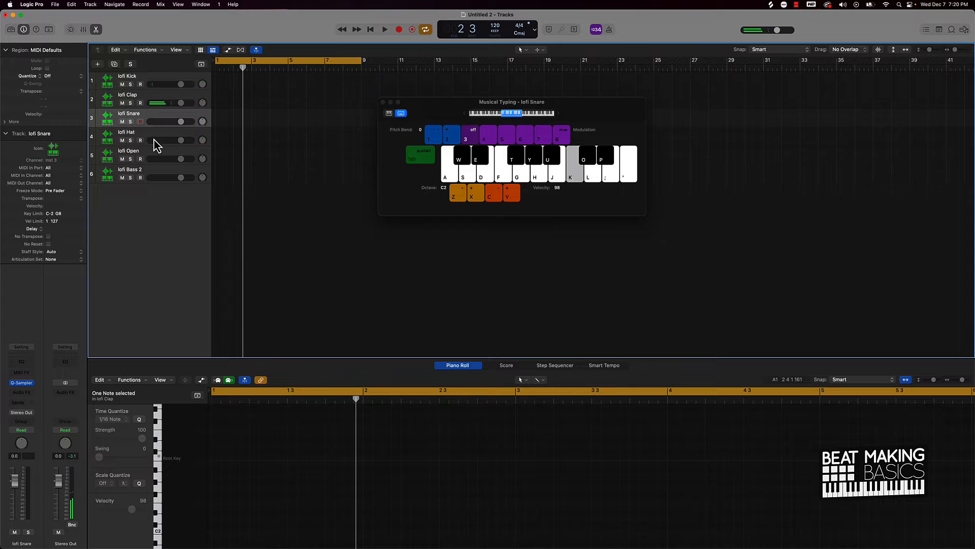
Step: Audition the lofi Hat, lofi Open and lofi Bass 2 sounds, and shift the Musical Typing keyboard slightly higher
left_click(154, 139)
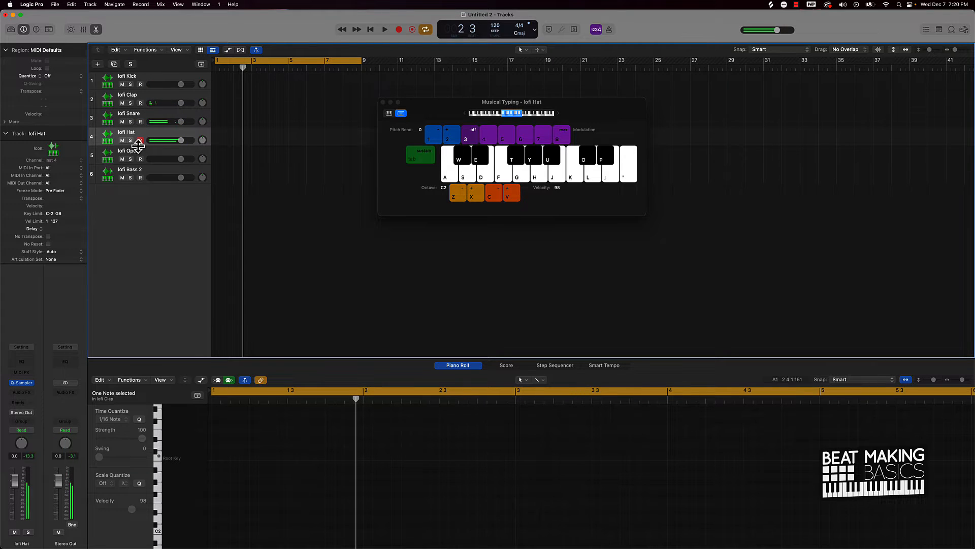
key("k")
left_click(157, 158)
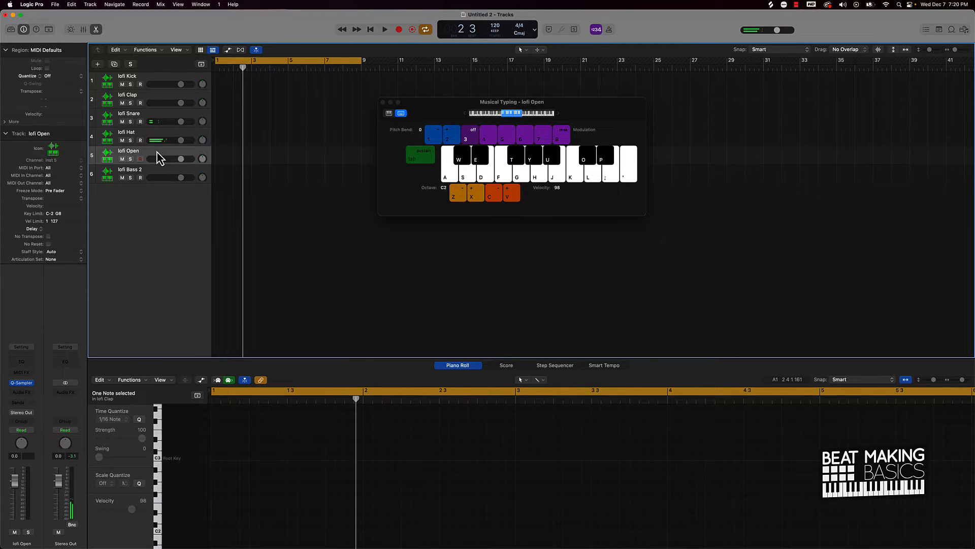
key("k")
left_click(138, 174)
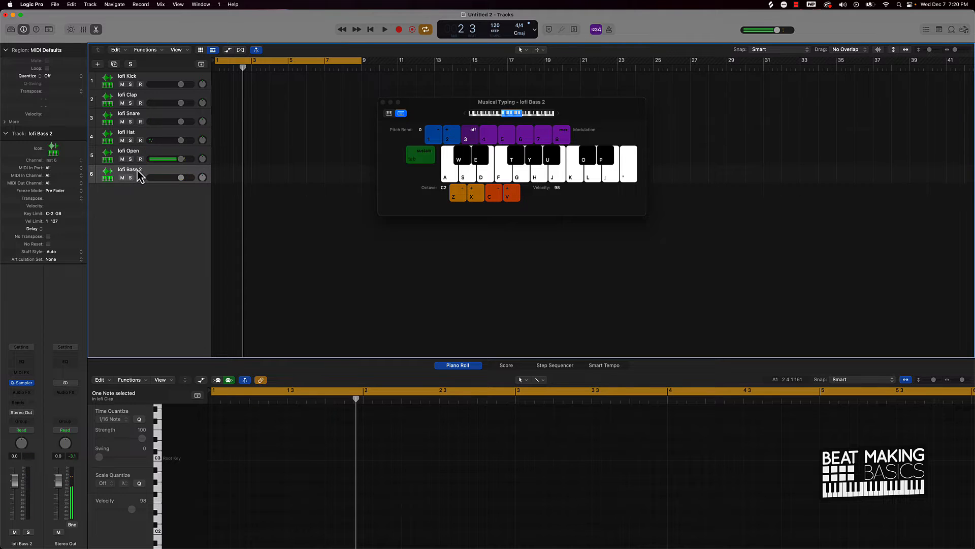
key("g")
key("k")
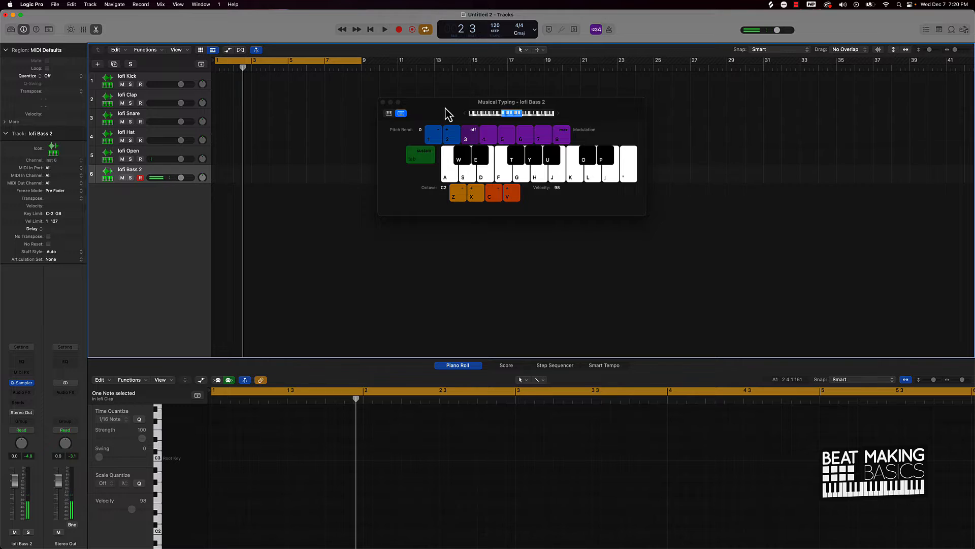
left_click_drag(447, 113, 437, 89)
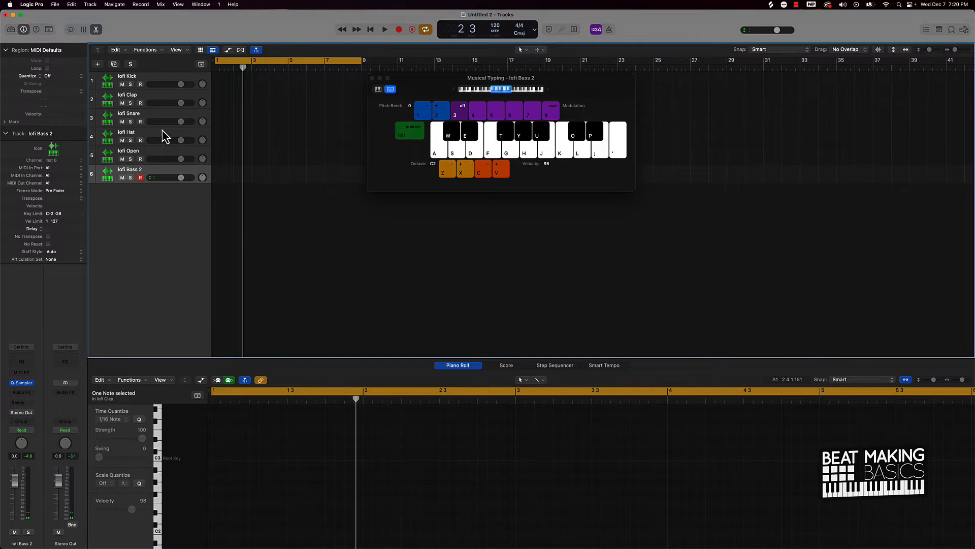
left_click_drag(414, 82, 411, 81)
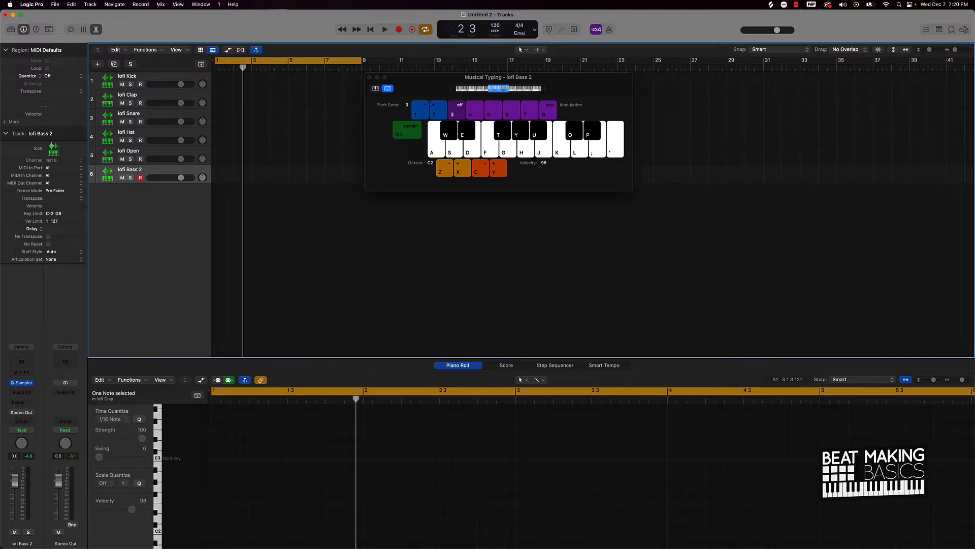
Step: Switch to Splice and preview the 60 BPM SOUNDDOCTRINE gospel soul loop in the "soul" search results
mouse_move(429, 543)
left_click(163, 527)
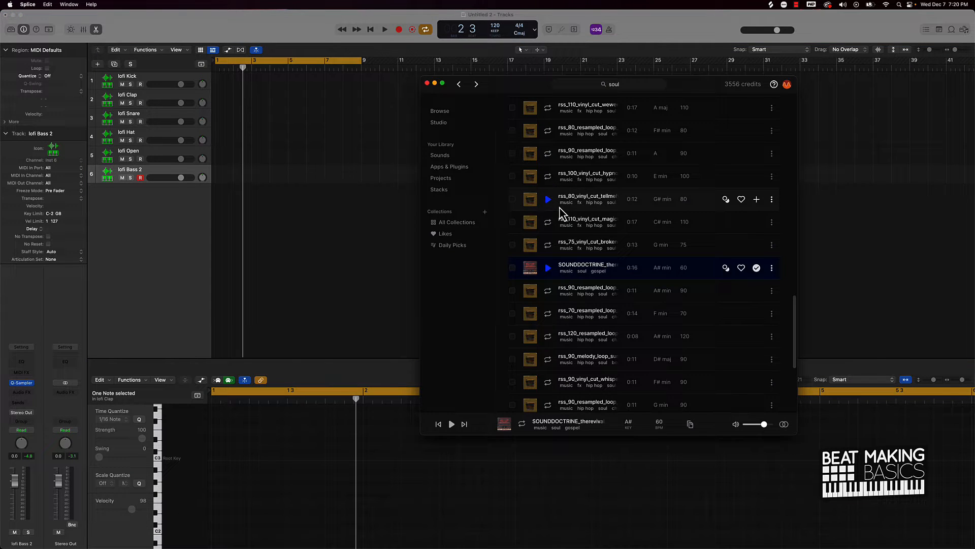
scroll(560, 211, "up", 2)
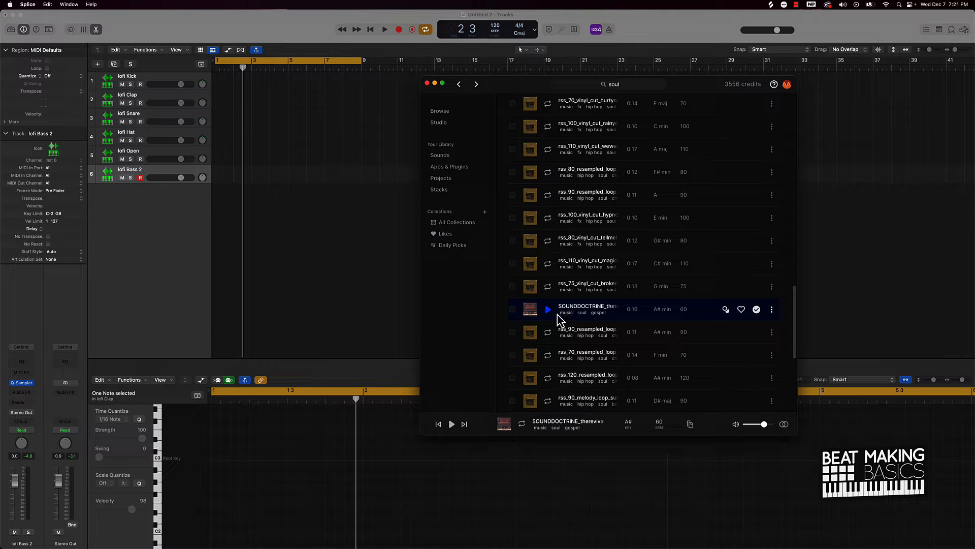
left_click(548, 311)
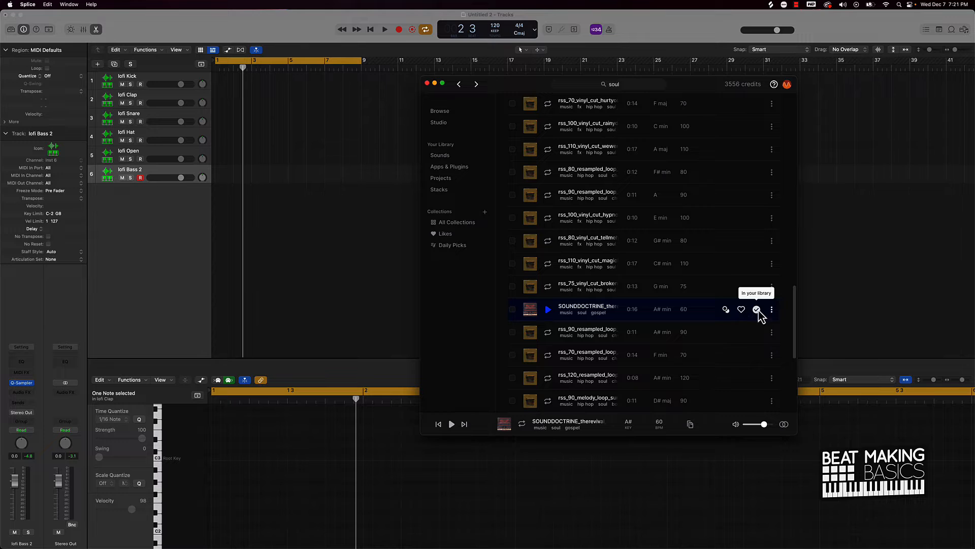
Step: Add the SOUNDDOCTRINE loop at bar 1 on a new audio track in Logic Pro, importing its tempo information
left_click_drag(616, 311, 218, 262)
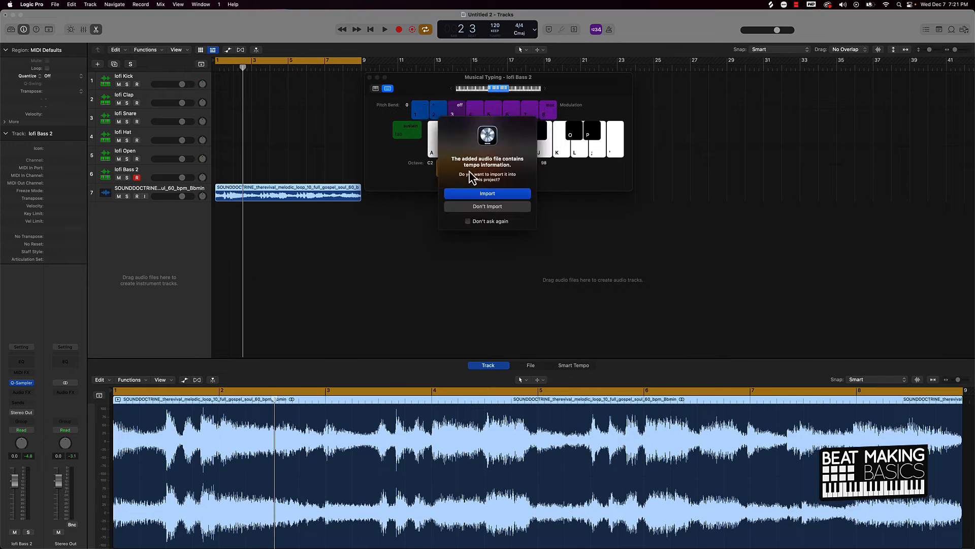
left_click(483, 195)
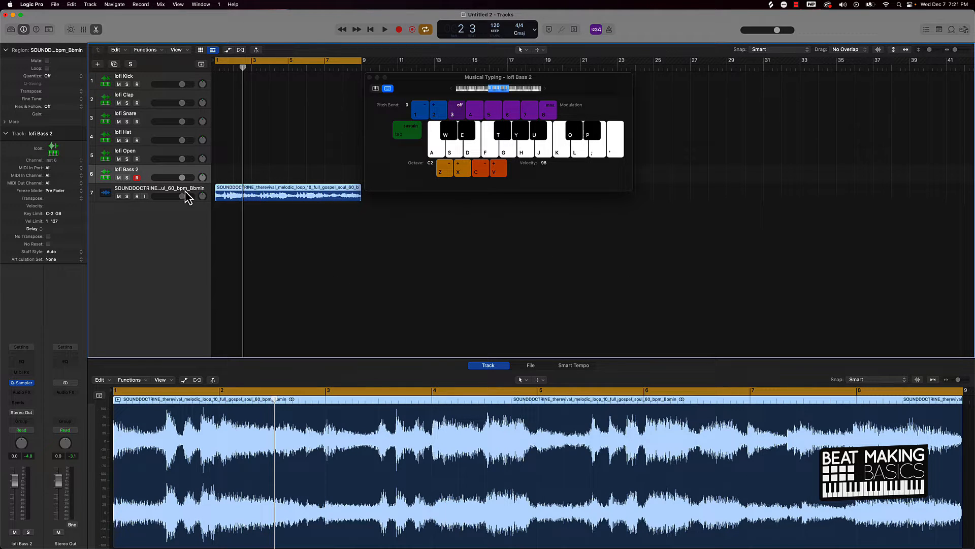
left_click(169, 192)
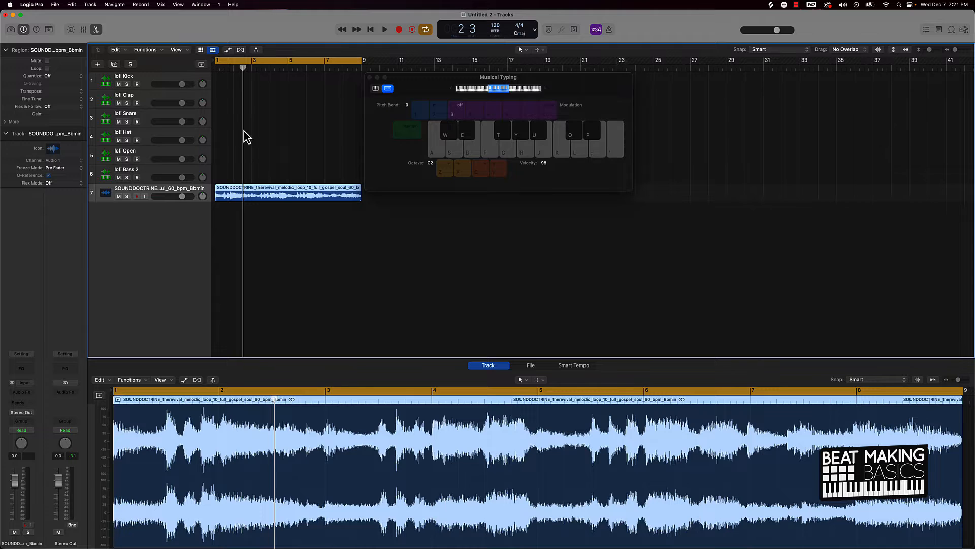
left_click(296, 151)
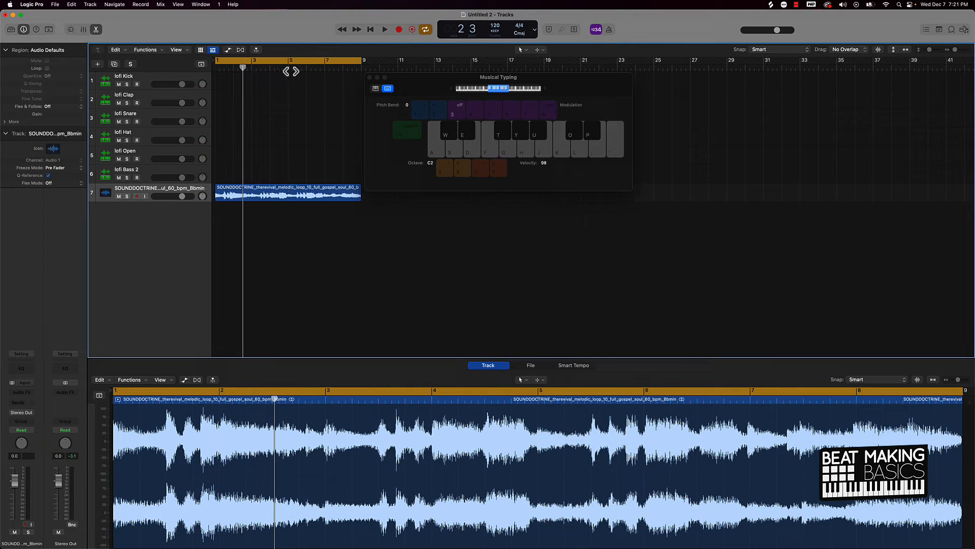
Step: Split the SOUNDDOCTRINE audio region at bars 5, 7 and 3 to make four two-bar slices
left_click_drag(295, 71, 286, 76)
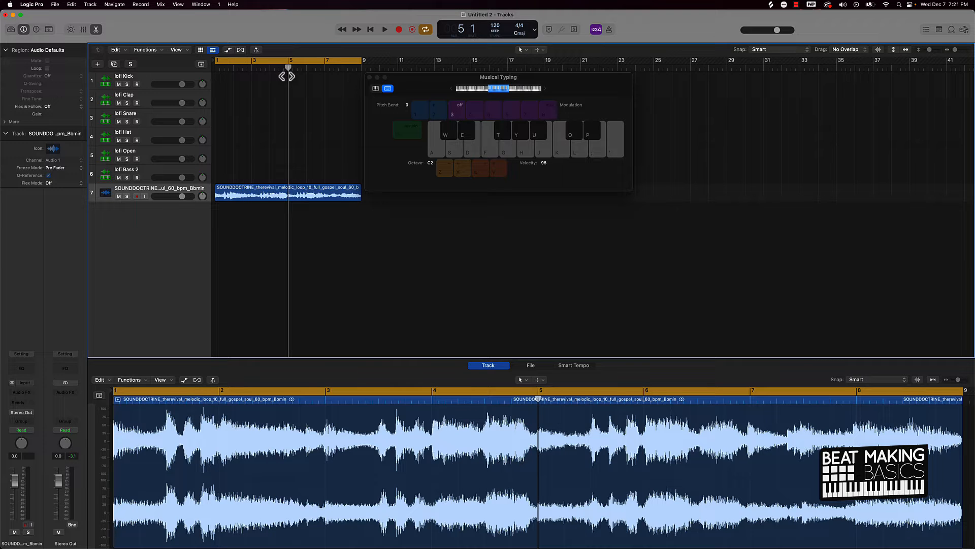
key("super+f")
left_click(301, 201)
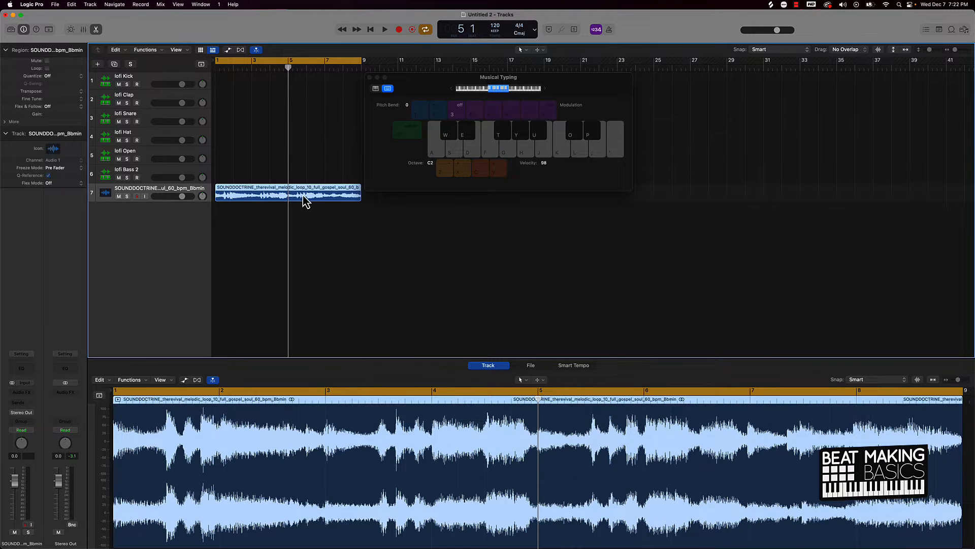
key("super+t")
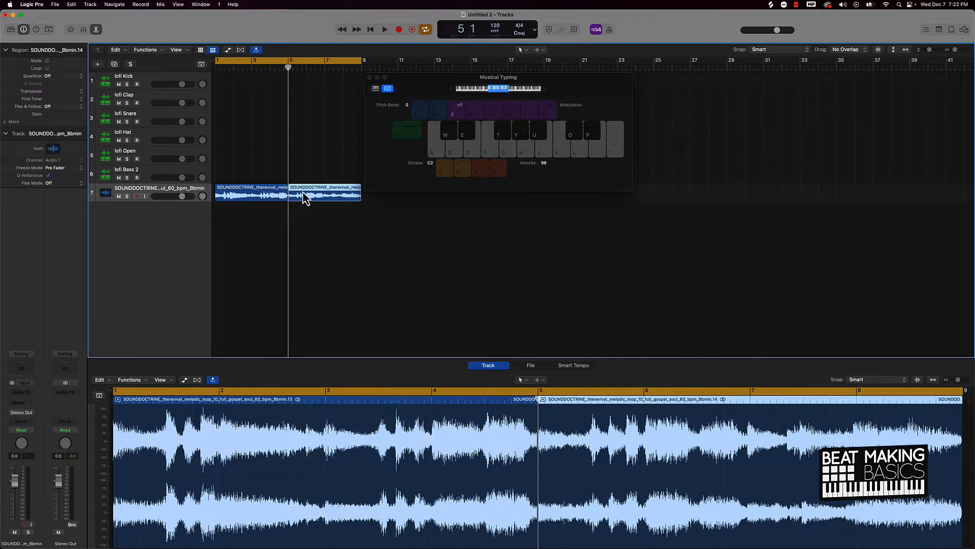
left_click(332, 69)
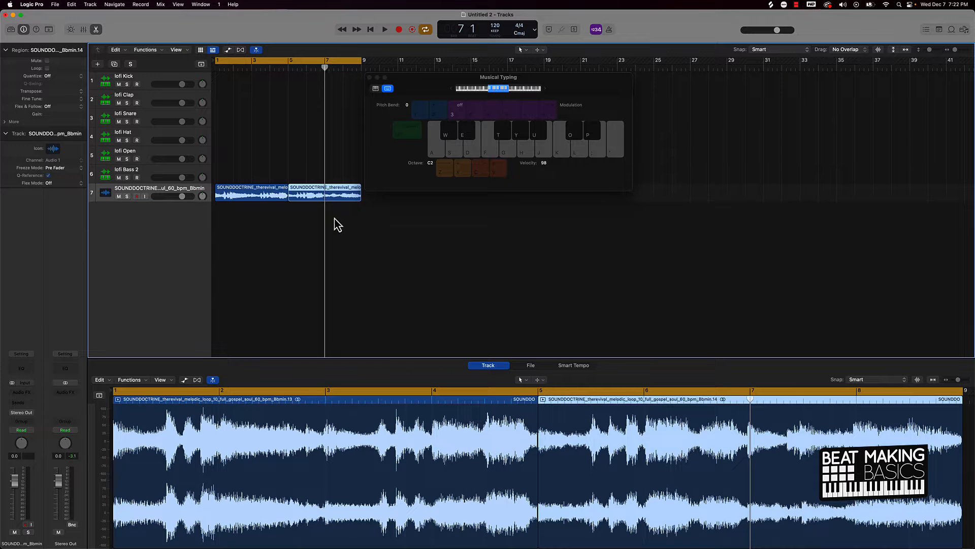
key("super+t")
left_click(253, 70)
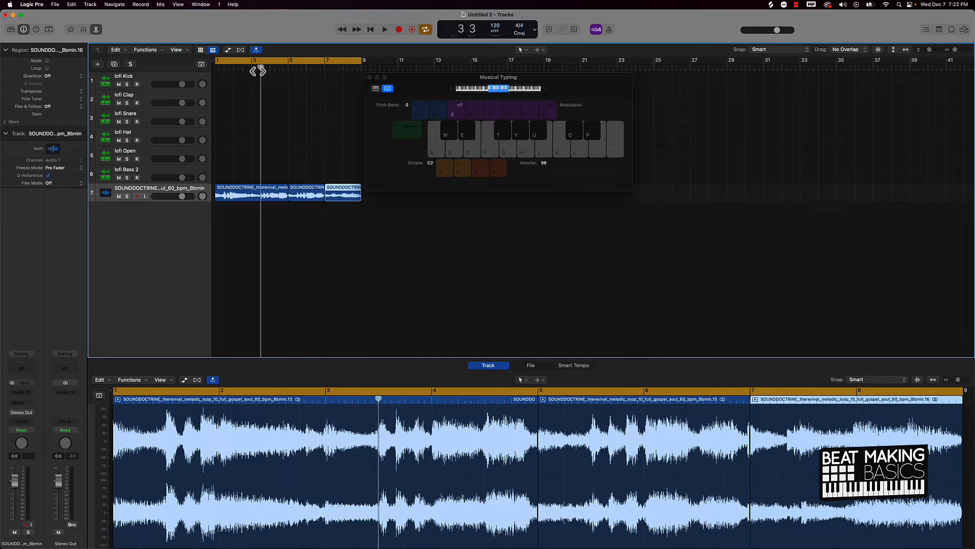
left_click(270, 196)
key("super+t")
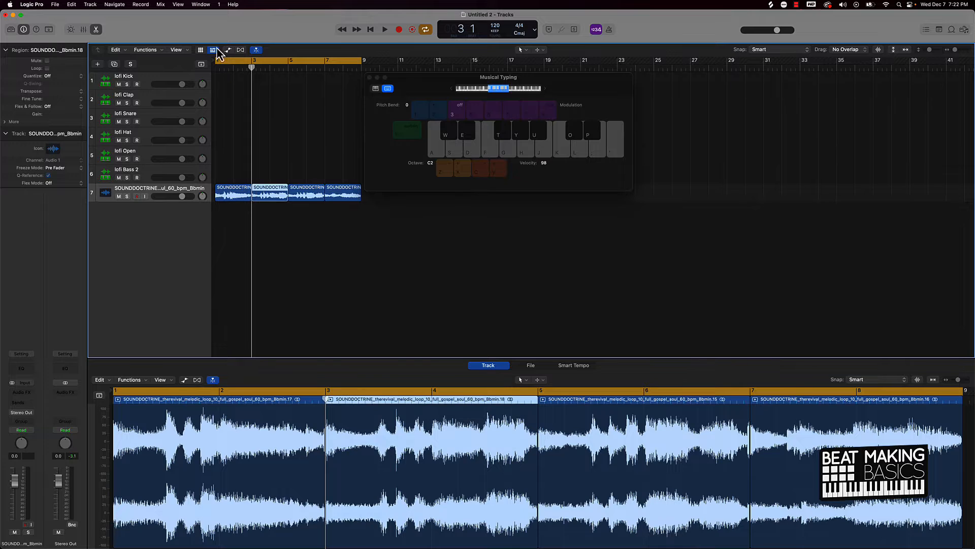
Step: Split the first two two-bar slices of the loop at bars 2 and 4
left_click(234, 69)
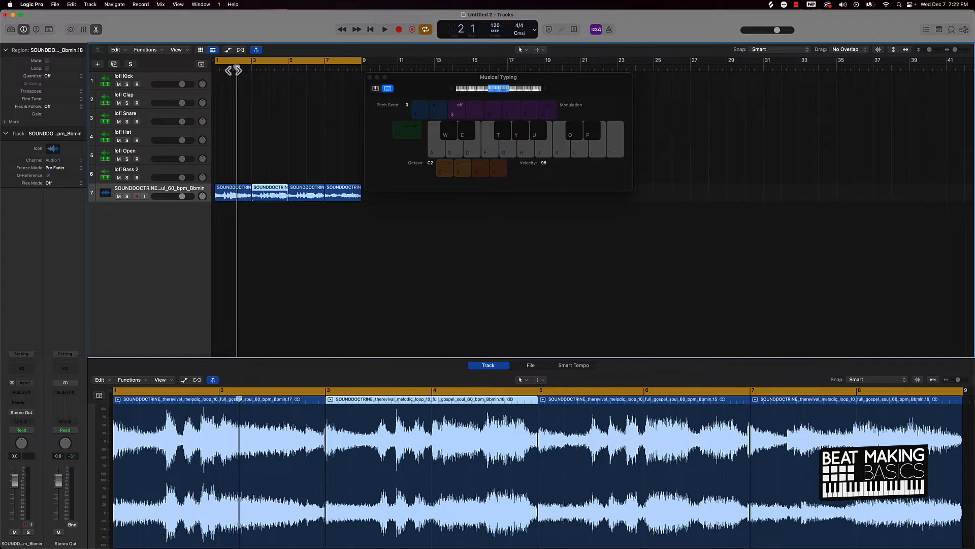
left_click(236, 195)
key("super+t")
left_click(270, 69)
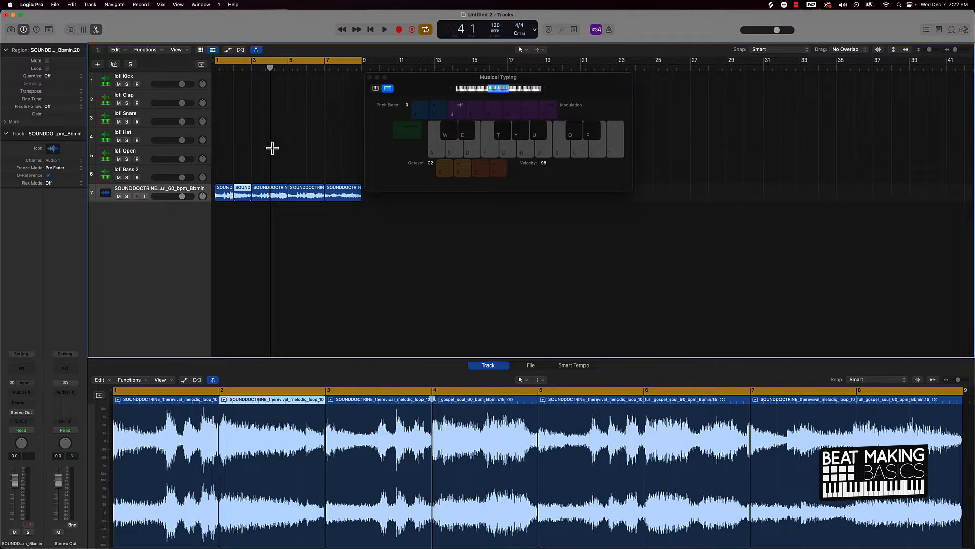
left_click(272, 148)
left_click(270, 193)
key("super+t")
Step: Split the last two two-bar slices of the loop at bars 6 and 8
left_click(307, 70)
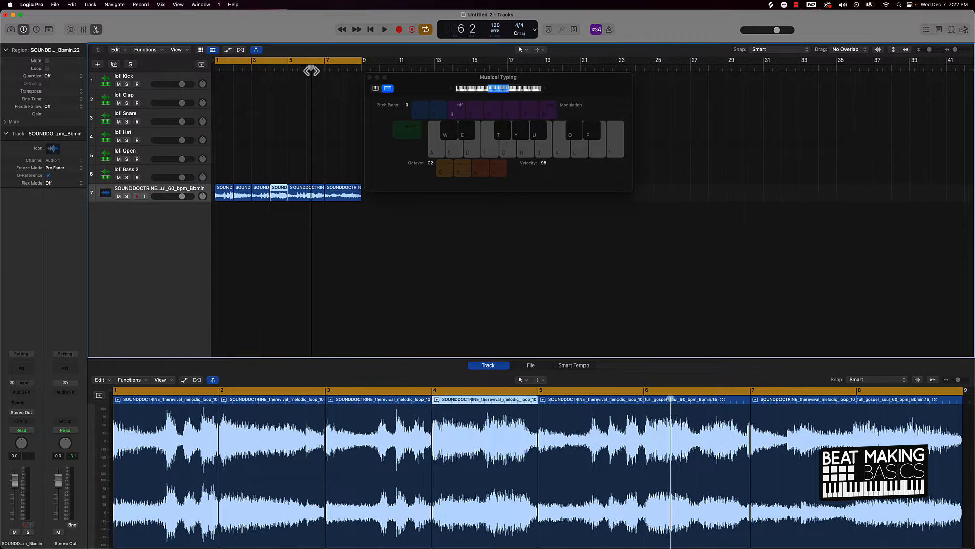
left_click(306, 195)
key("super+t")
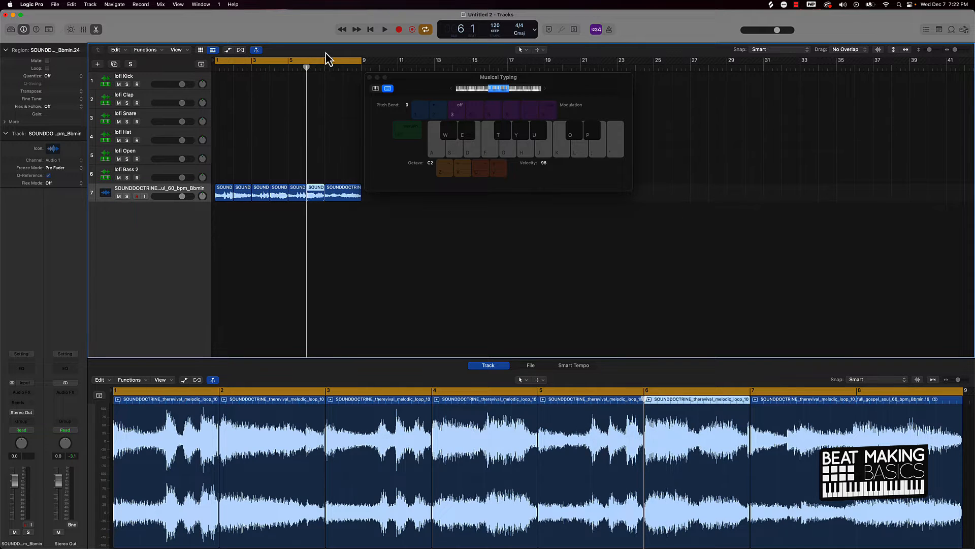
left_click(342, 70)
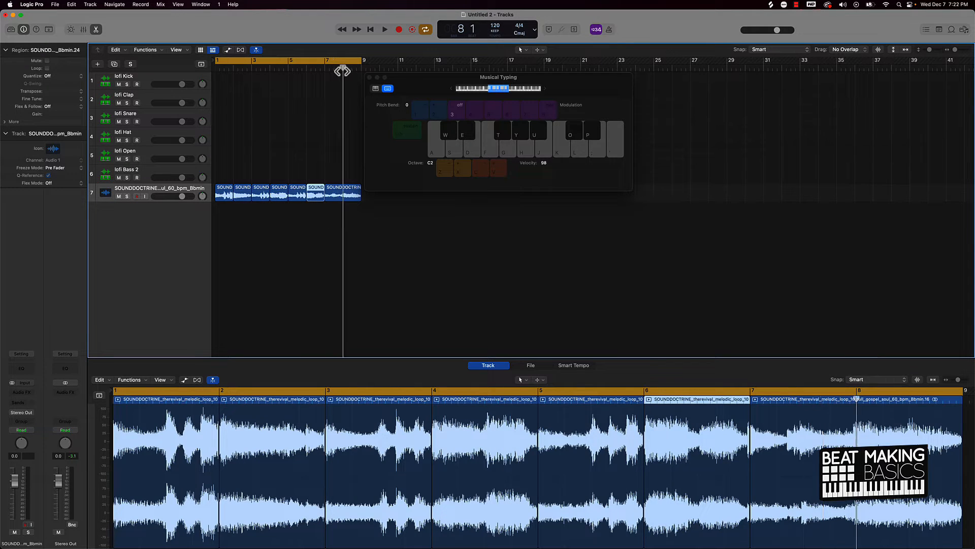
left_click(332, 193)
key("super+t")
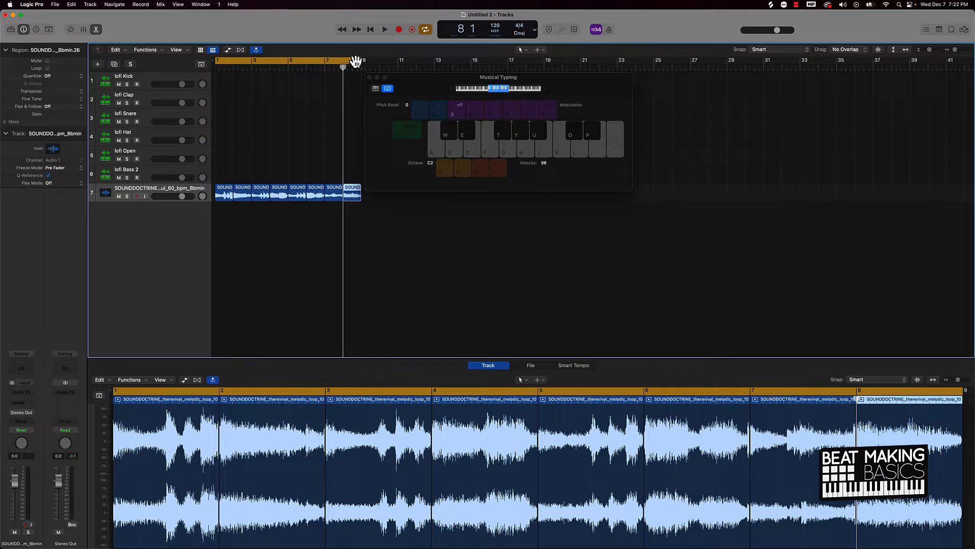
Step: Shorten the cycle range to one bar and play the loop's slices at bar 1 and bar 2
left_click_drag(358, 62, 209, 62)
key("space")
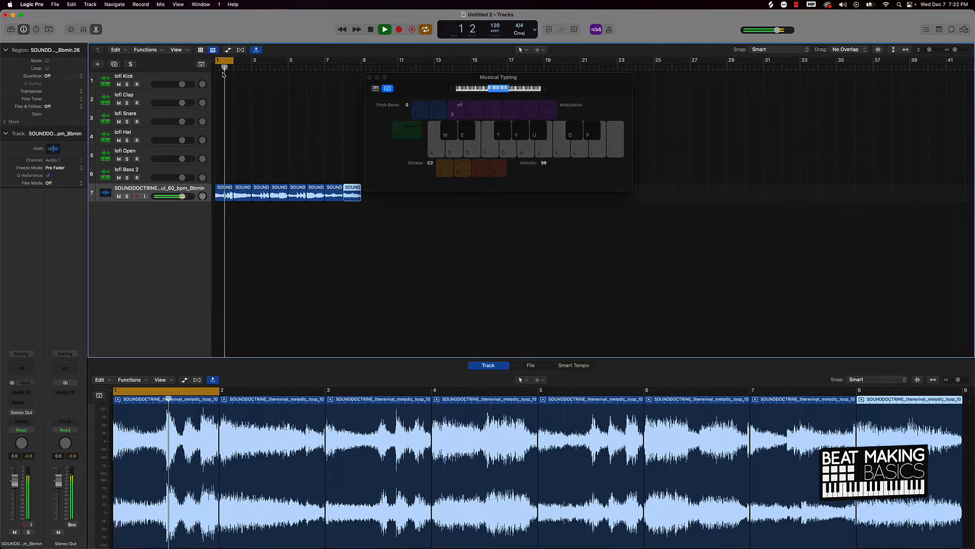
key("space")
left_click_drag(227, 61, 243, 60)
key("space")
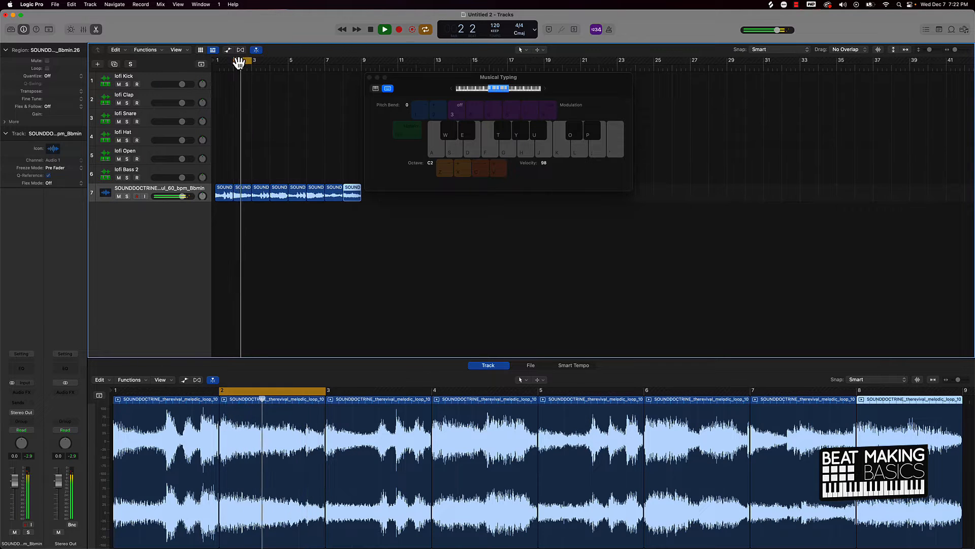
key("space")
Step: Shift the one-bar cycle range to bar 3 and bar 4 in turn and play each slice
left_click_drag(242, 62, 260, 61)
key("space")
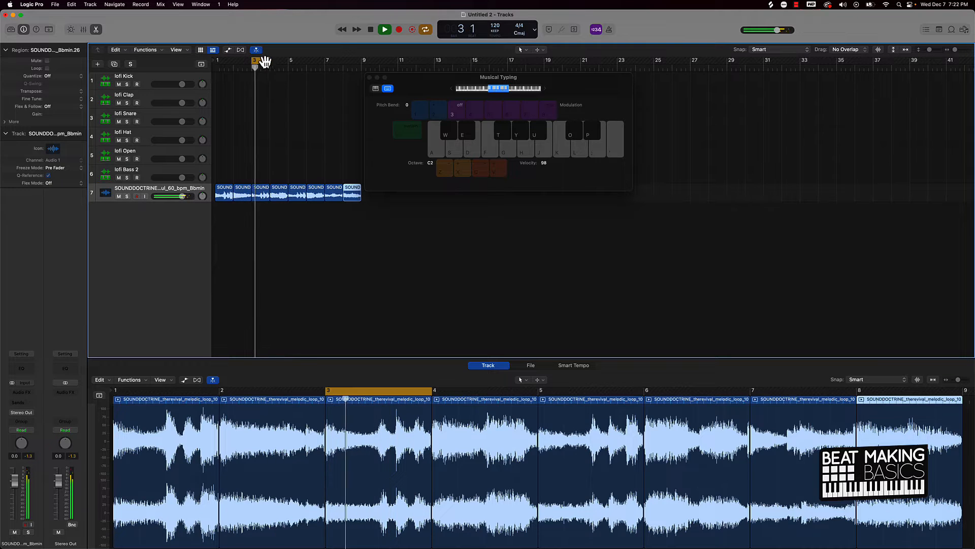
key("space")
left_click_drag(259, 61, 279, 63)
key("space")
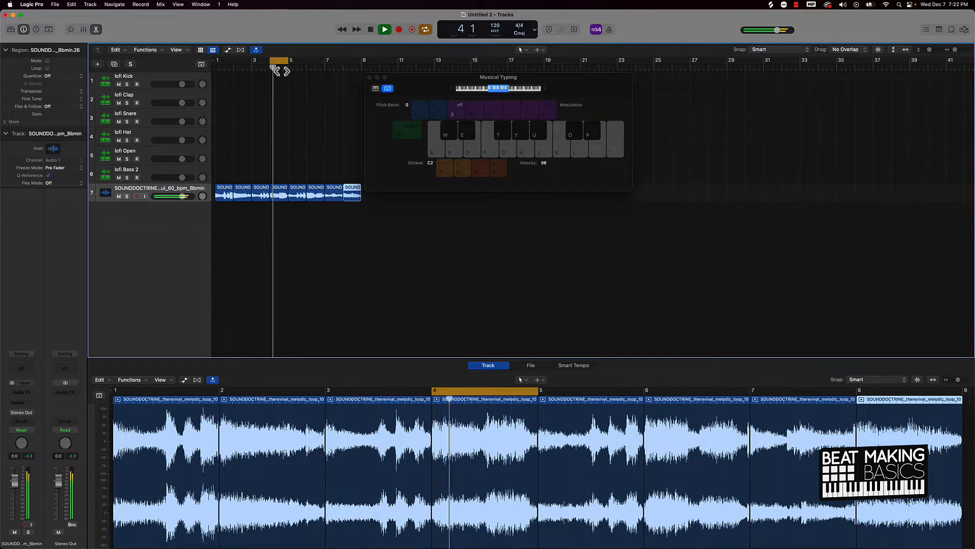
key("space")
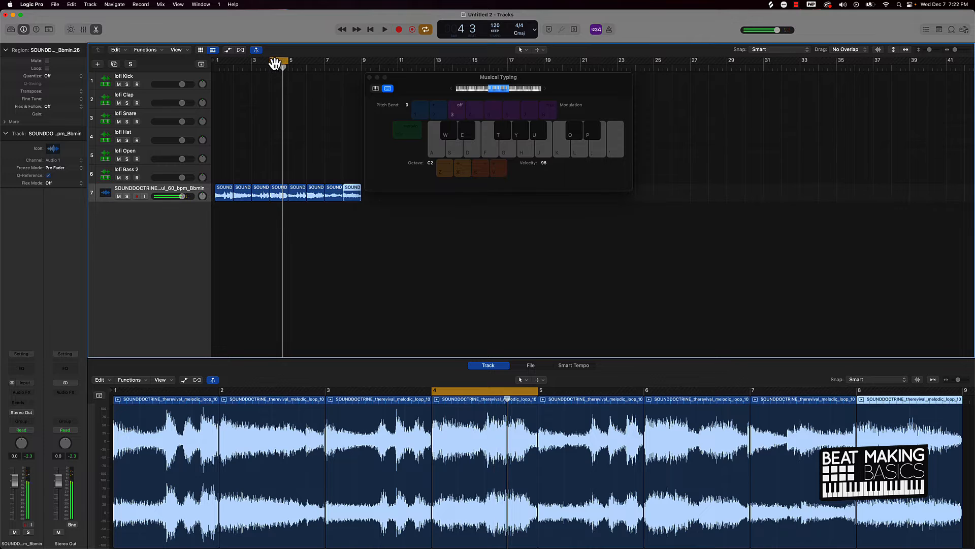
Step: Set the cycle range to two bars, covering bars 1 and 2, and play the first two slices together
left_click_drag(271, 63, 264, 63)
left_click_drag(253, 65, 226, 65)
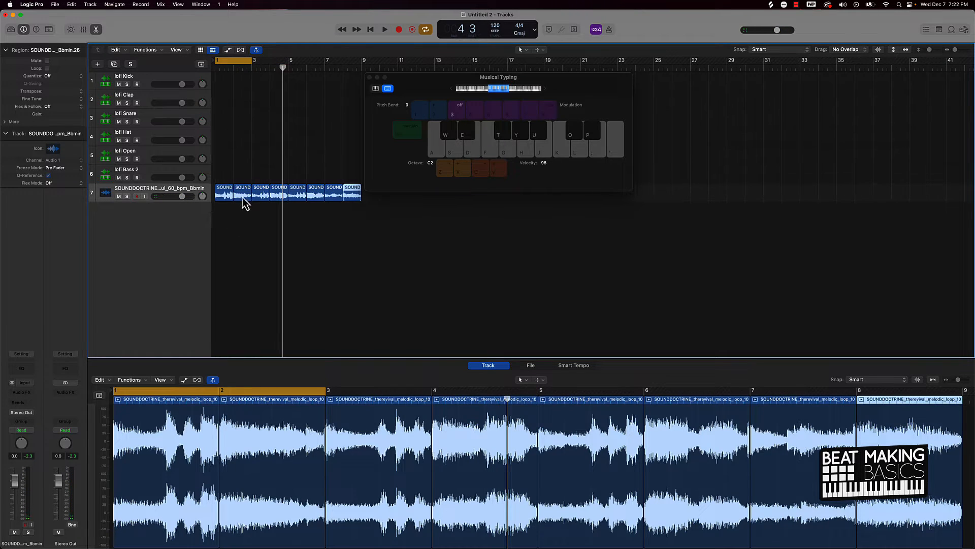
key("space")
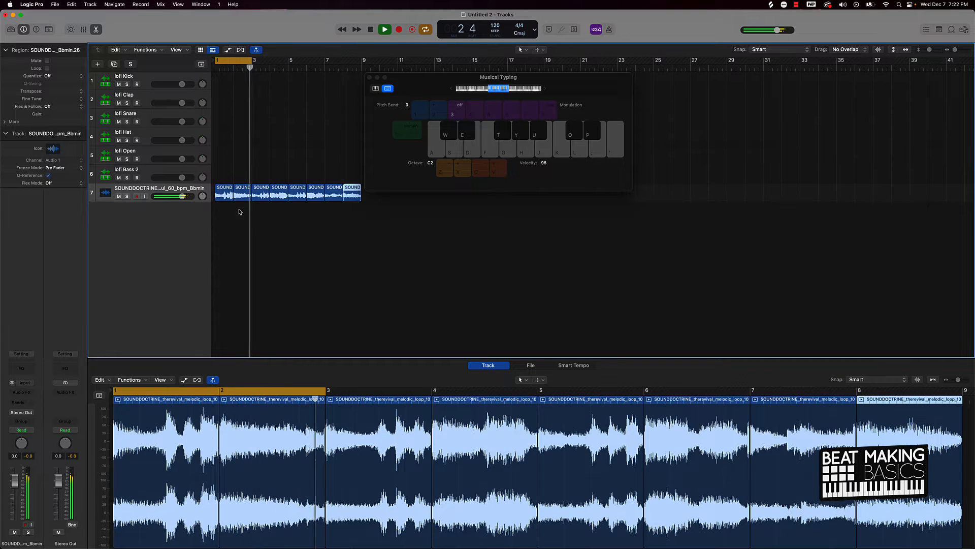
key("space")
Step: Extend the cycle range to four bars from bar 1, play the first four slices, and turn cycle off
left_click_drag(249, 68, 288, 64)
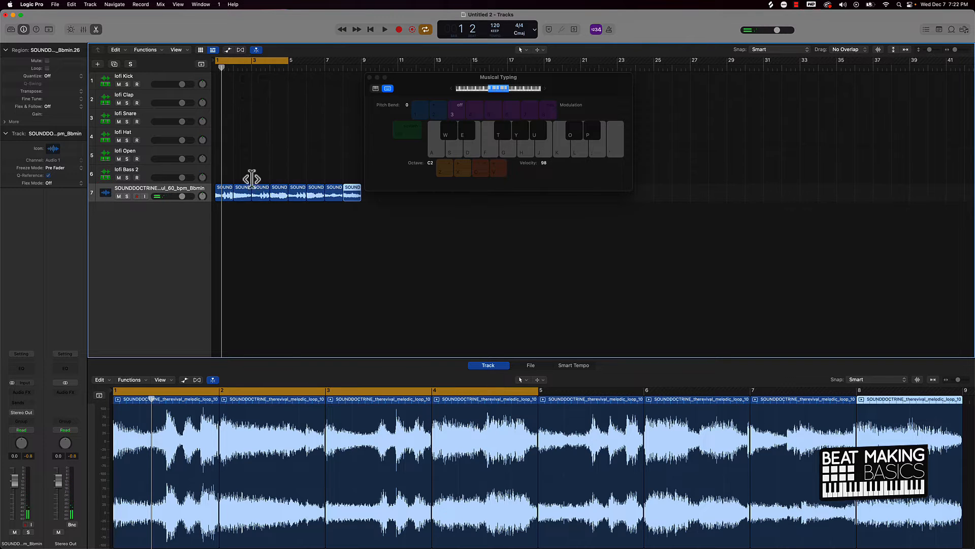
key("space")
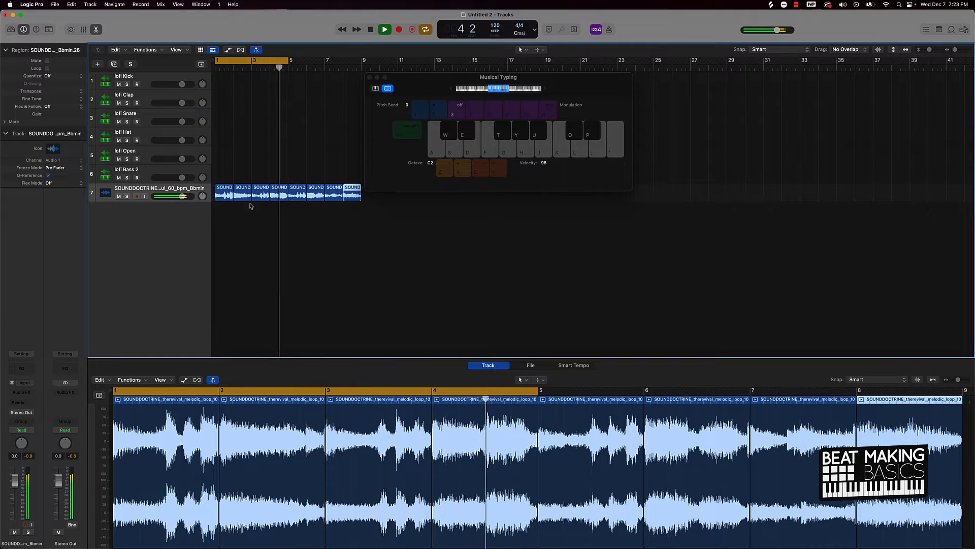
key("space")
left_click(258, 60)
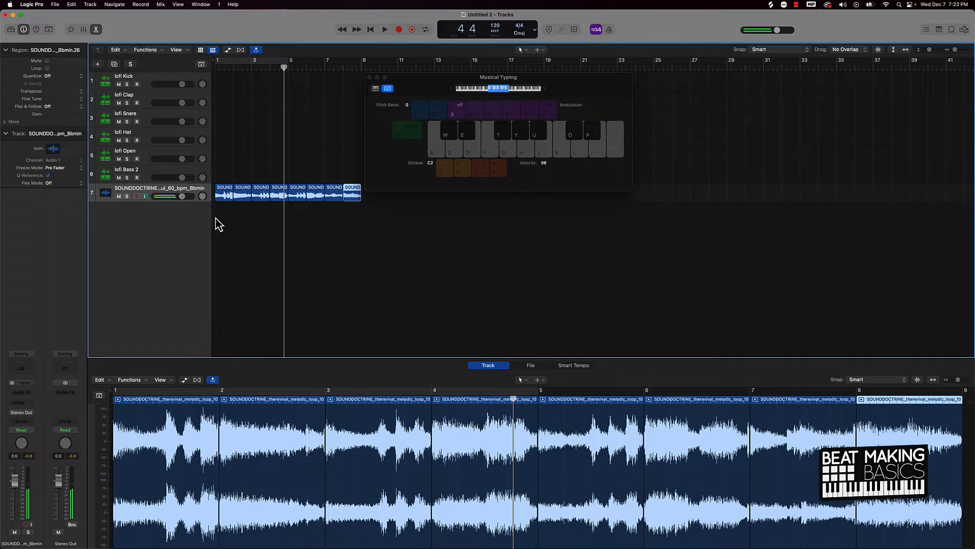
Step: Create two empty duplicates of the sliced loop's audio track directly beneath it
left_click(334, 216)
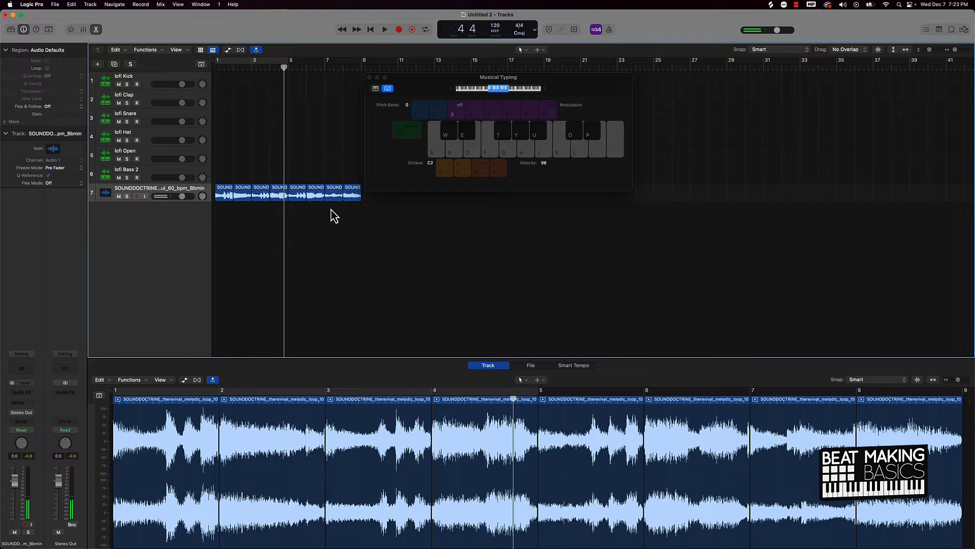
left_click(157, 190)
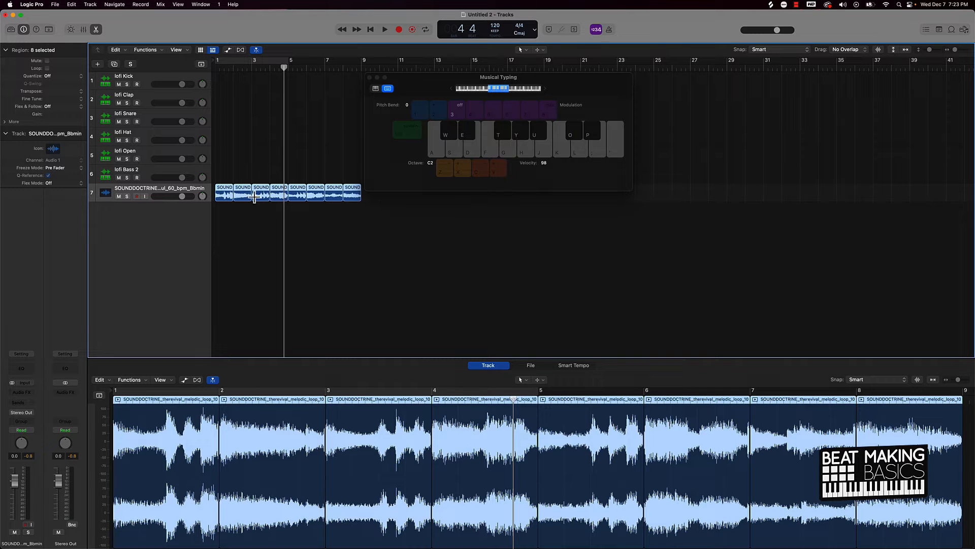
key("super+d")
key("super+d")
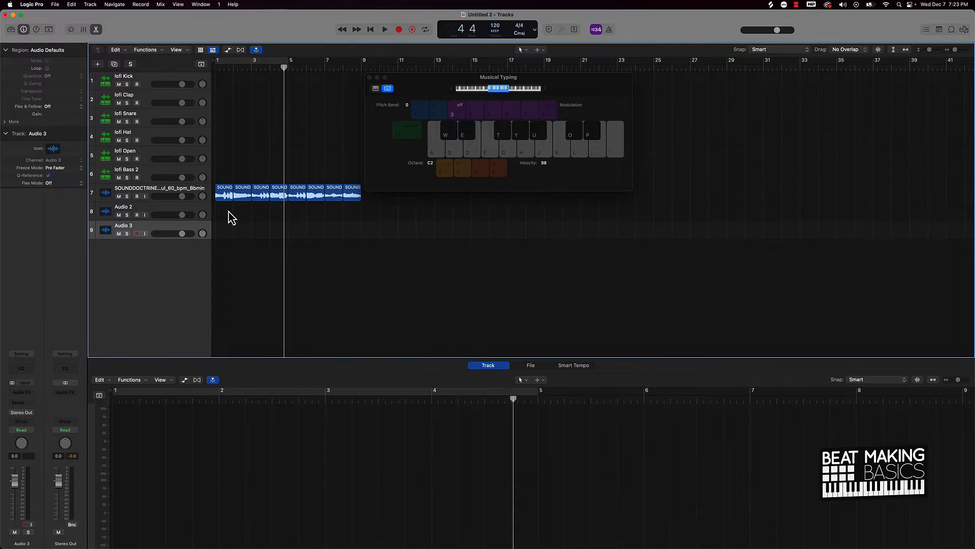
Step: Copy the loop's first four slices to the Audio 3 track at bar 1 and join them into one region
left_click_drag(242, 206, 257, 188)
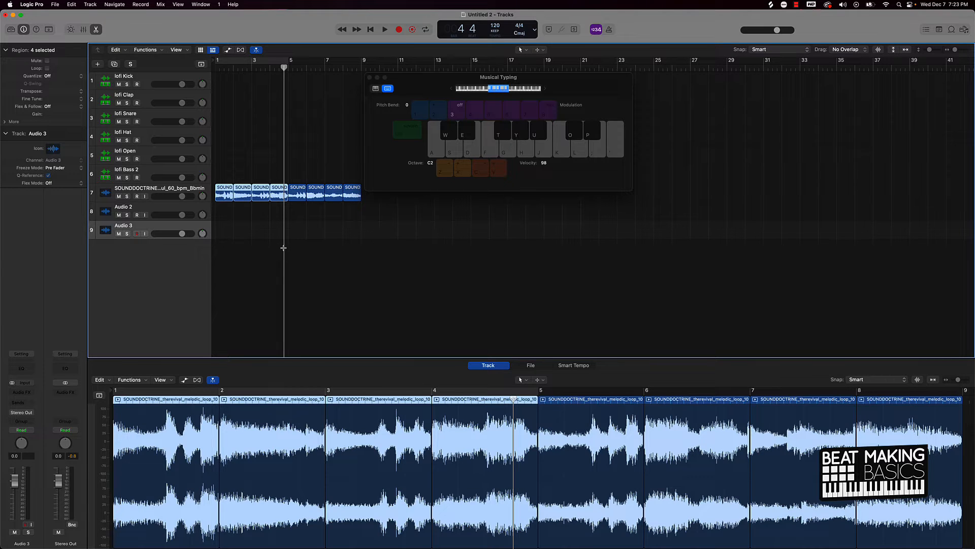
key("Return")
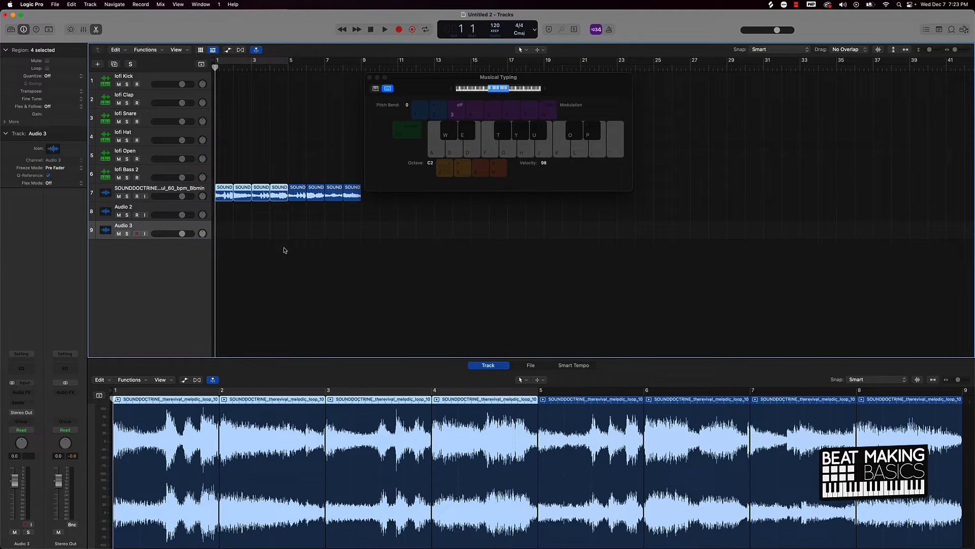
left_click(179, 233)
key("super+v")
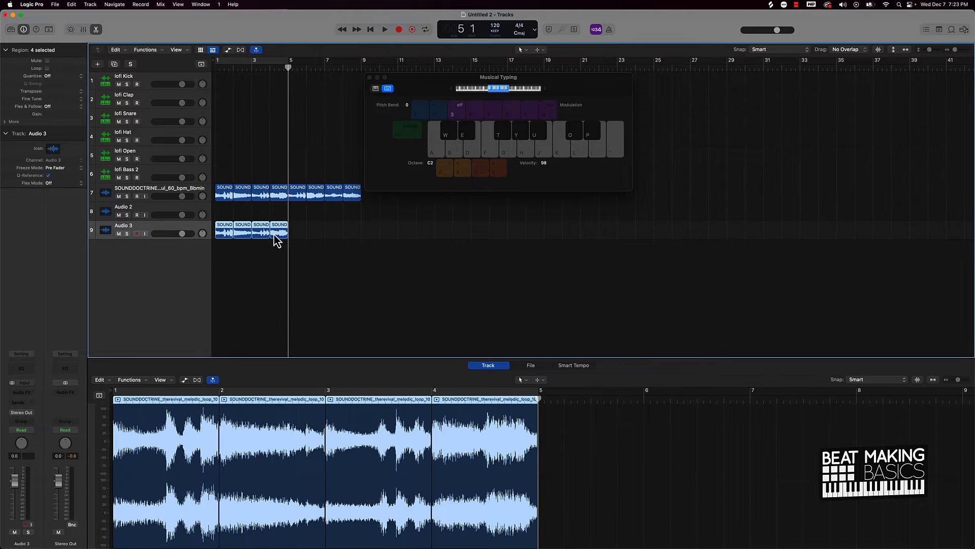
key("super+j")
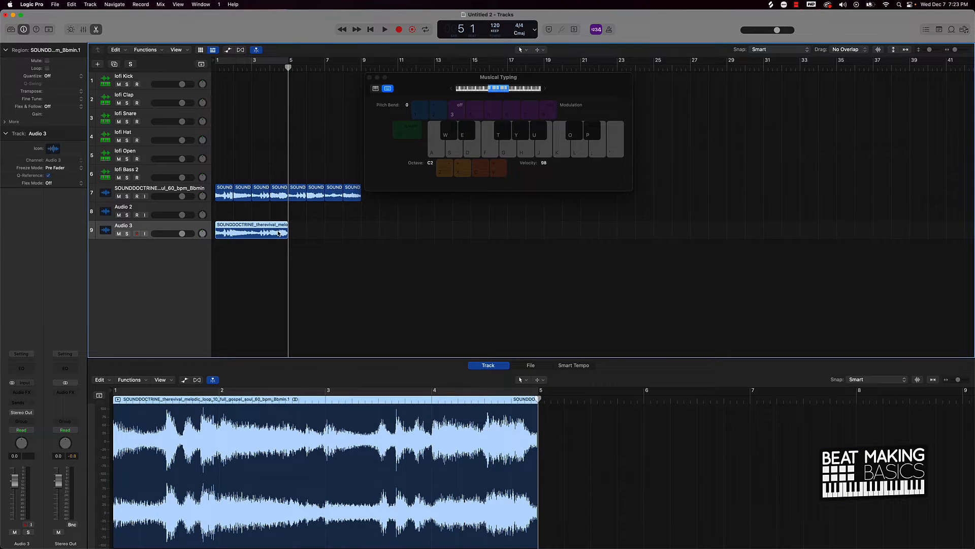
Step: Copy the last four slices to Audio 3 at bar 5, join them into one region, and mute that track
left_click_drag(298, 208, 374, 204)
key("super+v")
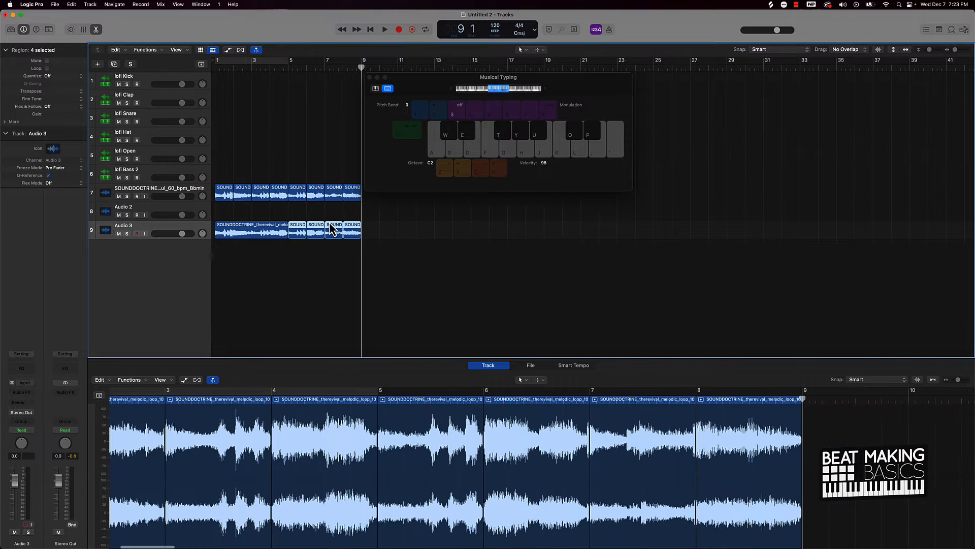
key("super+j")
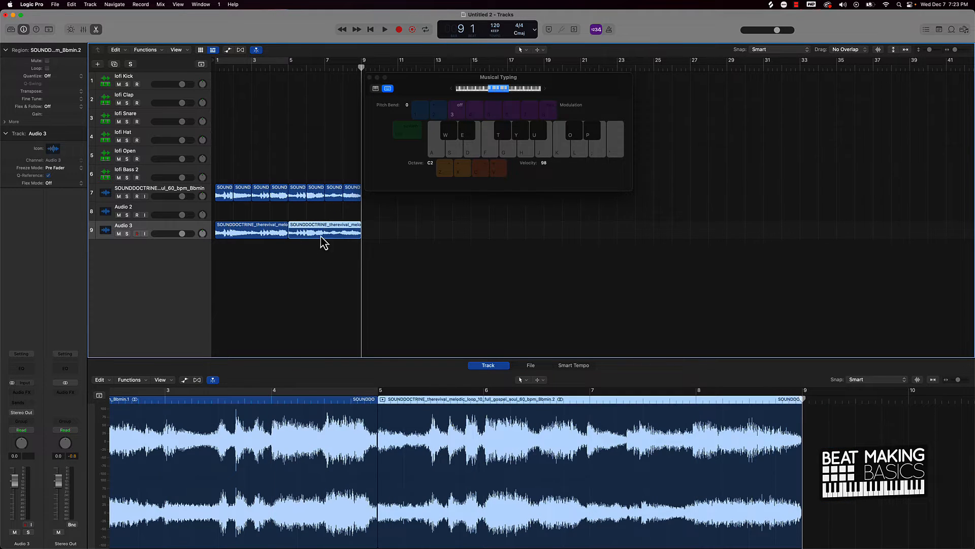
left_click(119, 234)
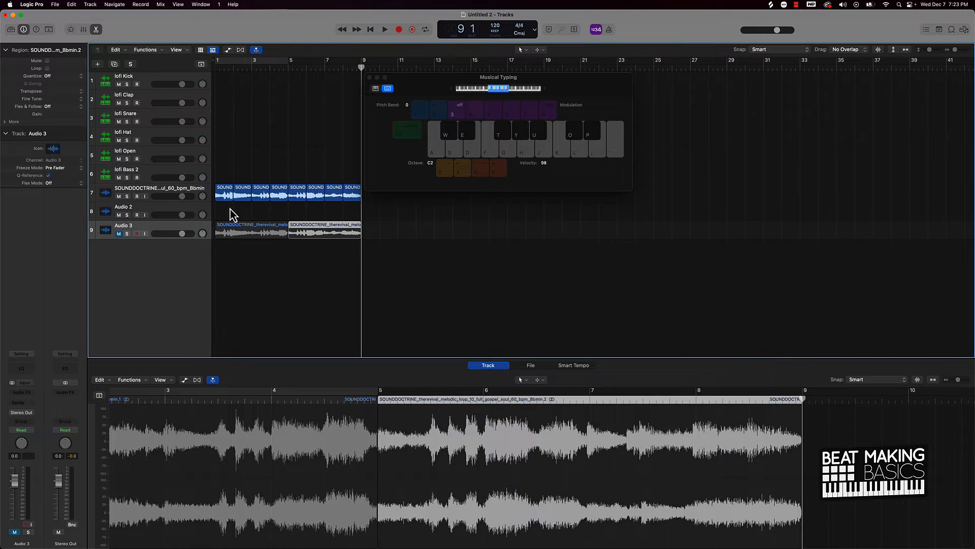
Step: Copy the slice pairs at bars 1–2 and bars 3–4 to the Audio 2 track, joining each pair into a two-bar region
left_click_drag(235, 206, 225, 196)
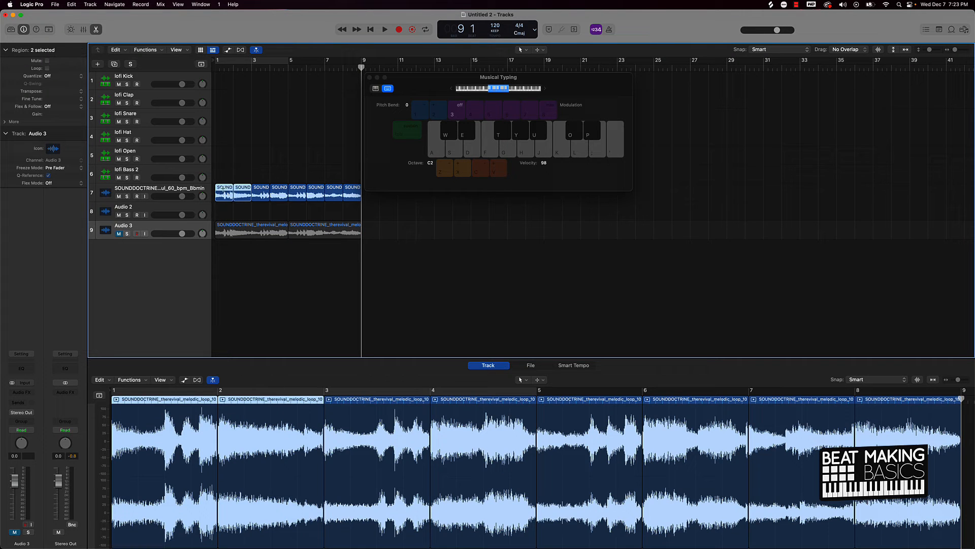
key("Return")
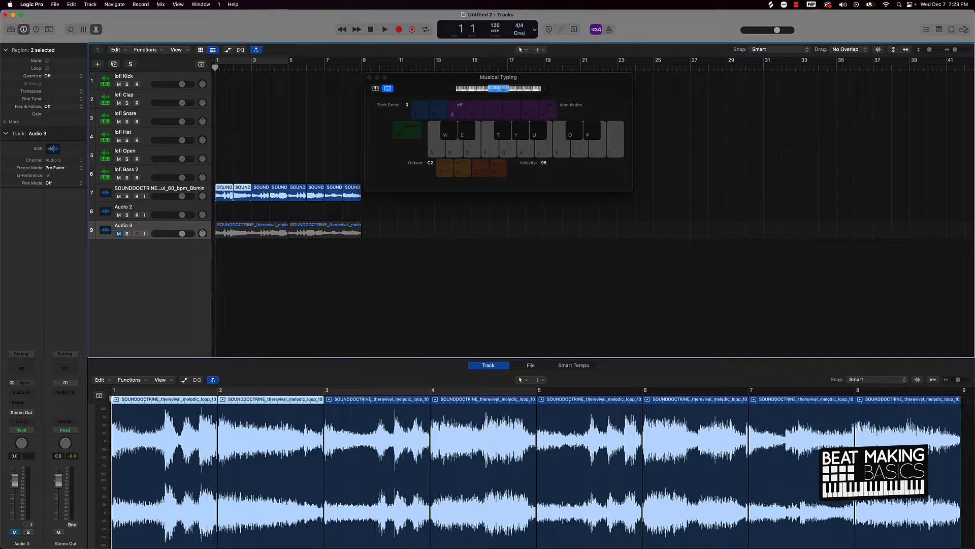
left_click(194, 210)
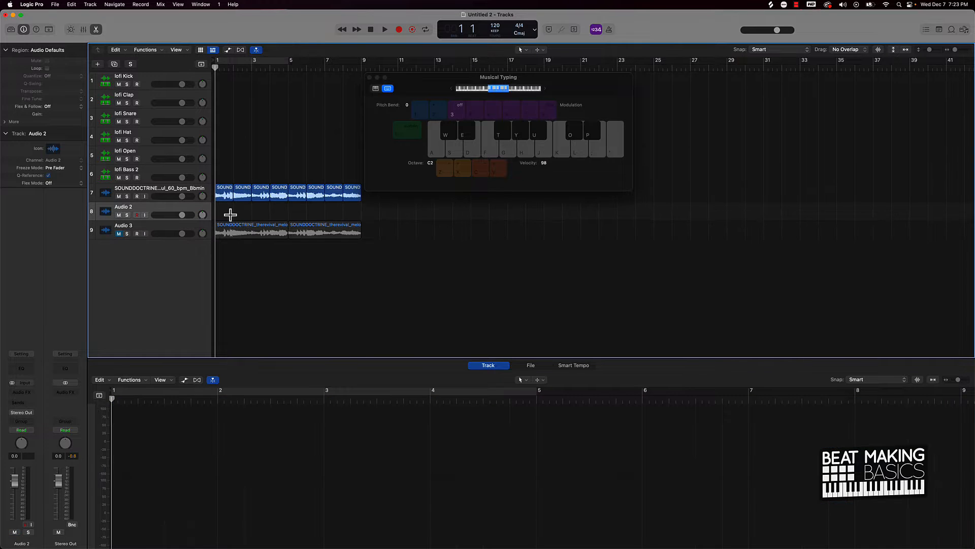
key("super+v")
key("super+j")
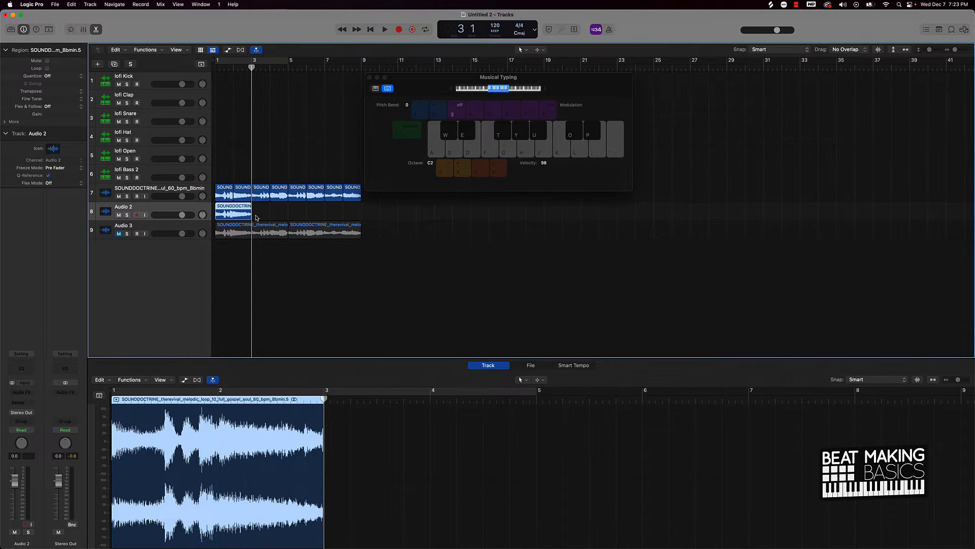
left_click_drag(260, 220, 282, 202)
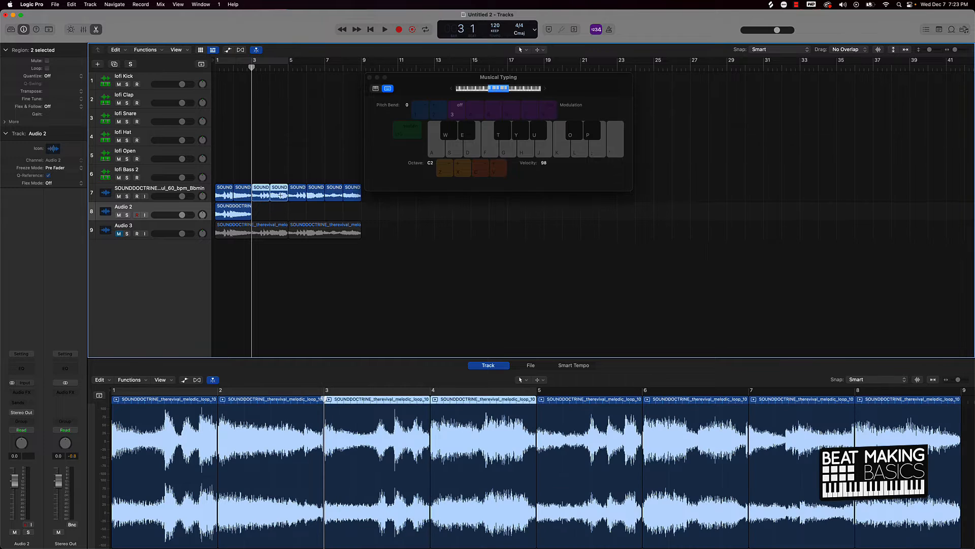
key("super+v")
key("super+j")
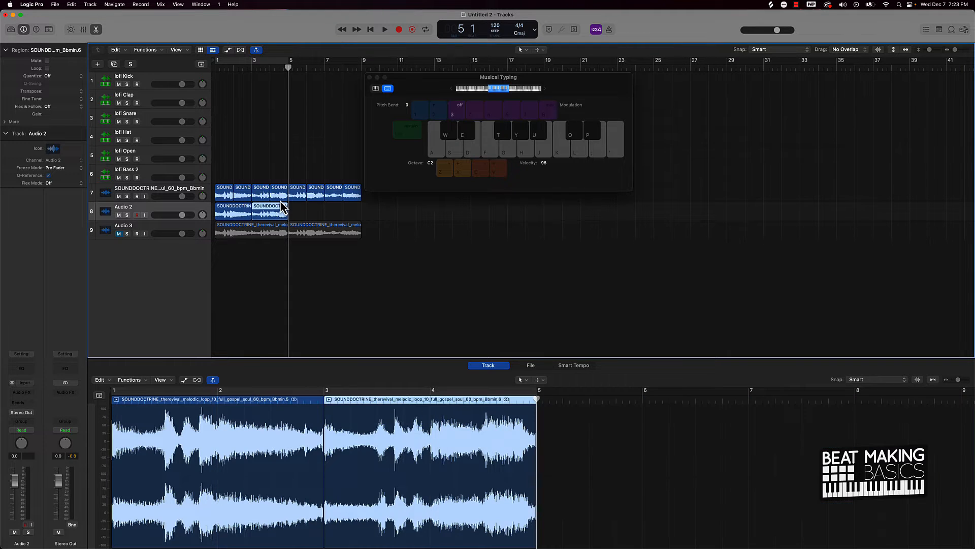
Step: Copy the slice pairs at bars 5–6 and bars 7–8 to the Audio 2 track, joining each pair into a two-bar region
left_click_drag(300, 217, 316, 203)
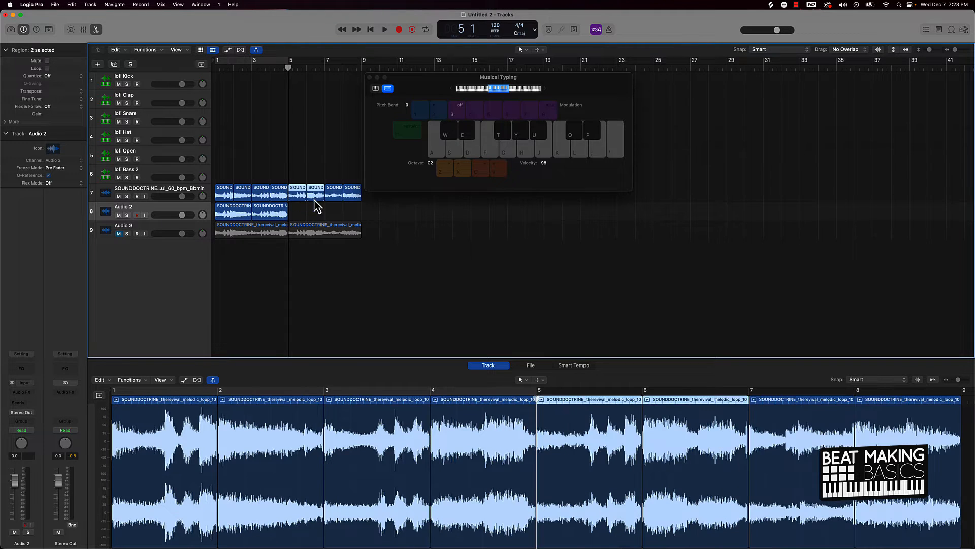
key("super+v")
key("super+j")
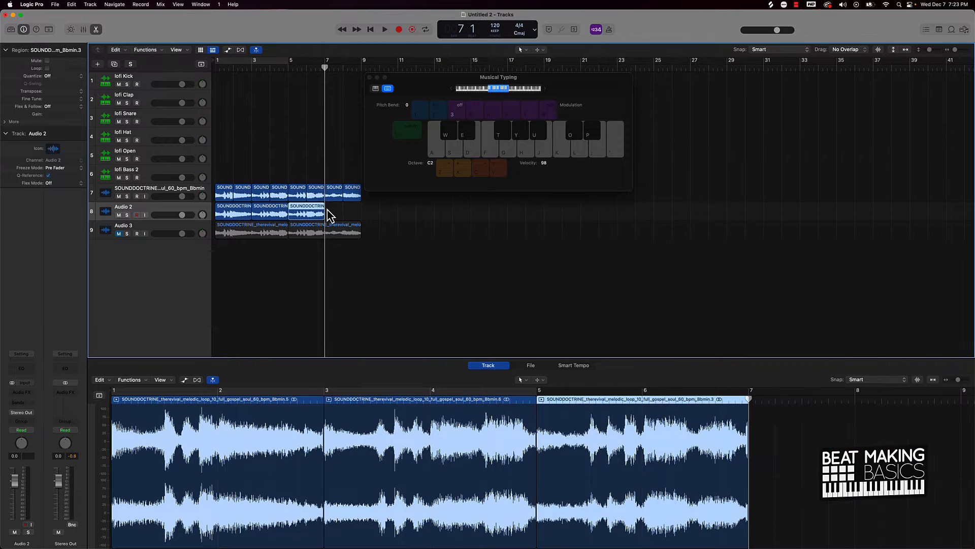
left_click_drag(336, 209, 362, 195)
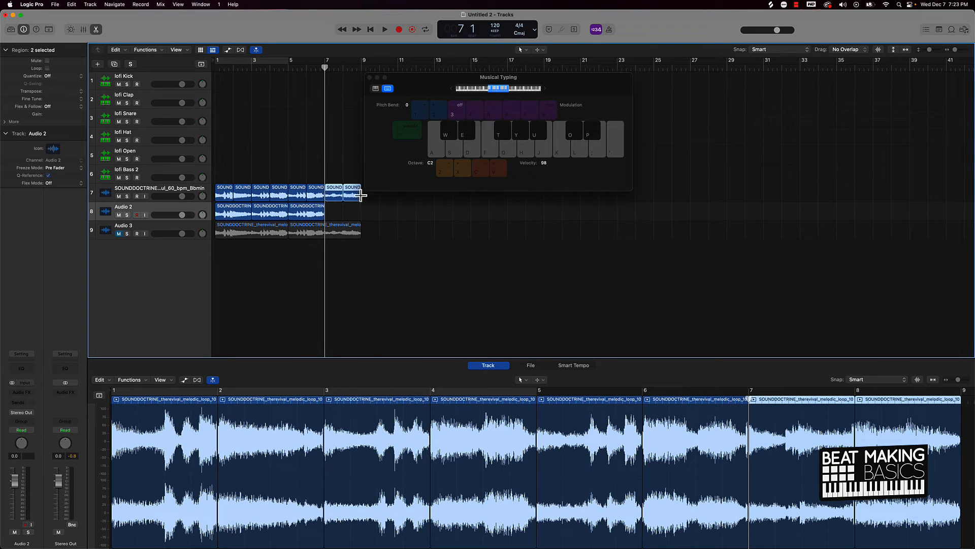
key("super+c")
key("super+v")
key("super+j")
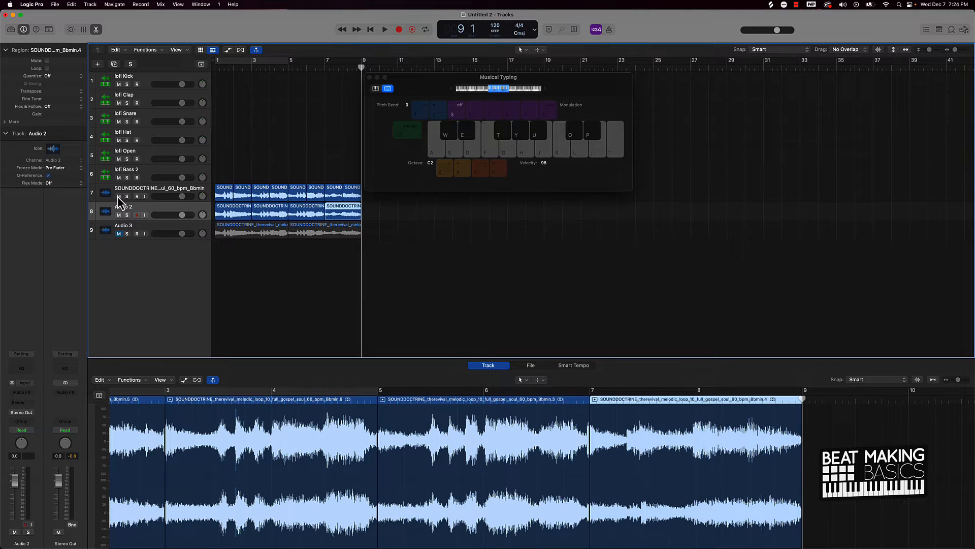
Step: Unmute Audio 3 and load its first four-bar region into Quick Sampler on a new track below
left_click(367, 245)
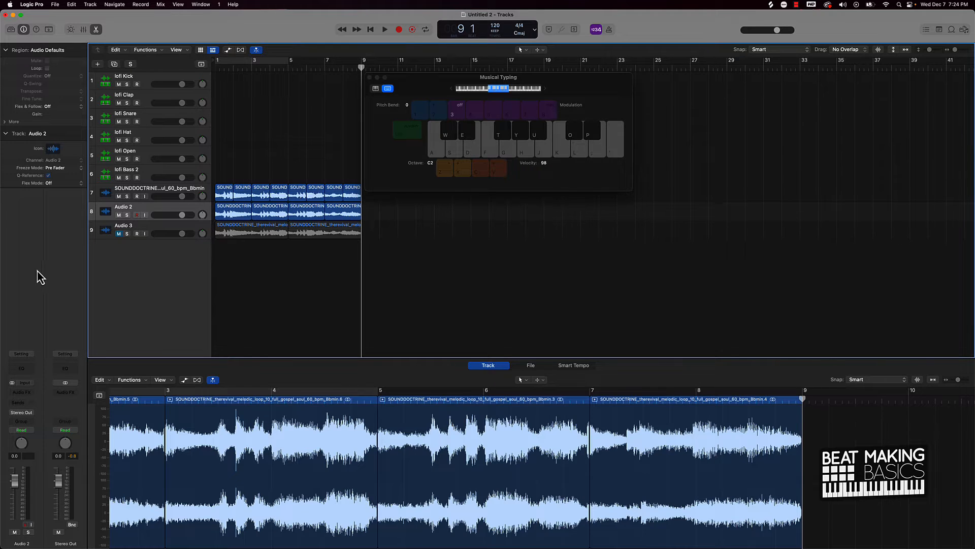
left_click(119, 233)
left_click_drag(237, 235, 154, 261)
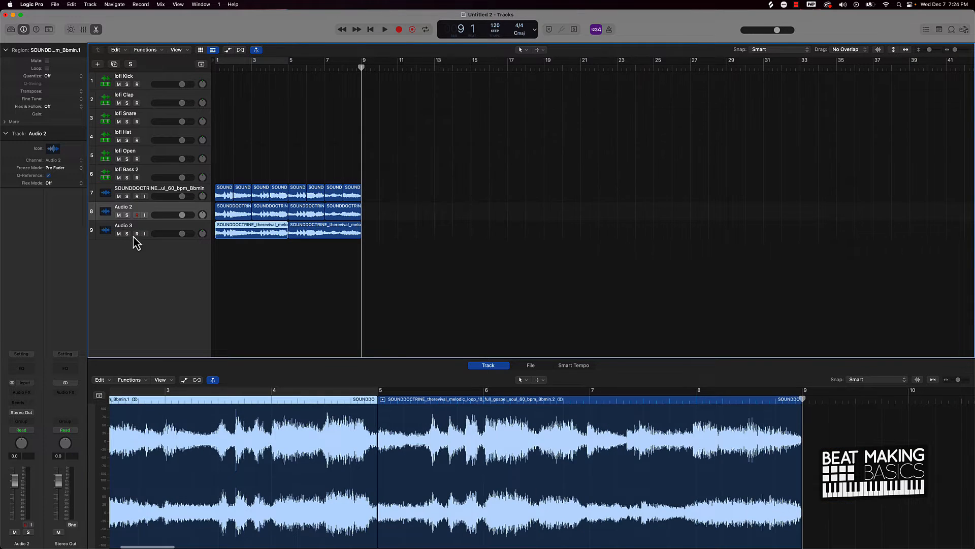
Step: Mute the original sliced loop track, Audio 2 and Audio 3
left_click(118, 233)
left_click(118, 215)
left_click(118, 196)
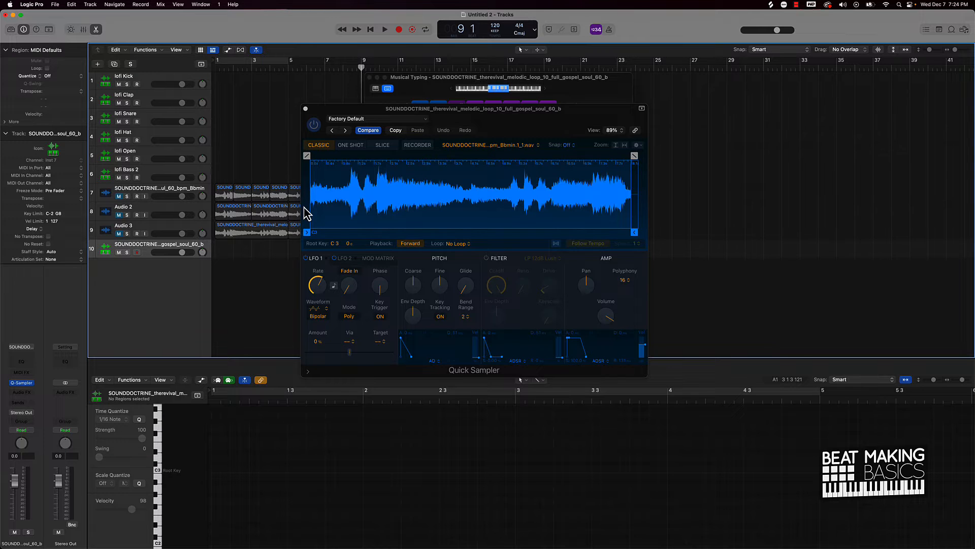
Step: Turn on Flex in Quick Sampler so the sample follows the tempo, and audition it on several notes
left_click_drag(540, 127, 589, 229)
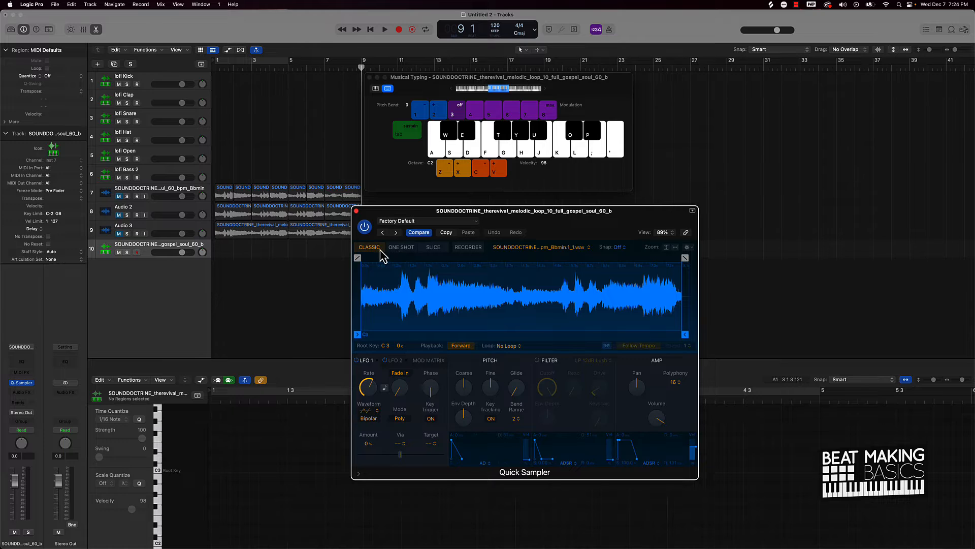
left_click(606, 346)
key("k")
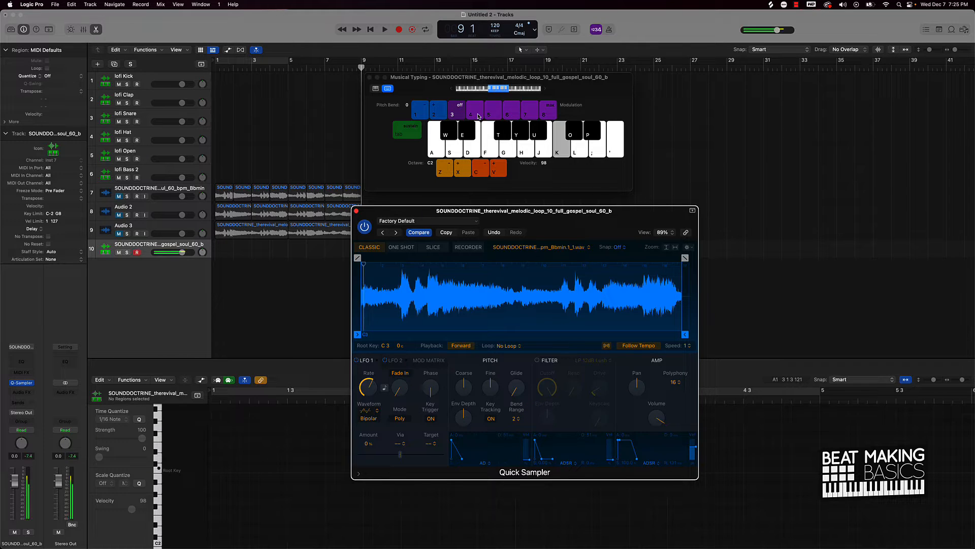
key("j")
key("u")
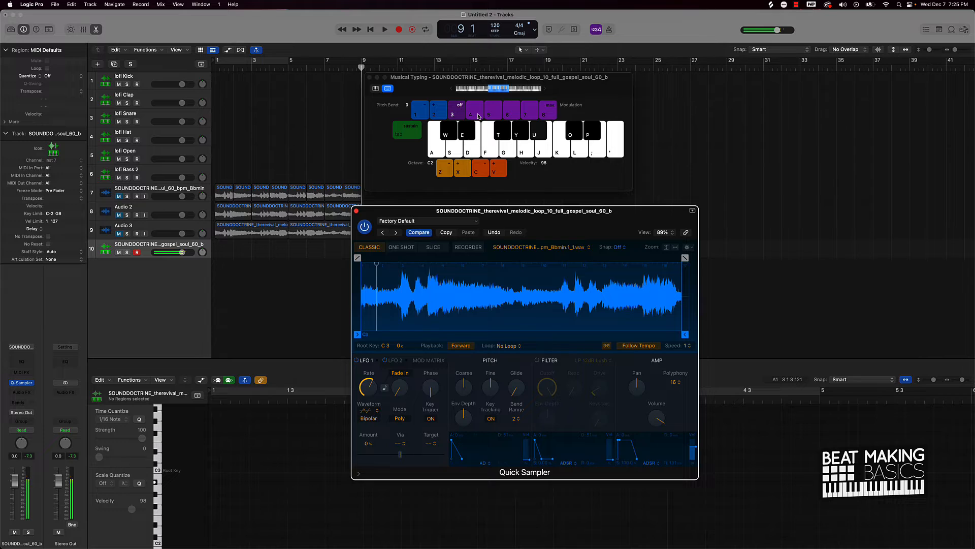
key("h")
Step: Turn cycle back on and extend its range to eight bars from bar 1
left_click(304, 290)
left_click(270, 60)
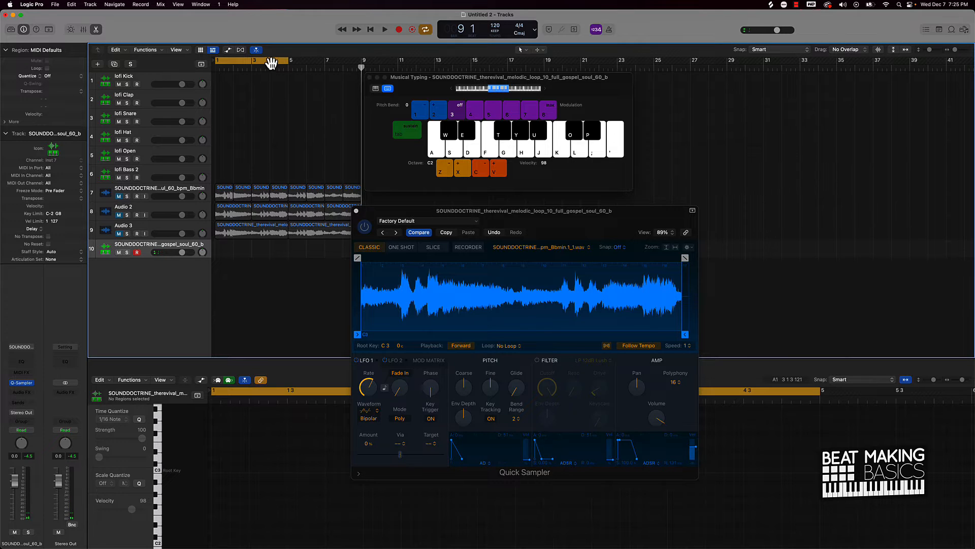
left_click_drag(288, 63, 361, 64)
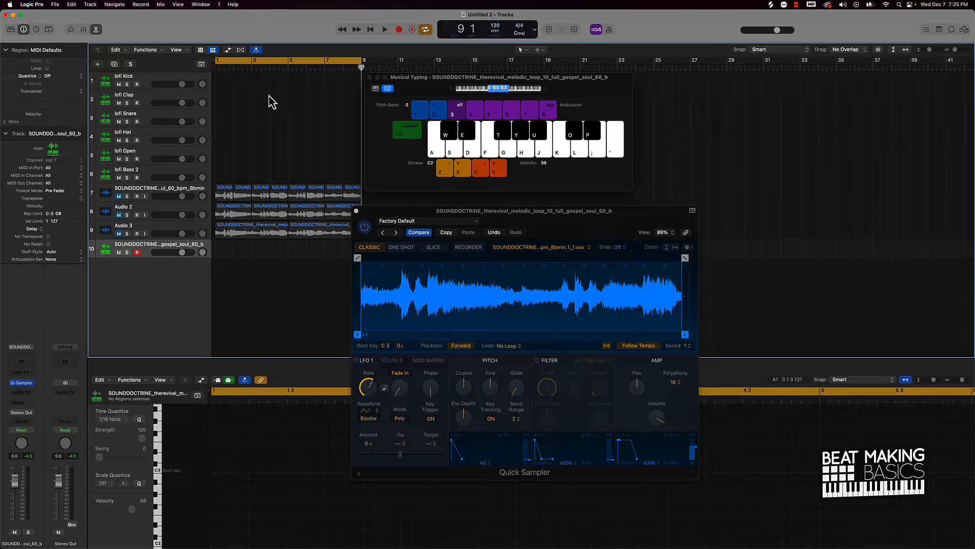
Step: Record an eight-bar part on the Quick Sampler track, holding A2 from bar 1 and again from bar 5
key("space")
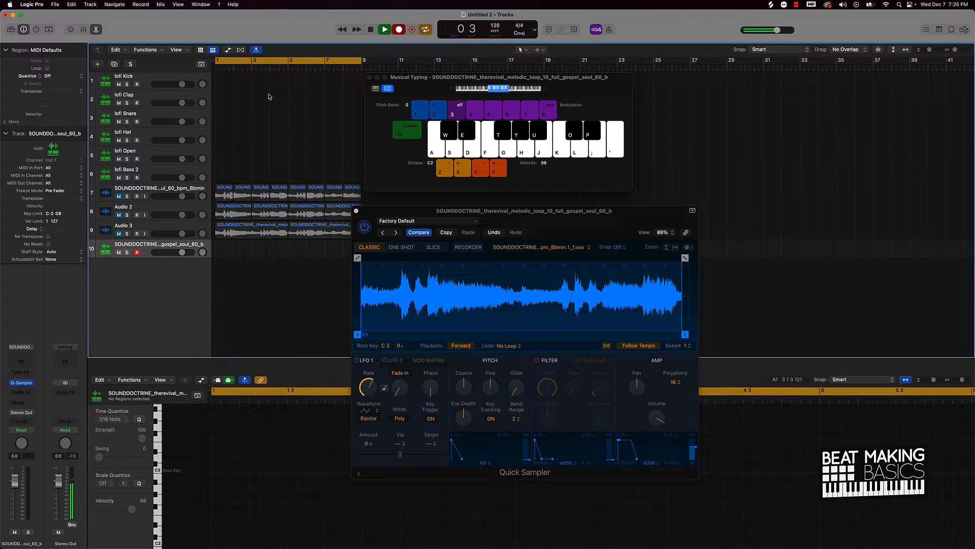
key("h")
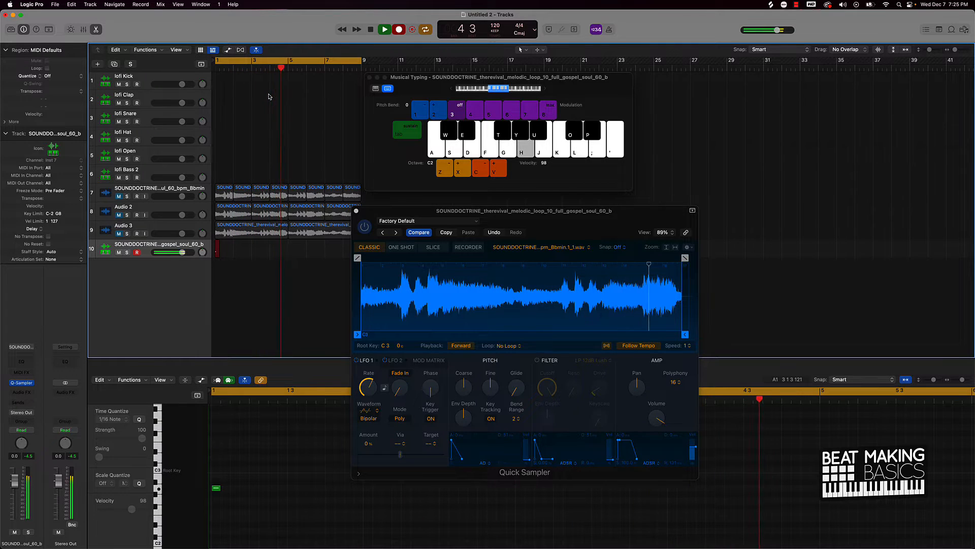
key("h")
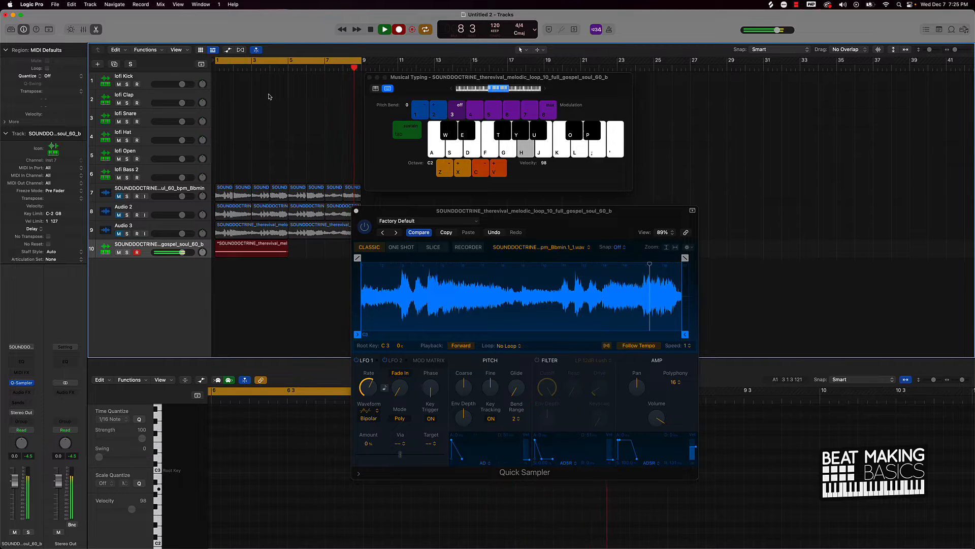
key("space")
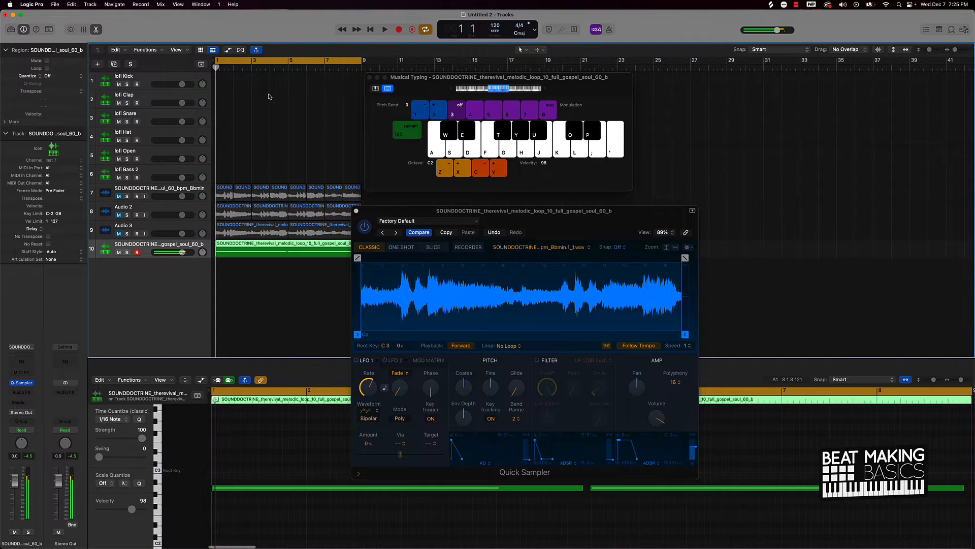
Step: Quantize both recorded notes to 1/16 and lengthen them to run back to back through the eight bars
left_click(294, 482)
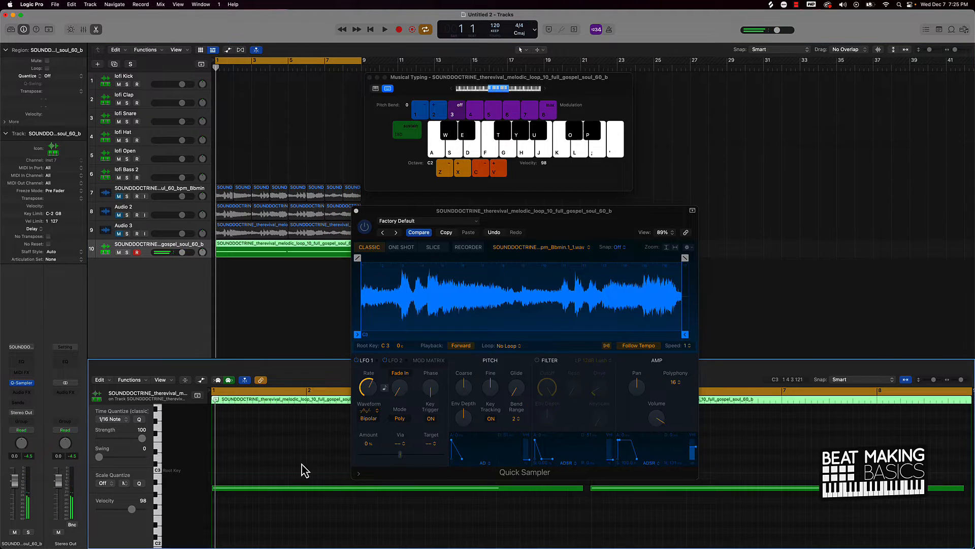
left_click(356, 211)
key("super+a")
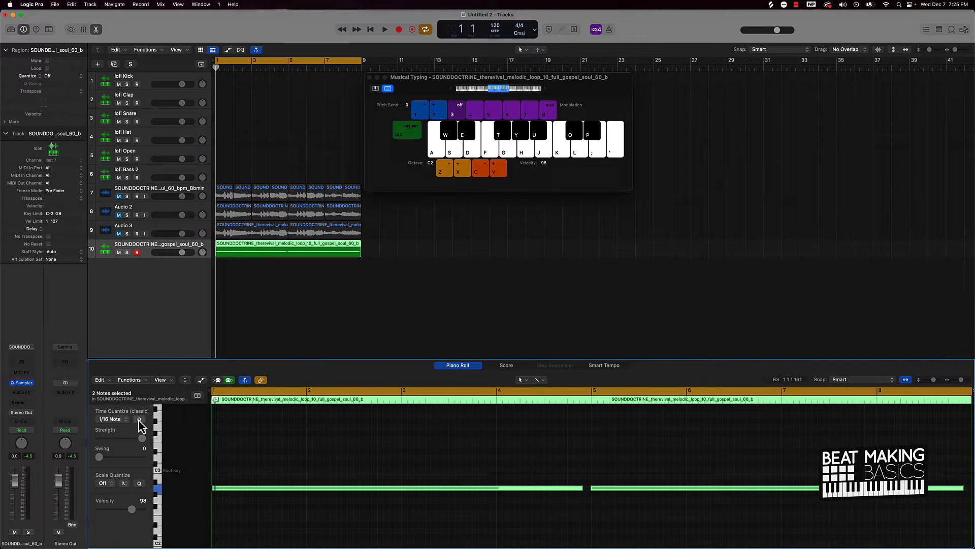
right_click(355, 494)
left_click(414, 448)
left_click(401, 271)
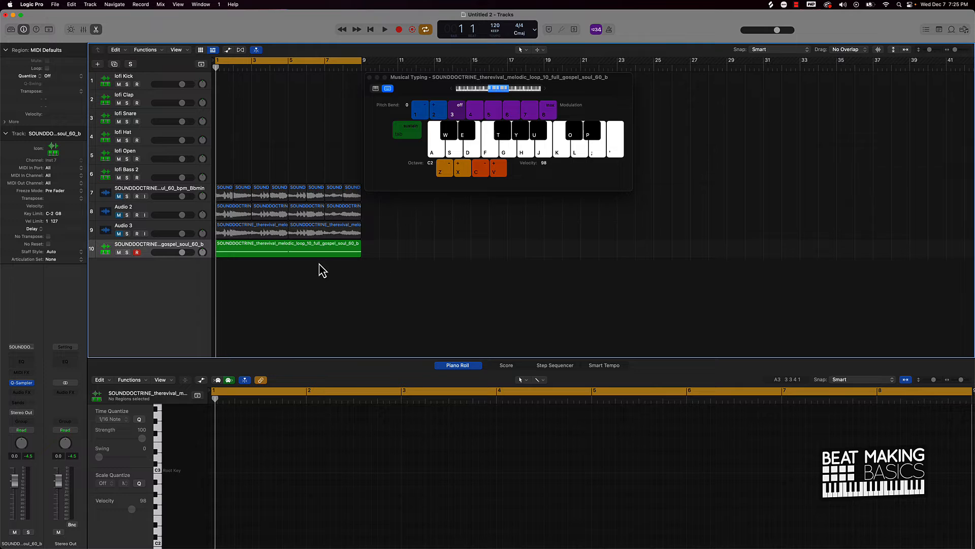
Step: Play back the recorded region and check its two notes across the full eight bars in the piano roll
key("space")
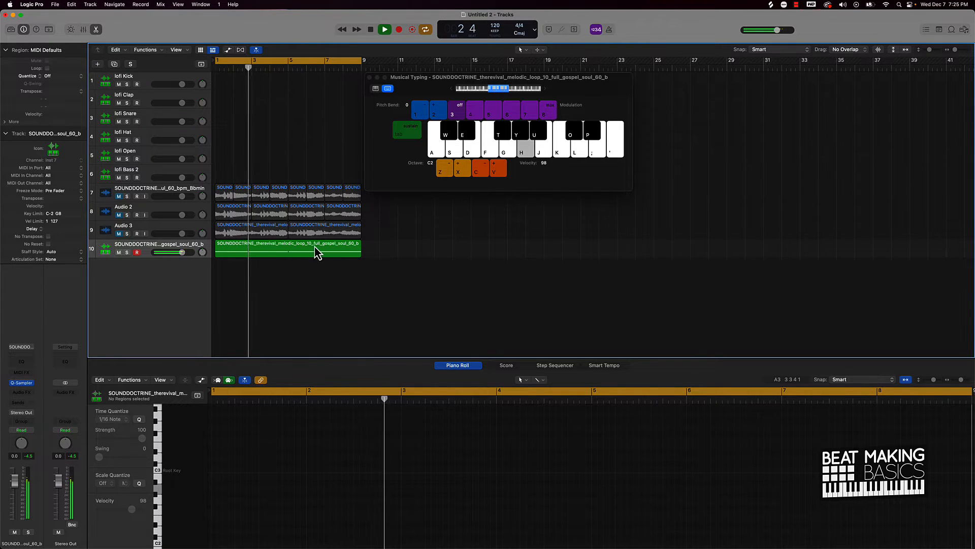
left_click(318, 249)
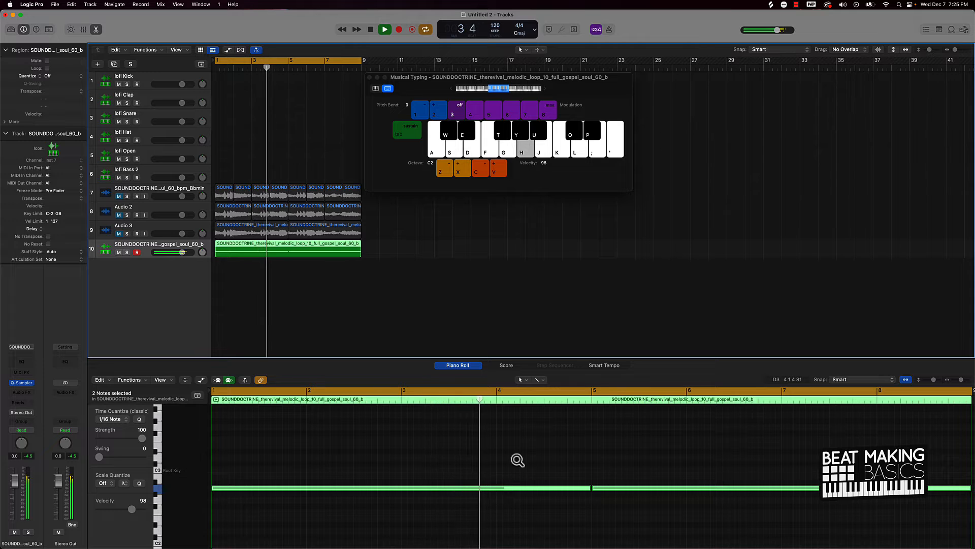
scroll(517, 458, "down", 5)
scroll(517, 460, "down", 5)
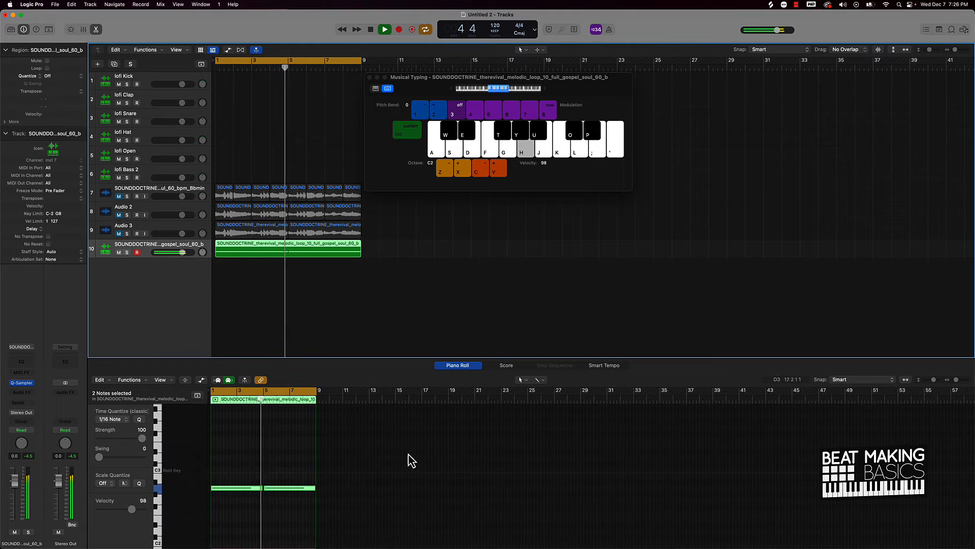
key("space")
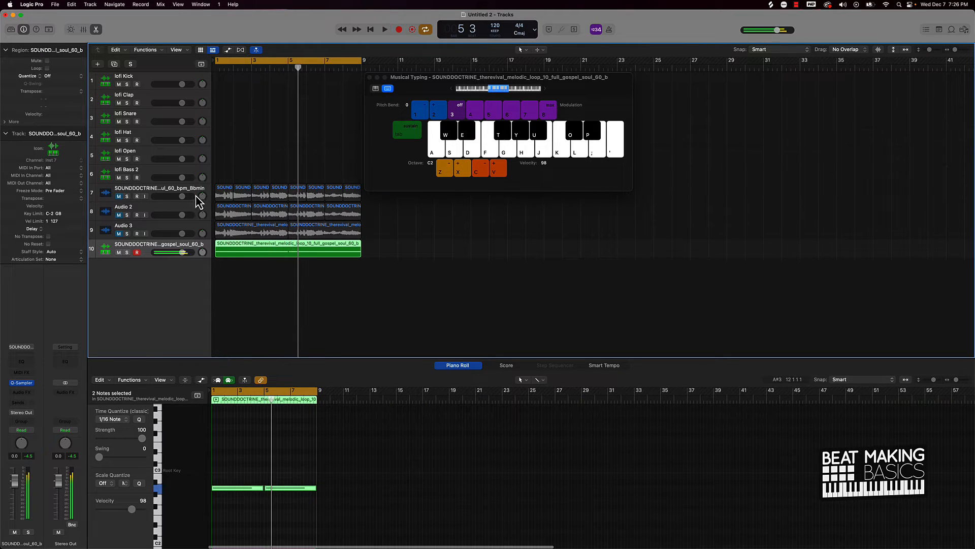
left_click(244, 269)
scroll(229, 250, "left", 2)
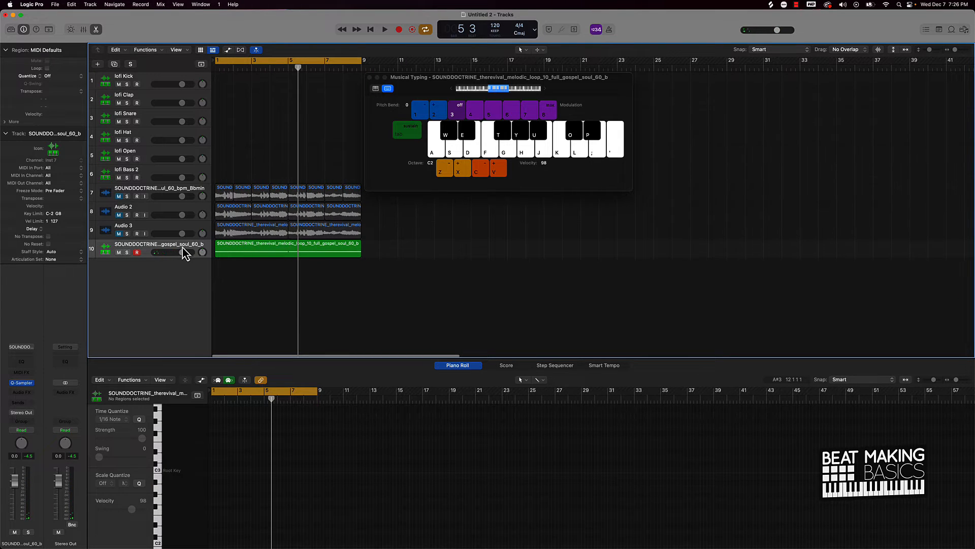
Step: Duplicate the Quick Sampler track with its settings and copy the eight-bar region onto the new track at bar 1
left_click(201, 254)
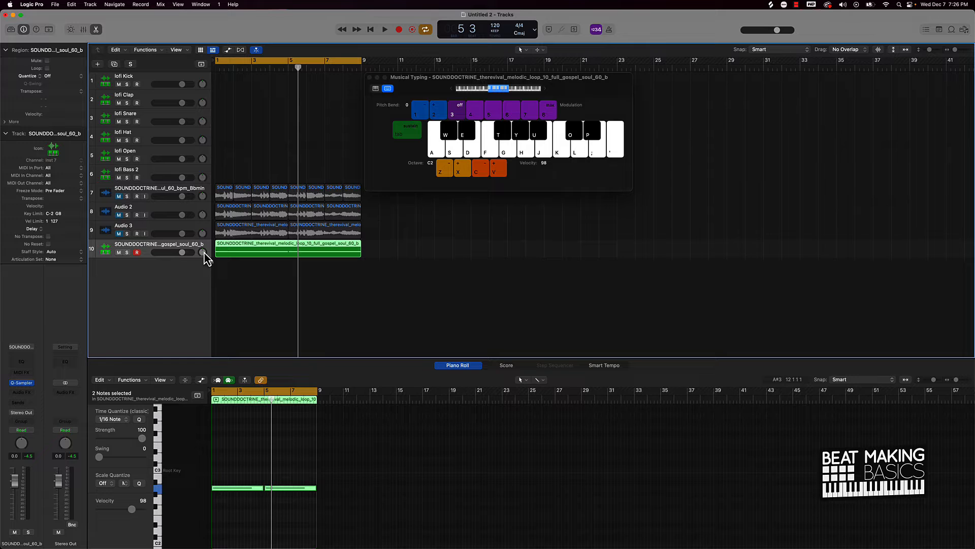
key("super+d")
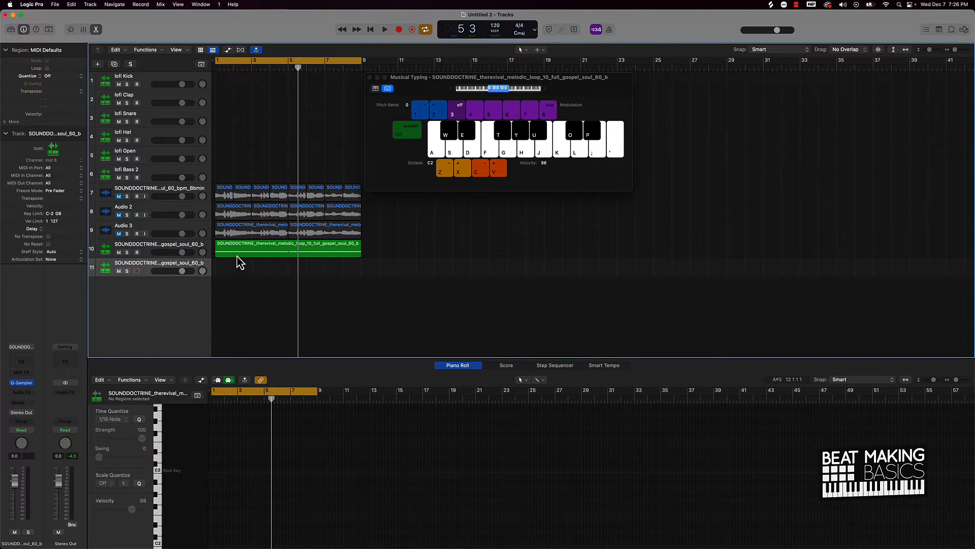
left_click_drag(241, 261, 249, 281)
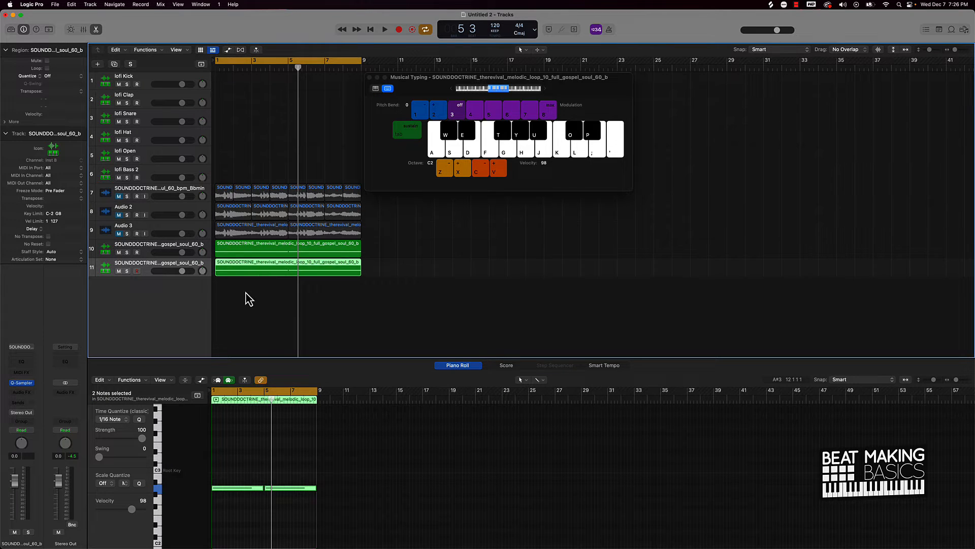
left_click(249, 299)
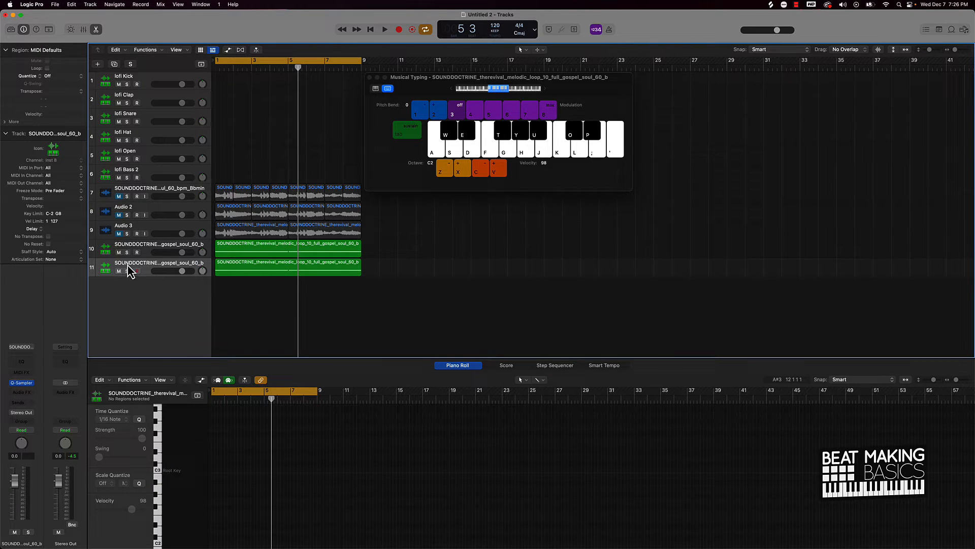
Step: Replace the sample in the duplicate track's Quick Sampler with Audio 3's second four-bar region
left_click(26, 383)
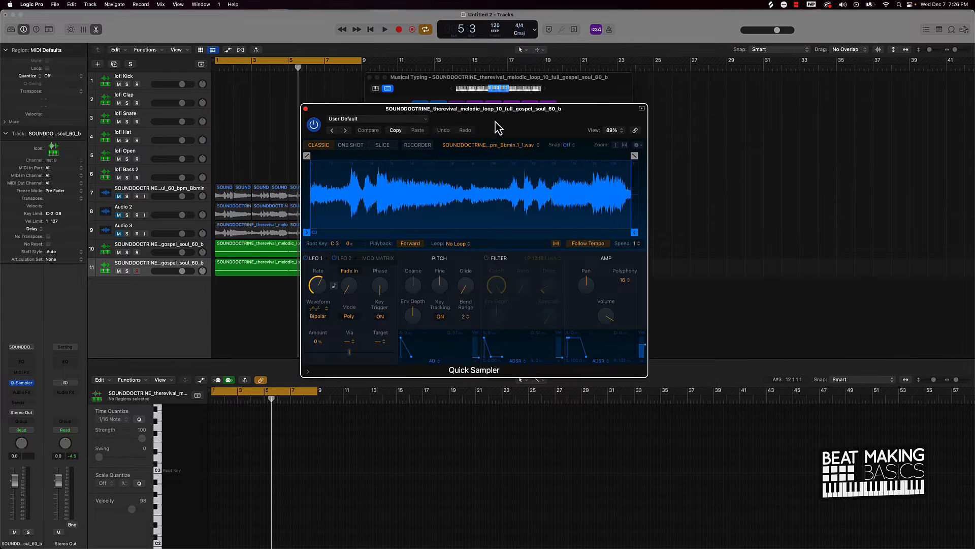
left_click_drag(460, 108, 589, 118)
left_click_drag(307, 231, 523, 212)
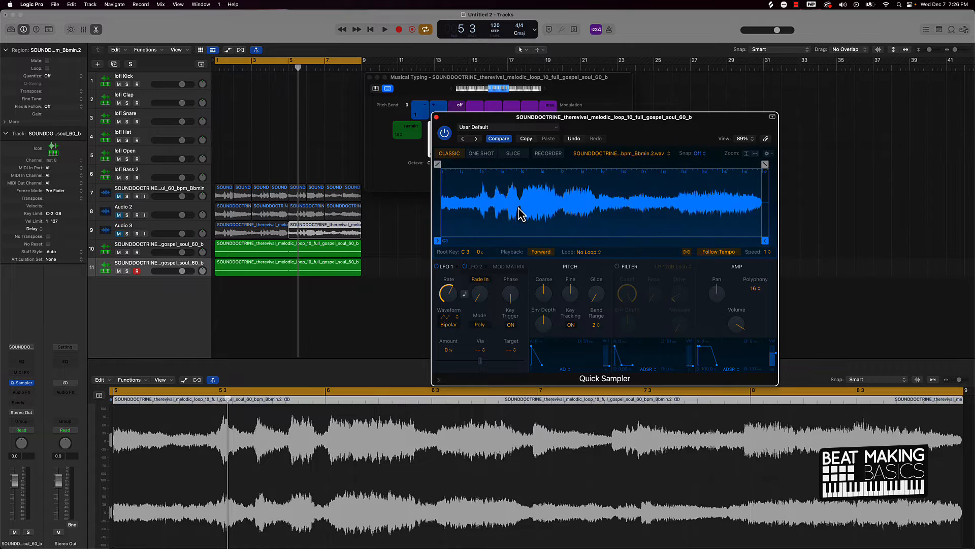
Step: Mute the first Quick Sampler track, audition the duplicate with its new sample, and close Quick Sampler
left_click(118, 254)
key("space")
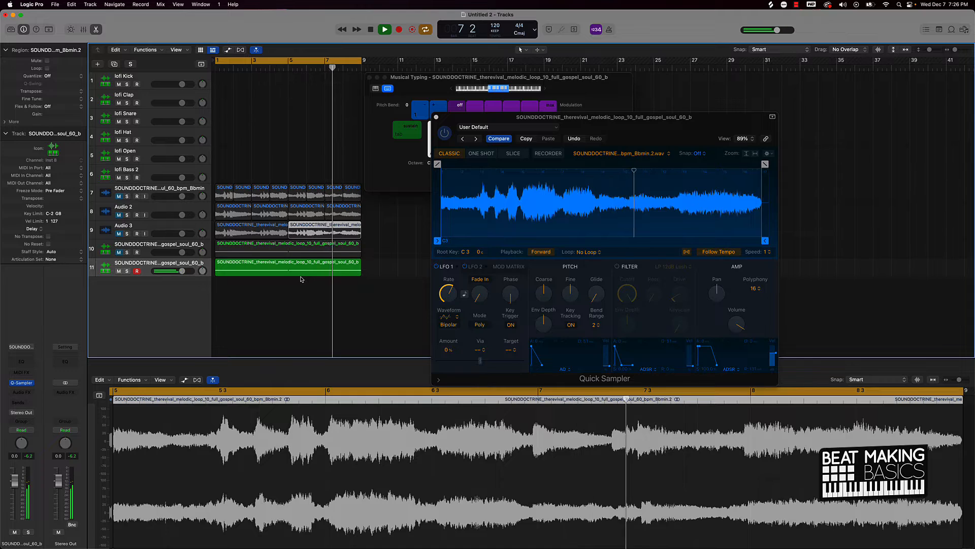
key("space")
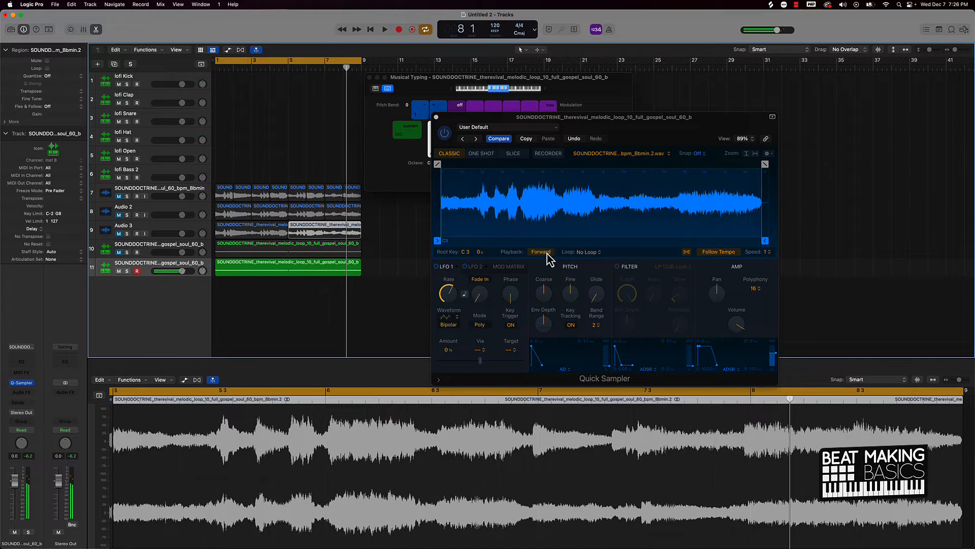
left_click(436, 117)
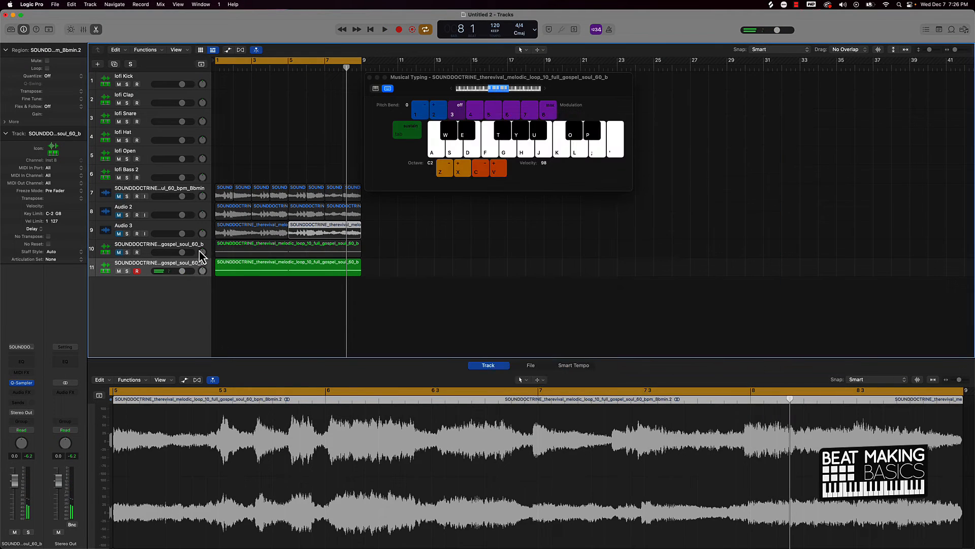
Step: Unmute the first Quick Sampler track, mute the duplicate and move it above, and play back the result
left_click(119, 252)
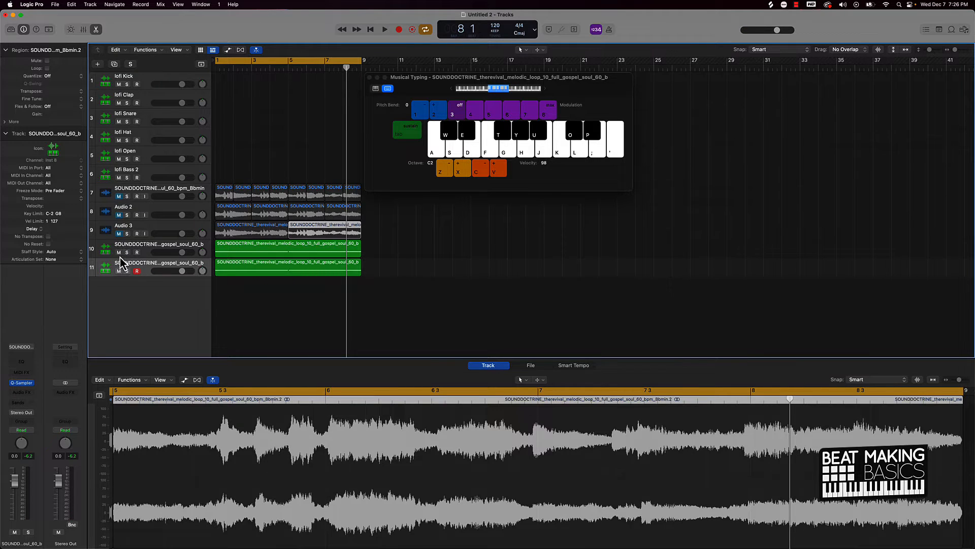
left_click(119, 271)
left_click_drag(105, 269, 106, 246)
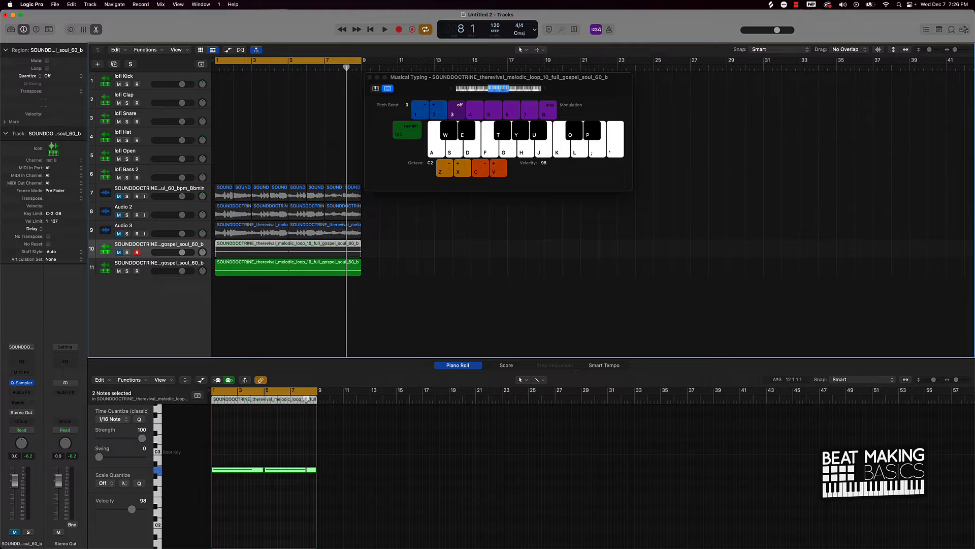
key("space")
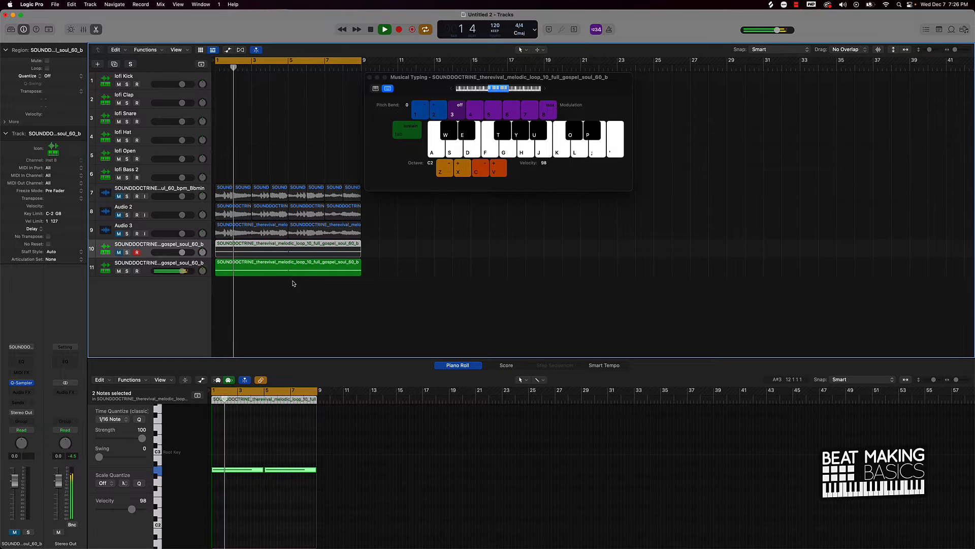
left_click(188, 269)
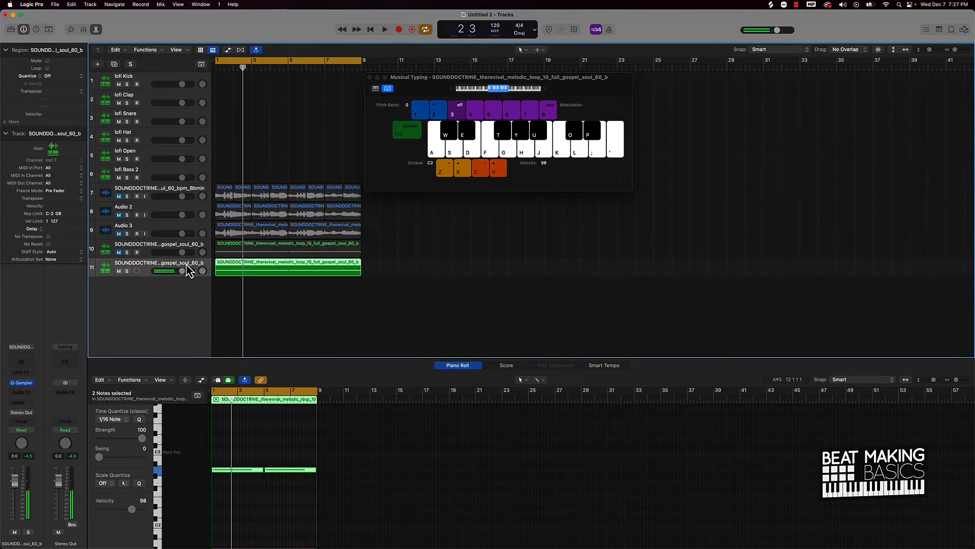
Step: Program a lofi Clap step-sequencer pattern with a hit on step 9, and move its region to start at bar 1
left_click(112, 78)
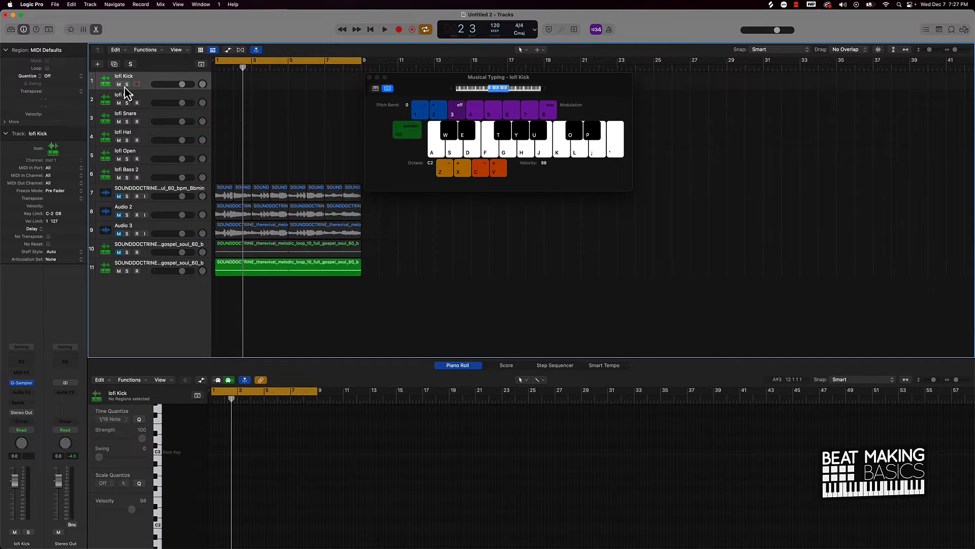
left_click(121, 102)
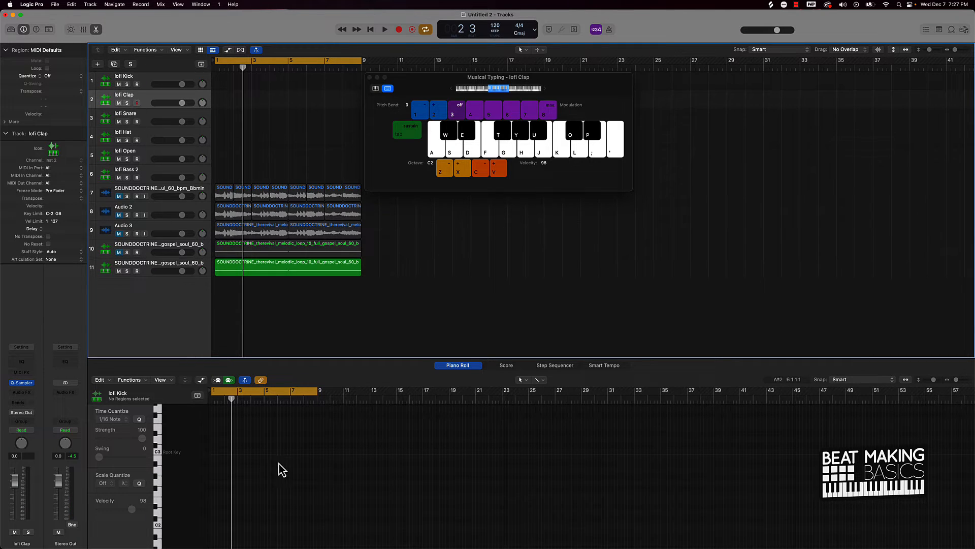
scroll(283, 460, "up", 5)
scroll(285, 456, "left", 2)
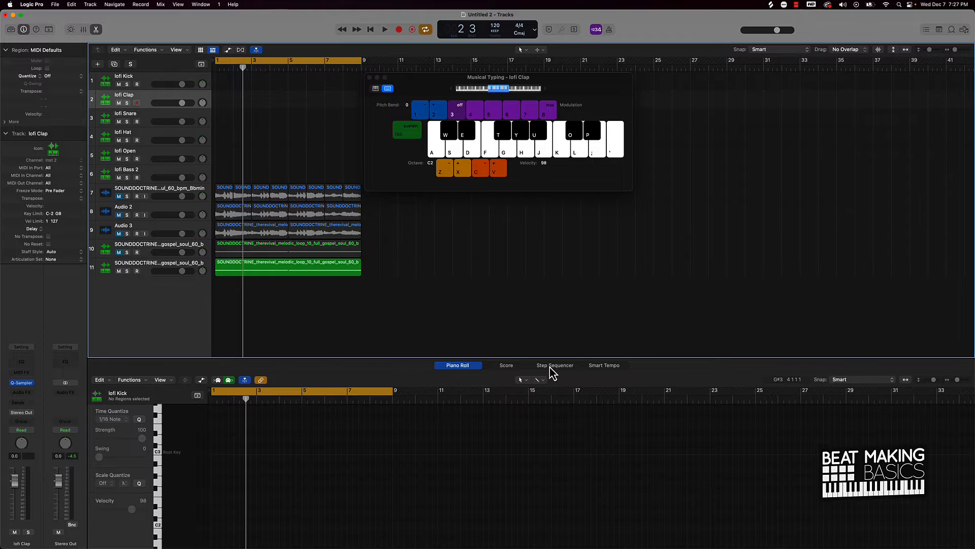
left_click(550, 367)
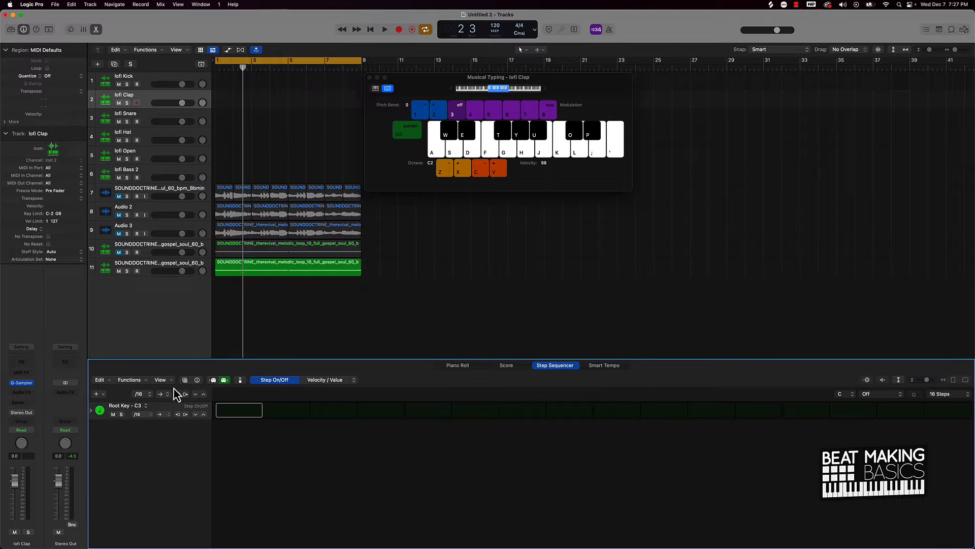
left_click(604, 414)
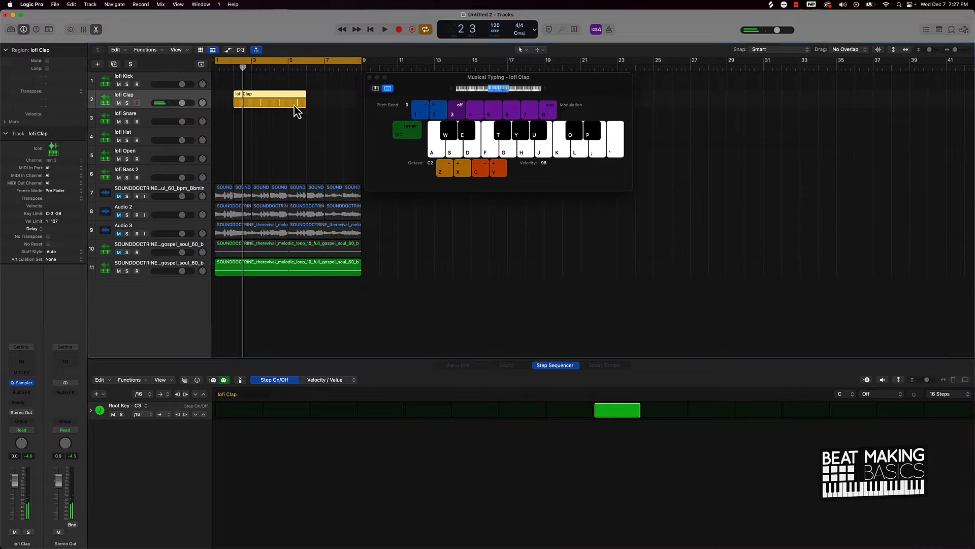
left_click_drag(296, 105, 277, 105)
left_click(254, 114)
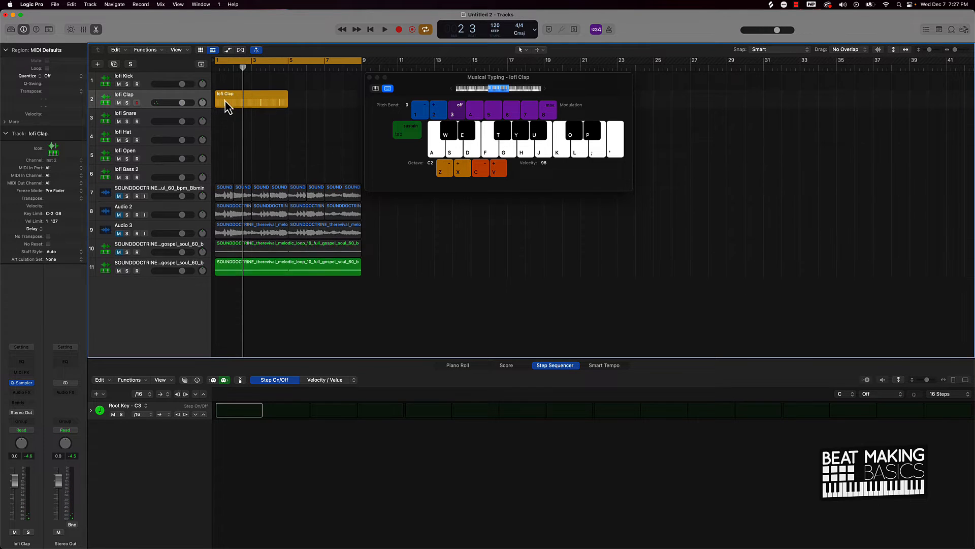
Step: Copy the lofi Clap region to bar 5 and play the eight bars with the sample
left_click_drag(236, 105, 317, 123)
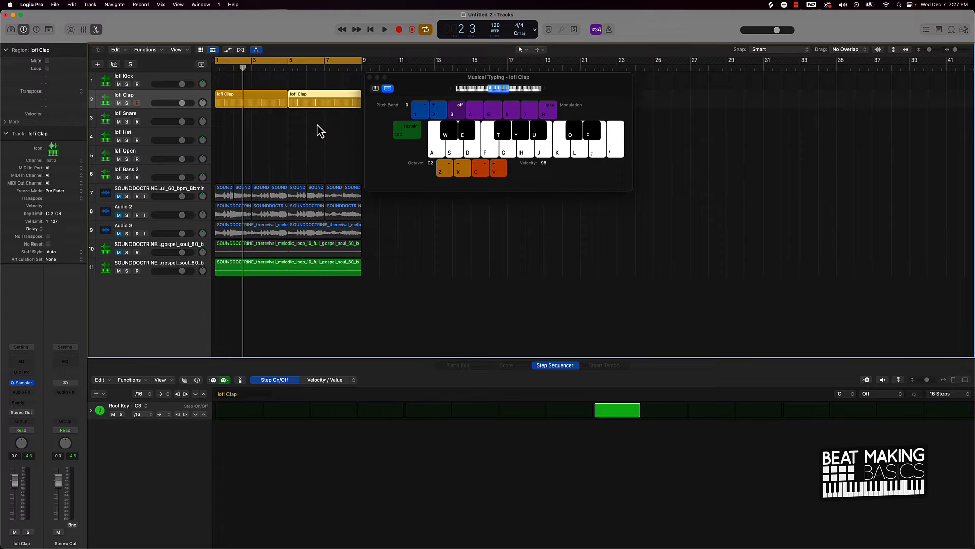
left_click(318, 124)
key("space")
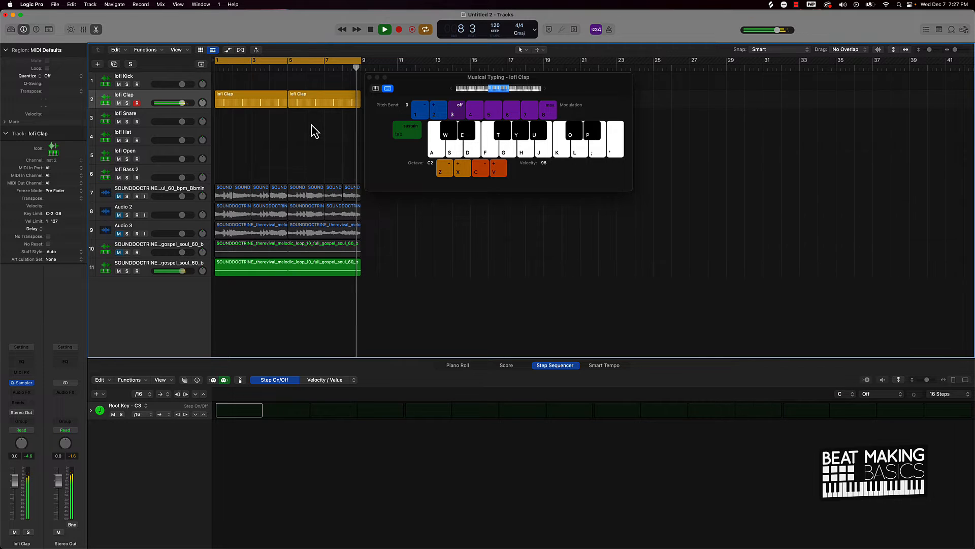
key("space")
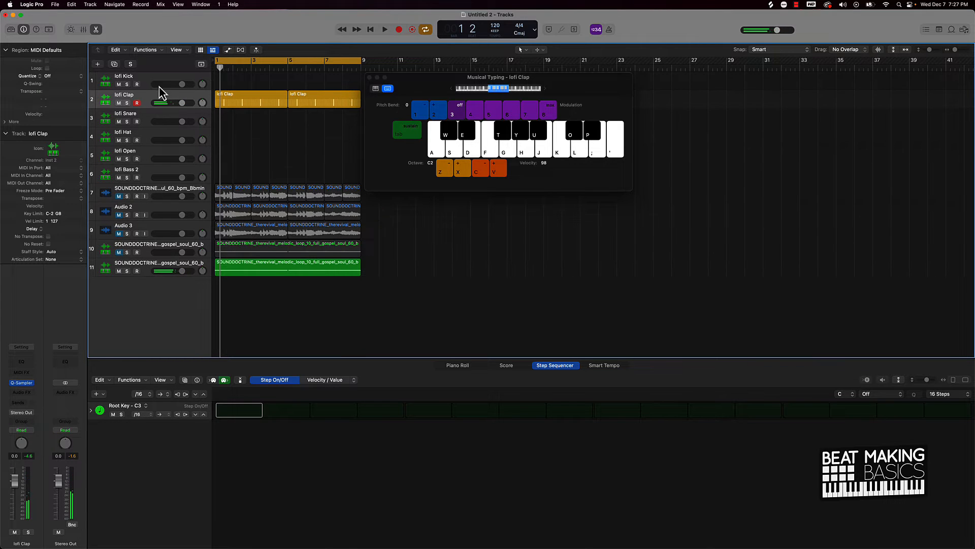
Step: Record a lofi Kick pattern on C3 in real time across bars 1 to 8, against the clap and sample
left_click(145, 81)
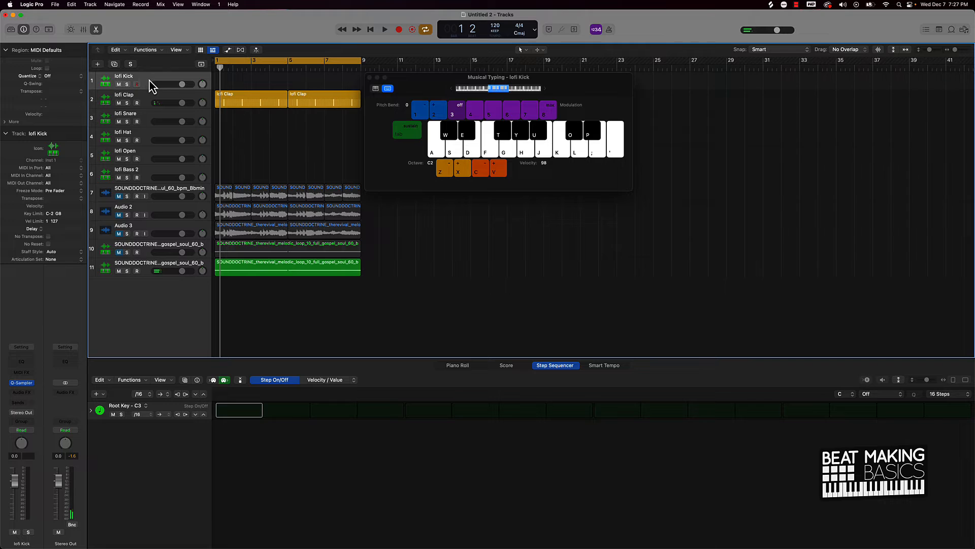
left_click(470, 368)
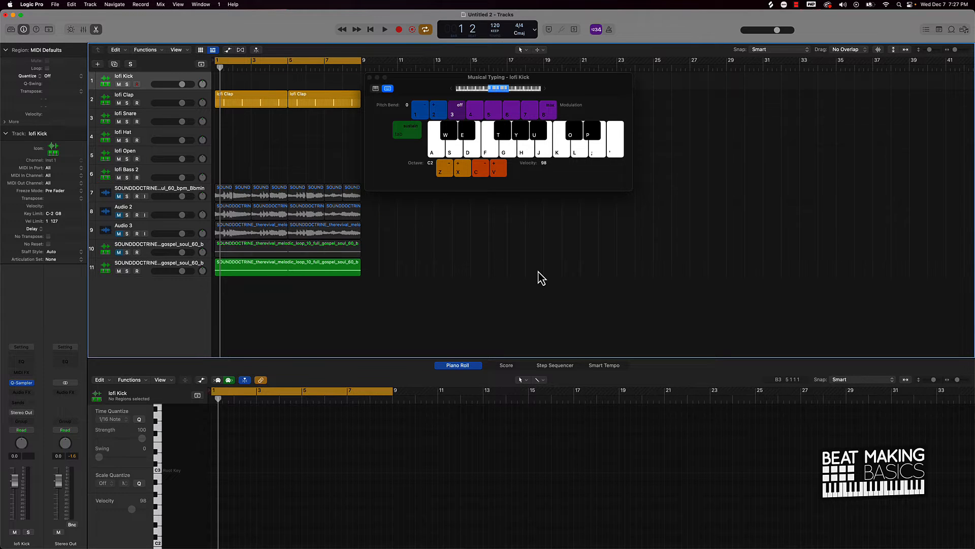
left_click(566, 140)
key("r")
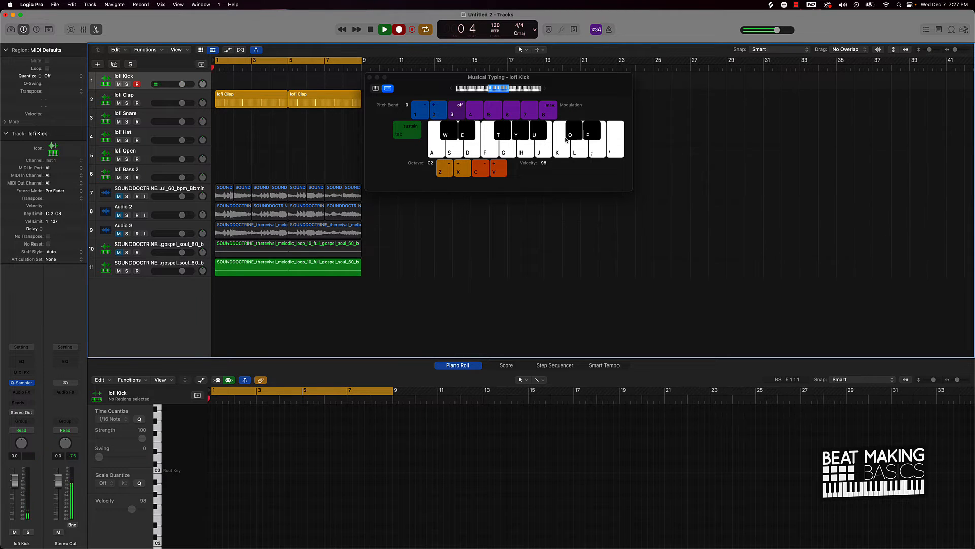
left_click(565, 139)
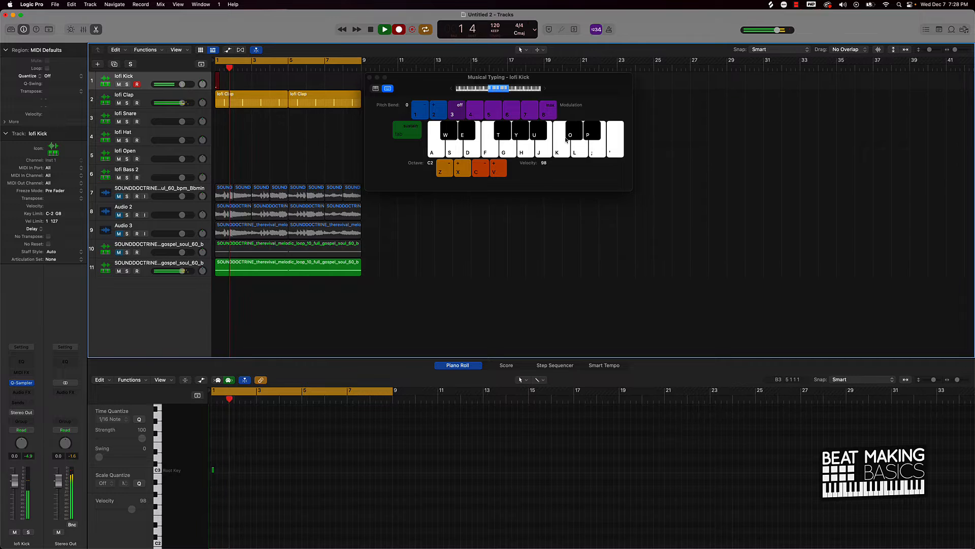
left_click(565, 139)
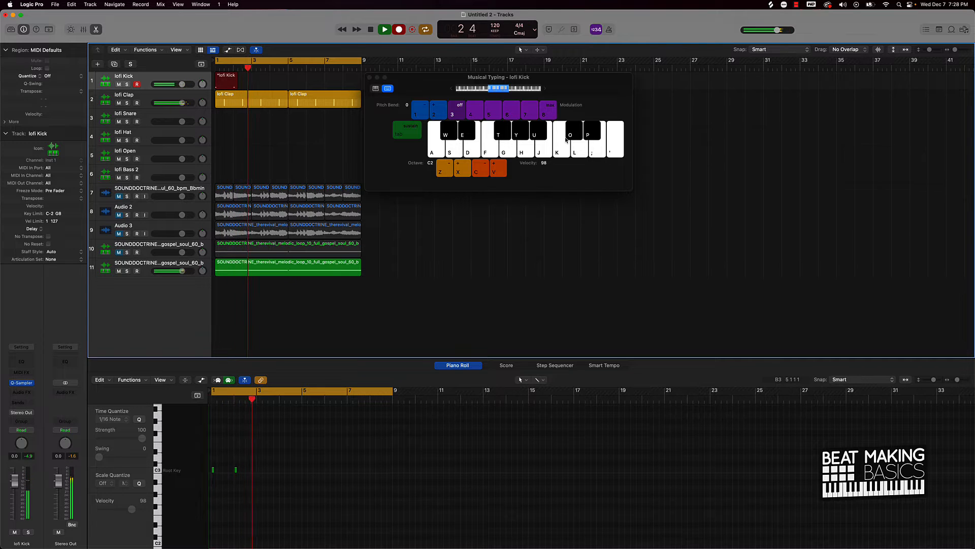
left_click(566, 139)
left_click(565, 139)
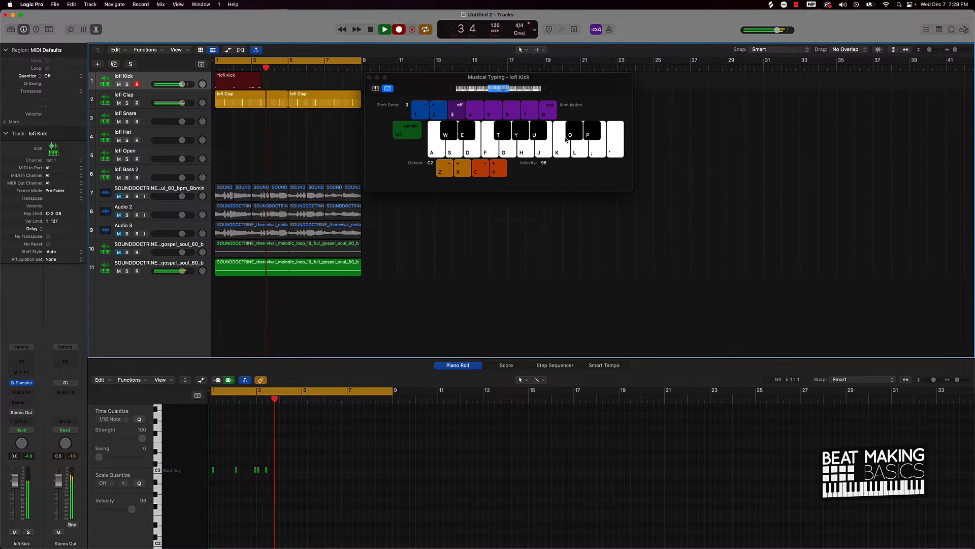
left_click(566, 139)
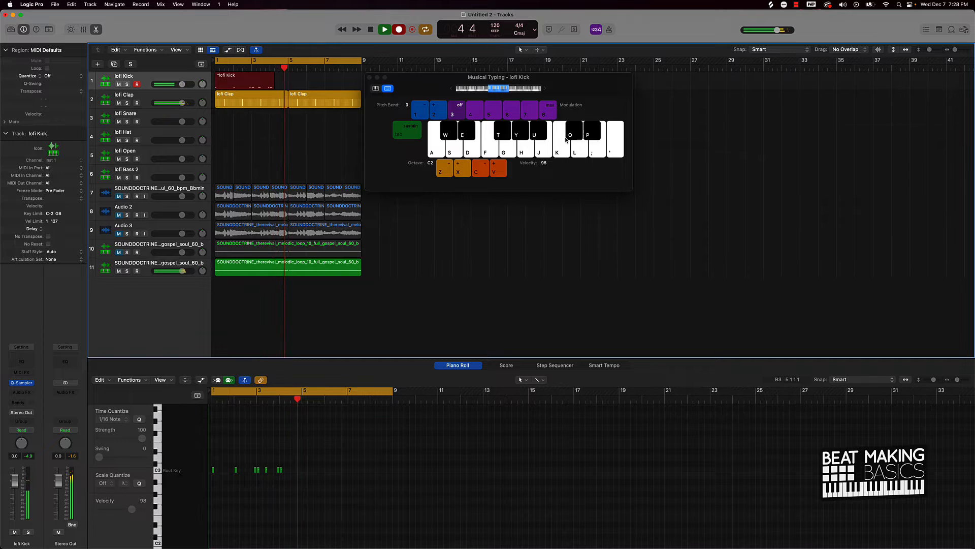
left_click(566, 139)
left_click(565, 140)
left_click(565, 139)
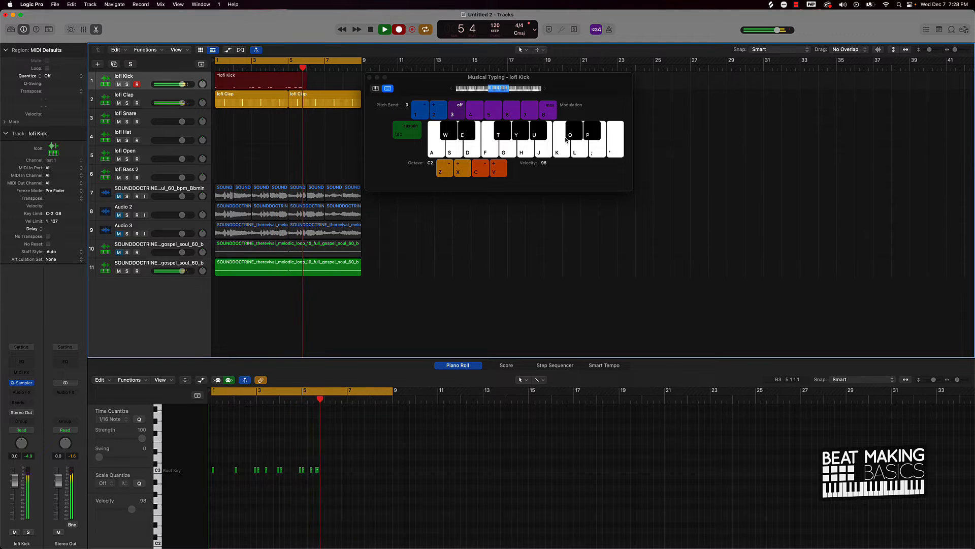
left_click(566, 139)
left_click(565, 139)
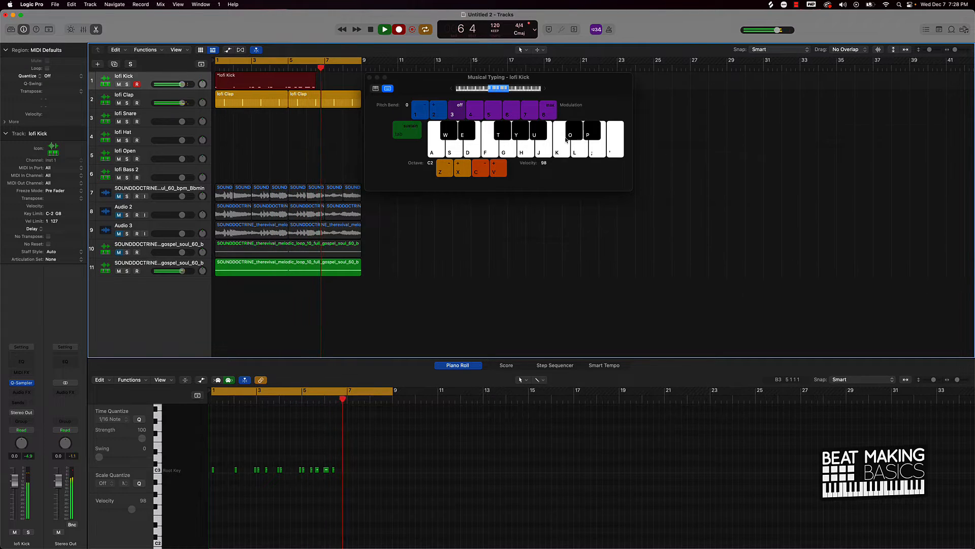
left_click(566, 140)
left_click(566, 139)
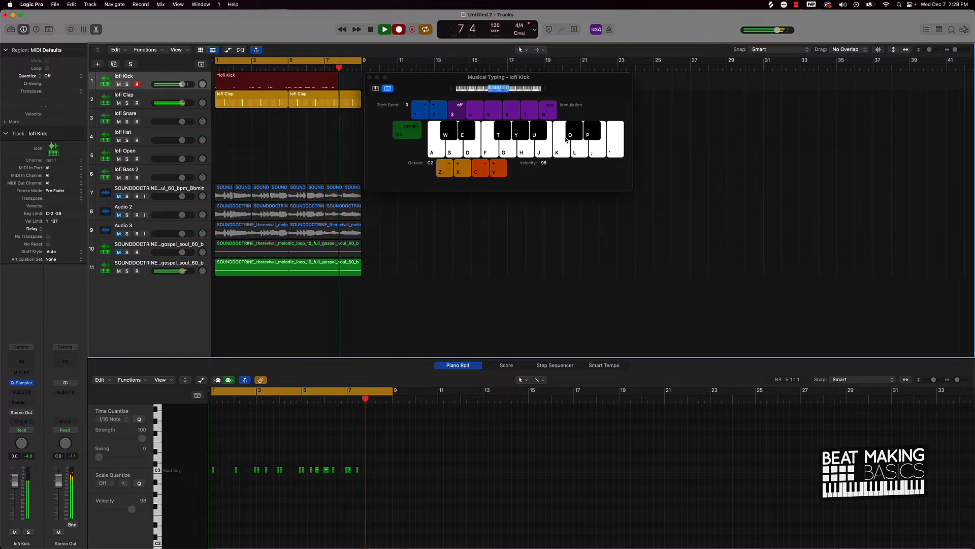
left_click(566, 139)
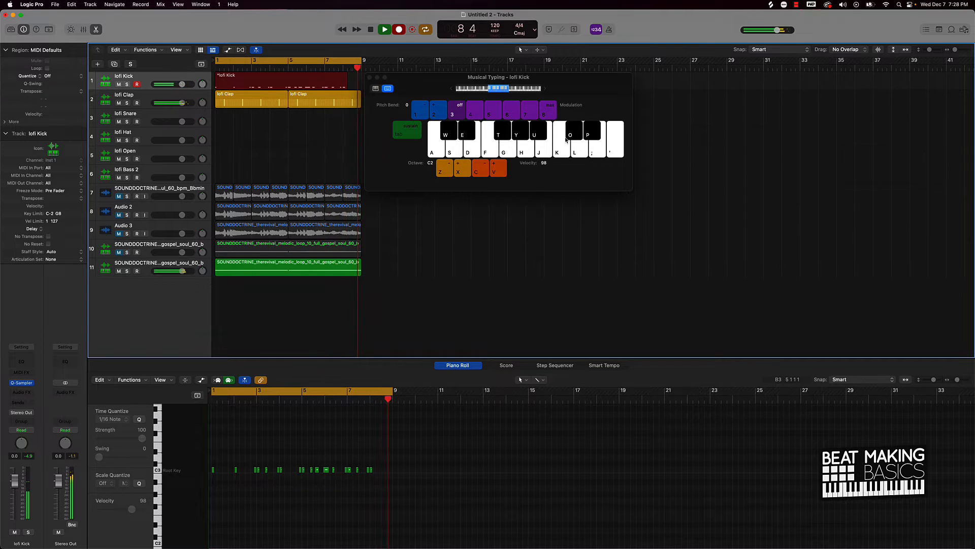
left_click(566, 139)
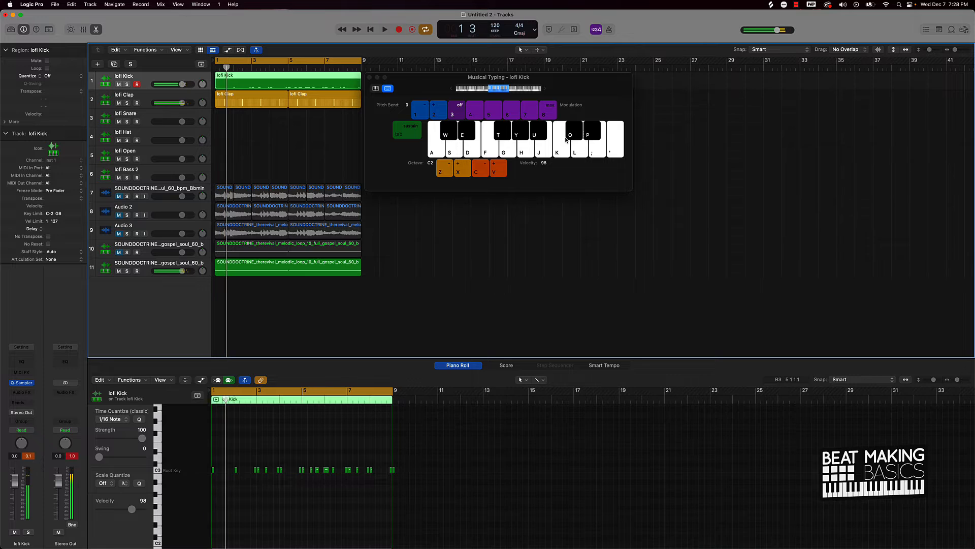
Step: Play back the start of the loop and overdub an extra lofi Kick hit just before bar 2
key("space")
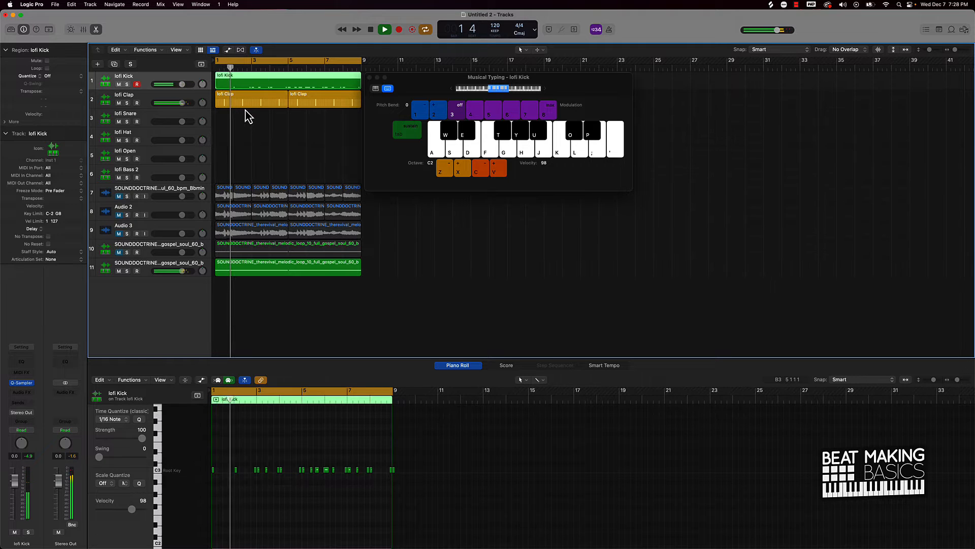
key("space")
key("space")
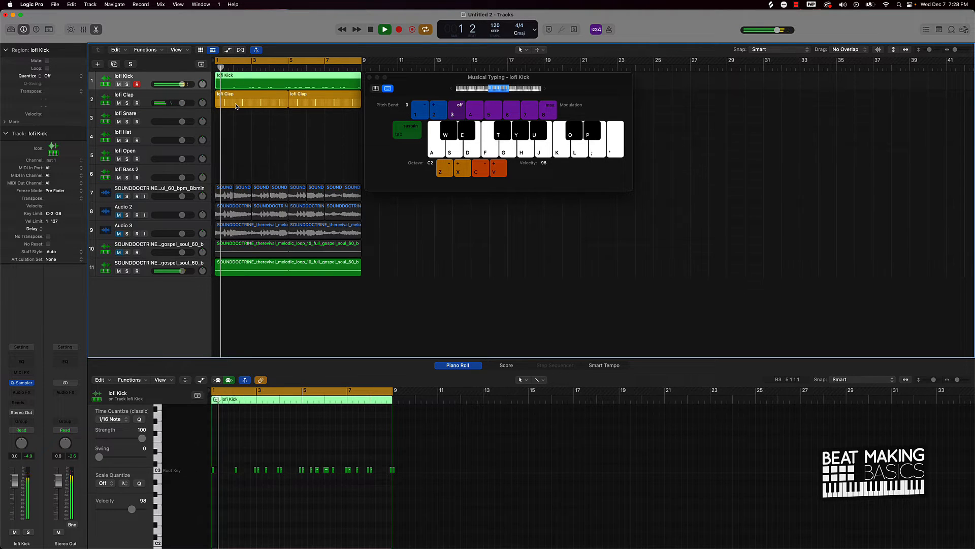
key("k")
key("space")
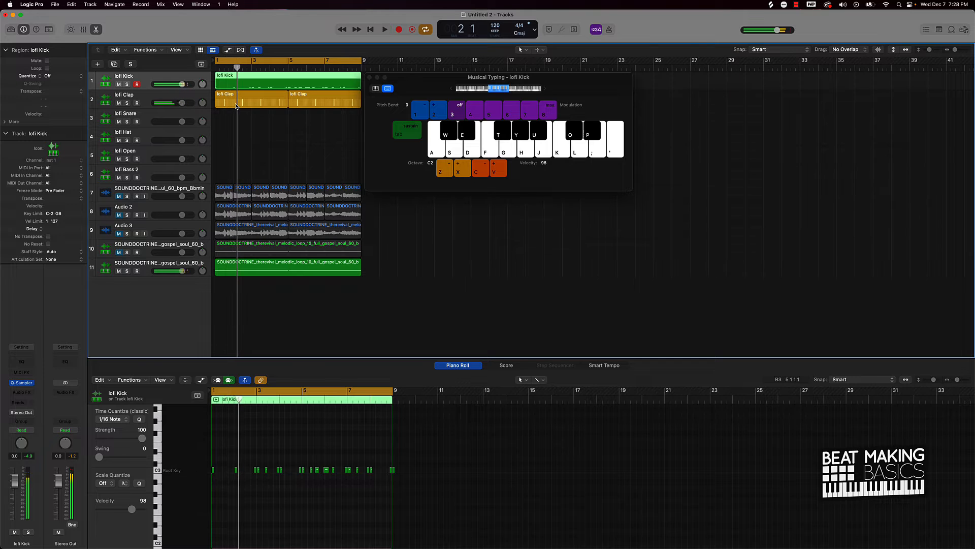
key("r")
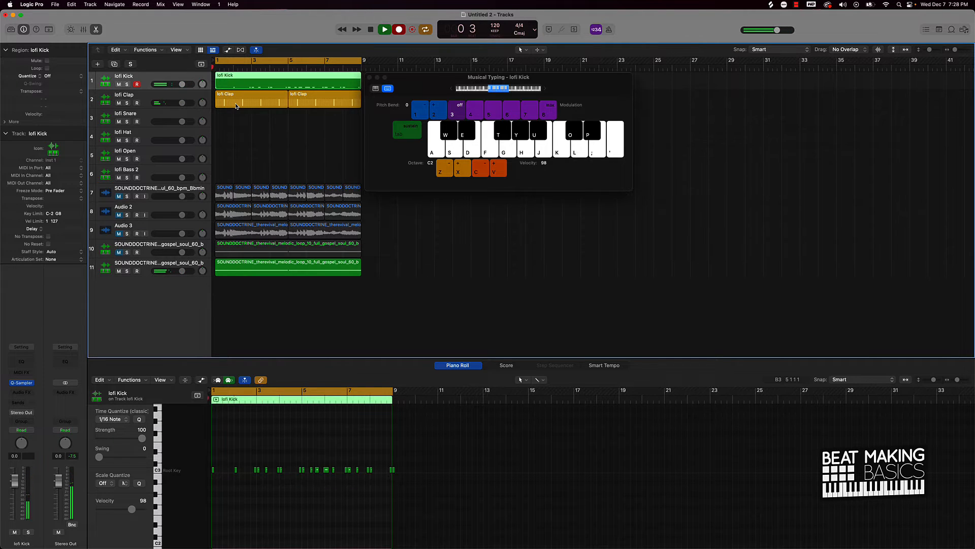
key("k")
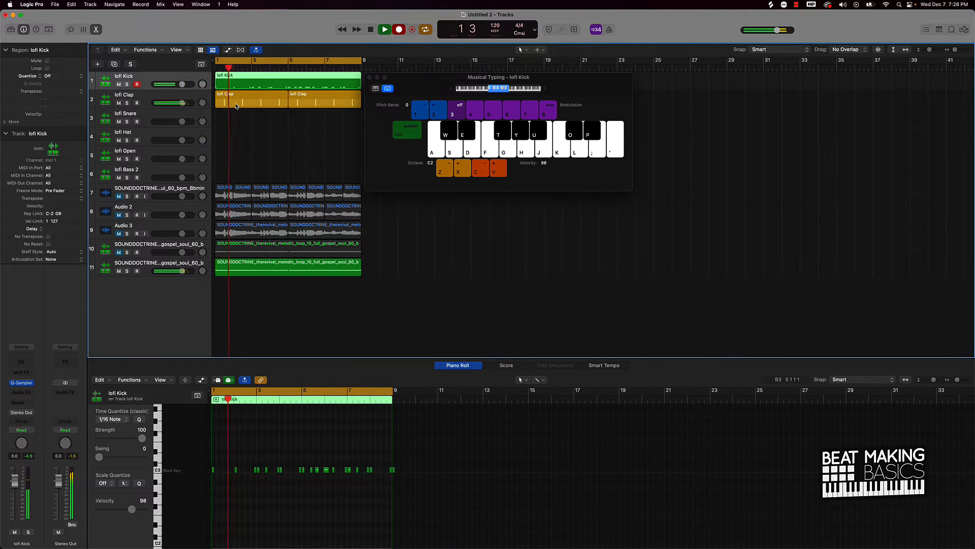
key("k")
key("space")
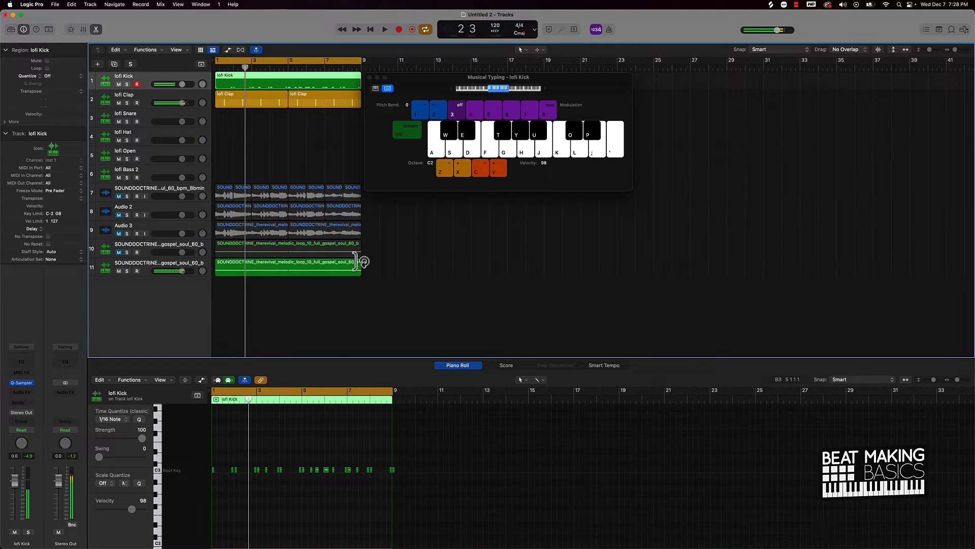
Step: Select all notes in the lofi Kick region and quantize them to 1/16 Swing A
scroll(324, 472, "up", 5)
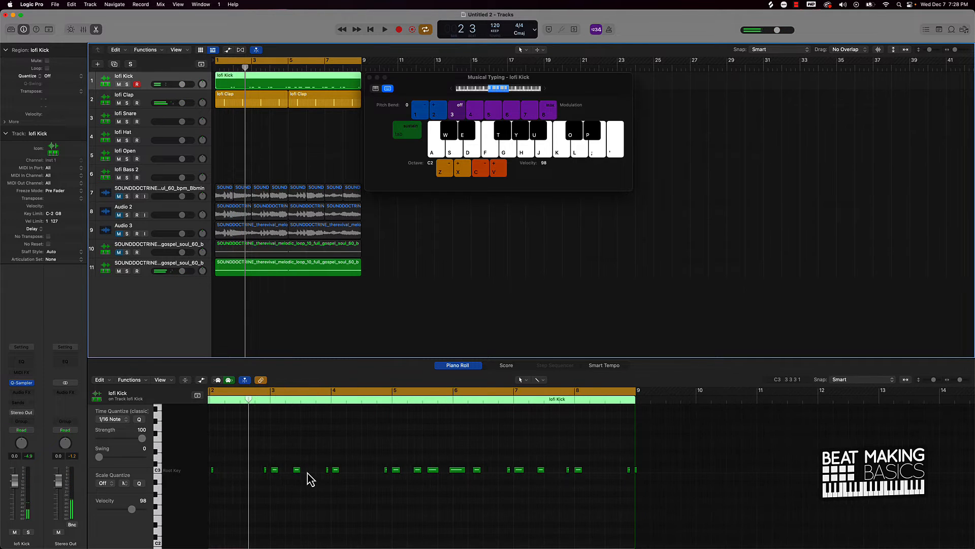
scroll(305, 489, "up", 5)
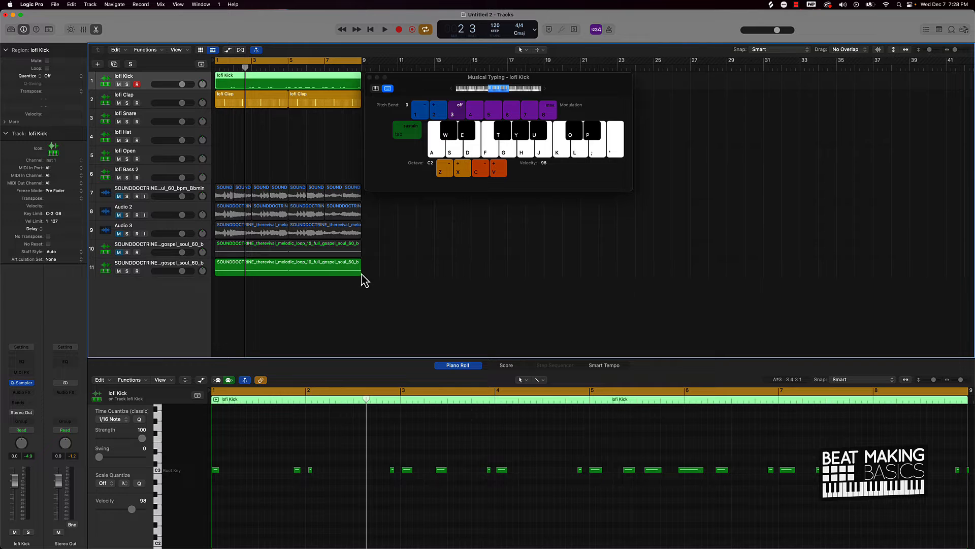
left_click(264, 461)
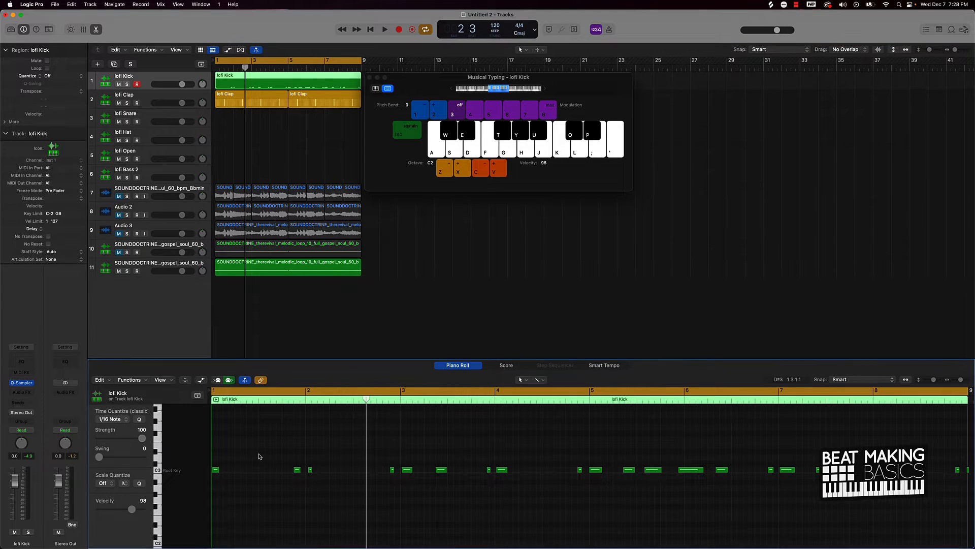
key("super+a")
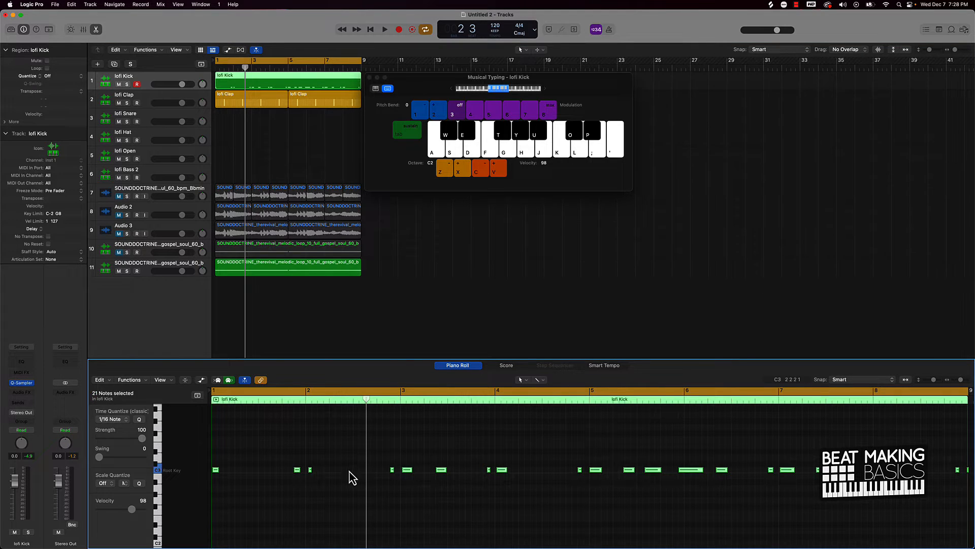
left_click(122, 420)
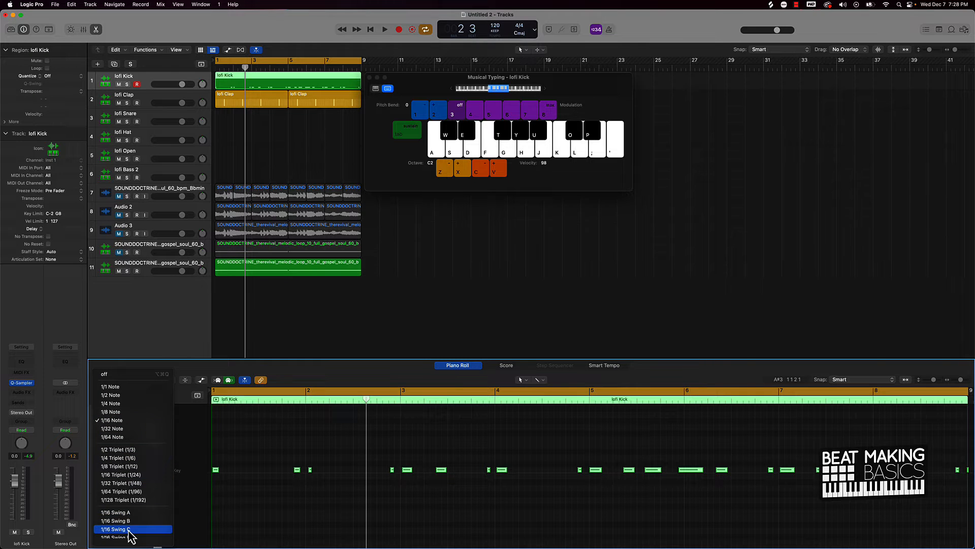
left_click(128, 517)
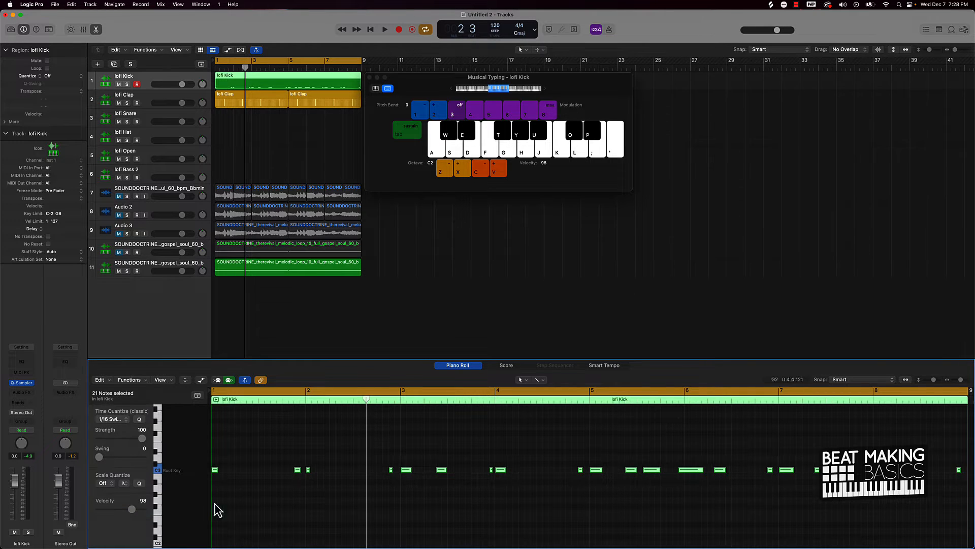
Step: Play the beat, change the kick notes' quantize to a 1/8 Swing setting while listening, and deselect the region
key("space")
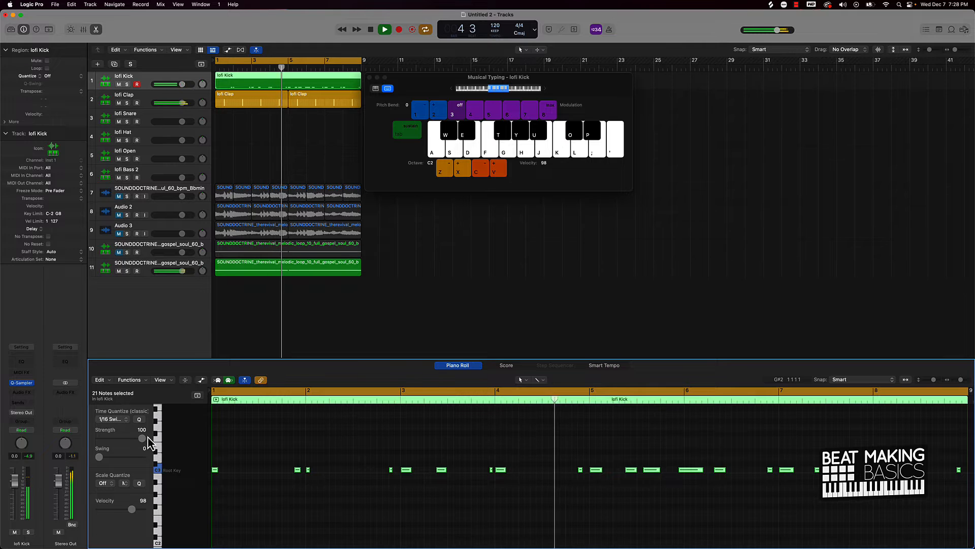
left_click(121, 418)
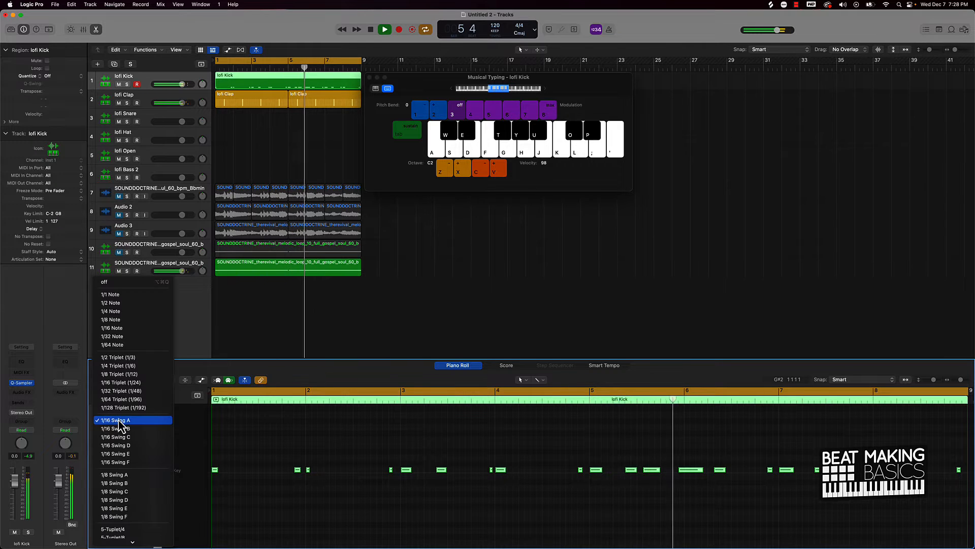
left_click(129, 478)
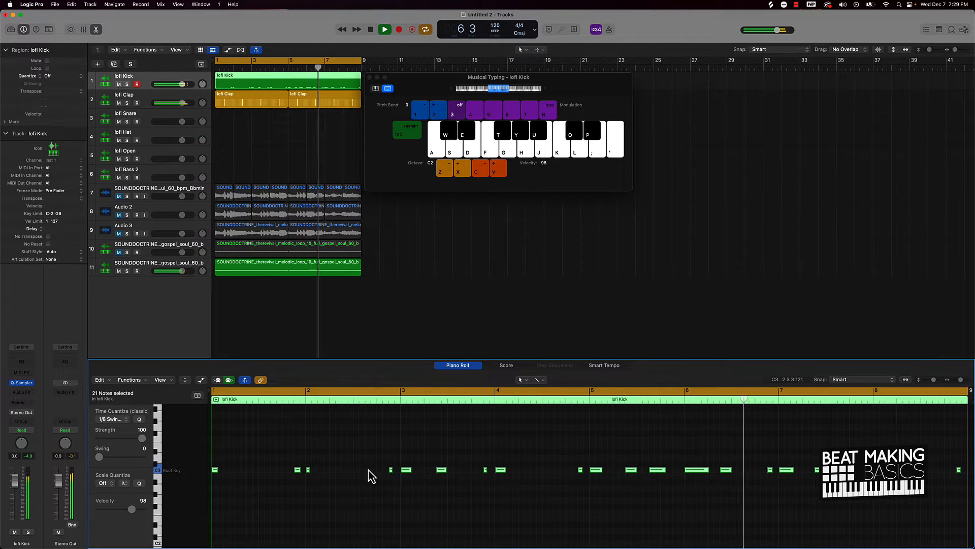
key("space")
left_click(382, 294)
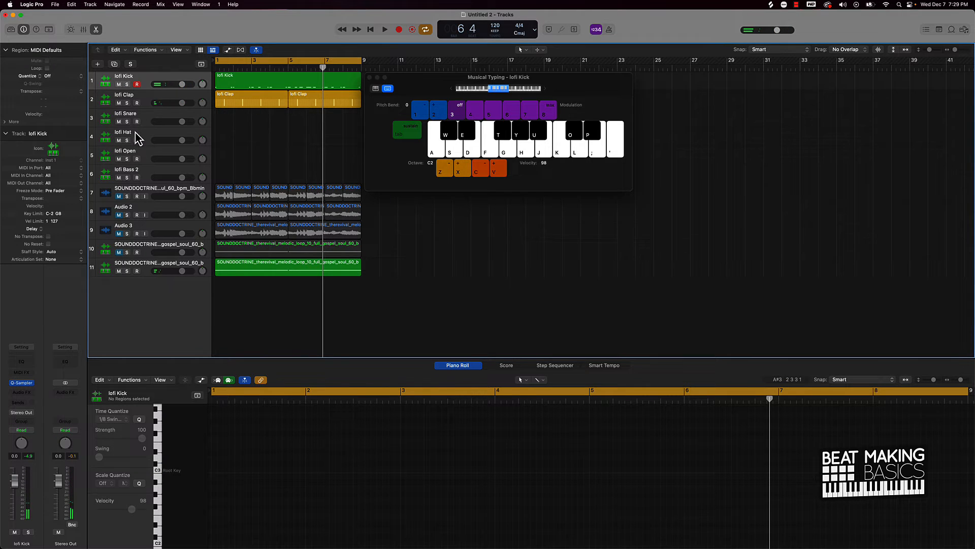
Step: Record a steady eighth-note lofi Hat pattern on C3 in real time across bars 1 to 8
left_click(135, 138)
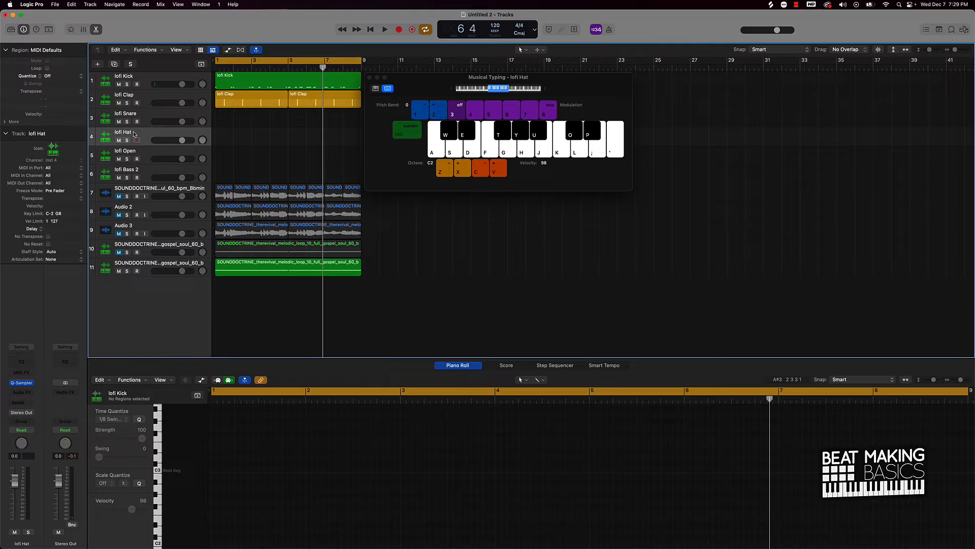
key("k")
key("r")
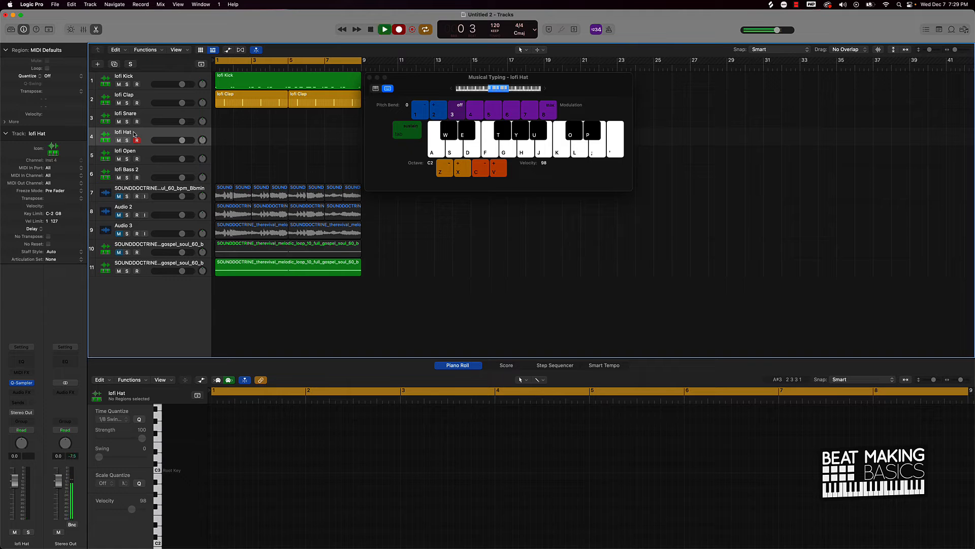
key("k")
key("k")
key("k")
key("k")
key("k")
key("k")
key("k")
key("k")
key("k")
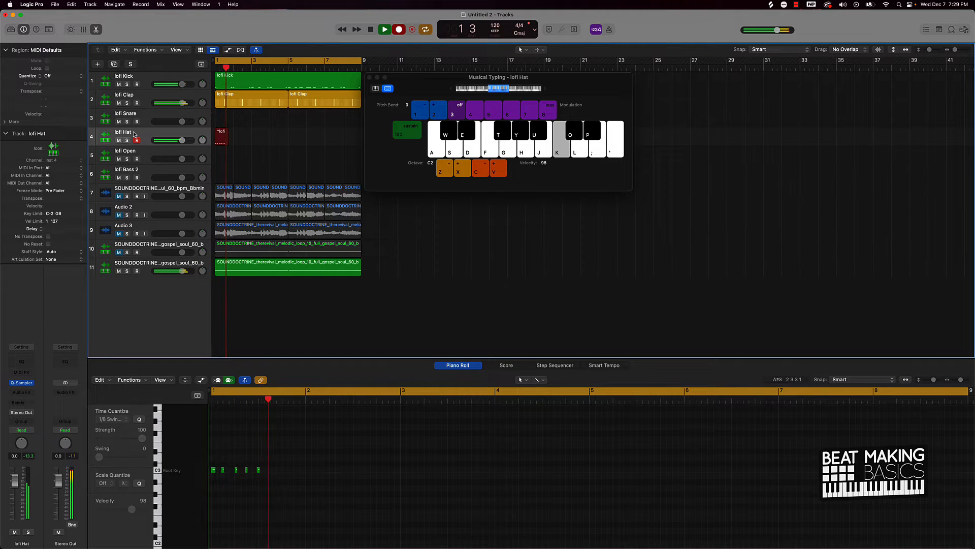
key("k")
key("k")
key("k")
key("k")
key("k")
key("k")
key("k")
key("k")
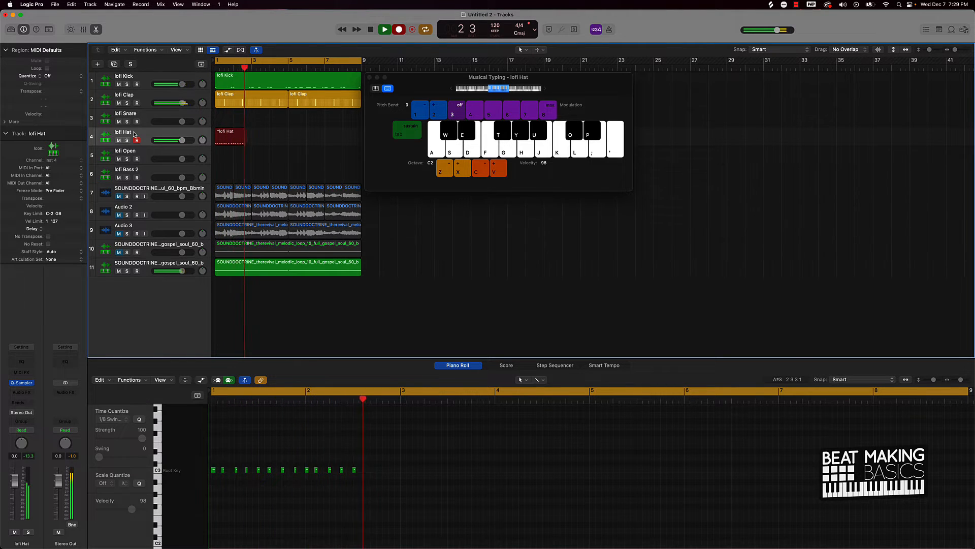
key("k")
key("k")
key("k")
key("k")
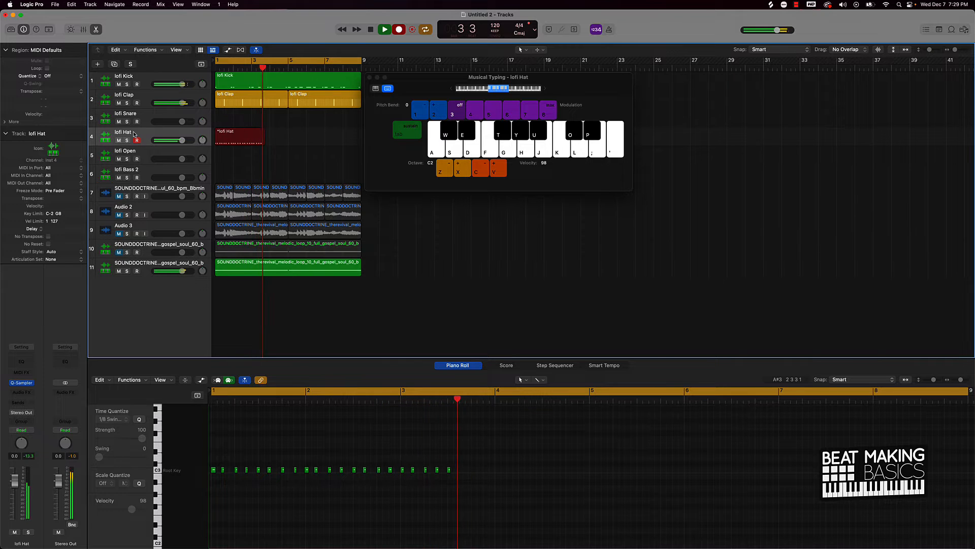
key("k")
key("k")
key("k")
key("k")
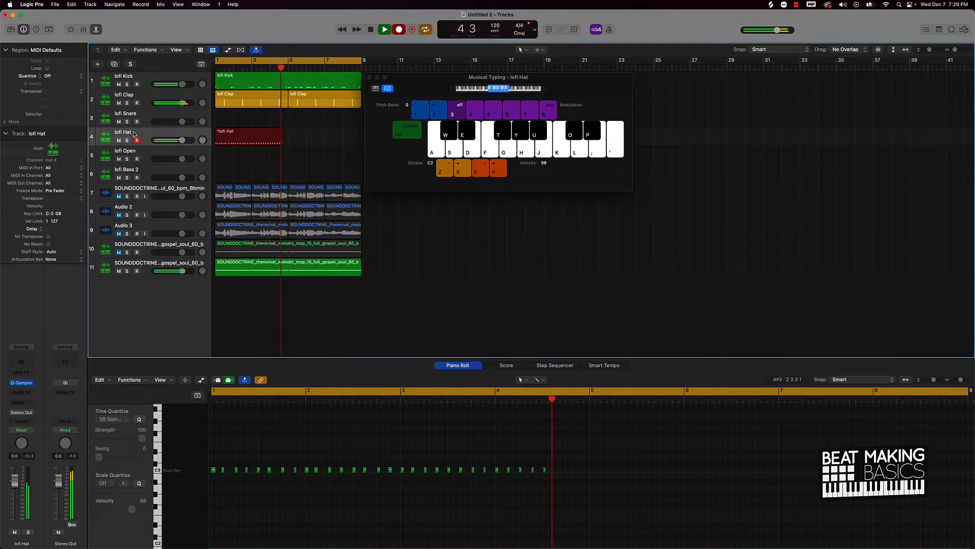
key("k")
key("k")
key("k")
key("k")
key("k")
key("k")
key("k")
key("k")
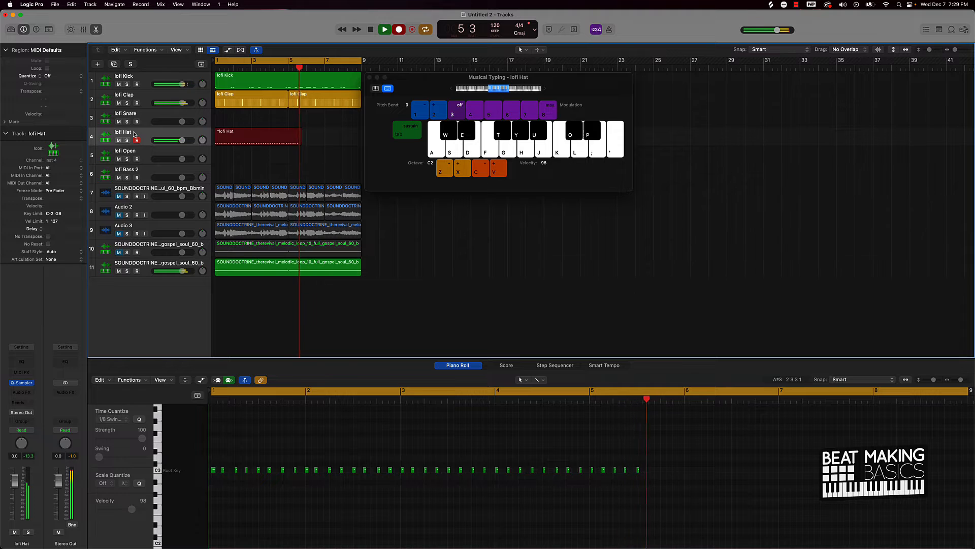
key("k")
key("k")
key("k")
key("k")
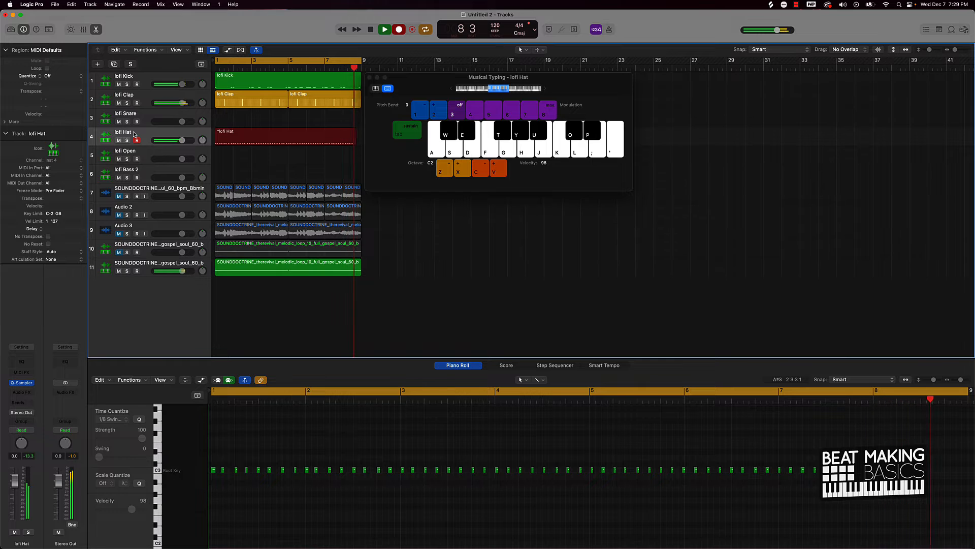
key("k")
key("k")
key("k")
key("k")
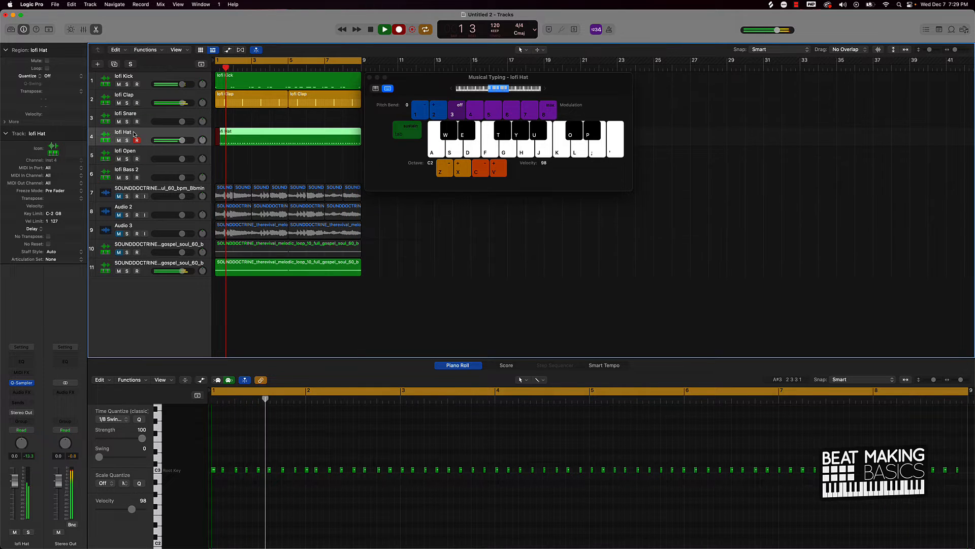
key("space")
Step: Quantize all lofi Hat notes to the 1/8 Swing setting and, during playback, set swing to 20 and strength to 86
left_click(343, 466)
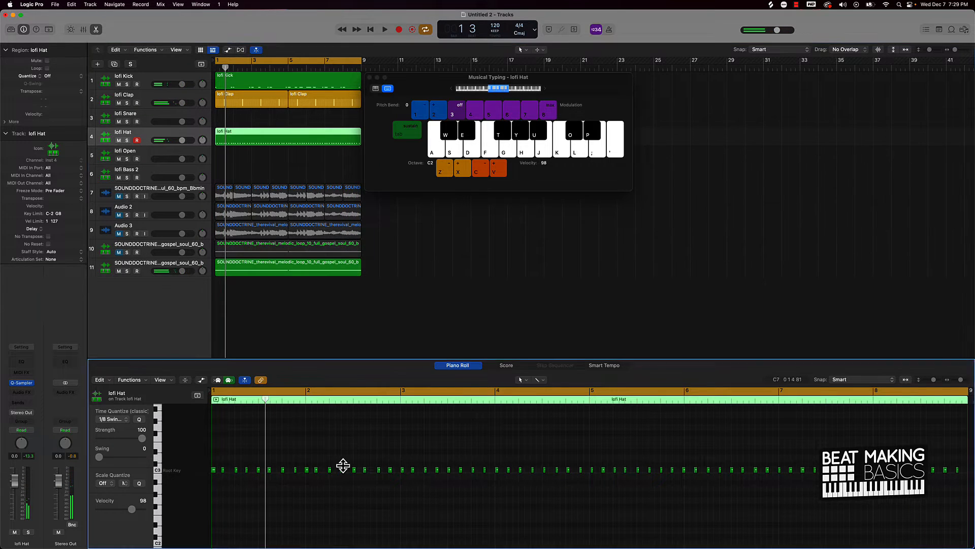
left_click(139, 419)
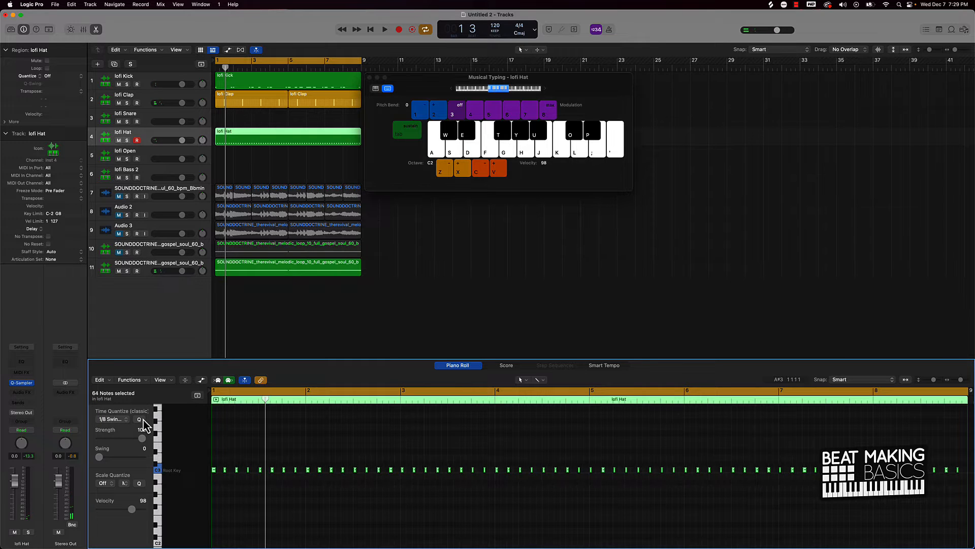
key("space")
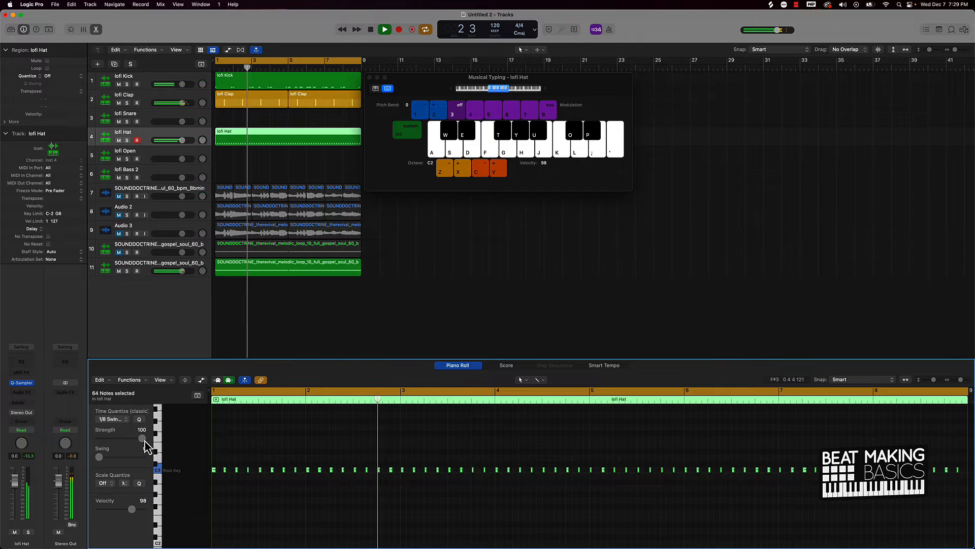
left_click_drag(99, 456, 107, 457)
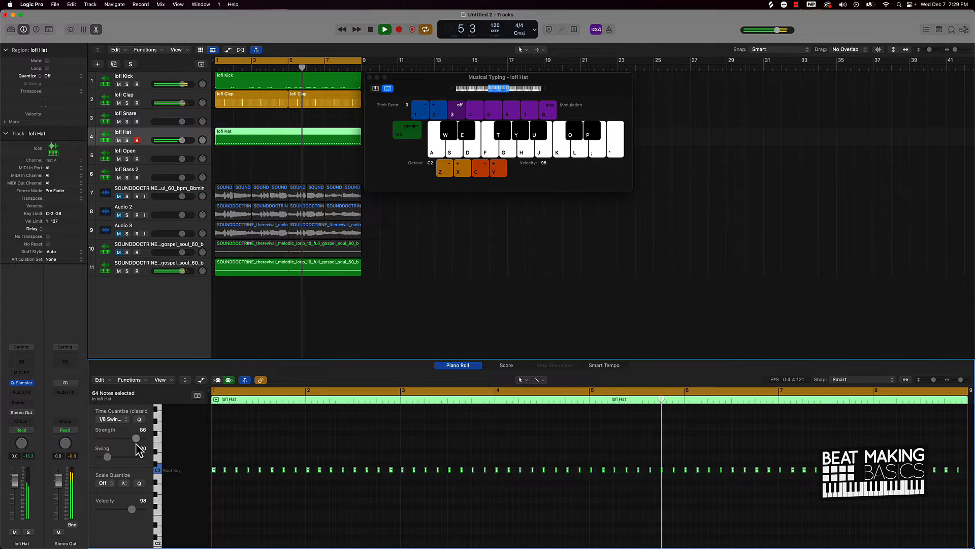
left_click_drag(142, 437, 137, 438)
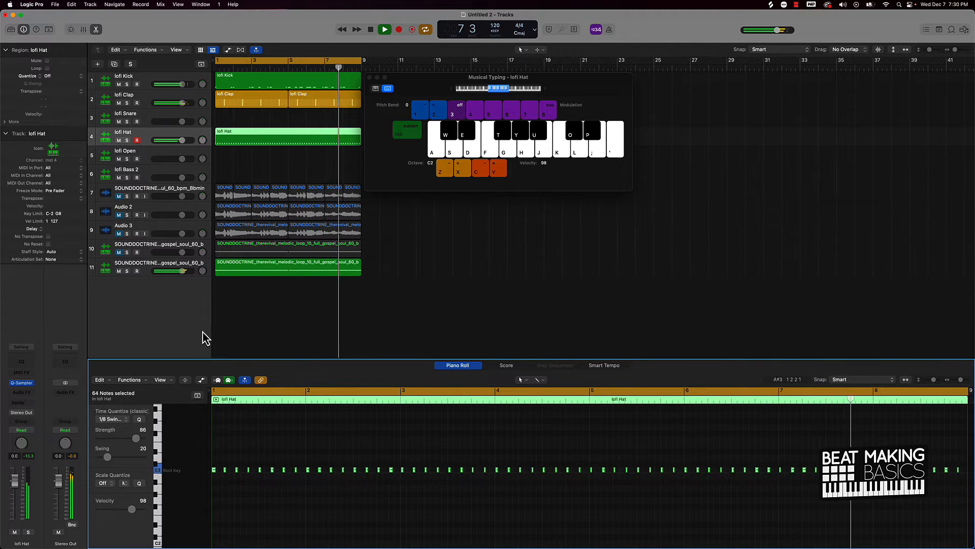
key("space")
Step: Record lofi Open hits on C3 near beat 4 of bars 1, 3, 5 and 7, and quantize all of them to 1/8 Swing
left_click(140, 152)
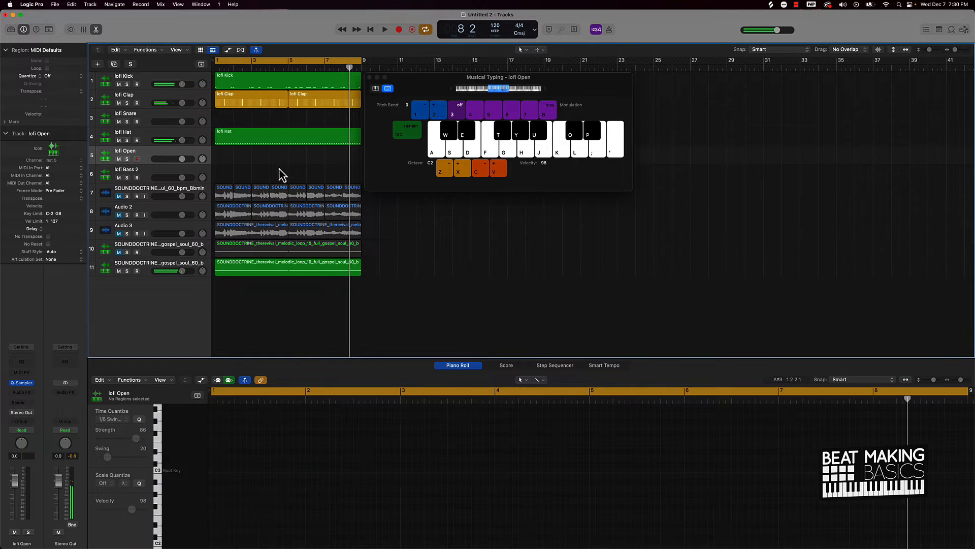
key("k")
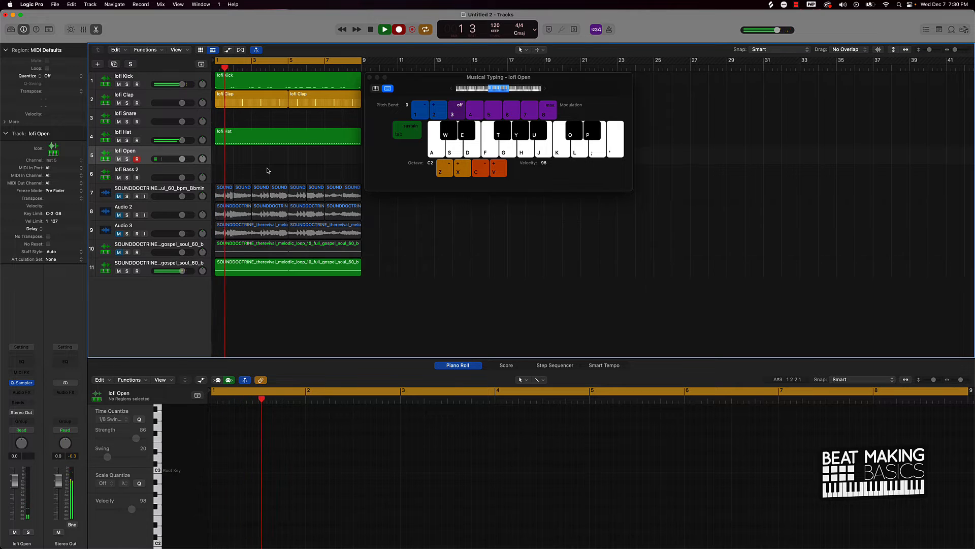
key("k")
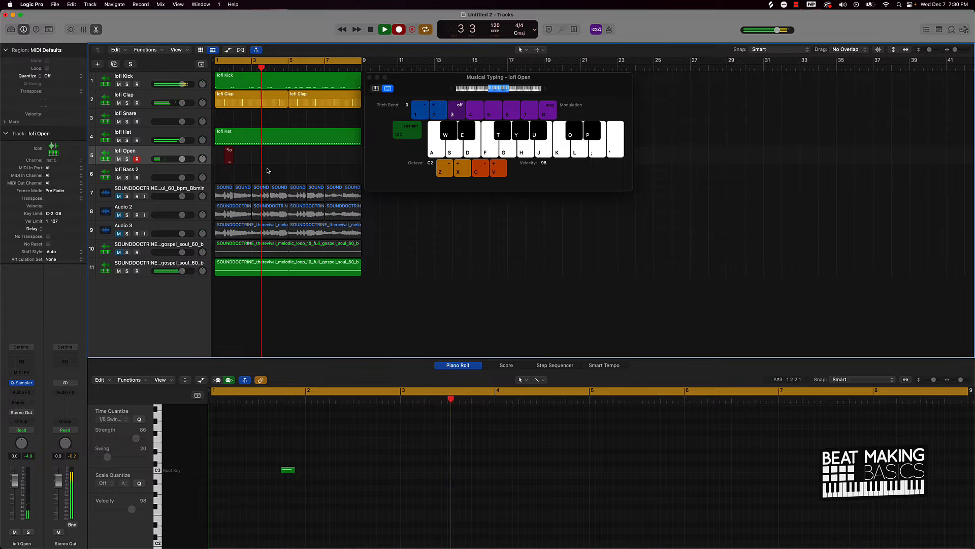
key("k")
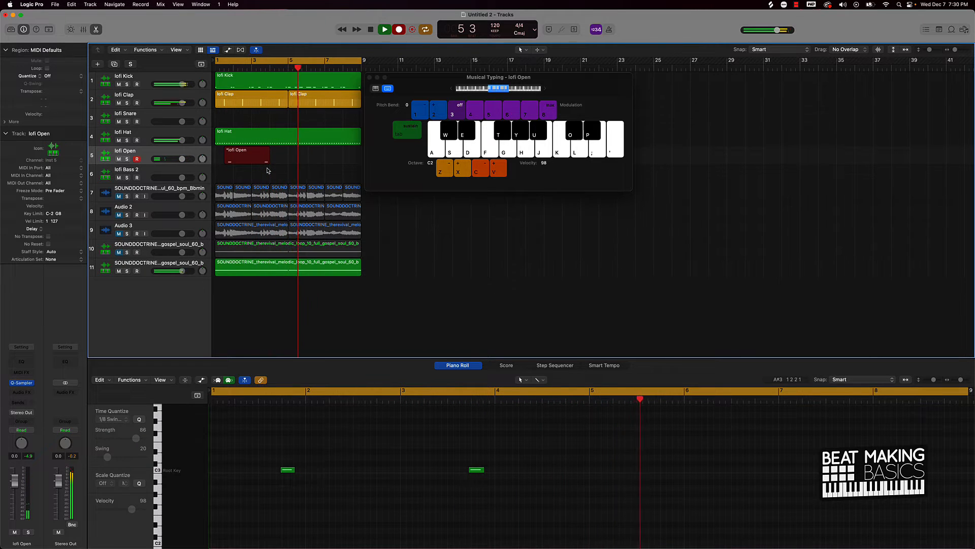
key("k")
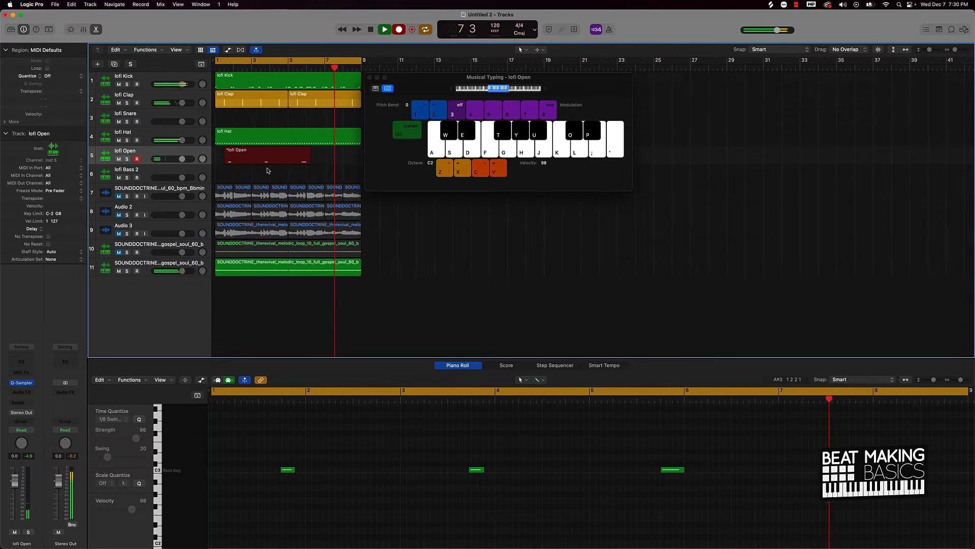
key("k")
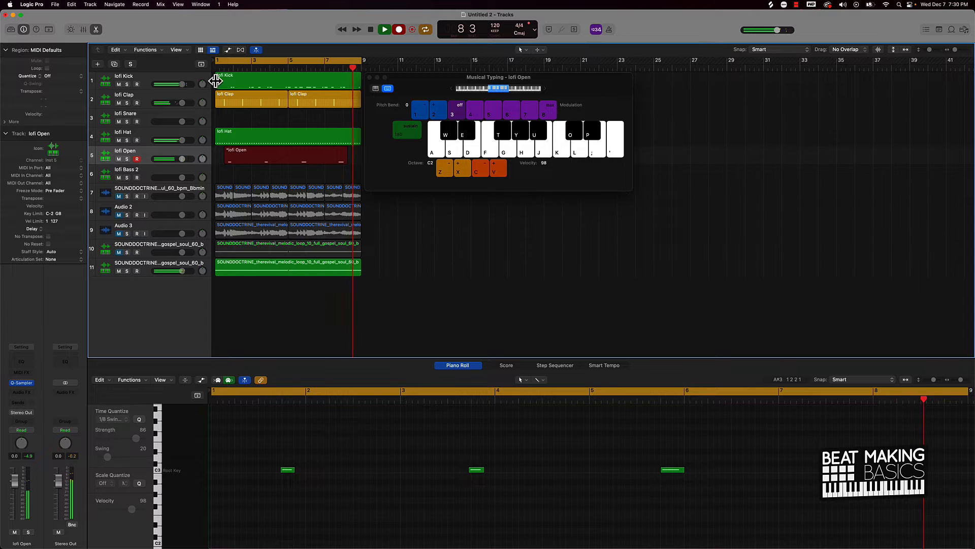
key("space")
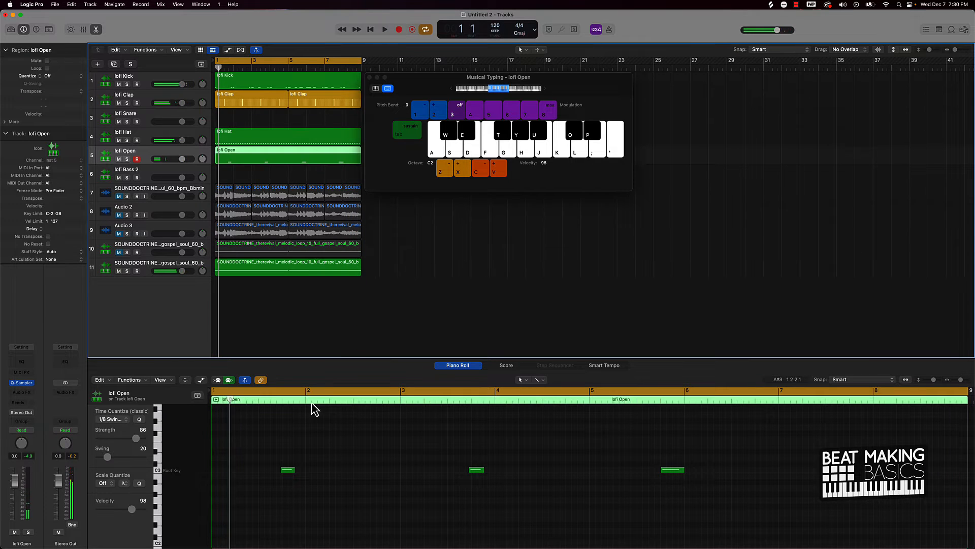
left_click(385, 488)
key("super+a")
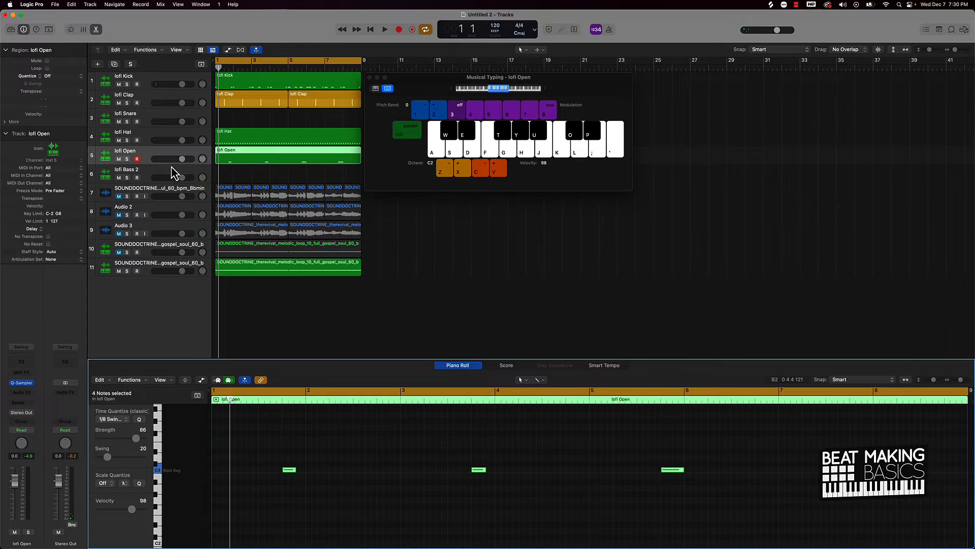
Step: Record a lofi Snare pattern on C3 across bars 1 to 8, on beat 3 with extra hits at the end of every second bar
left_click(153, 115)
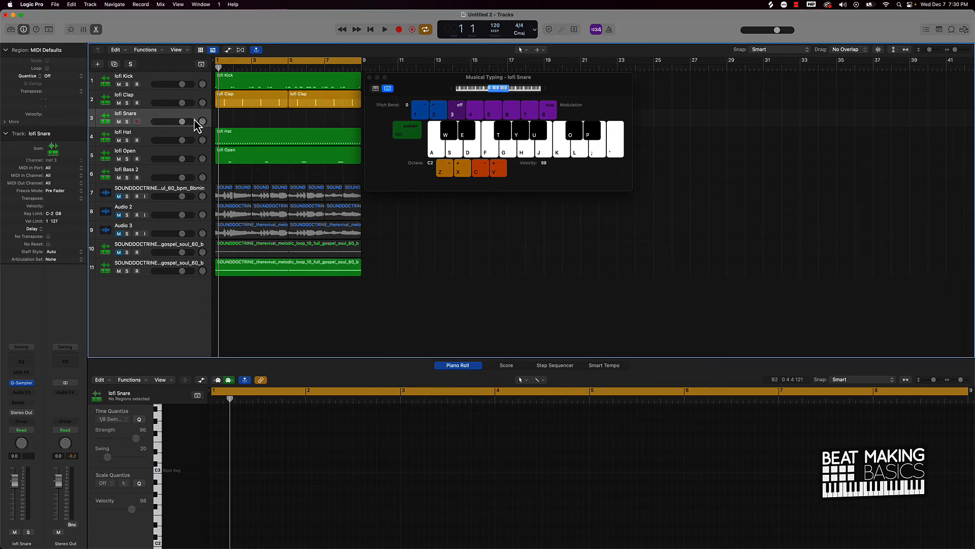
key("k")
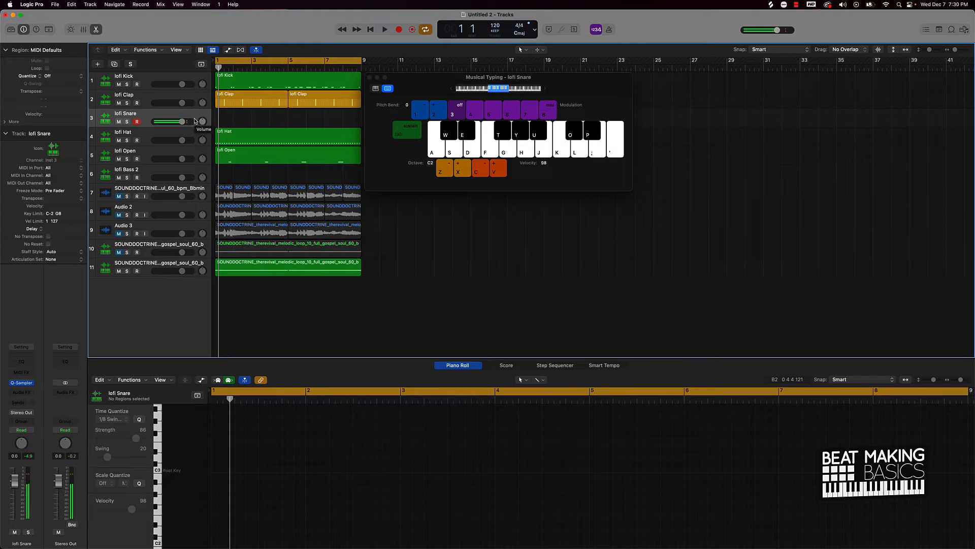
key("r")
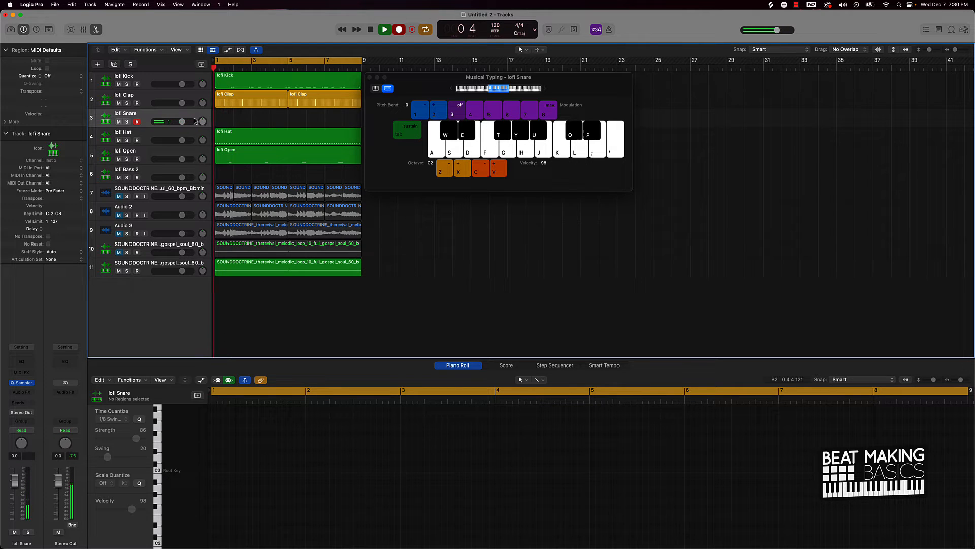
key("k")
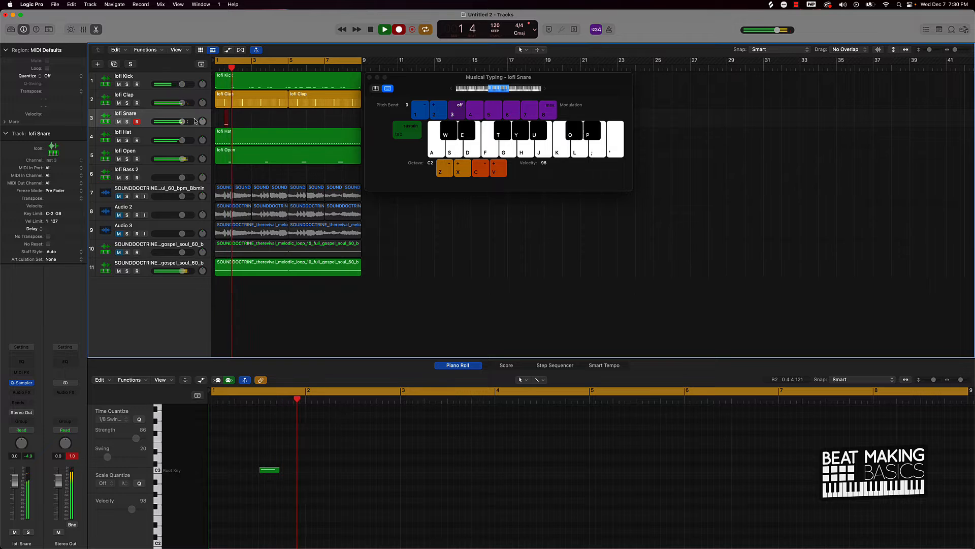
key("k")
key("k")
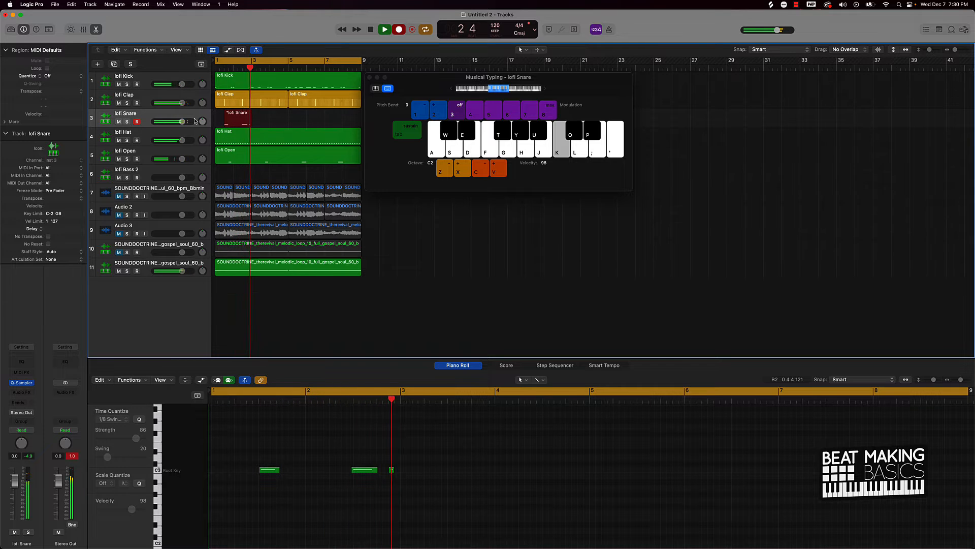
key("k")
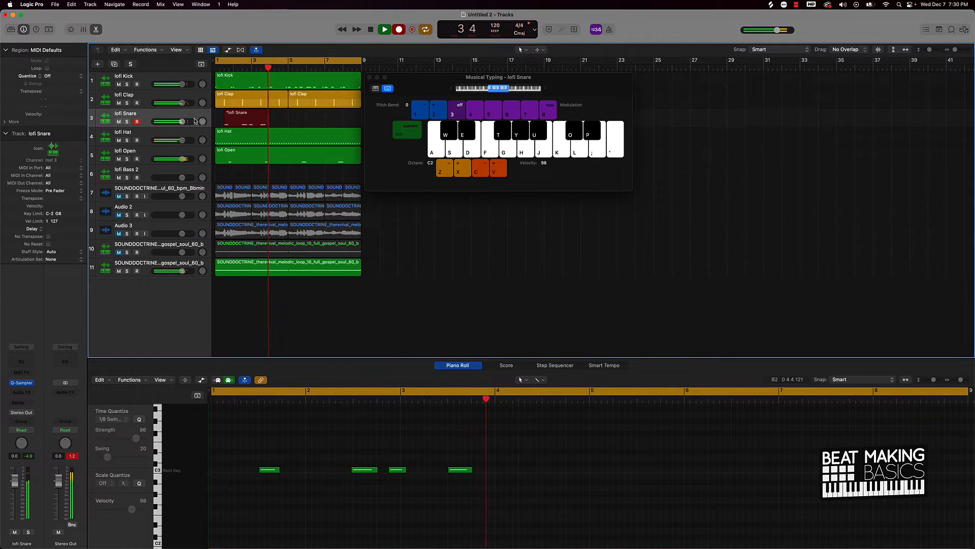
key("k")
key("k")
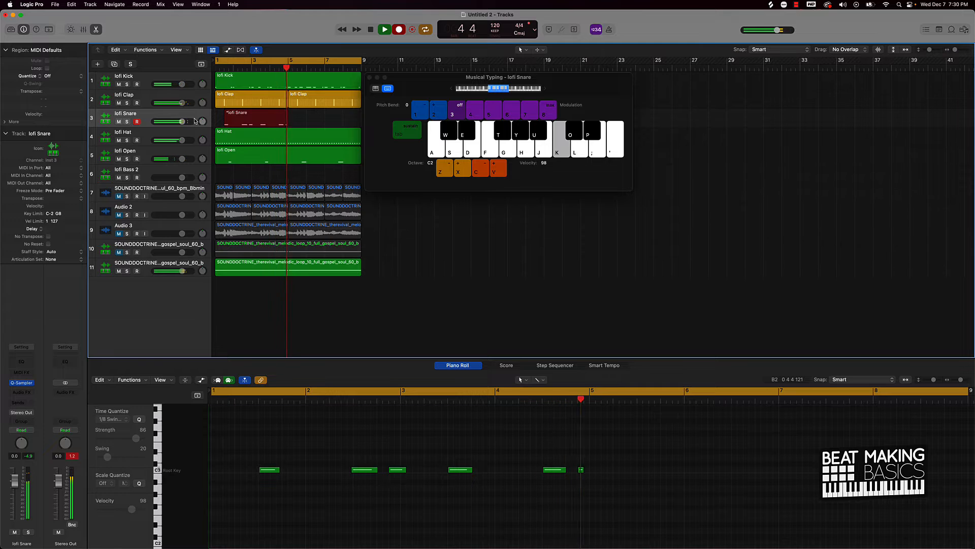
key("k")
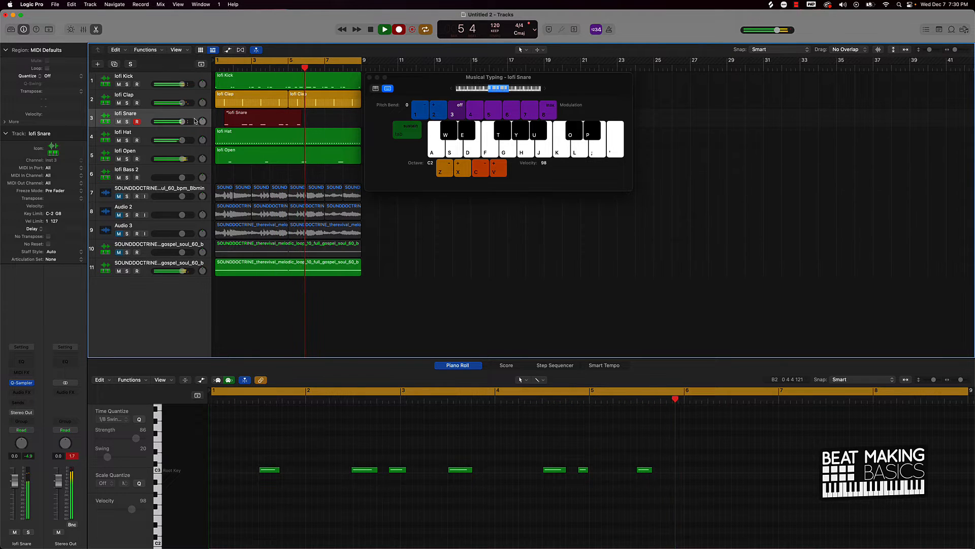
key("k")
key("k")
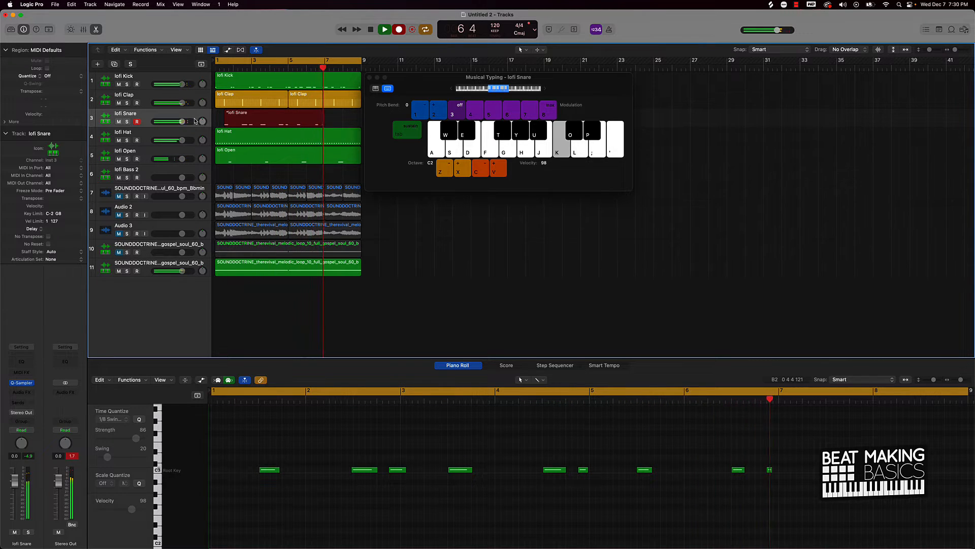
key("k")
key("k")
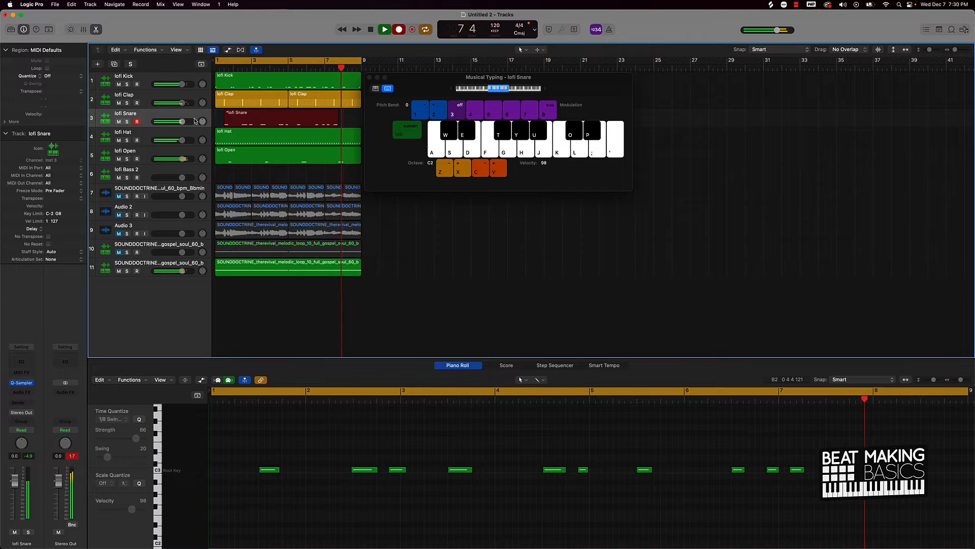
key("k")
key("k")
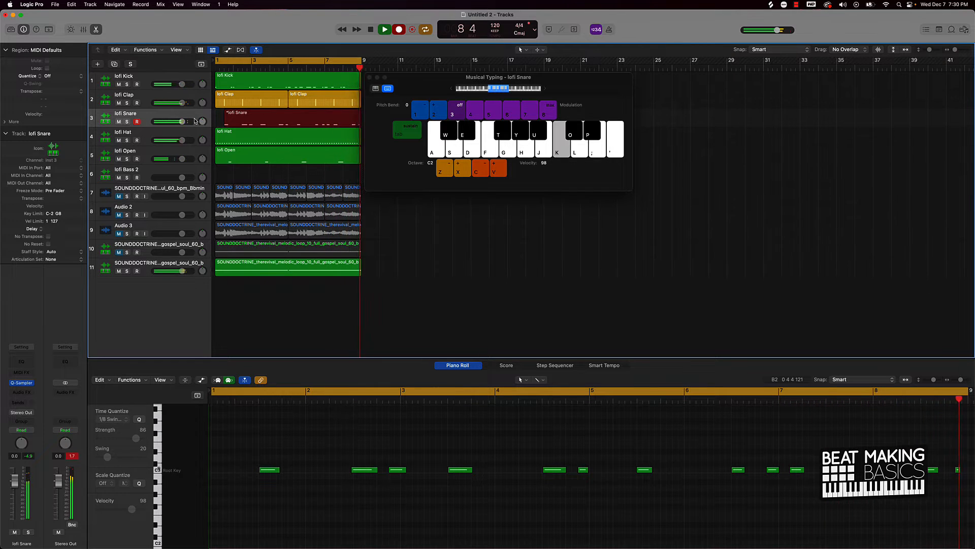
key("k")
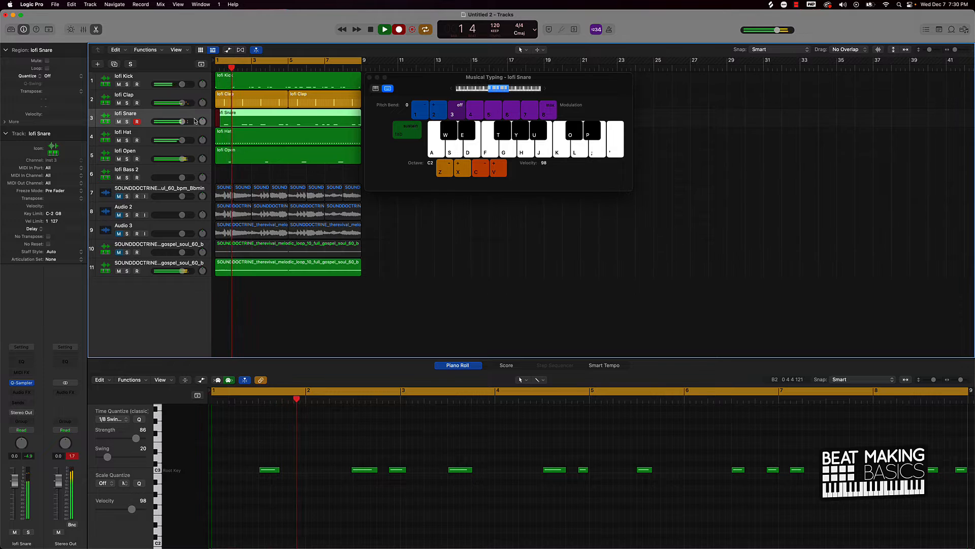
key("k")
key("space")
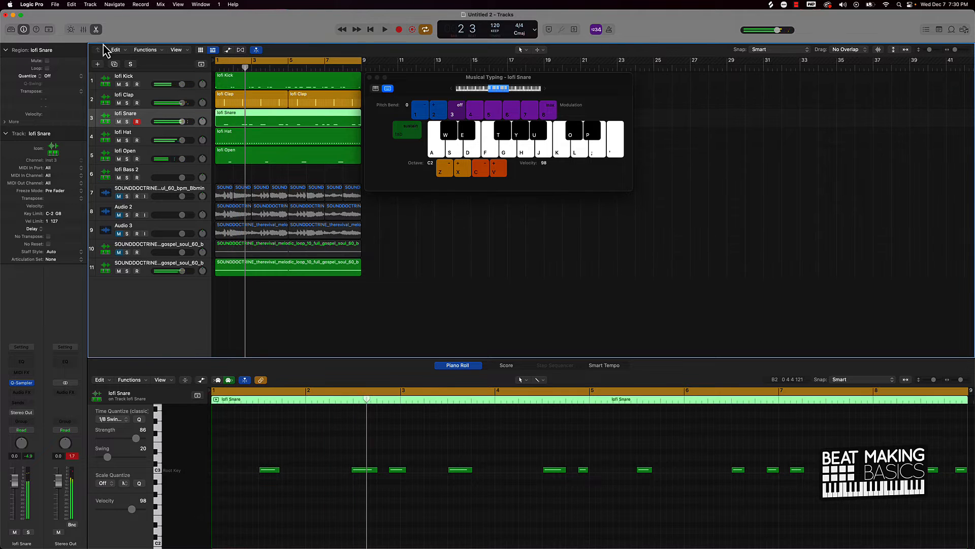
Step: Select all lofi Snare notes in the Piano Roll and quantize them to 1/8 Swing
left_click(319, 492)
key("super+a")
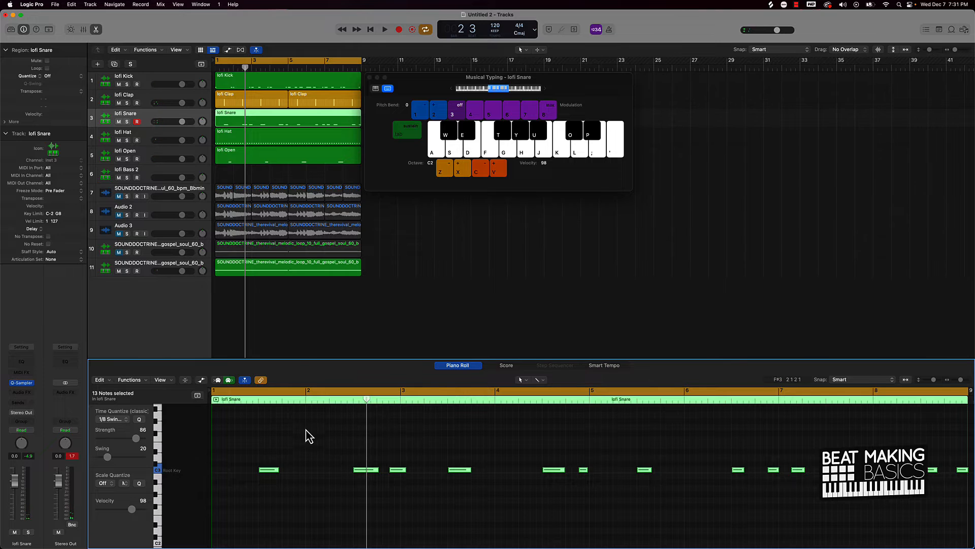
Step: Select the lofi Bass 2 track and test its sound against short passes of the beat from bar 1
left_click(144, 172)
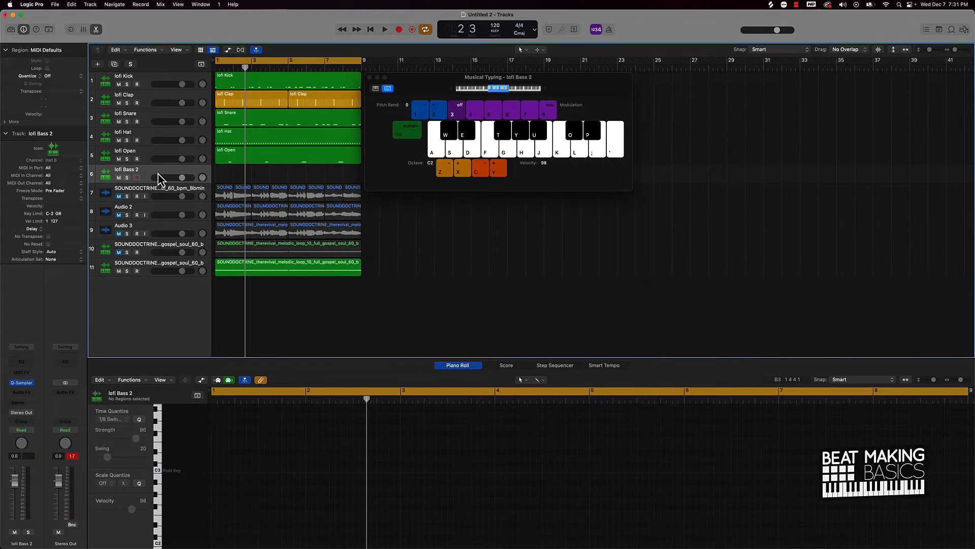
key("k")
key("space")
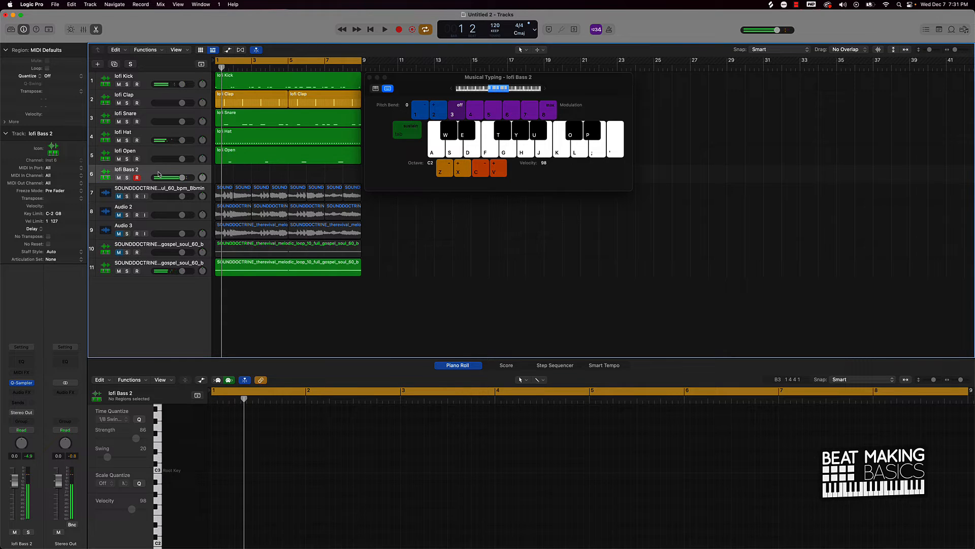
key("i")
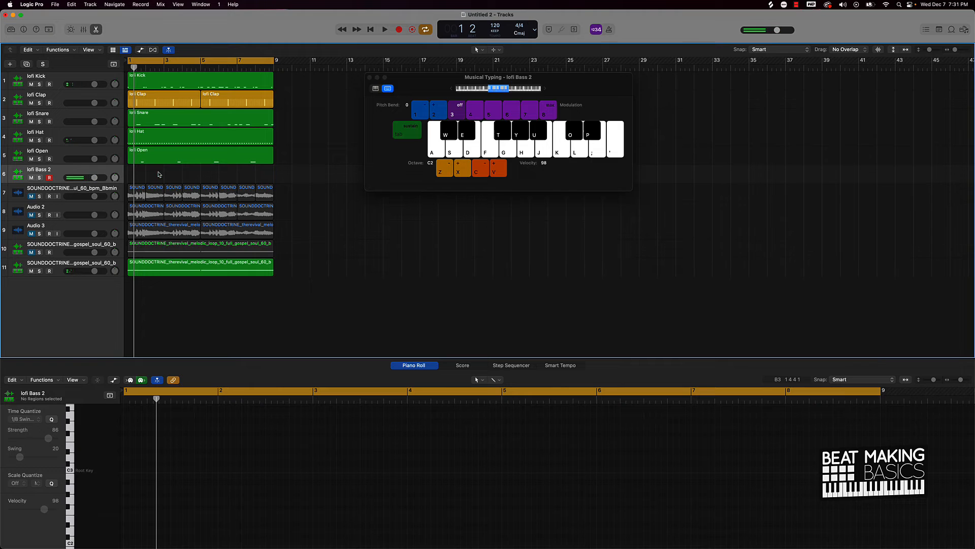
key("space")
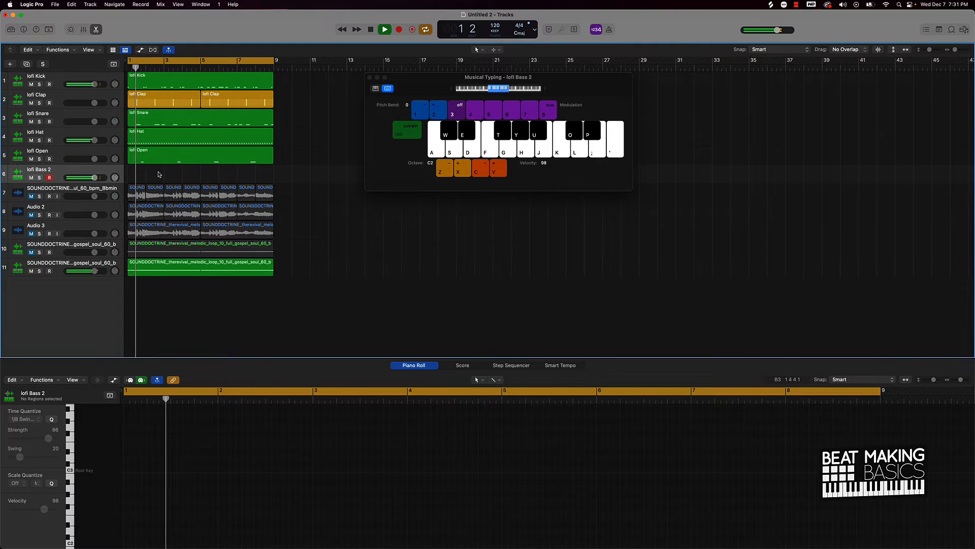
key("space")
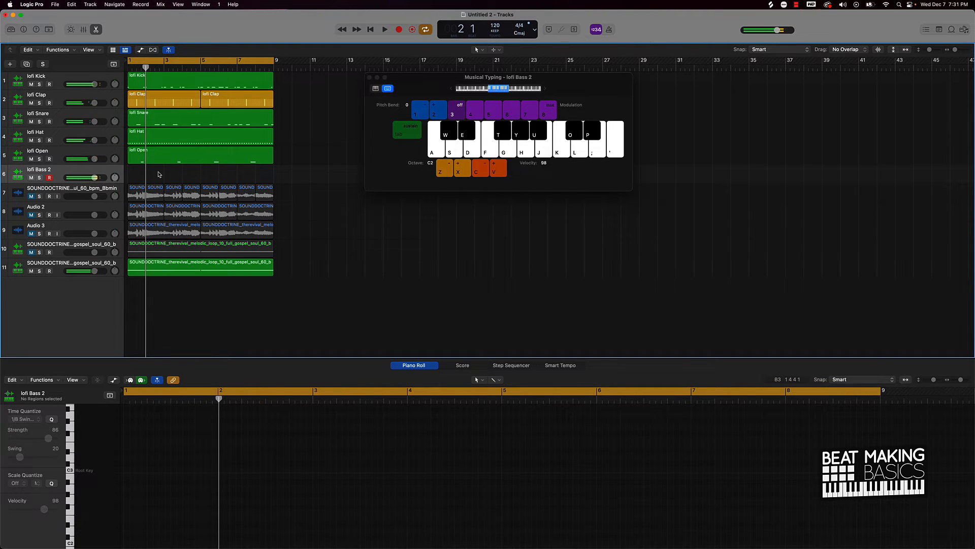
key("space")
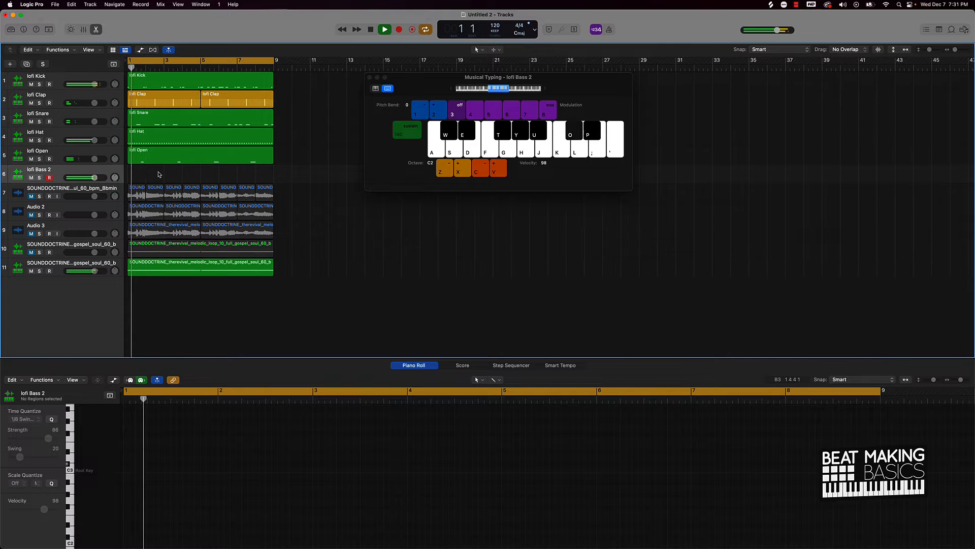
Step: Rehearse a bass line on the lofi Bass 2 track while the eight-bar beat plays in a cycle
key("j")
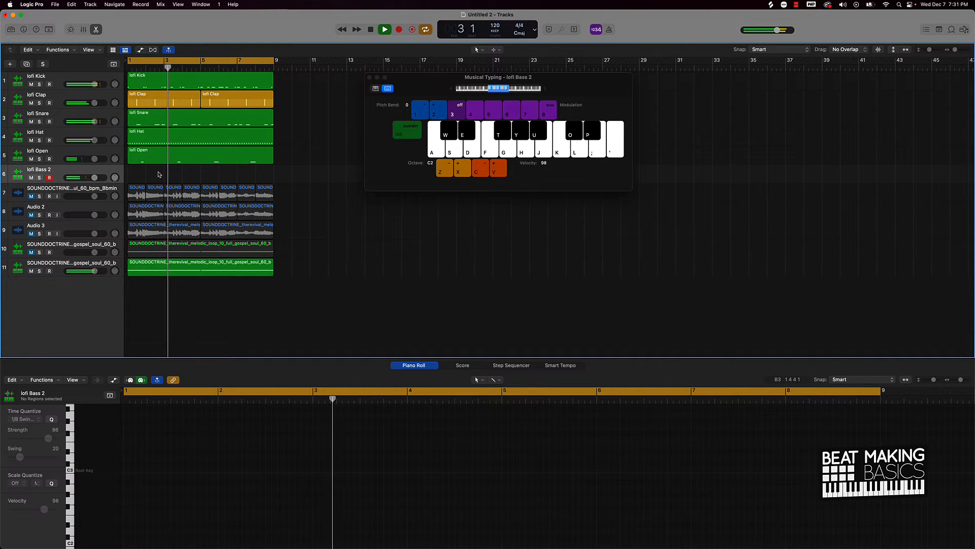
key("j")
key("k")
key("l")
key("semicolon")
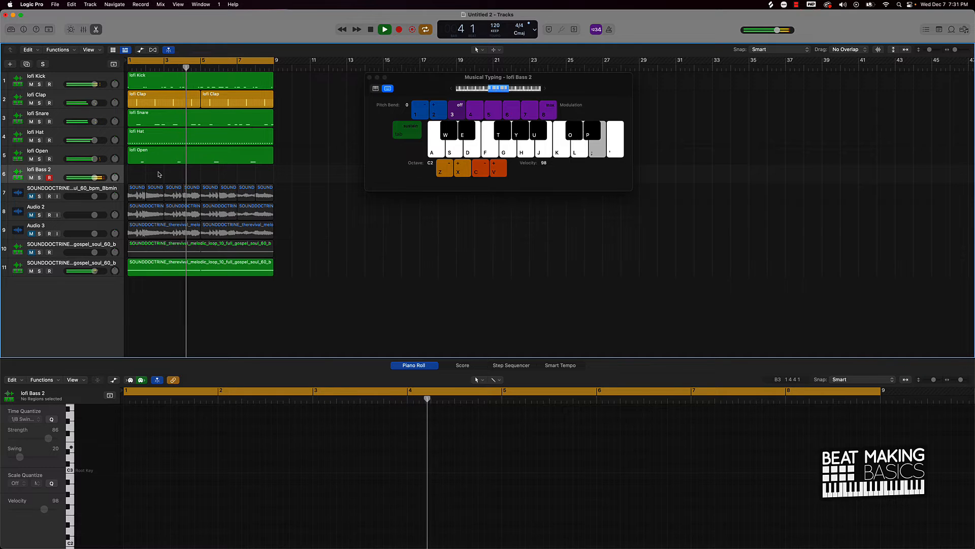
key("l")
key("p")
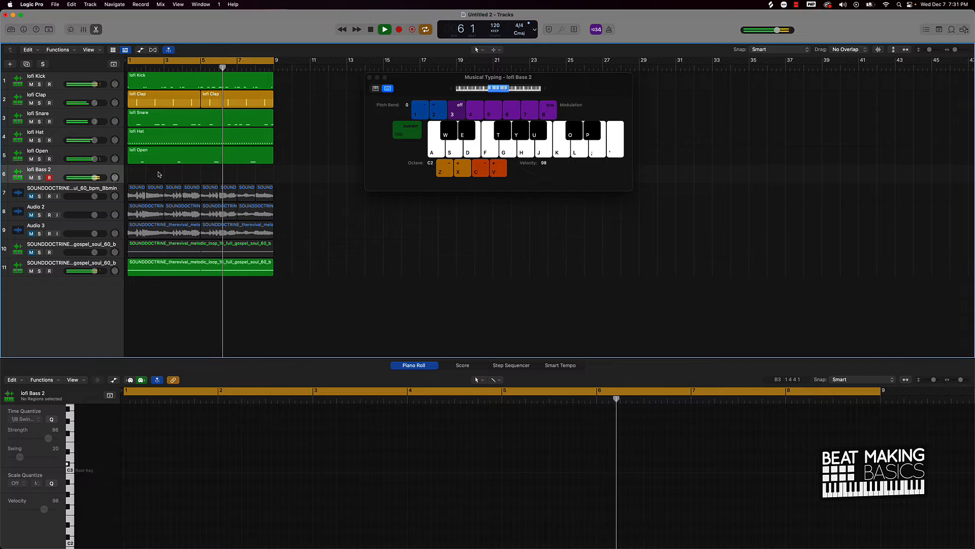
key("j")
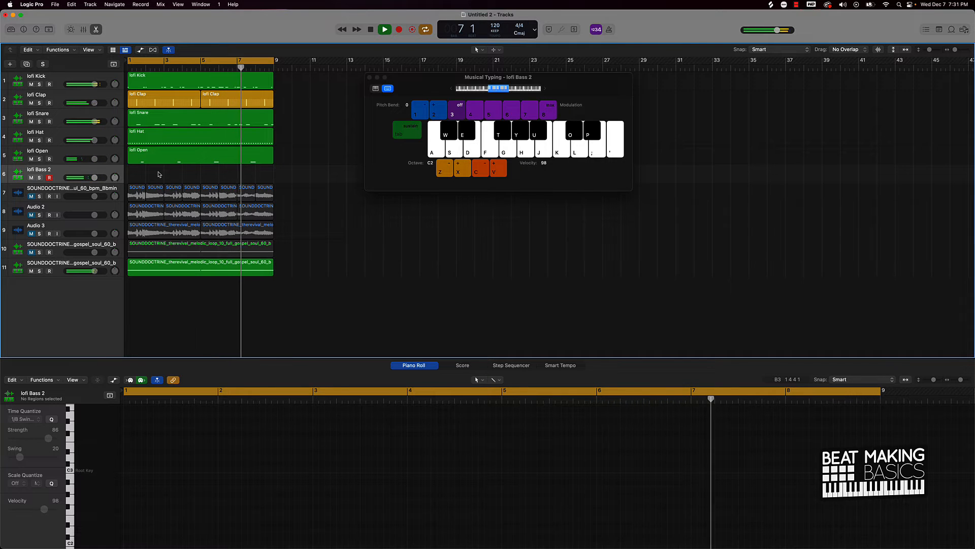
key("j")
key("p")
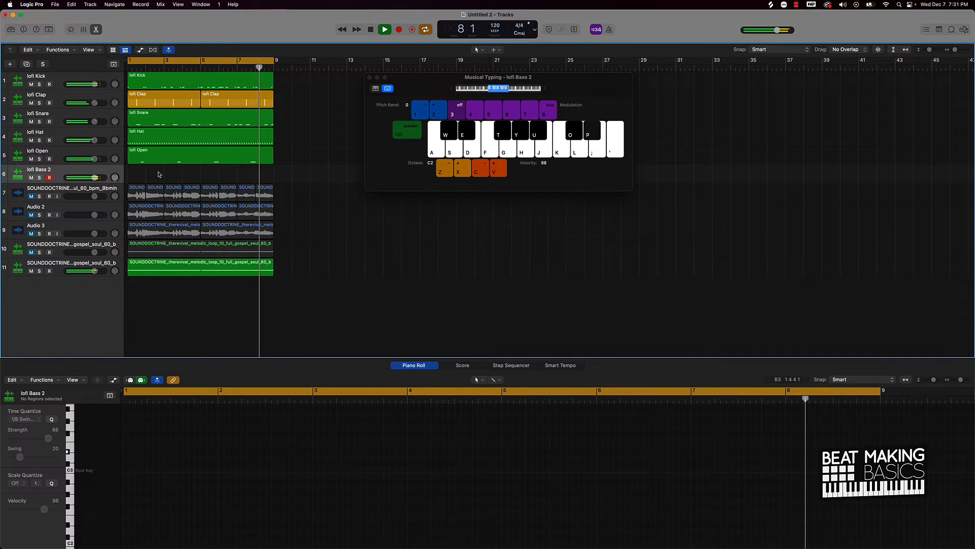
key("p")
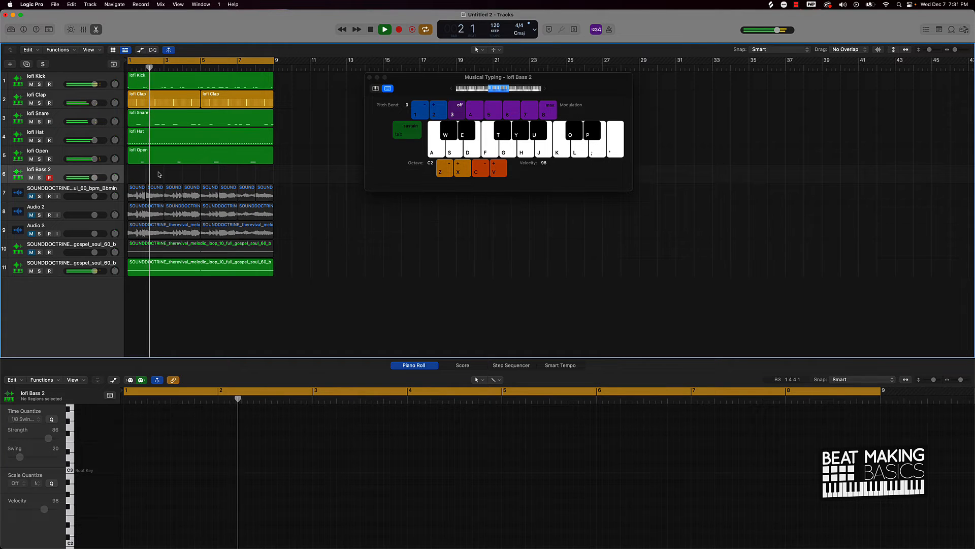
key("t")
key("space")
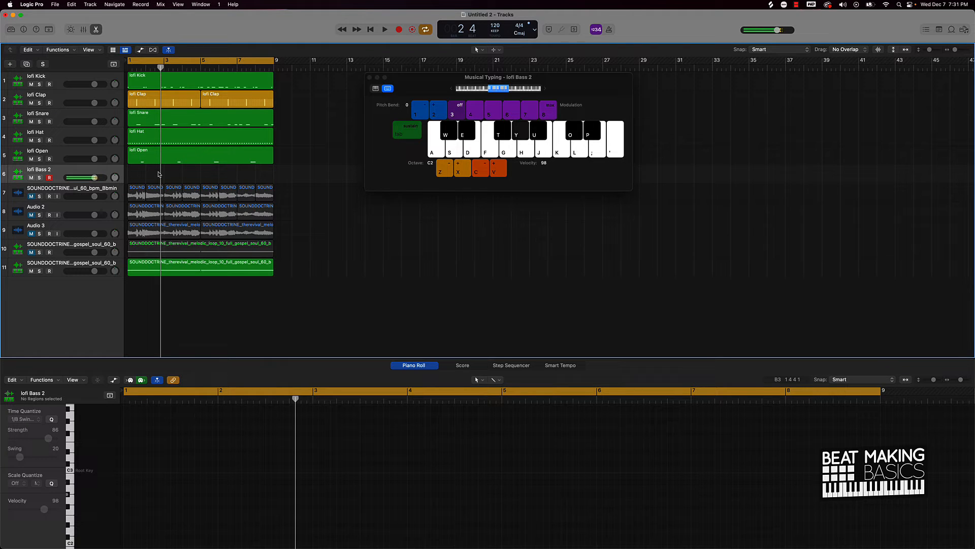
key("i")
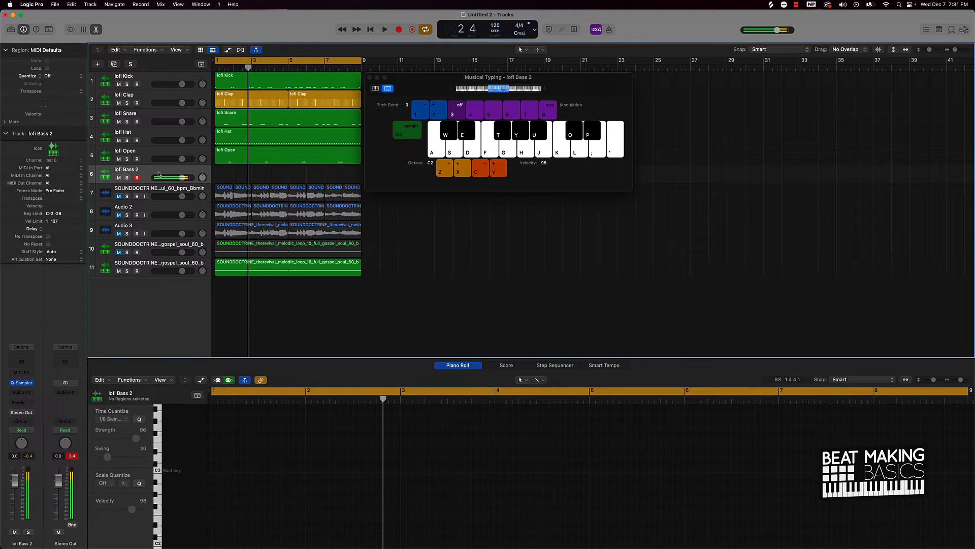
key("i")
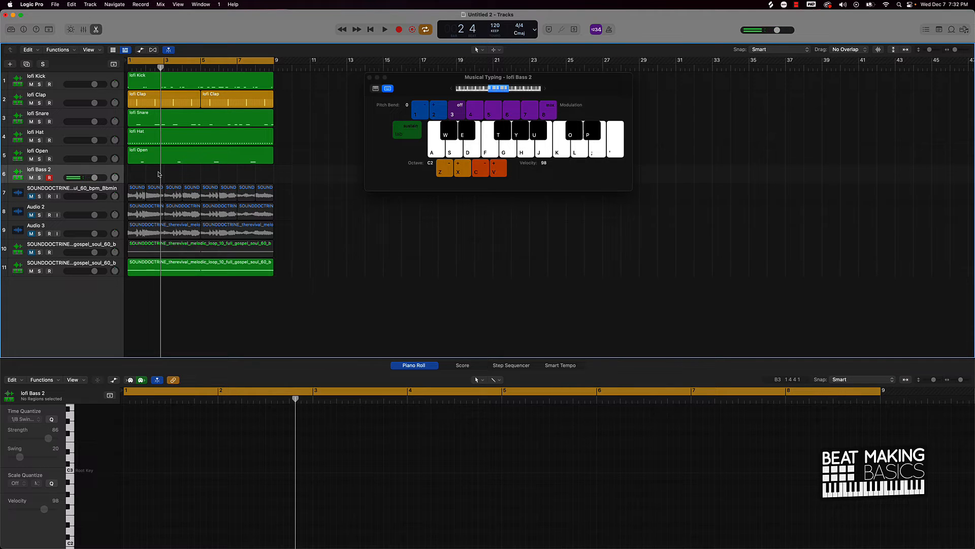
key("r")
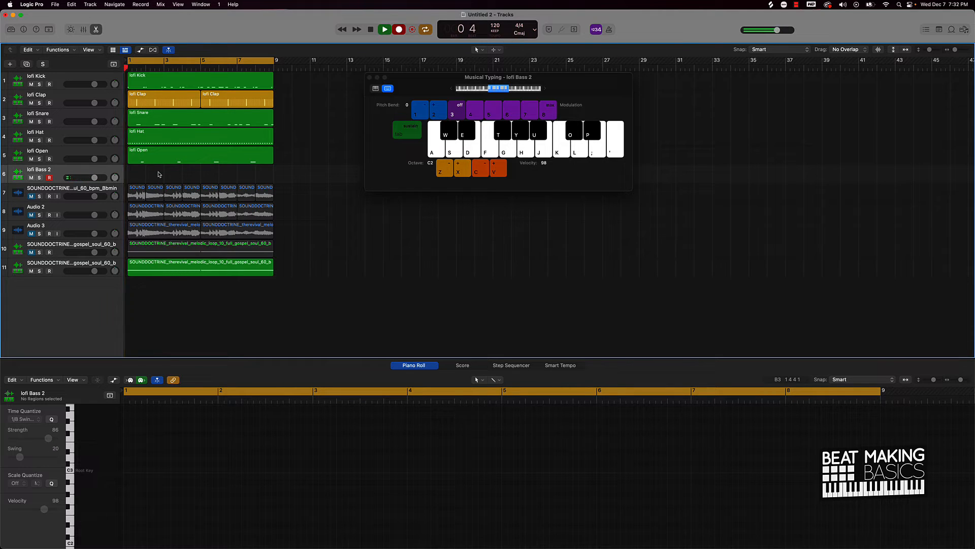
key("o")
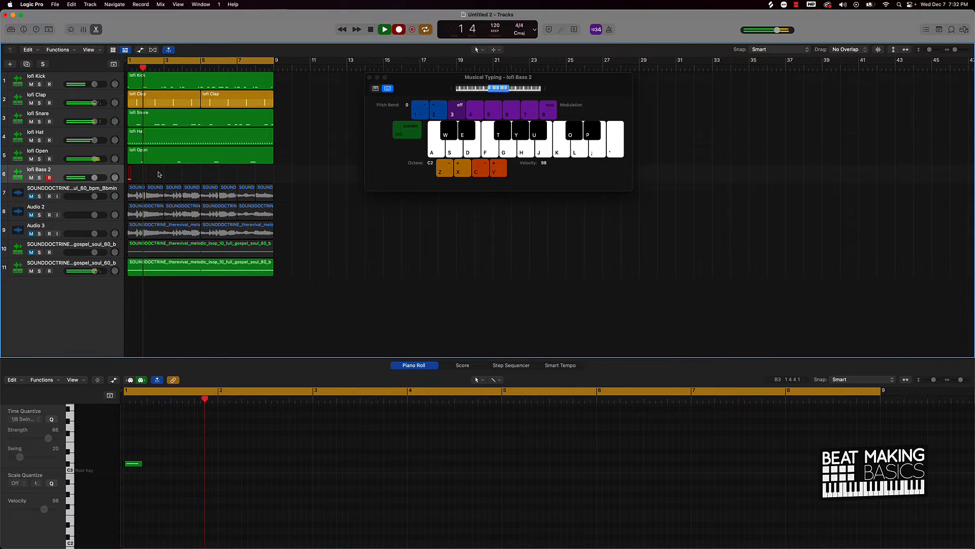
key("p")
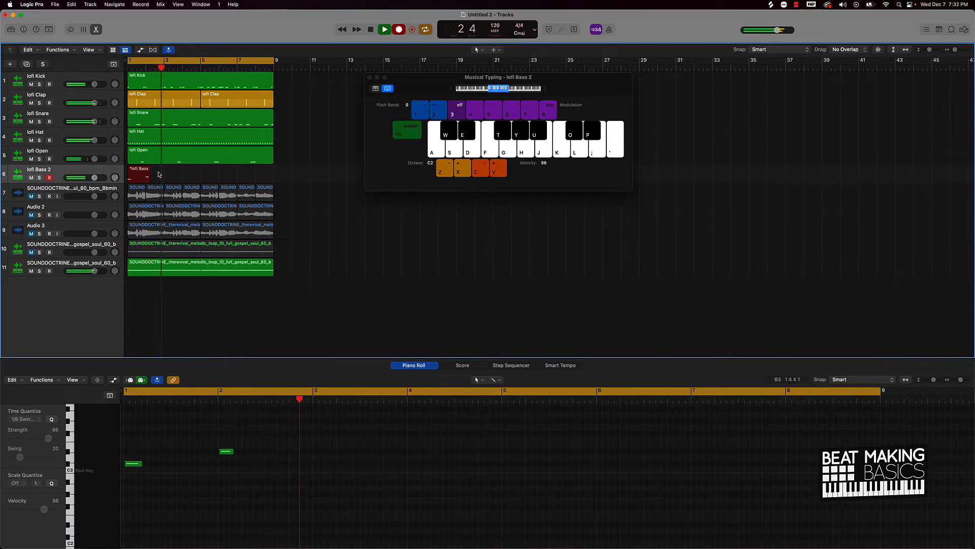
key("space")
key("Delete")
Step: Audition the bass with the beat and switch its Quick Sampler preset to lofi Bass 1
key("space")
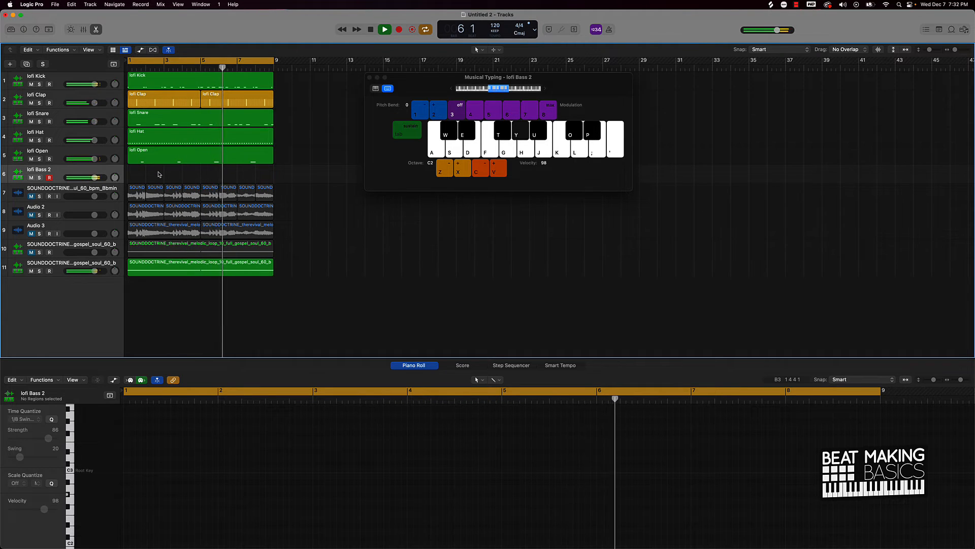
key("i")
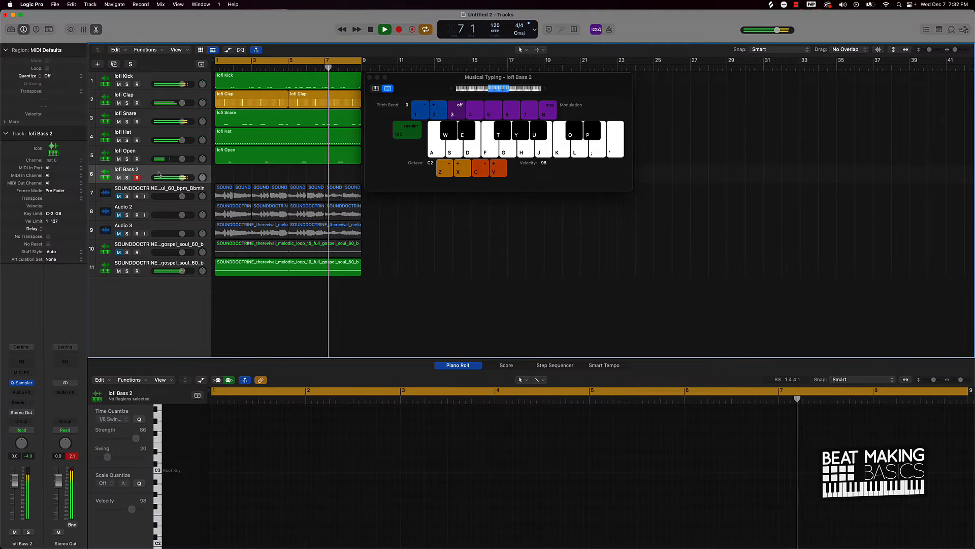
key("space")
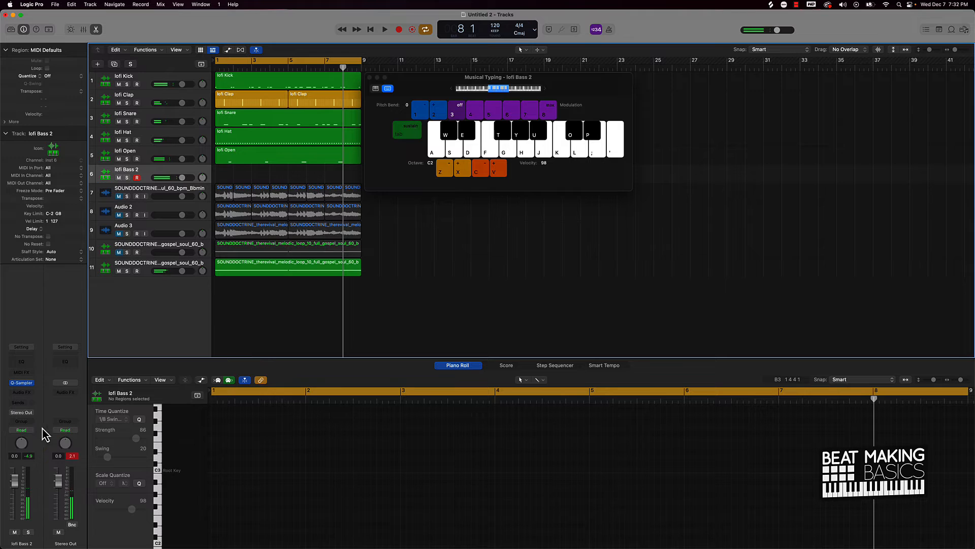
left_click(23, 385)
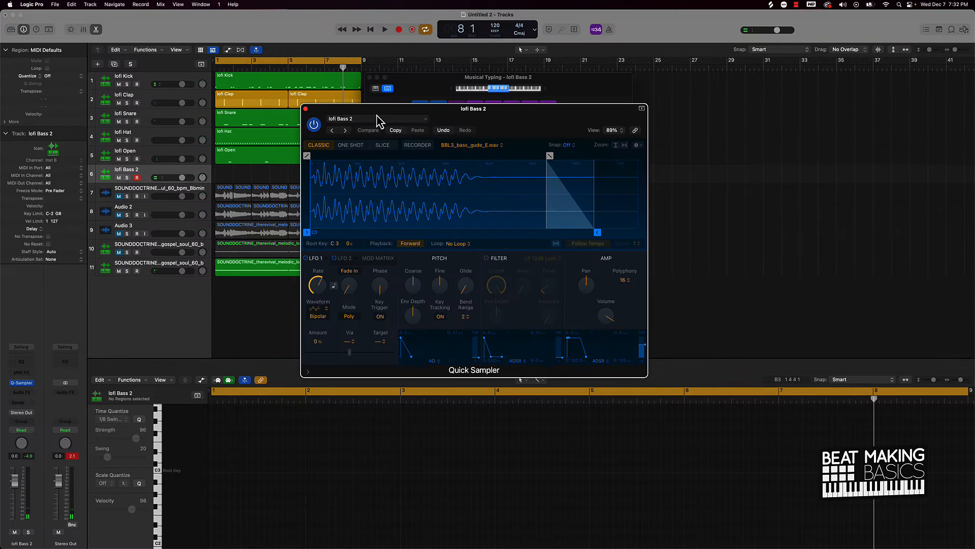
left_click(333, 131)
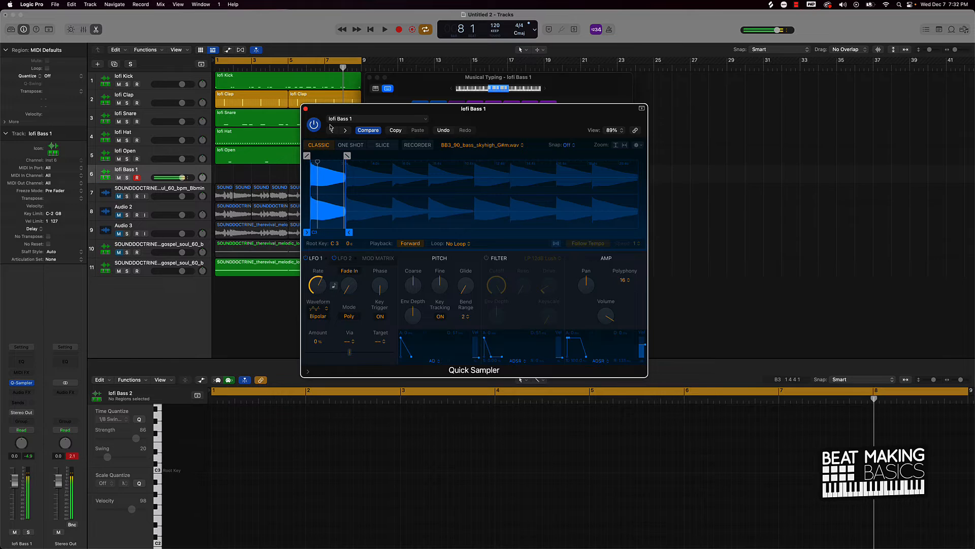
left_click(306, 108)
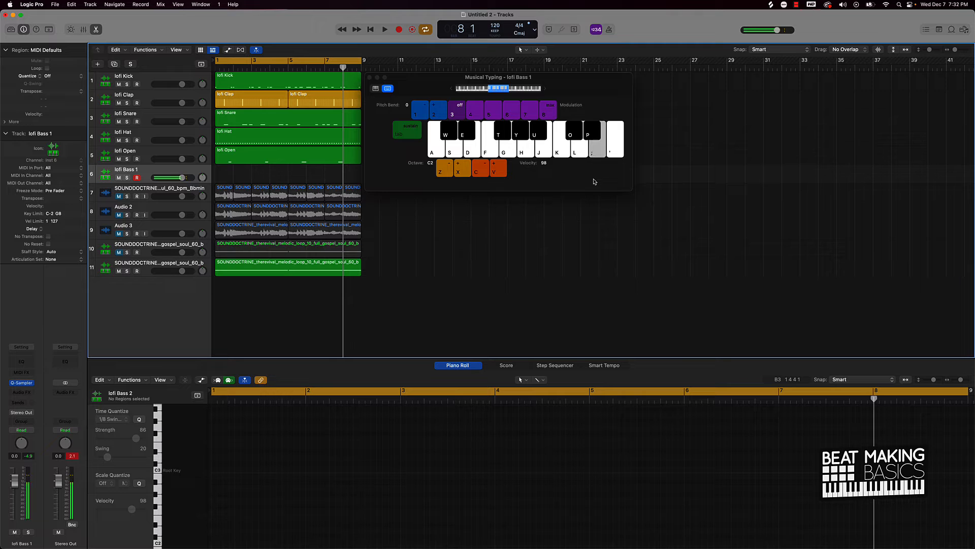
Step: Rehearse a bass line with the lofi Bass 1 sound over repeated passes of the eight-bar cycle
key("space")
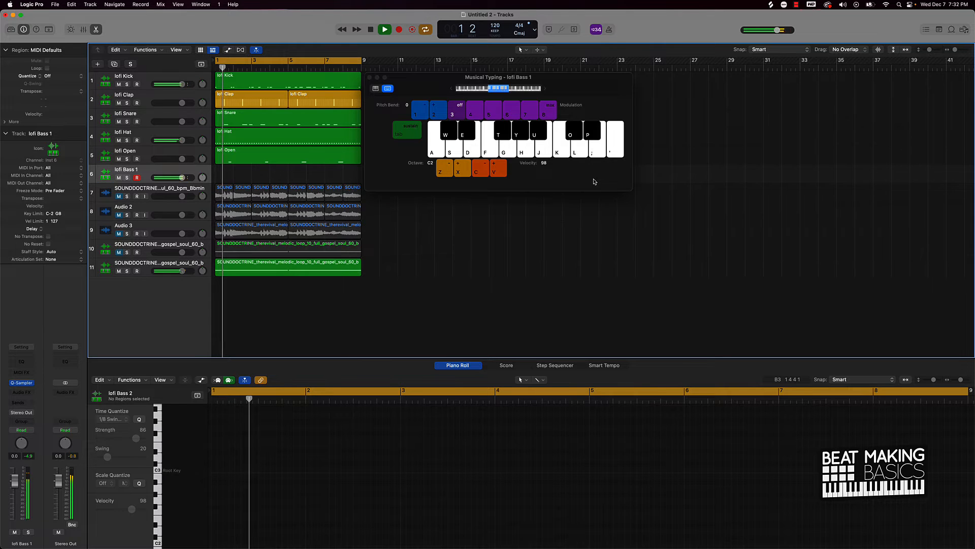
key("semicolon")
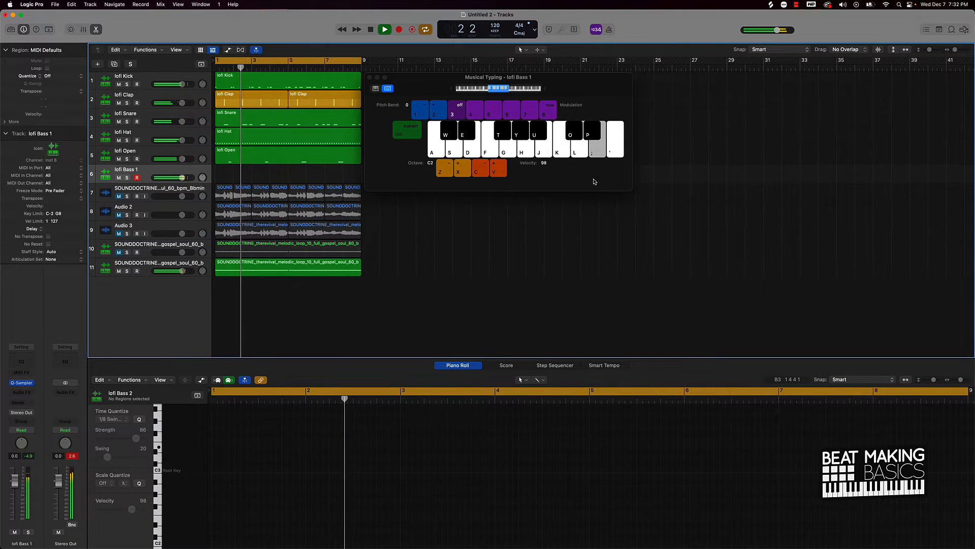
key("j")
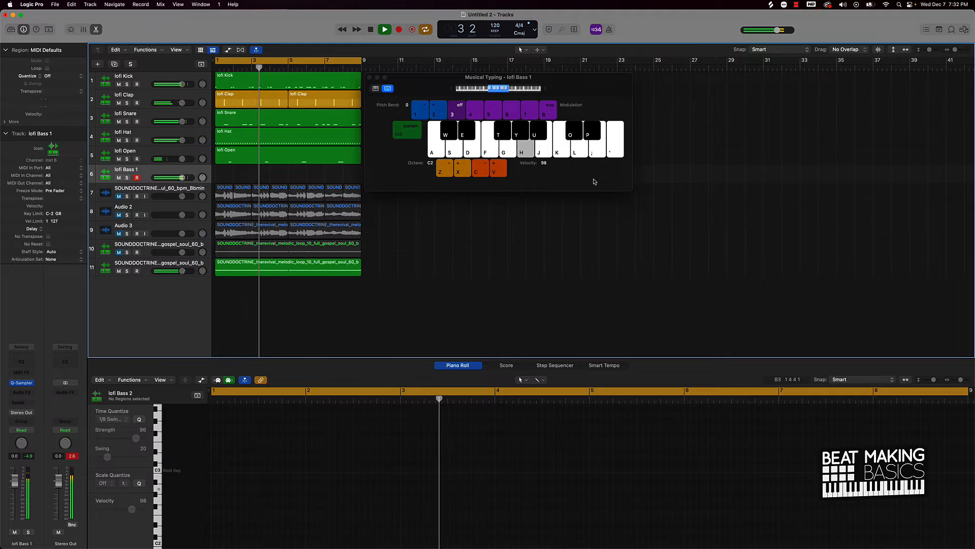
key("j")
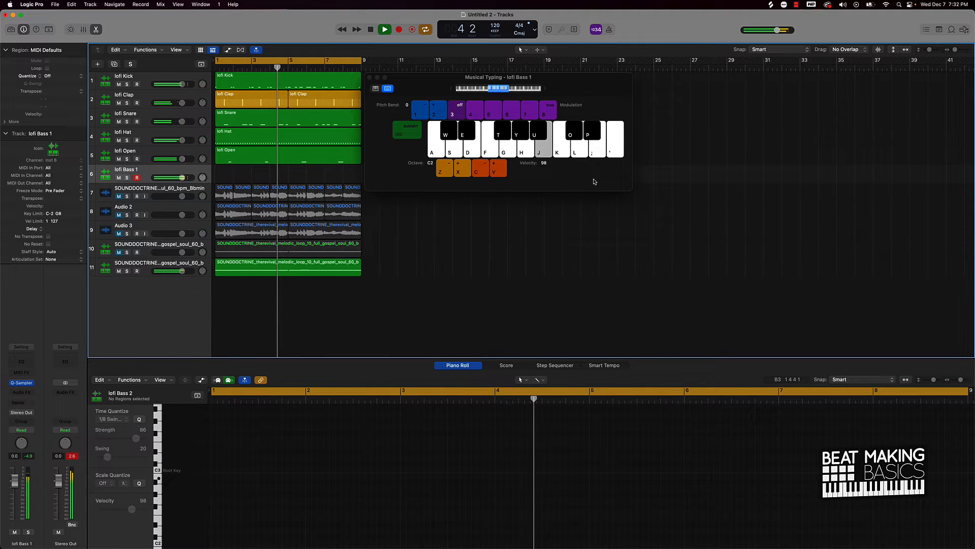
key("p")
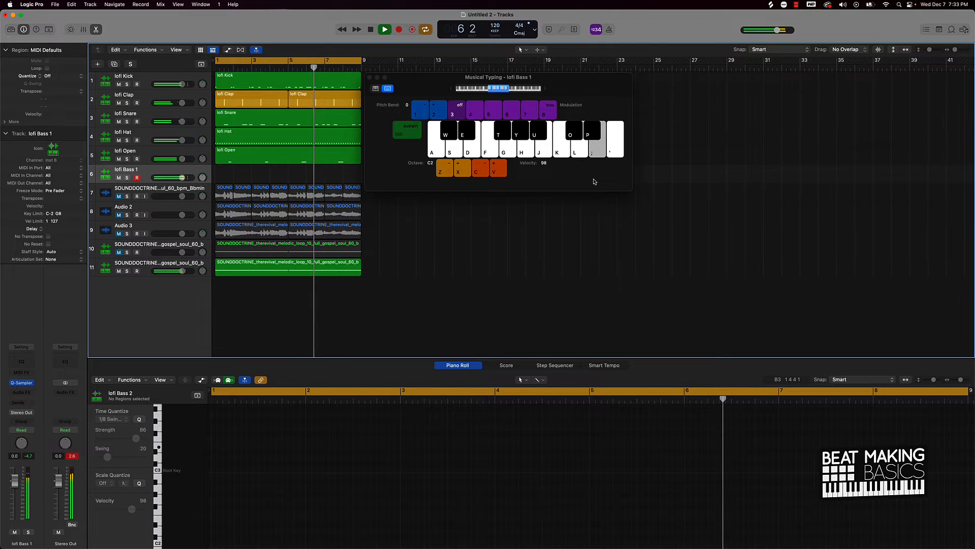
key("semicolon")
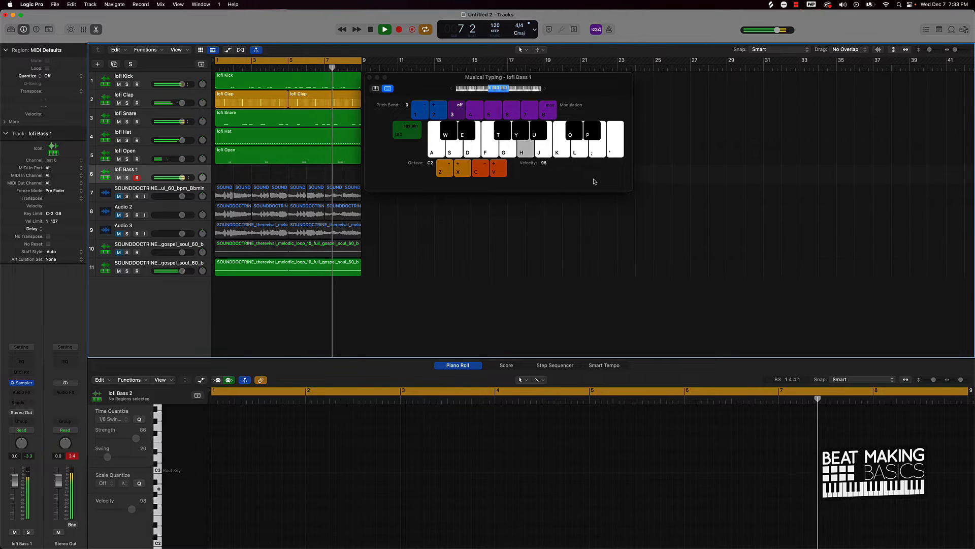
key("j")
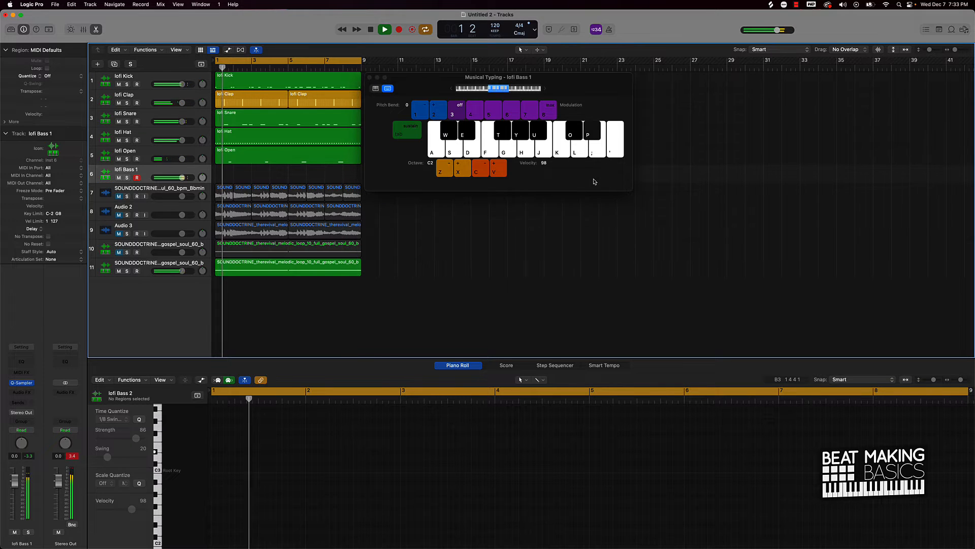
key("semicolon")
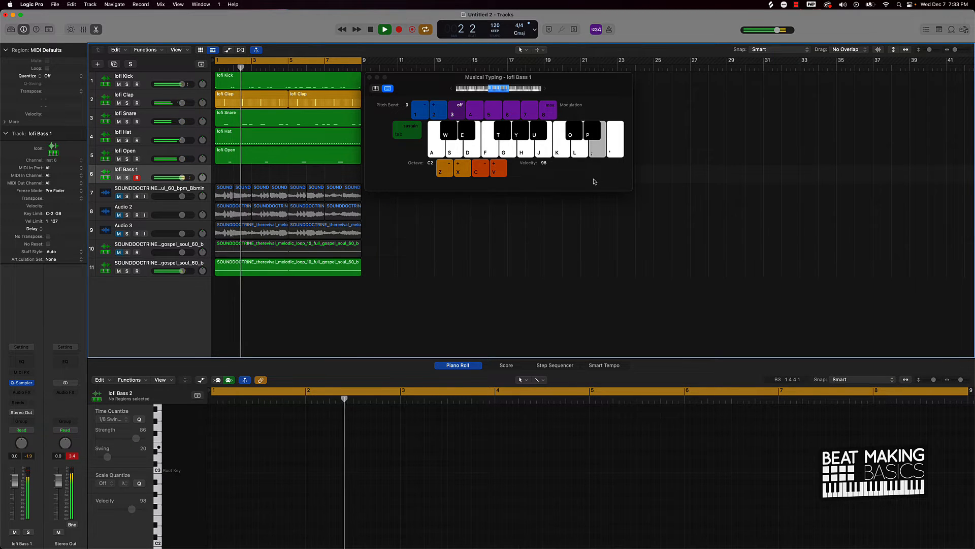
key("j")
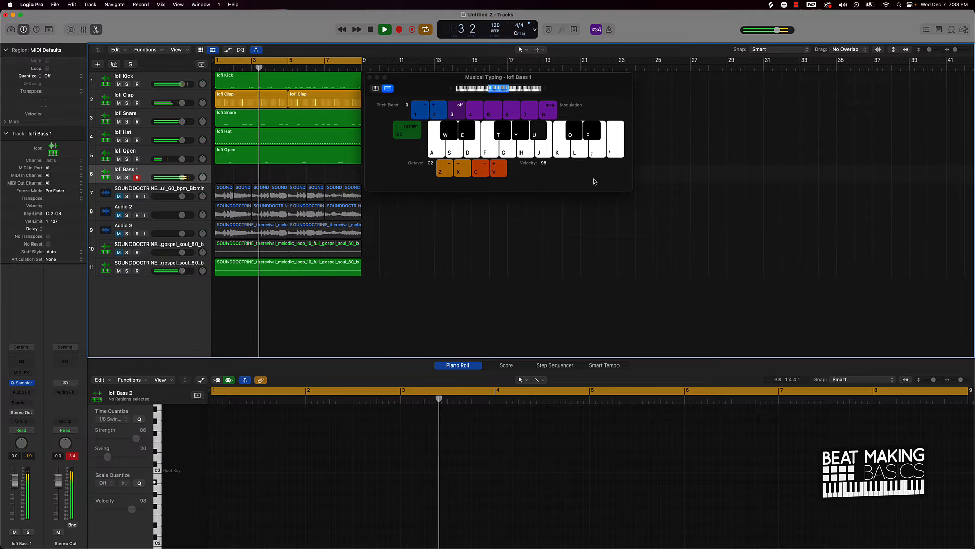
key("j")
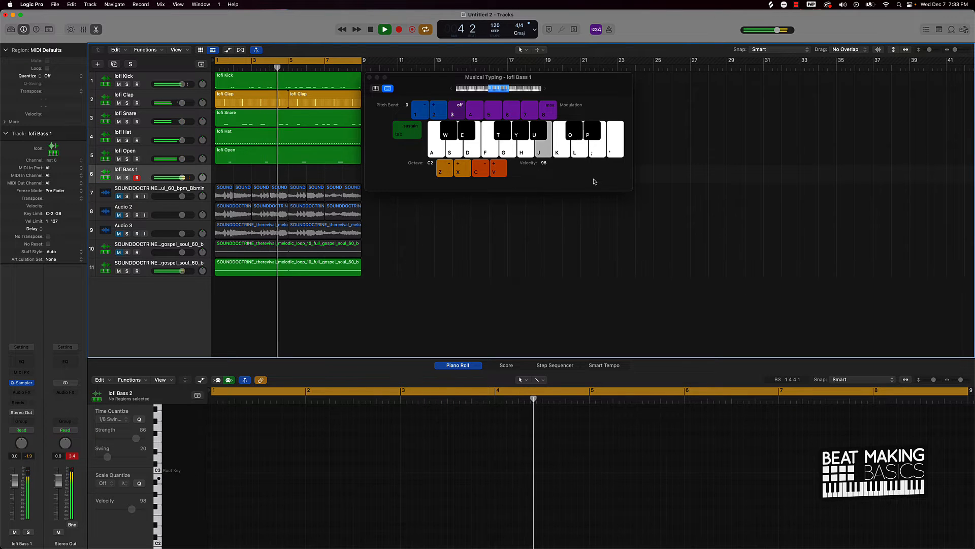
key("j")
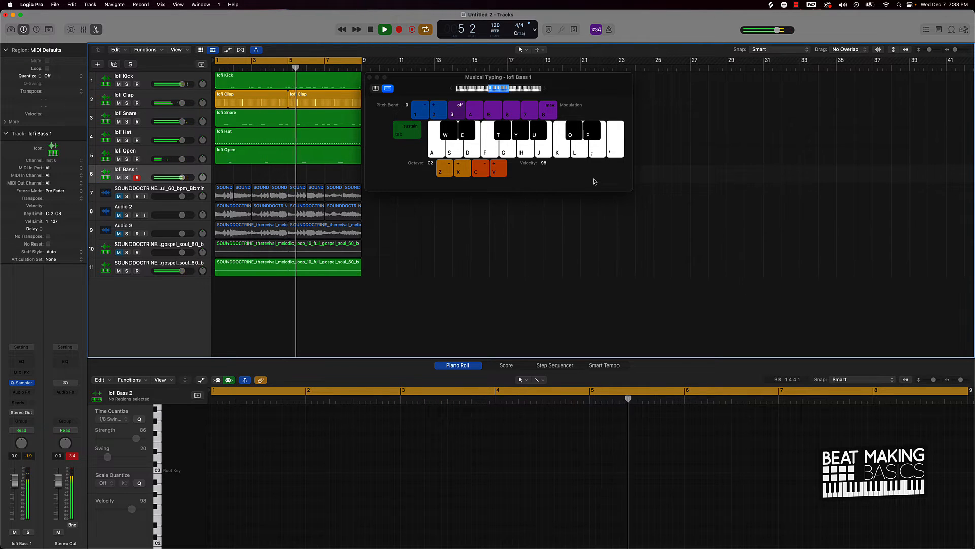
key("semicolon")
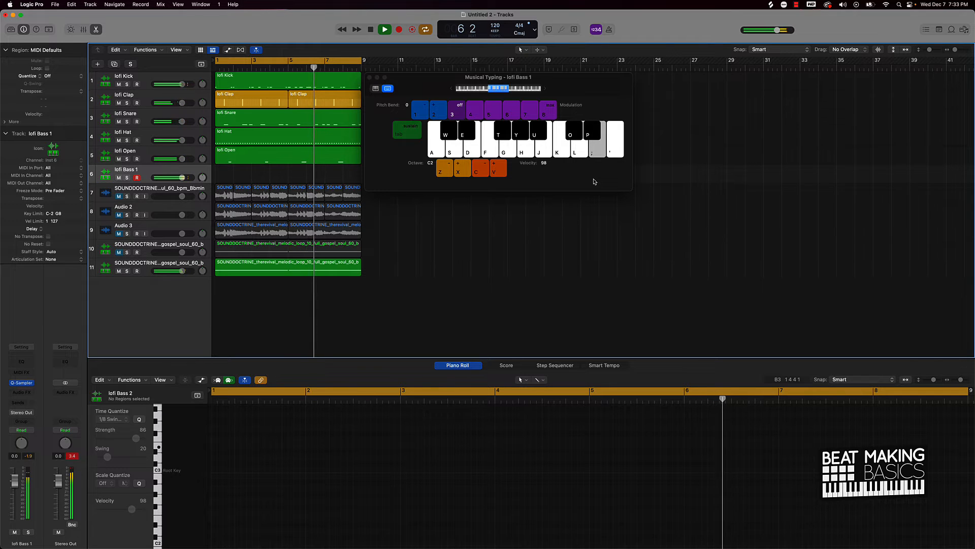
key("semicolon")
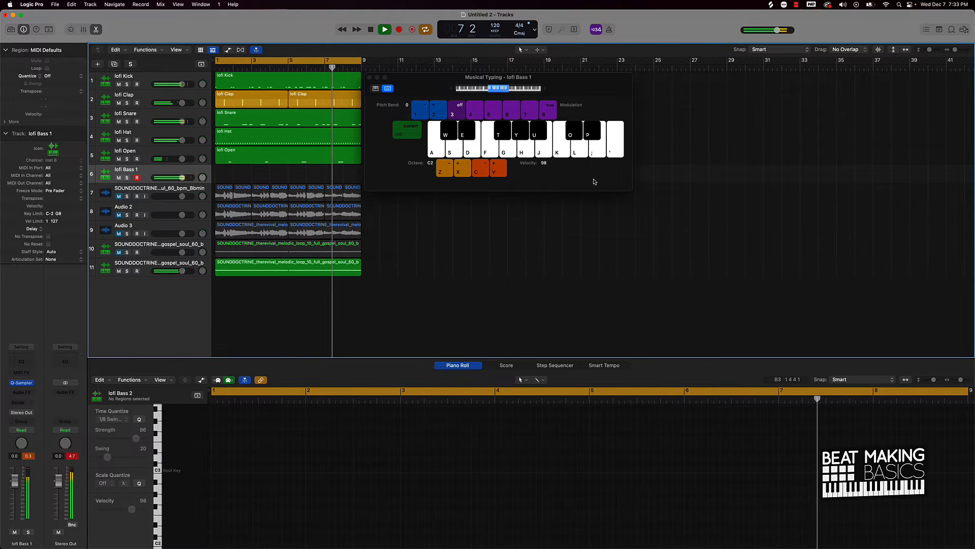
key("j")
key("j")
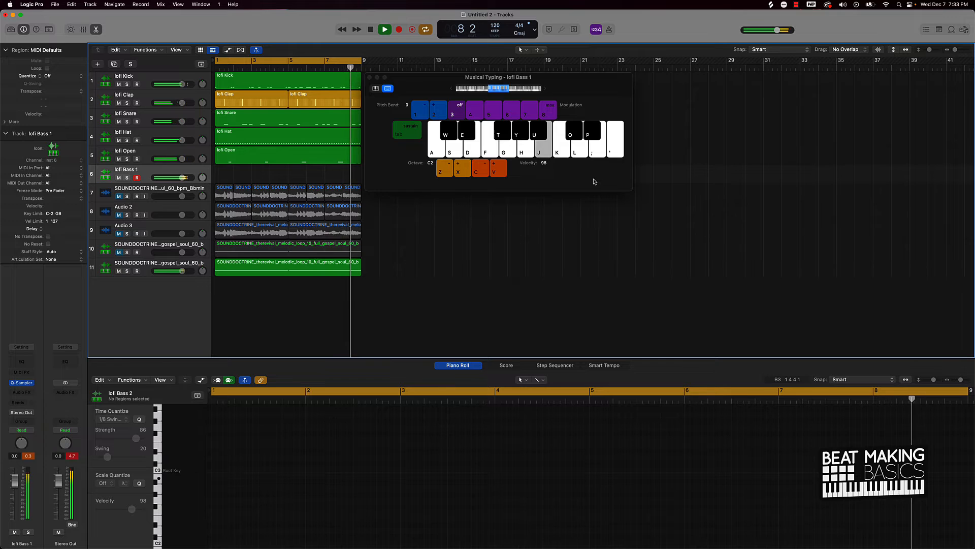
key("p")
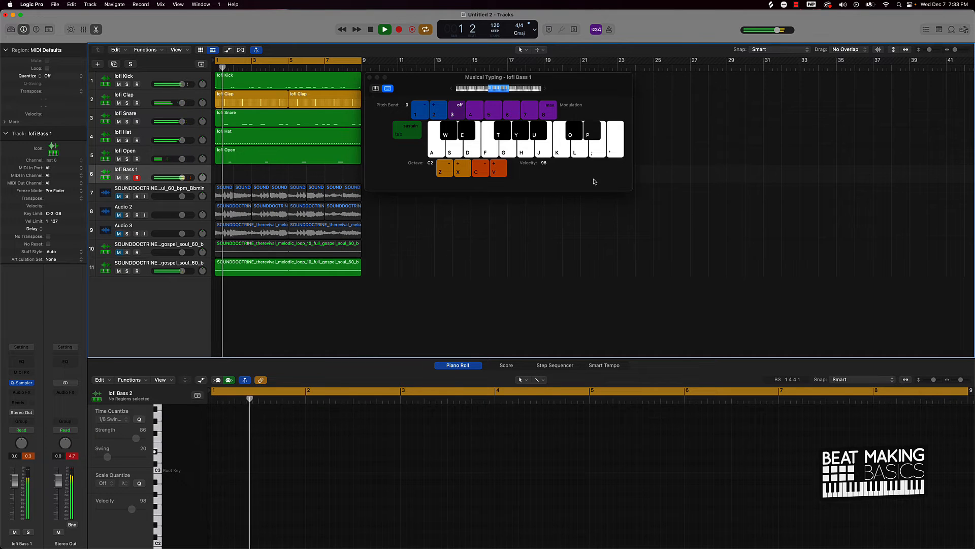
key("semicolon")
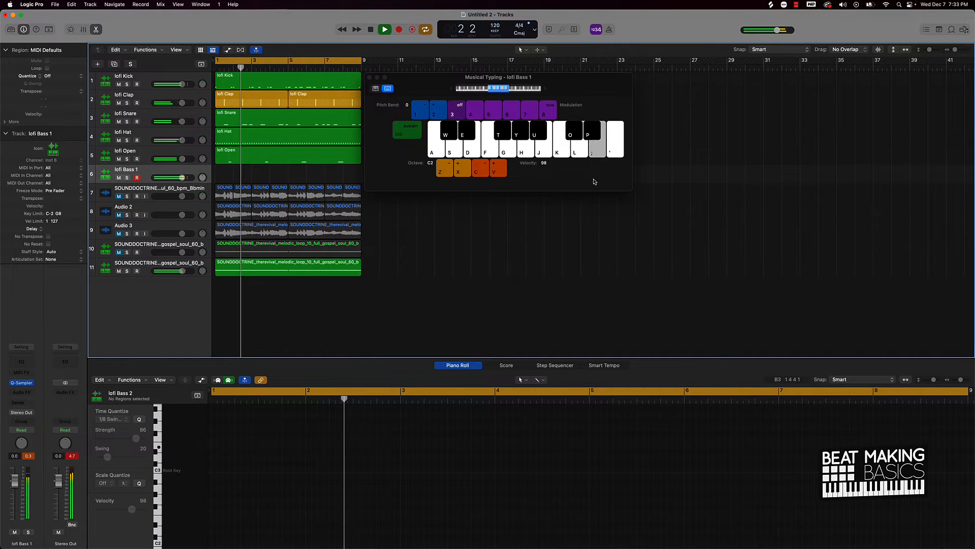
key("semicolon")
key("h")
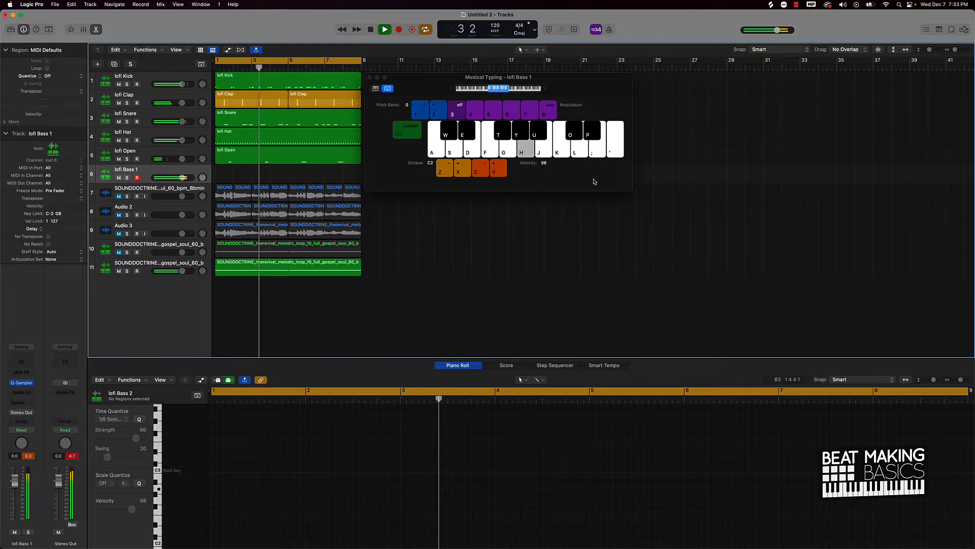
key("j")
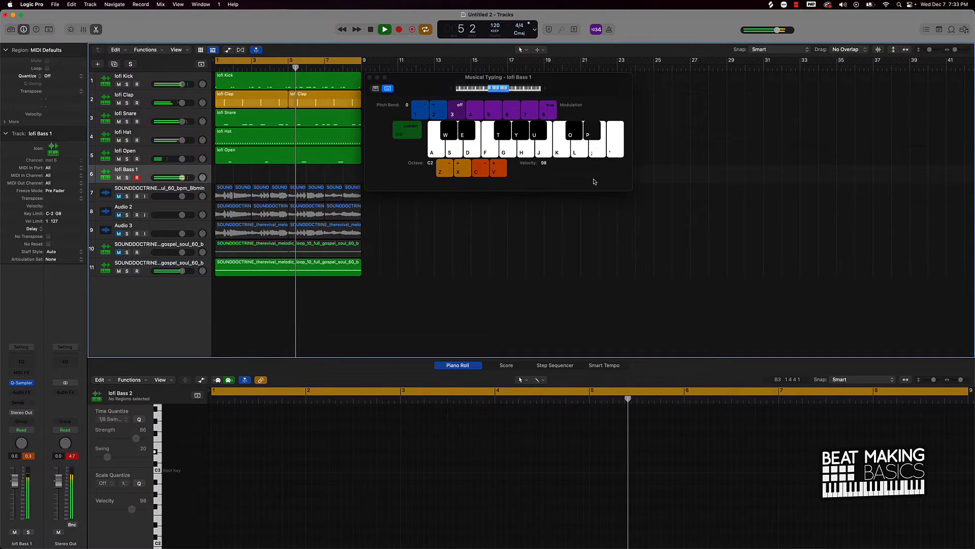
key("semicolon")
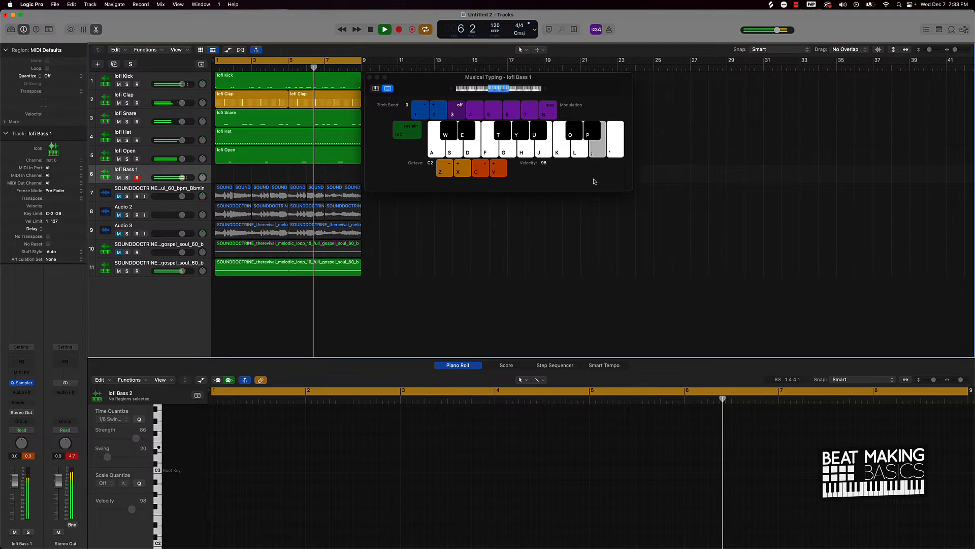
key("h")
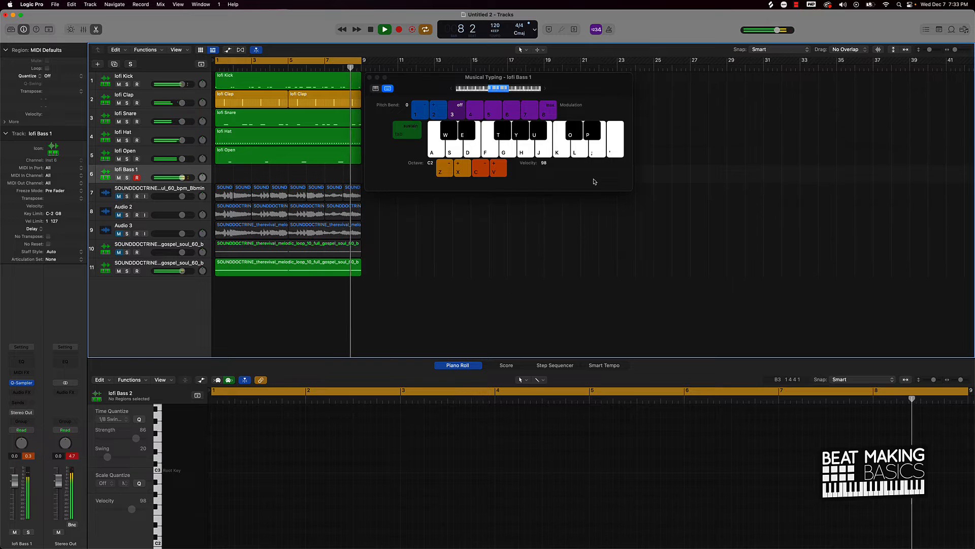
key("space")
key("h")
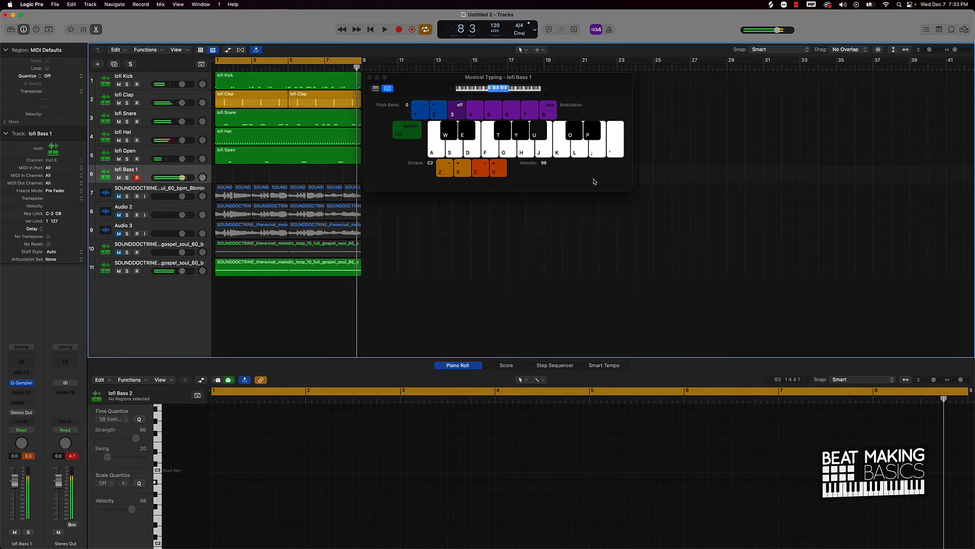
Step: Run through the lofi Bass 1 bass line once more from bar 1 with the beat and stop playback
key("space")
key("semicolon")
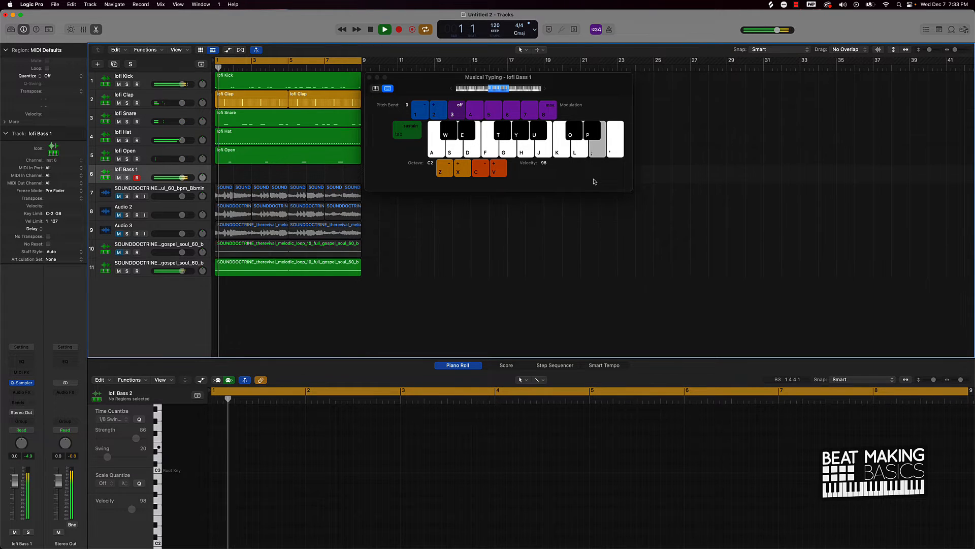
key("semicolon")
key("semicolon")
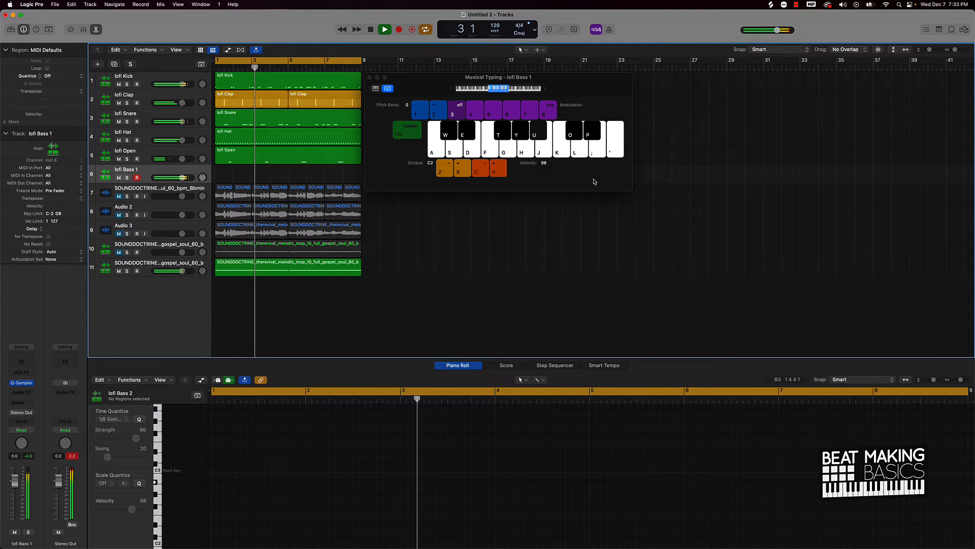
key("j")
key("j")
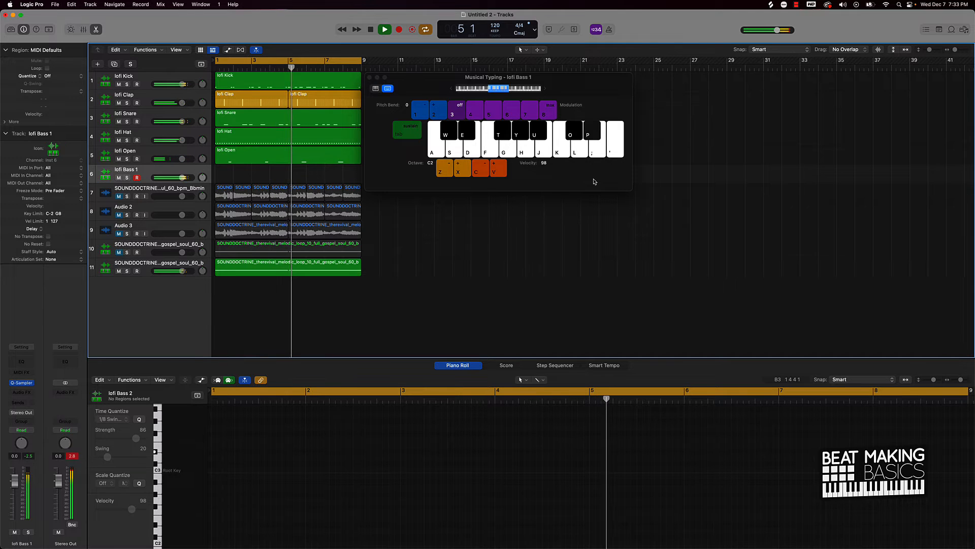
key("semicolon")
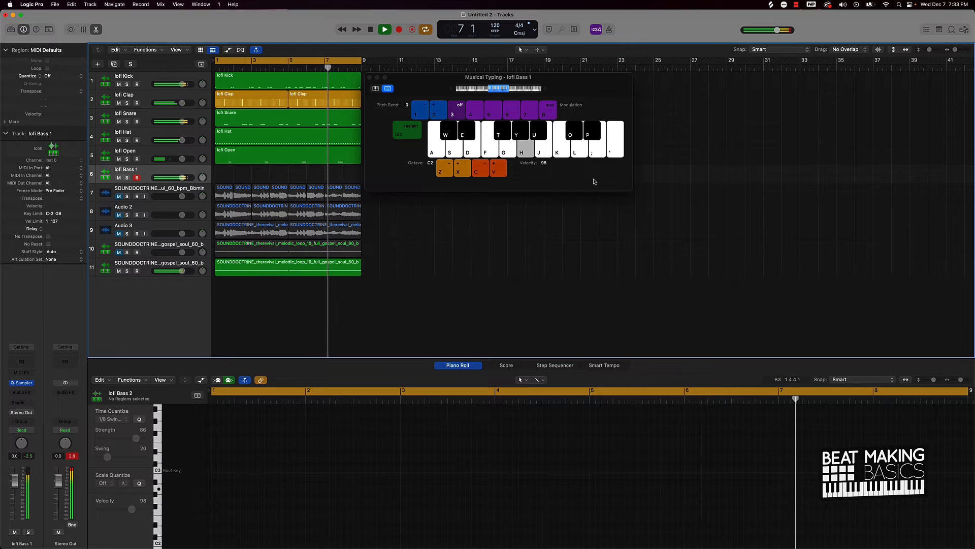
key("h")
key("space")
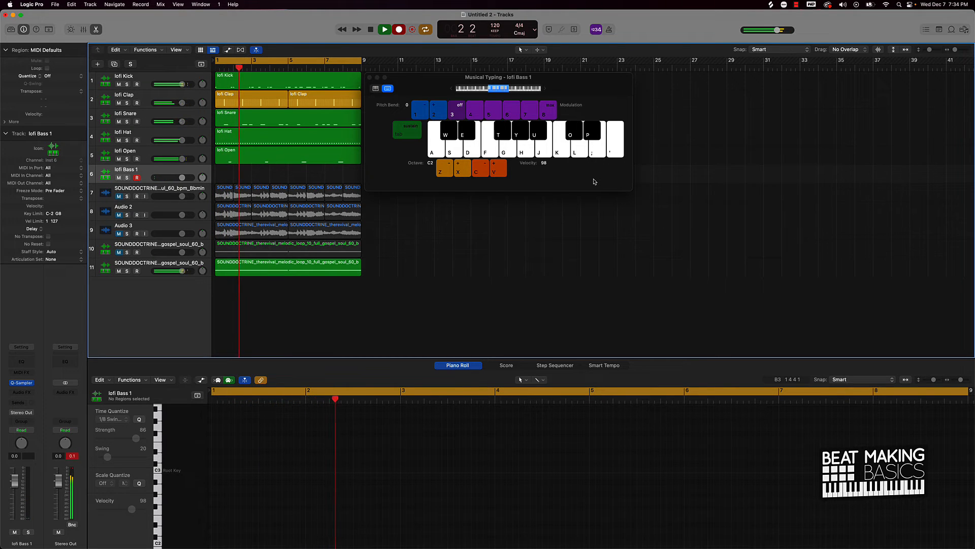
Step: Try to record the bass line on the lofi Bass 1 track from bar 3 to bar 8, and discard the take
key("u")
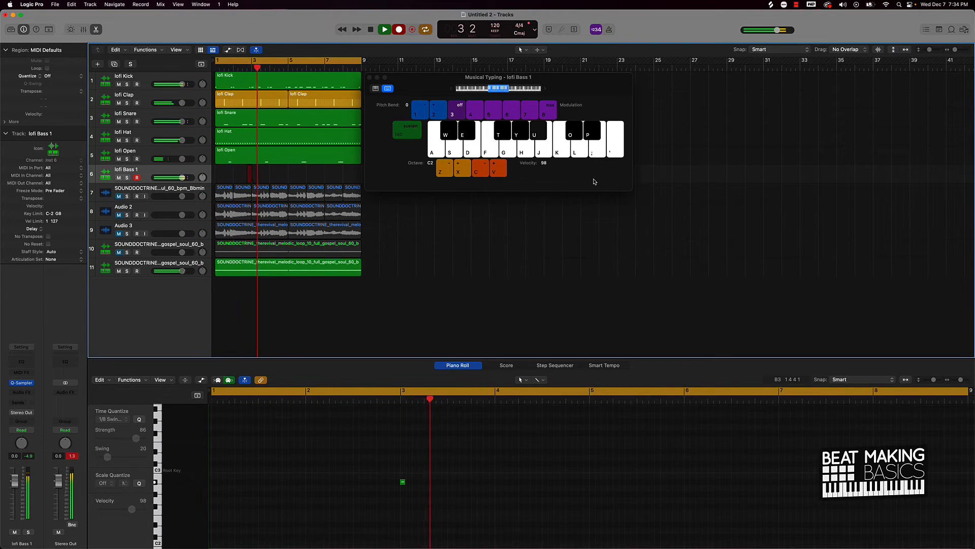
key("j")
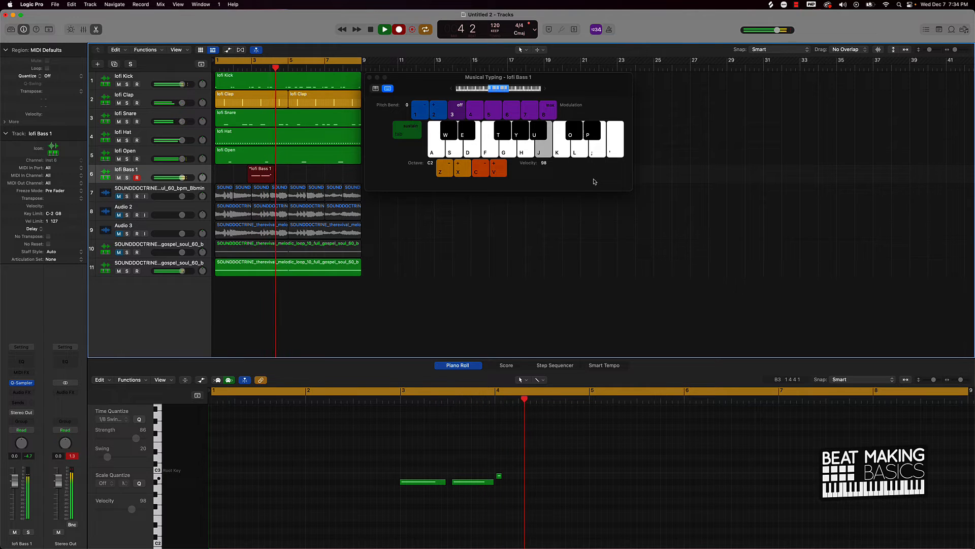
key("p")
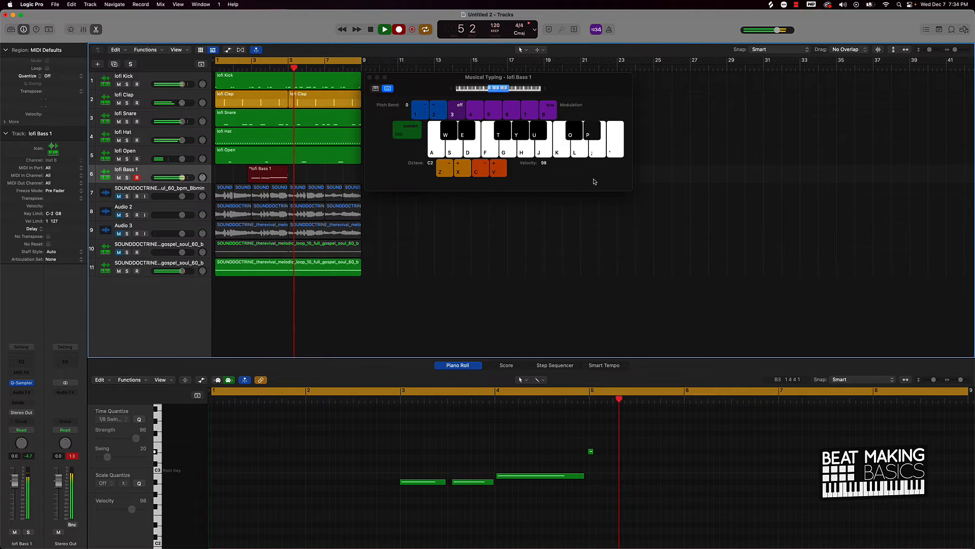
key("semicolon")
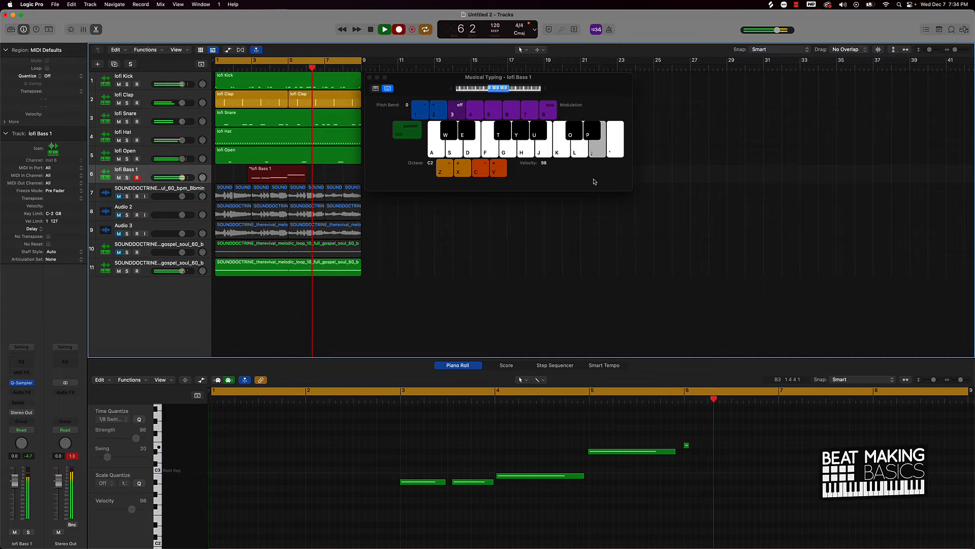
key("h")
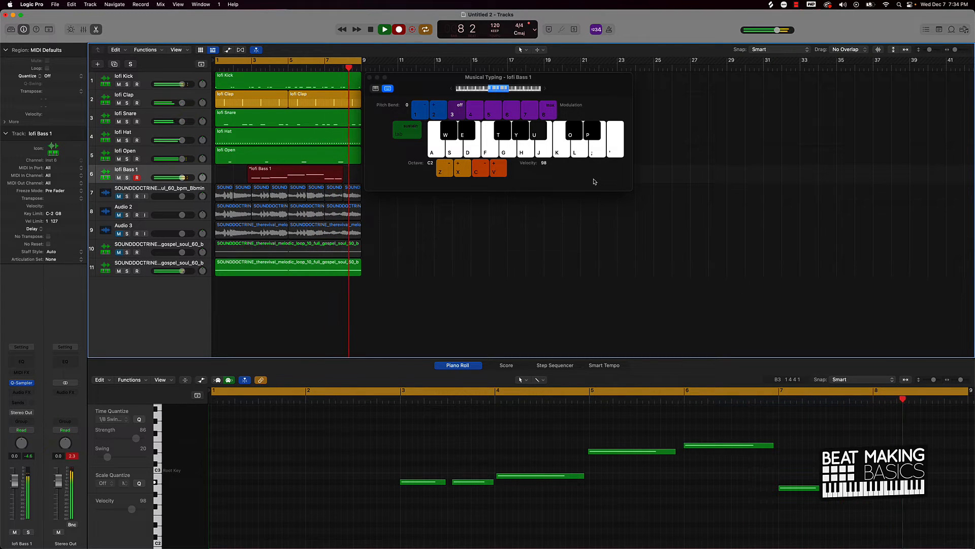
key("j")
key("space")
key("Delete")
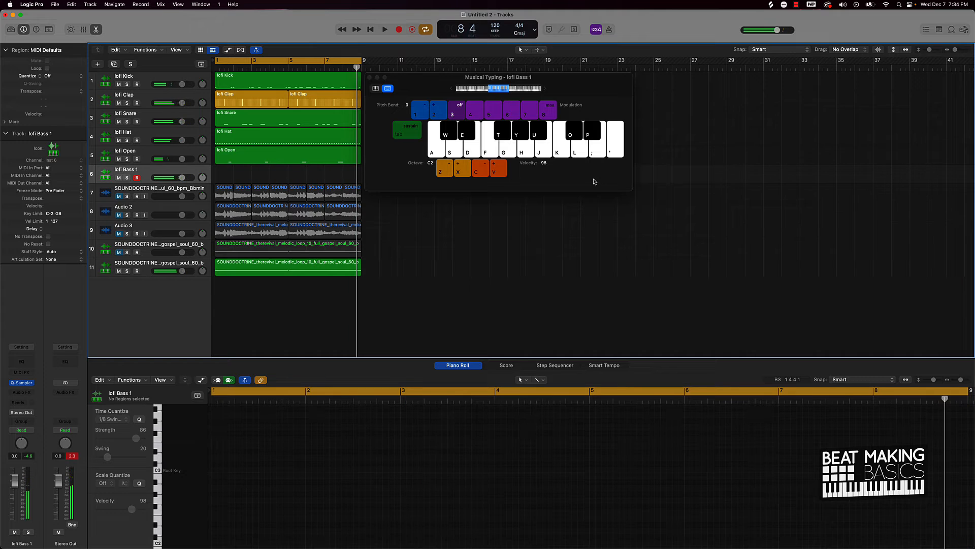
key("r")
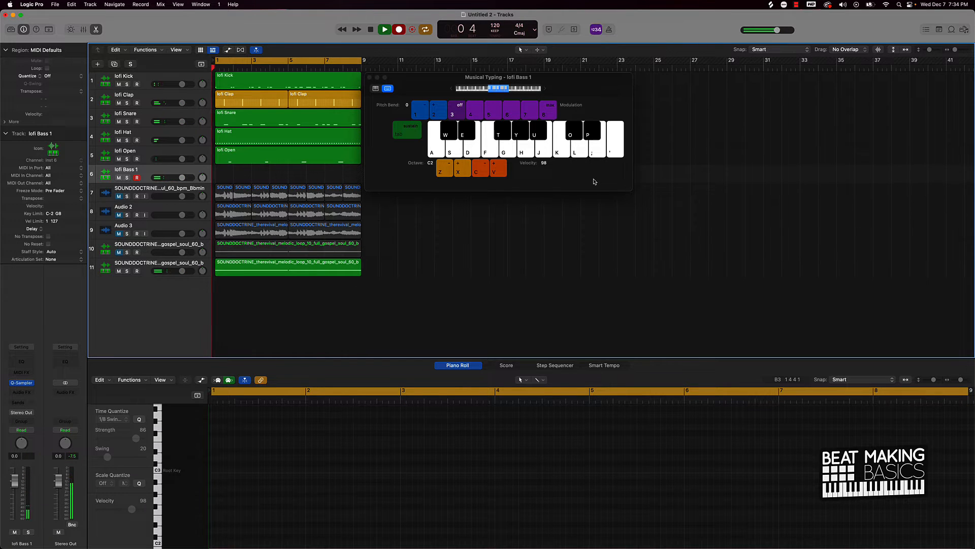
key("semicolon")
key("p")
key("space")
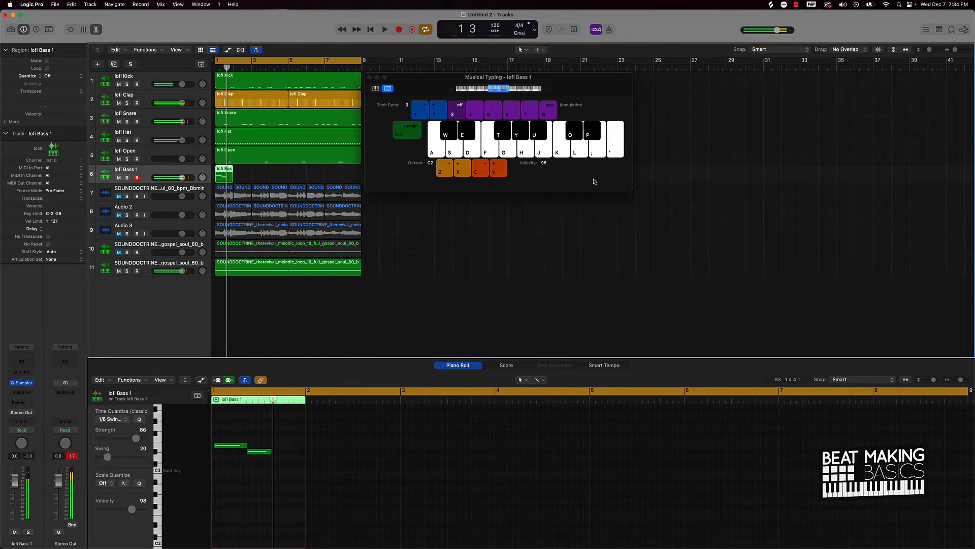
key("Delete")
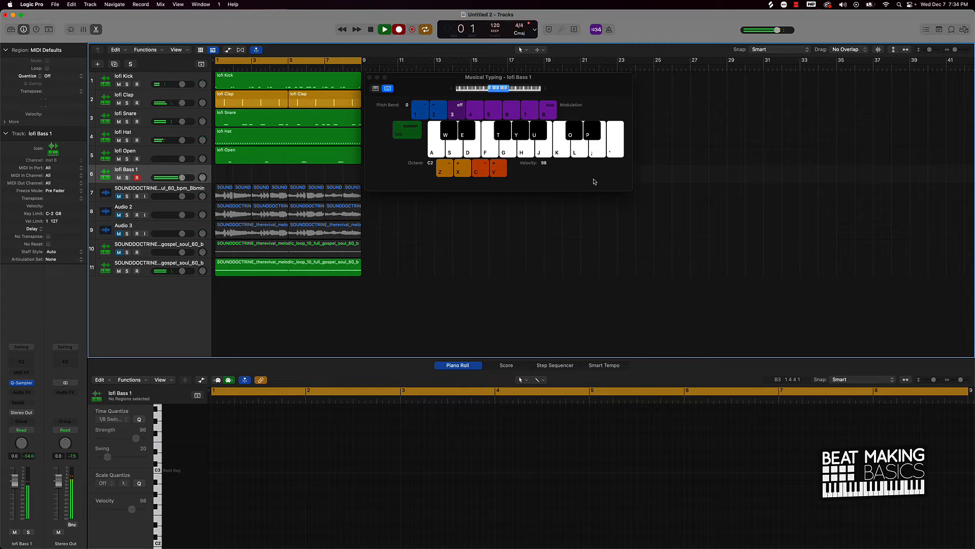
Step: Try to record the bass line on the lofi Bass 1 track from bar 1 into bar 4, and discard the take
key("p")
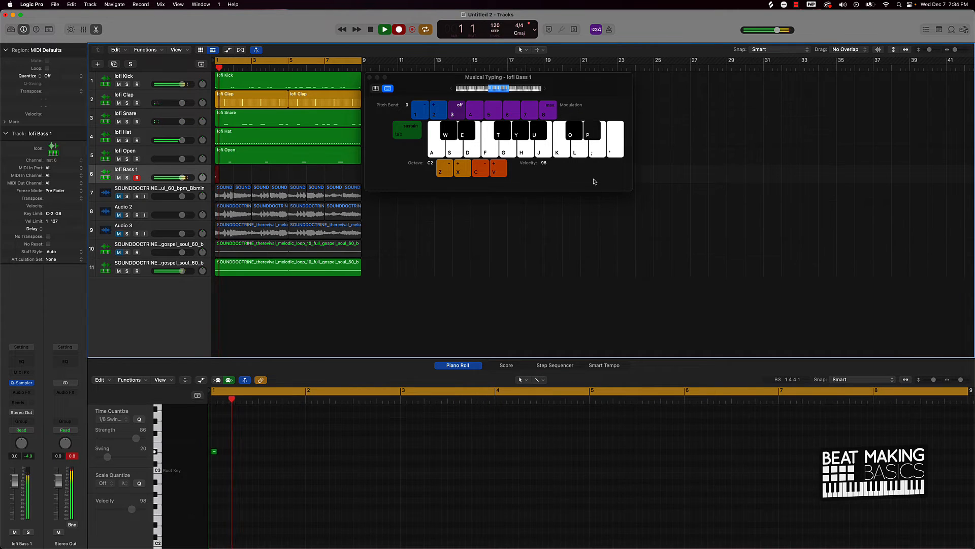
key("semicolon")
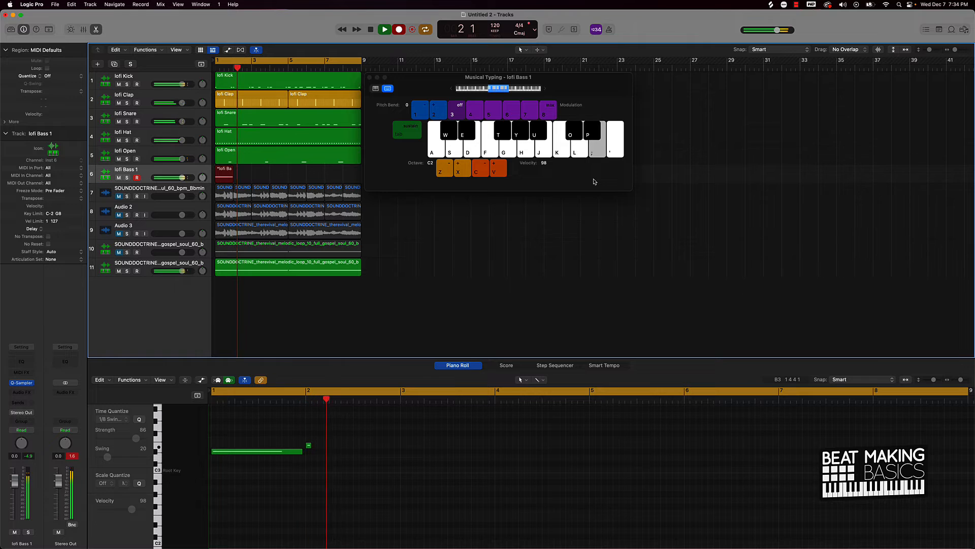
key("h")
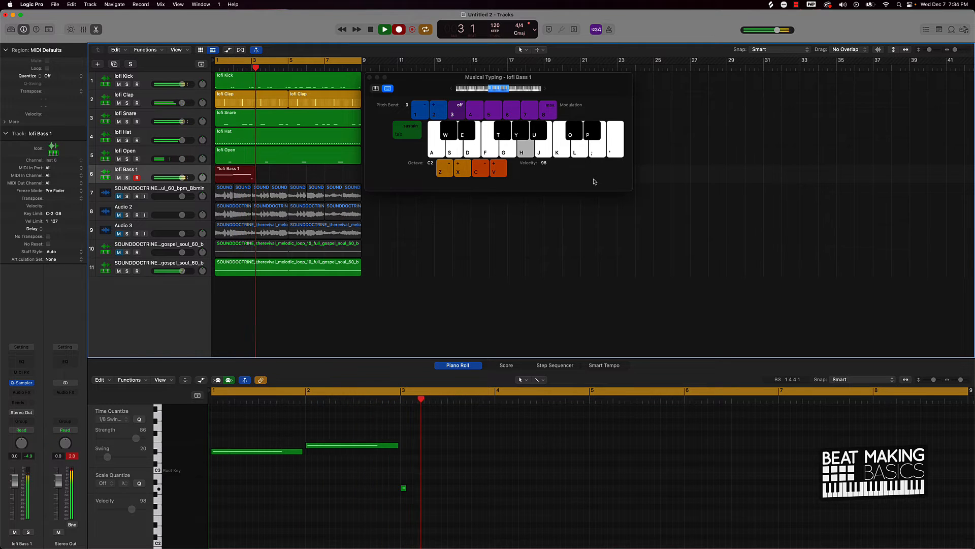
key("h")
key("h")
key("u")
key("j")
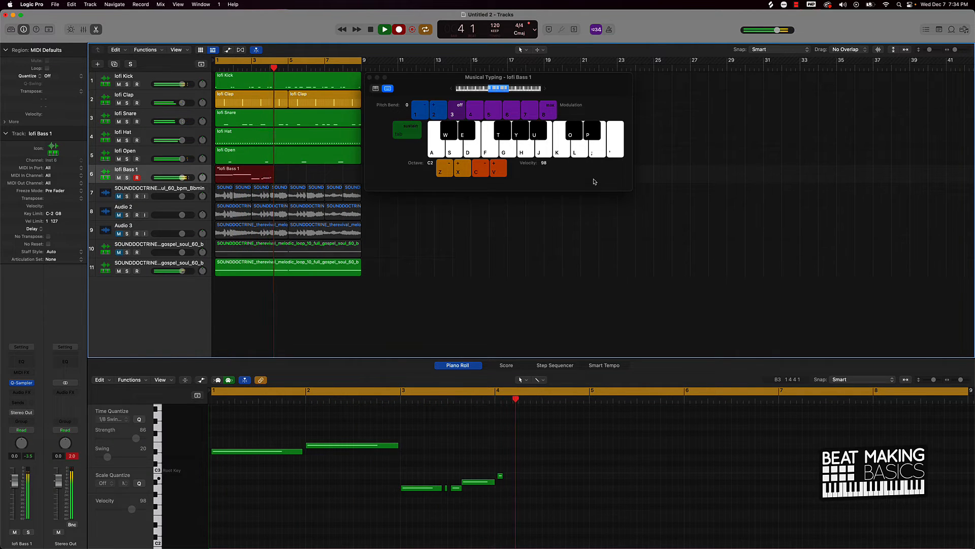
key("space")
key("Delete")
Step: Make another attempt at recording the bass line over bars 1 and 2, and delete the take
key("r")
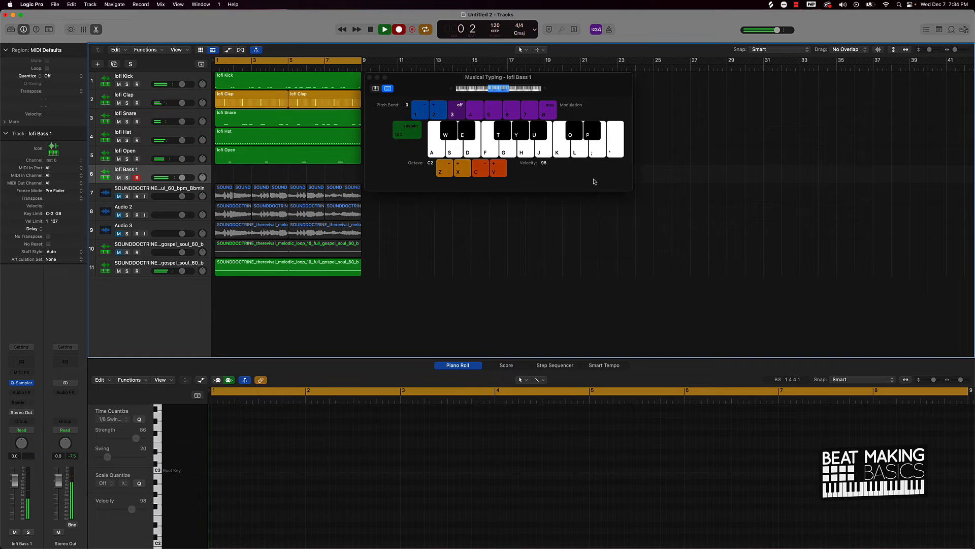
key("p")
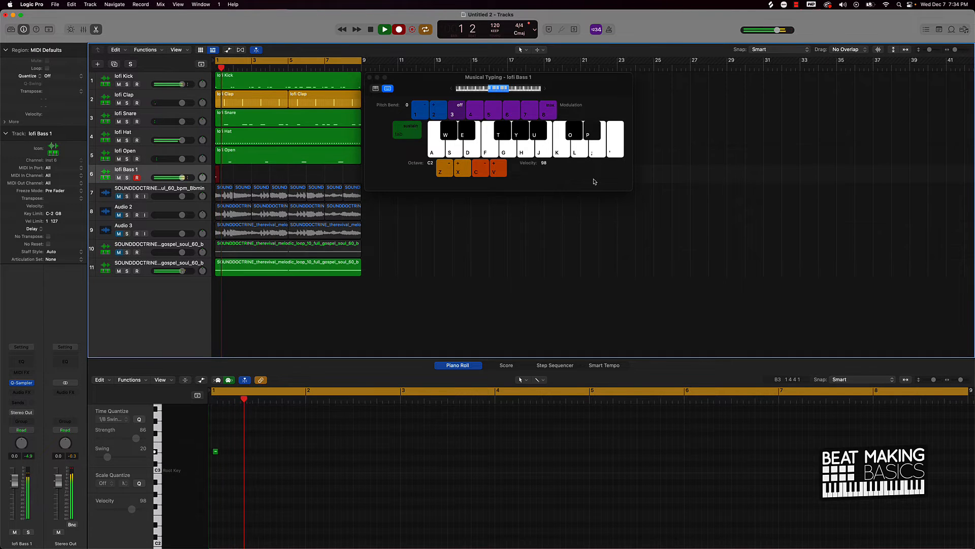
key("h")
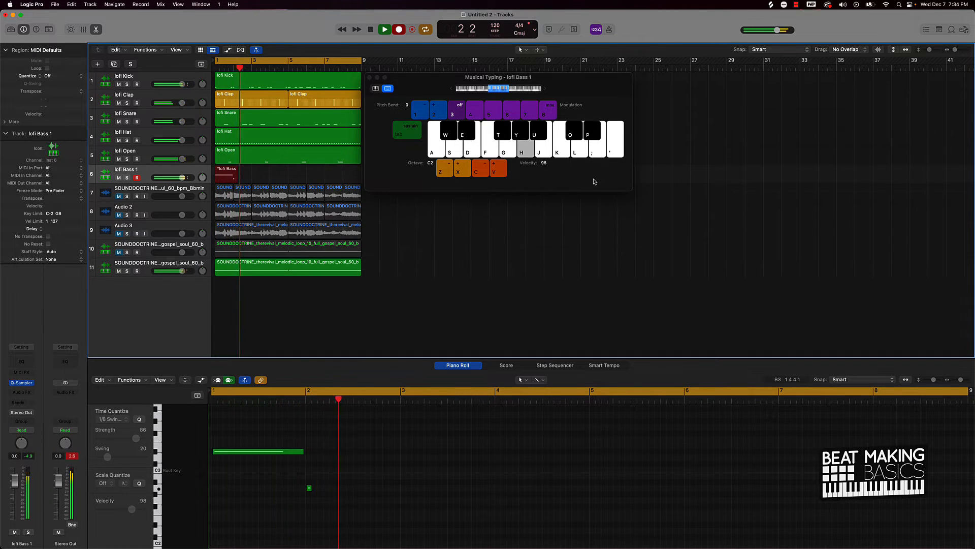
key("space")
key("Delete")
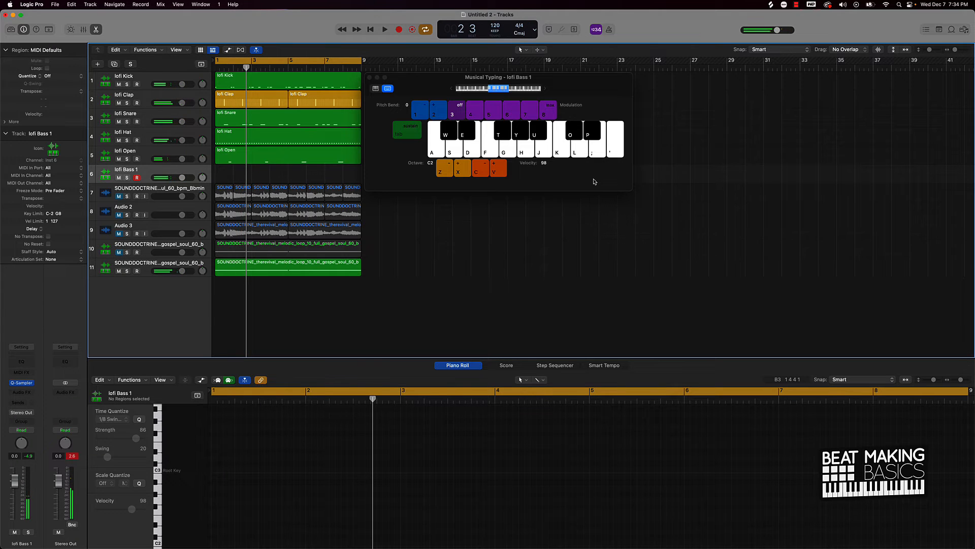
Step: Record the full bass line over the eight-bar cycle on the lofi Bass 1 track and stop the recording
key("r")
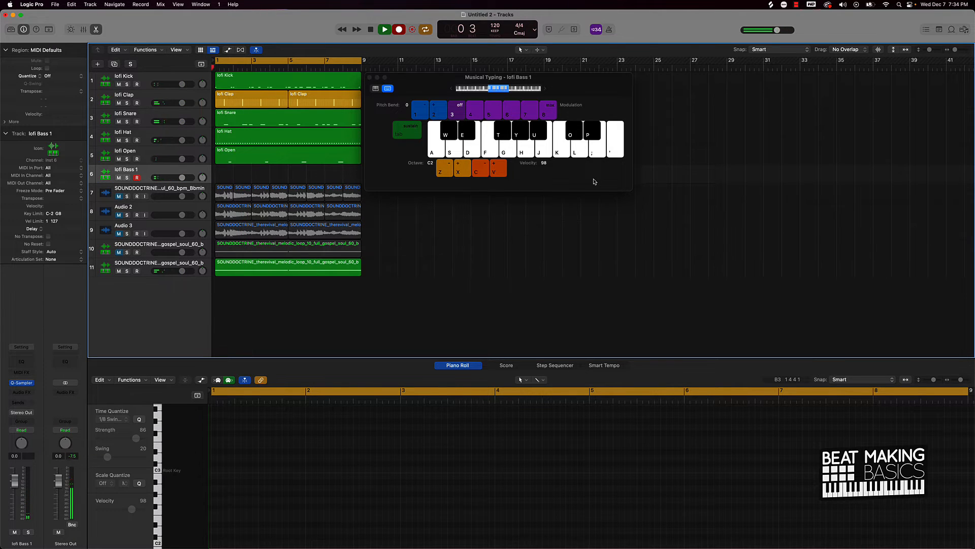
key("p")
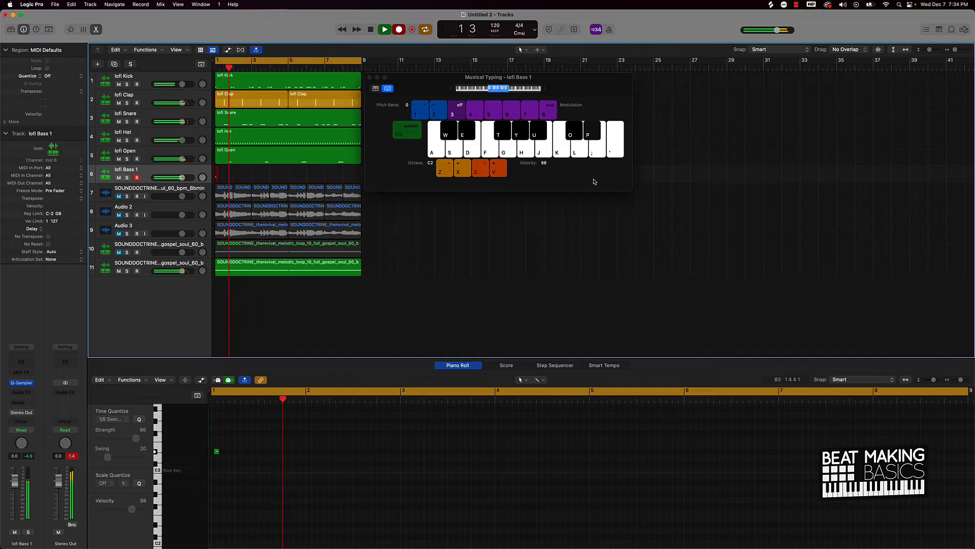
key("semicolon")
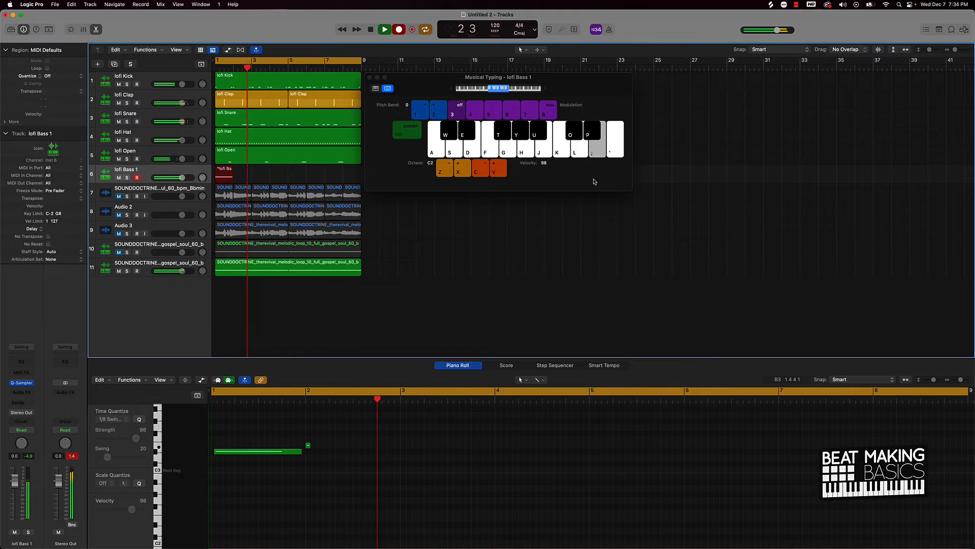
key("h")
key("j")
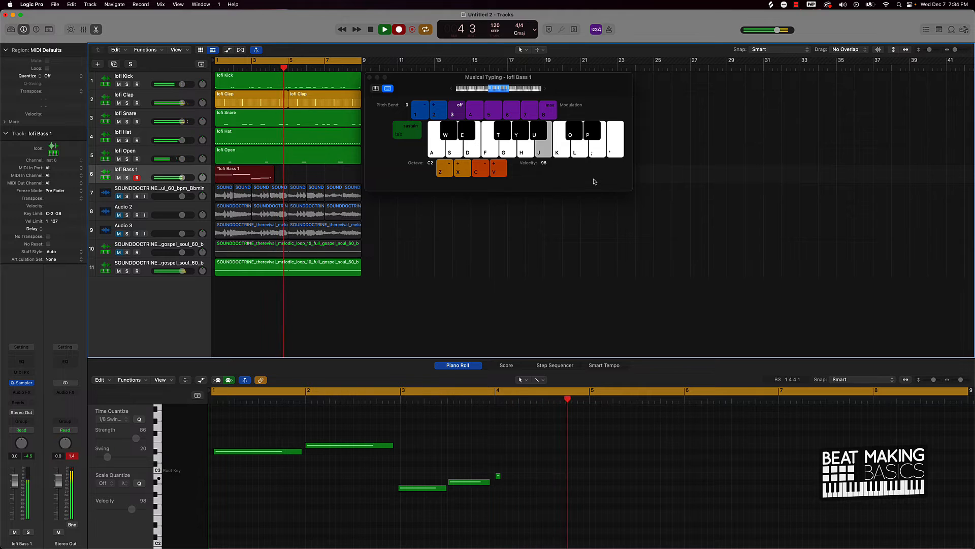
key("j")
key("p")
key("p")
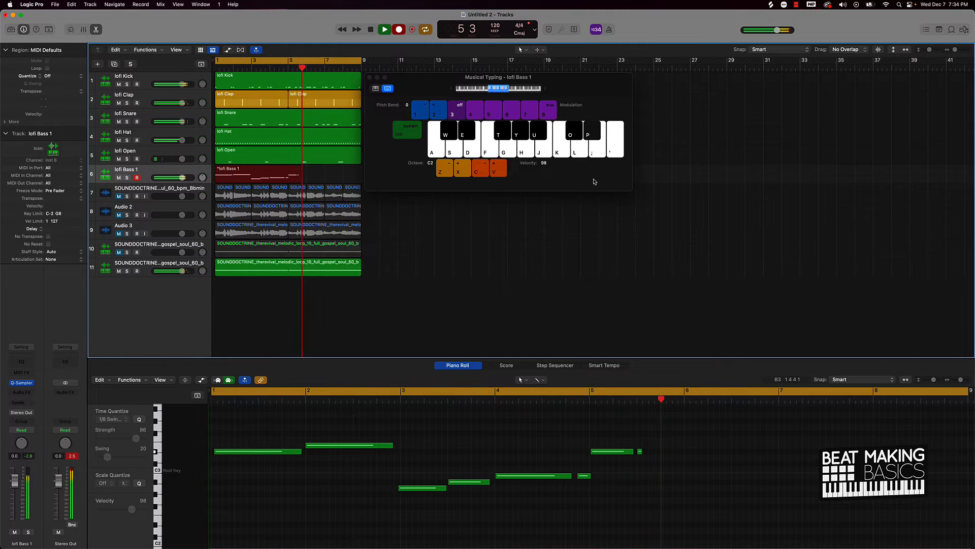
key("semicolon")
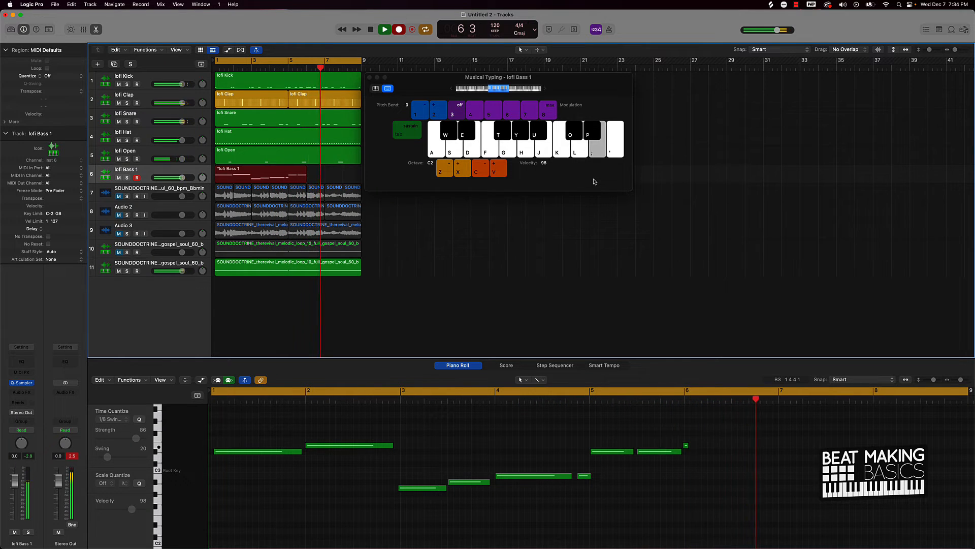
key("h")
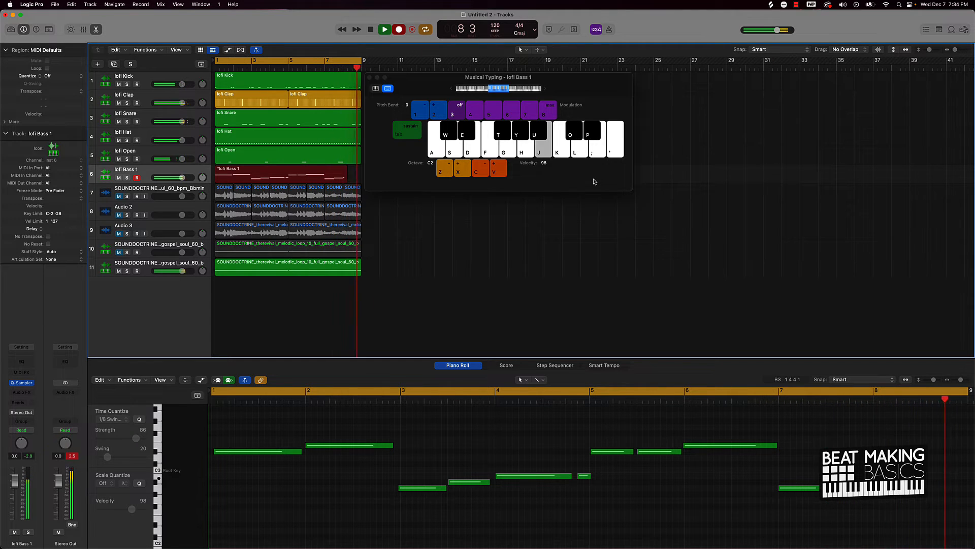
key("j")
key("space")
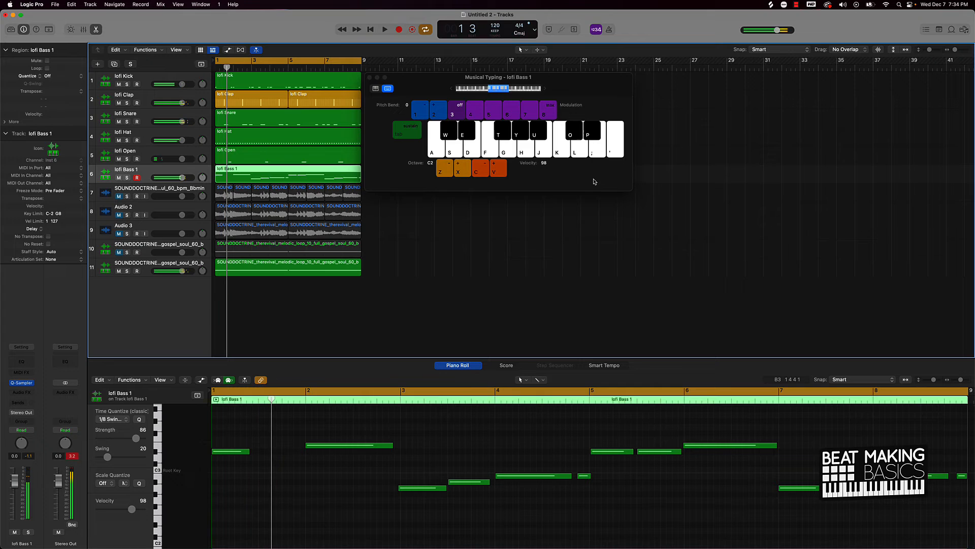
Step: Quantize all notes of the recorded lofi Bass 1 region to 1/8 Swing A, and audition the A2 note in bar 3
left_click(359, 483)
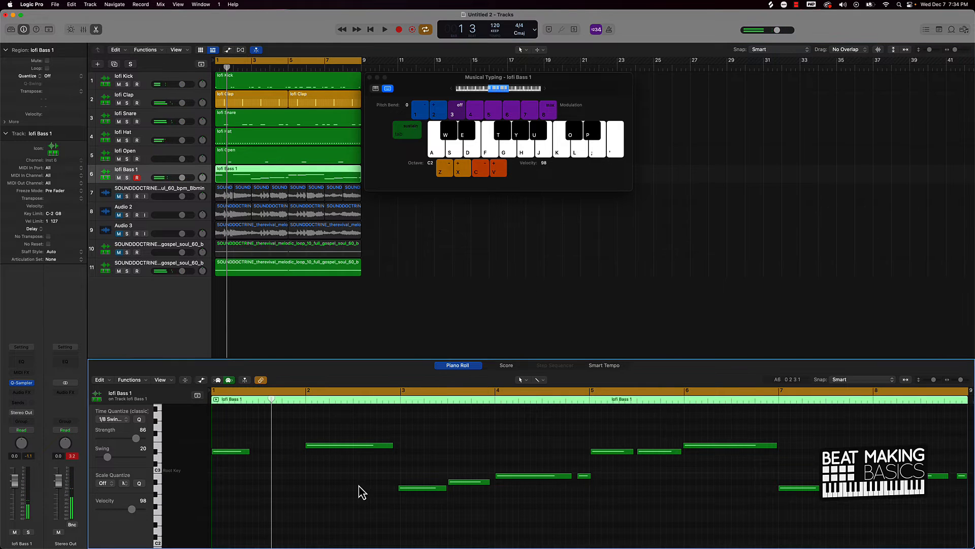
key("super+a")
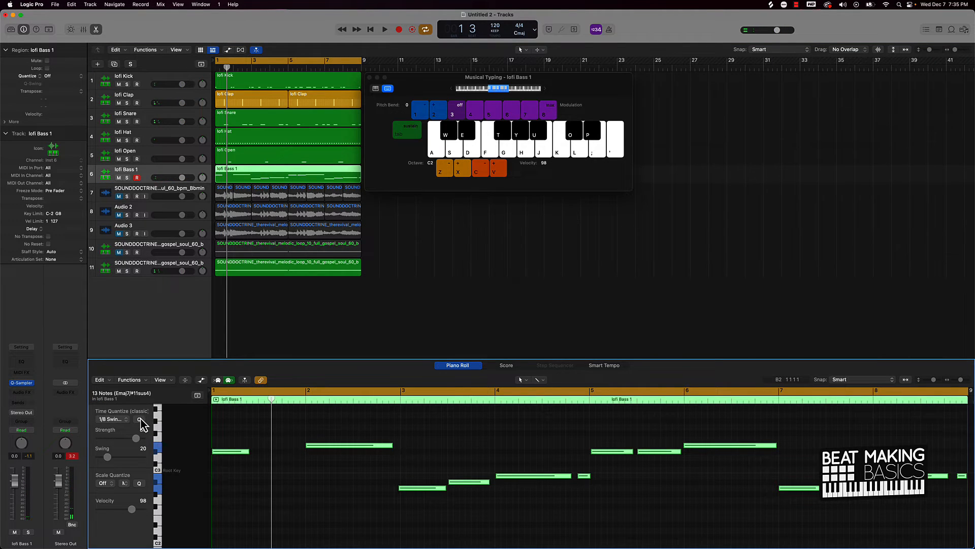
left_click(413, 497)
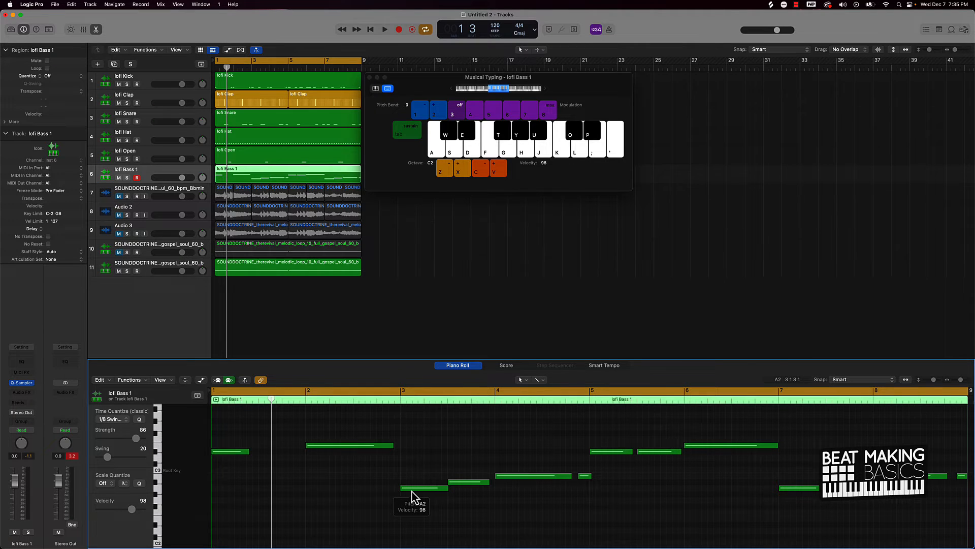
left_click(413, 489)
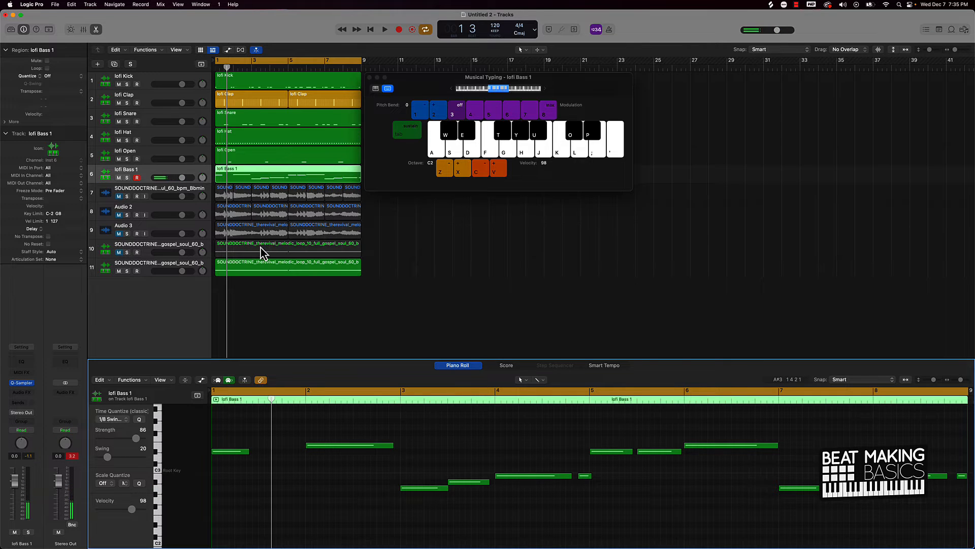
Step: Set the playhead to bar 2 and bounce the track 11 gospel soul region in place to a new track, muting the source
left_click_drag(226, 68, 233, 67)
left_click_drag(417, 81, 588, 87)
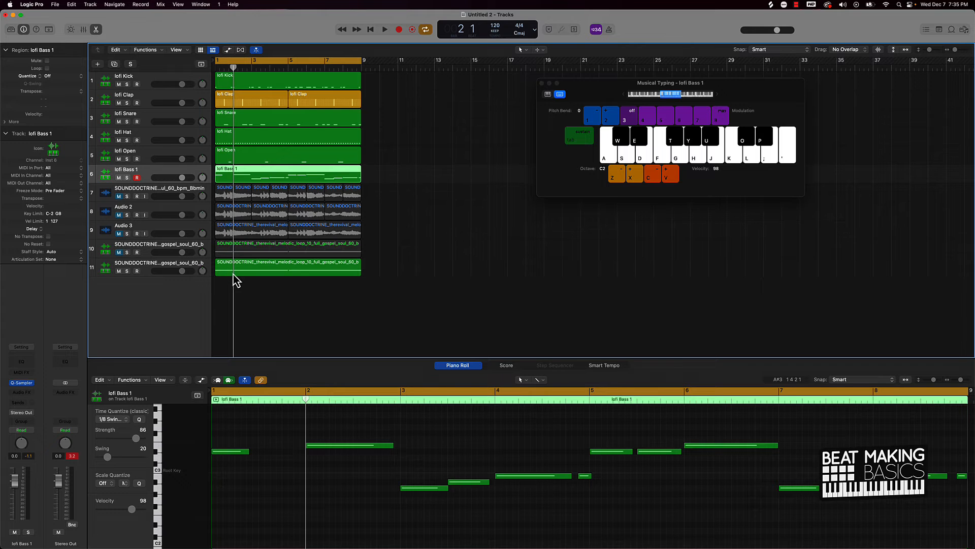
left_click(266, 274)
right_click(265, 268)
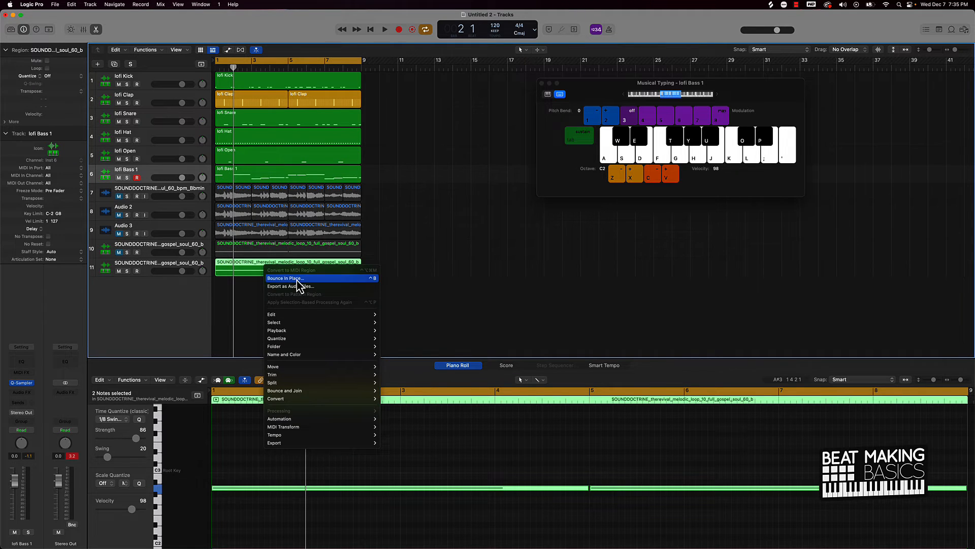
left_click(299, 278)
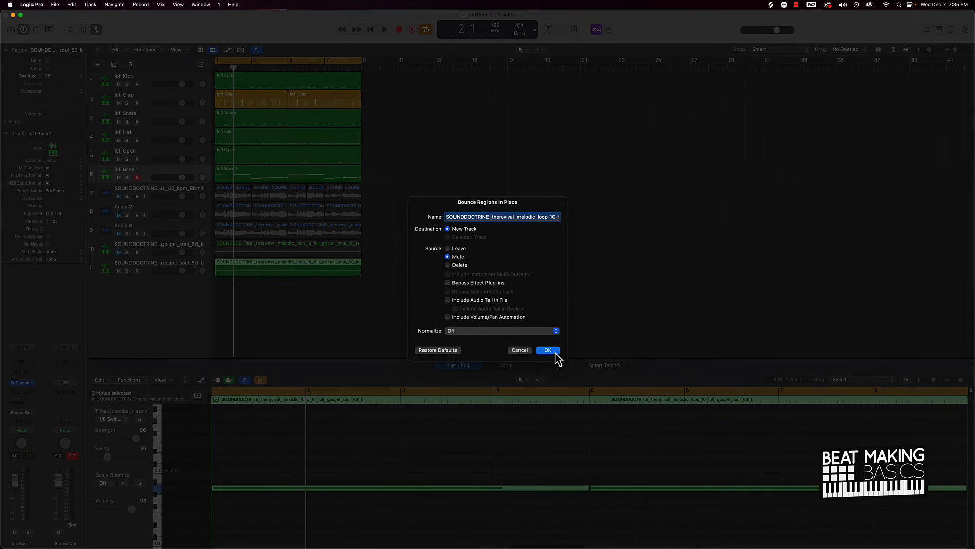
left_click(554, 352)
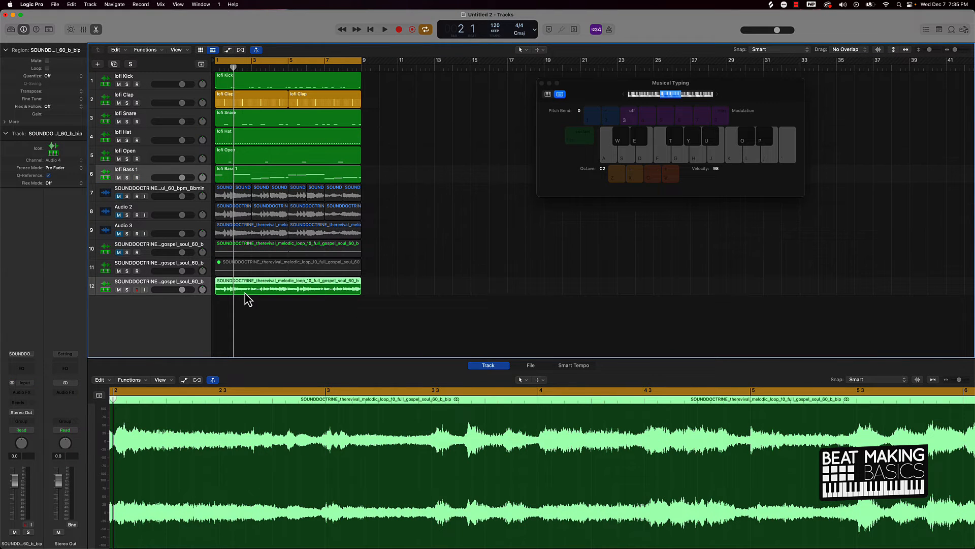
Step: Split the bounced audio region at bar 2 and reorder it so its first bar comes last, starting at bar 8
key("super+t")
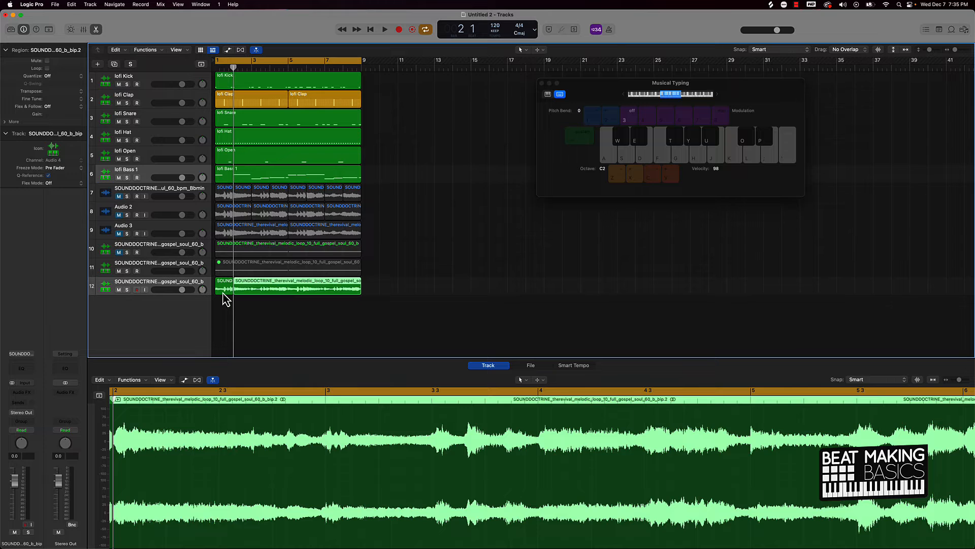
left_click_drag(225, 299, 283, 288)
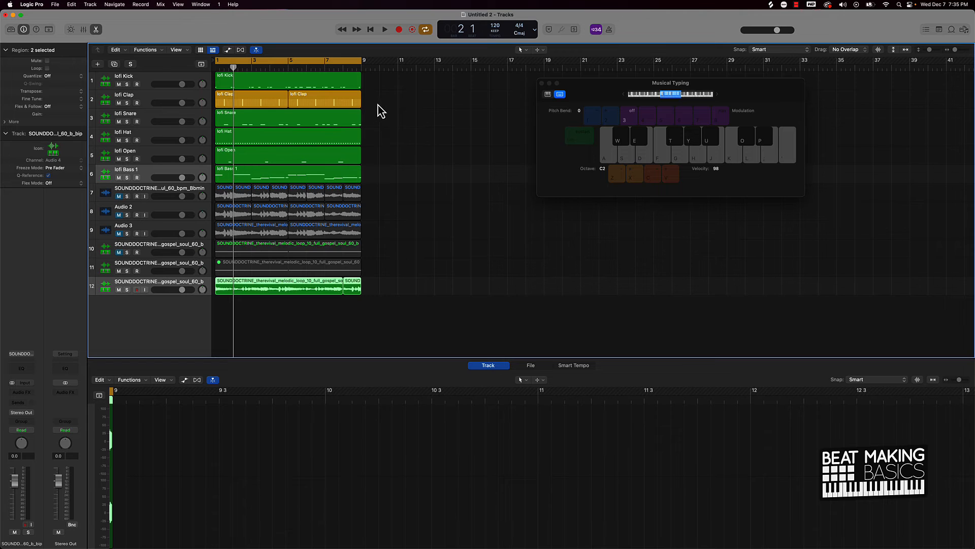
Step: Split all lofi drum regions and the lofi Bass 1 region at bar 2, keeping the notes that cross the split
left_click_drag(378, 105, 226, 176)
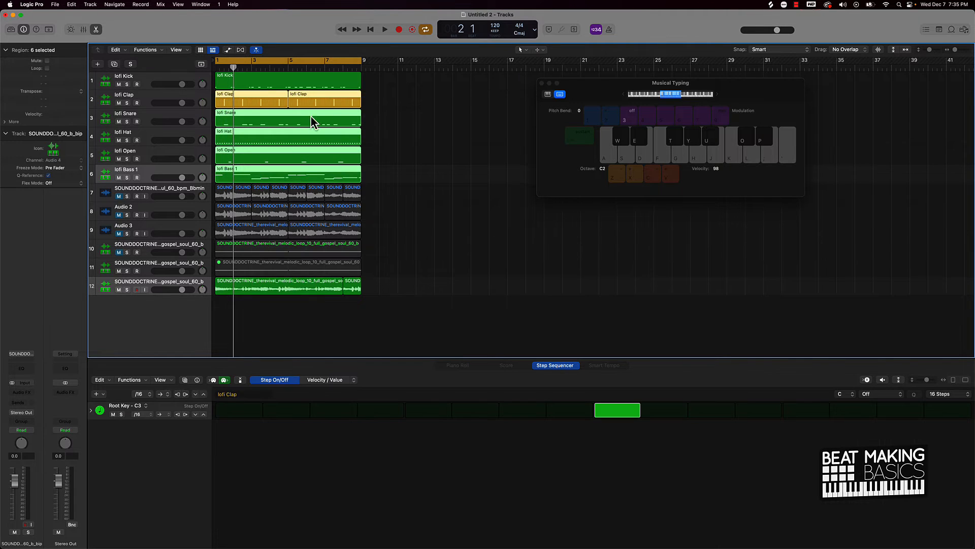
left_click_drag(389, 85, 236, 179)
key("super+t")
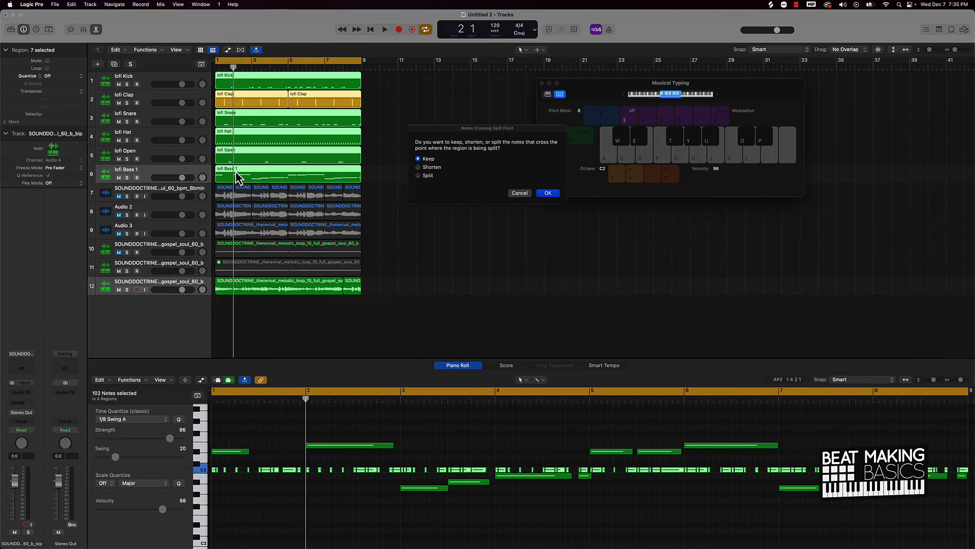
left_click(549, 195)
Step: Move the one-bar drum and bass pieces to bar 9, and shift all drum and bass regions back to start at bar 1
left_click(226, 175)
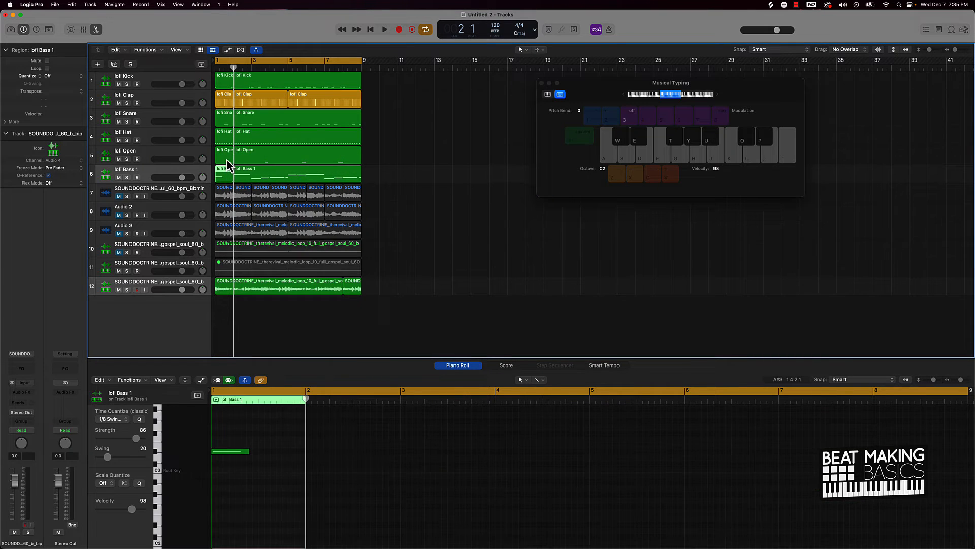
left_click(228, 160, "shift")
left_click(227, 117, "shift")
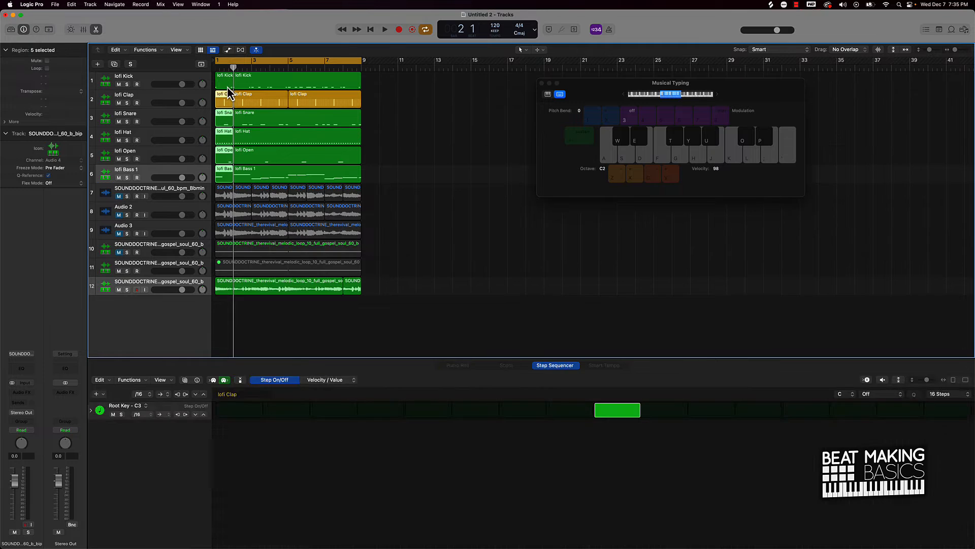
left_click_drag(225, 81, 375, 89)
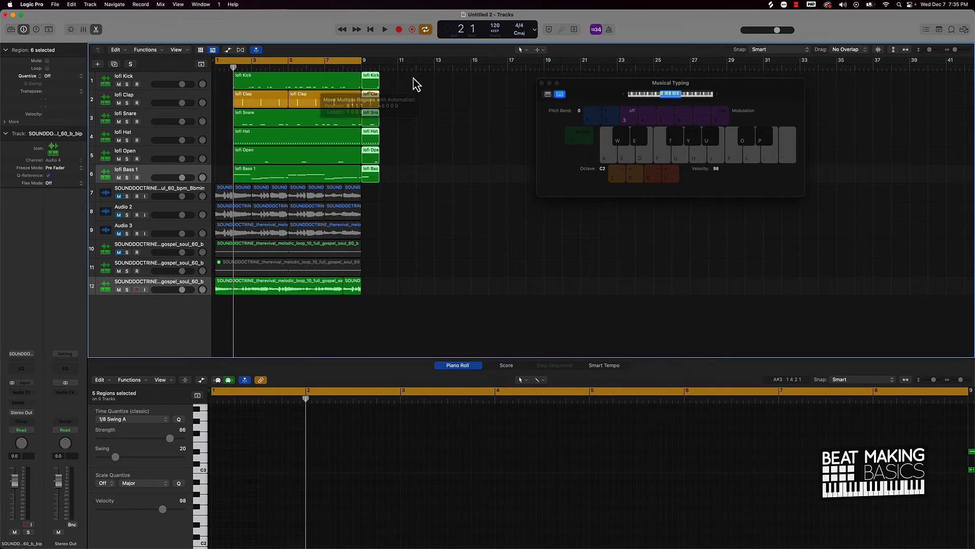
left_click_drag(472, 82, 228, 159)
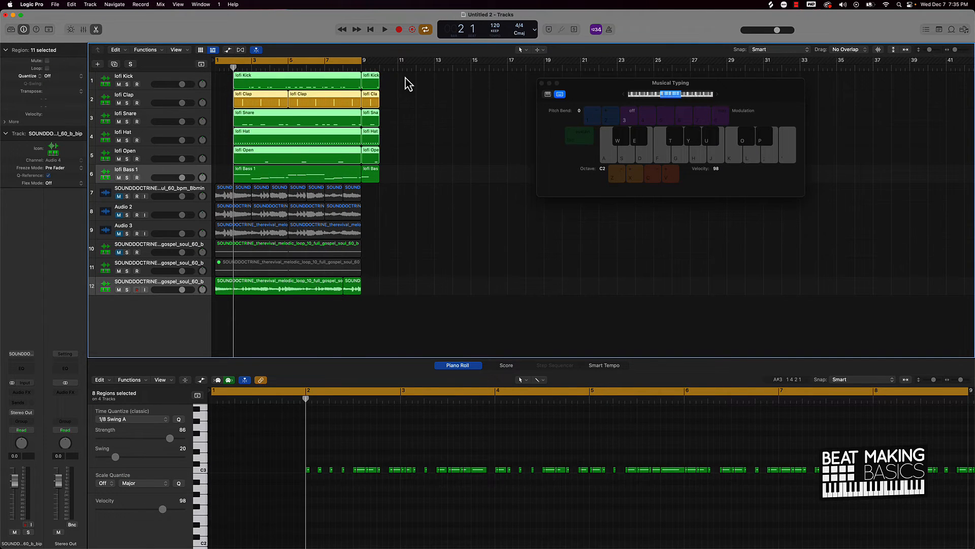
left_click_drag(408, 84, 232, 178)
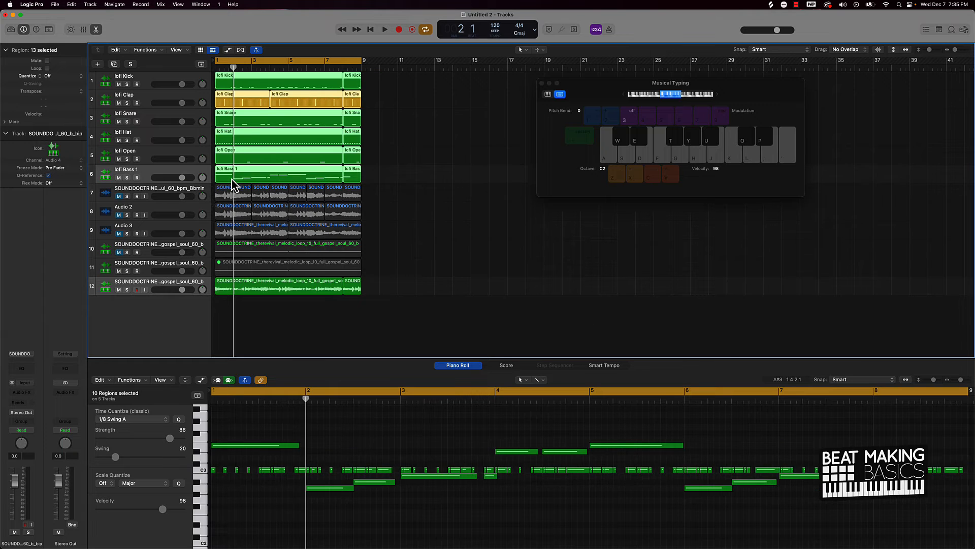
Step: Play the rearranged loop and slightly lower the lofi Hat track's volume
key("space")
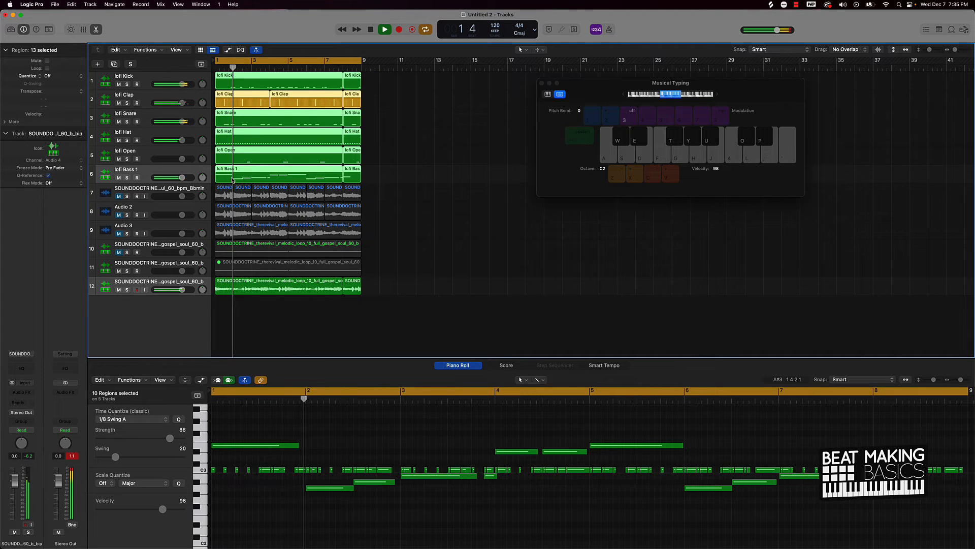
left_click(379, 148)
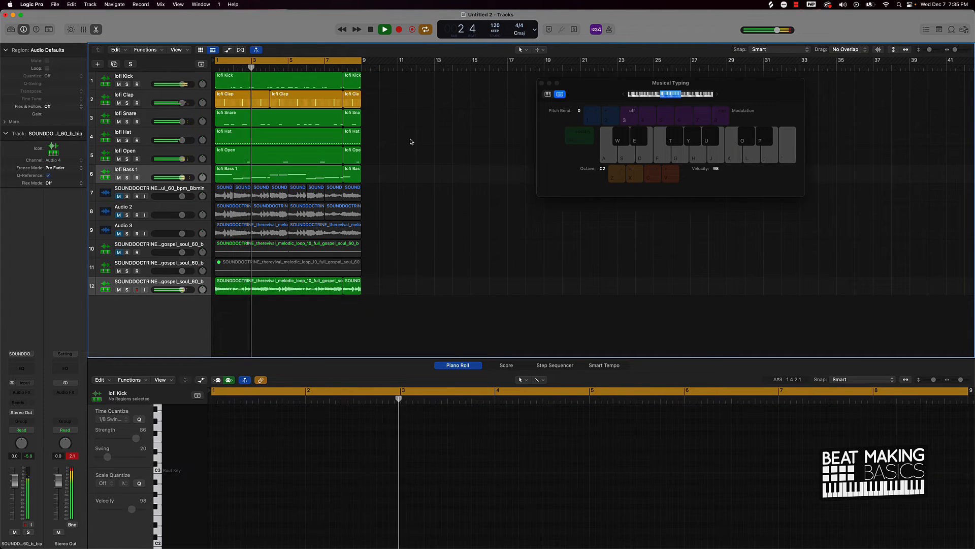
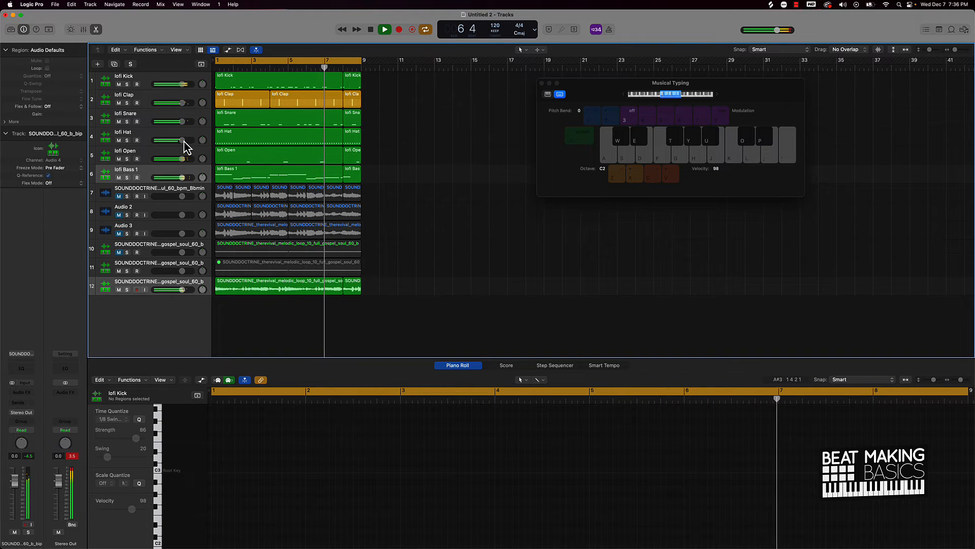
left_click_drag(183, 141, 181, 141)
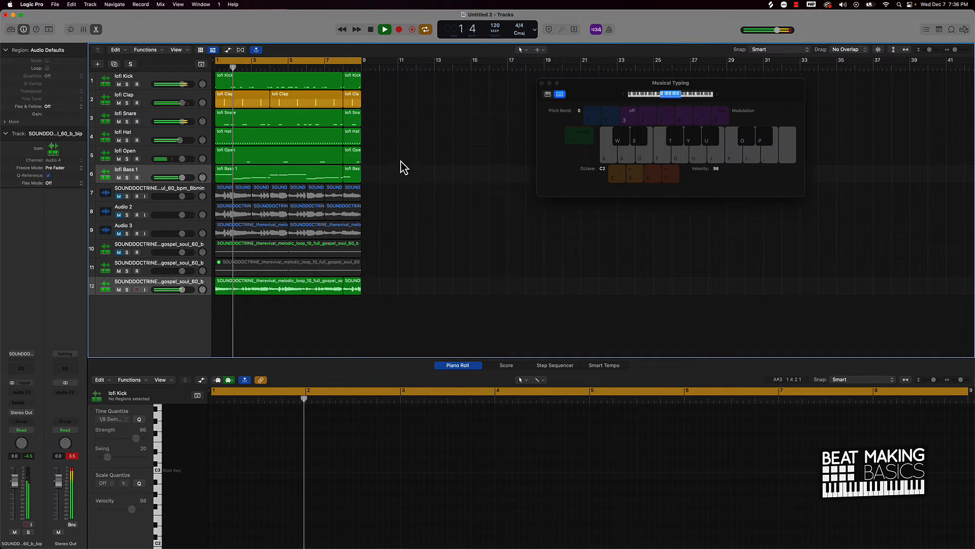
Step: Add a note from beat 3 to the end of bar 8 in the last lofi Bass 1 region, matching the existing note's pitch
left_click(356, 176)
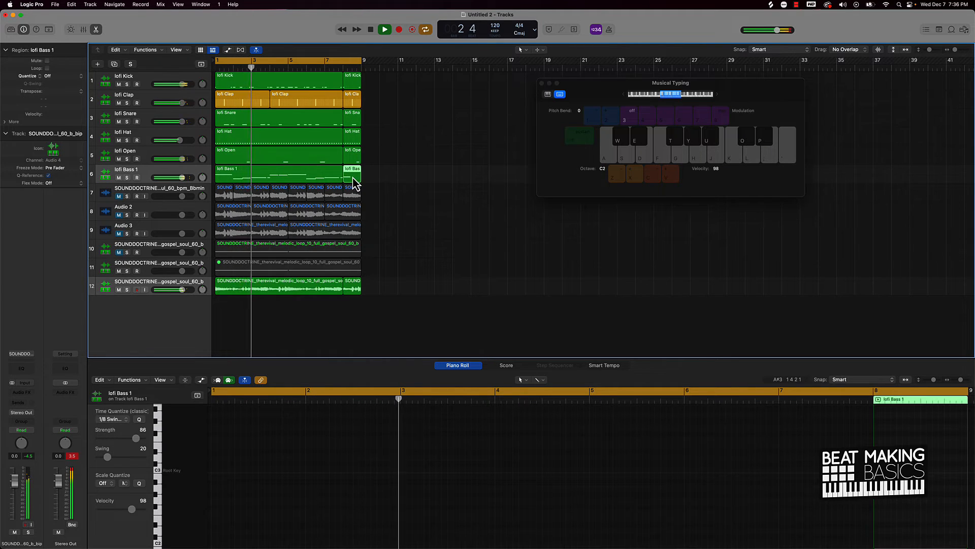
key("e")
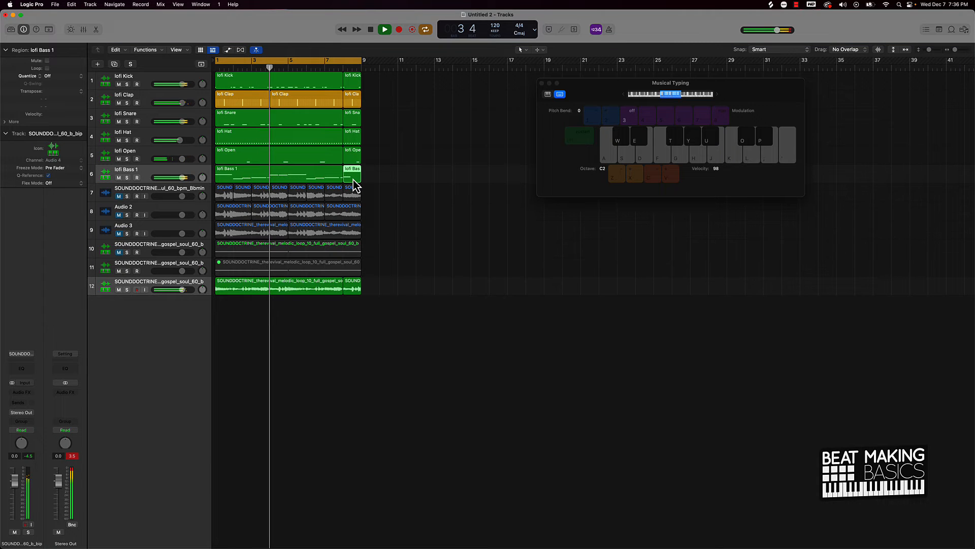
key("e")
scroll(694, 488, "right", 1)
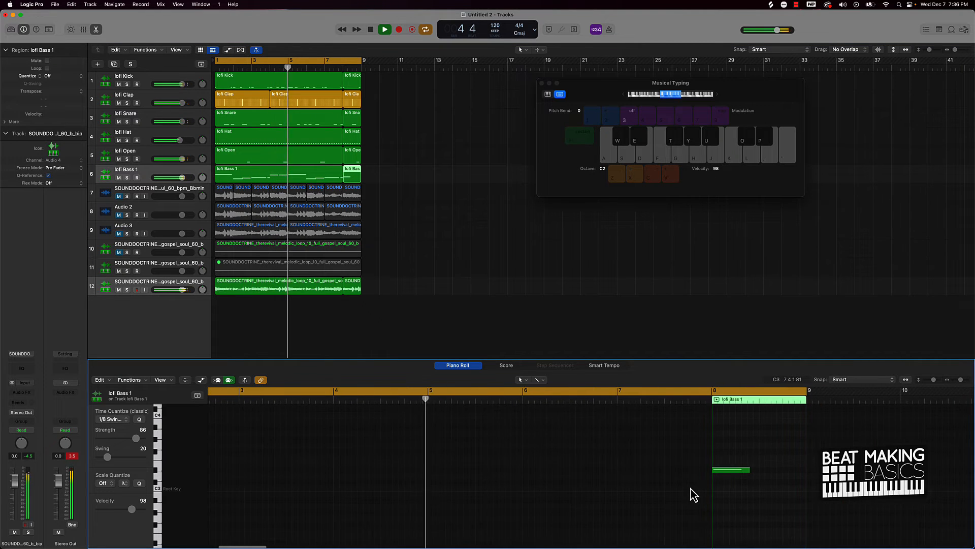
scroll(693, 487, "up", 3)
scroll(690, 490, "right", 4)
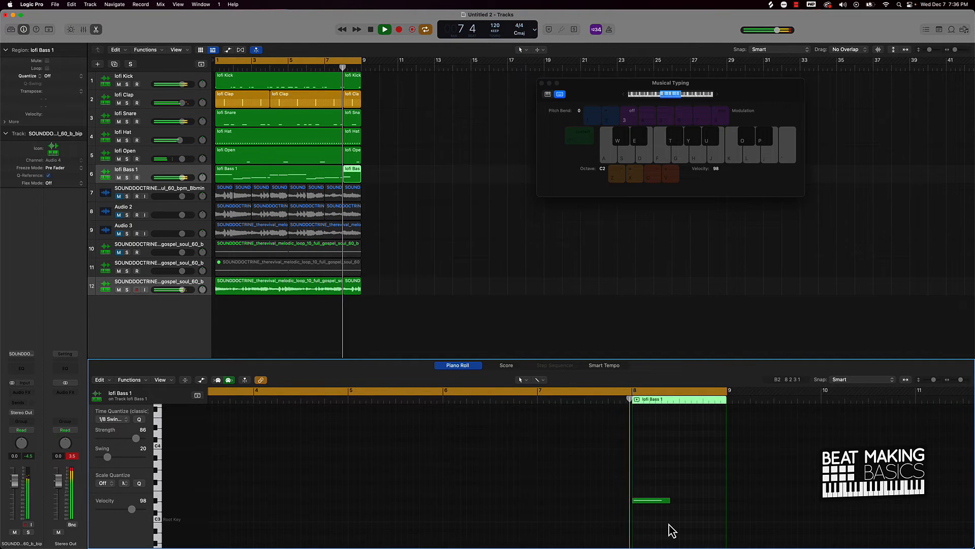
key("space")
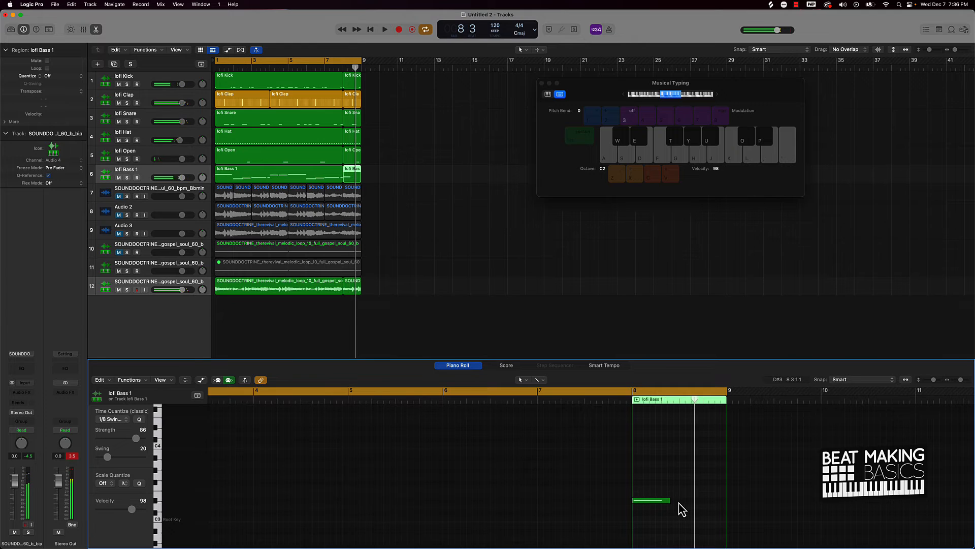
left_click(682, 502, "super")
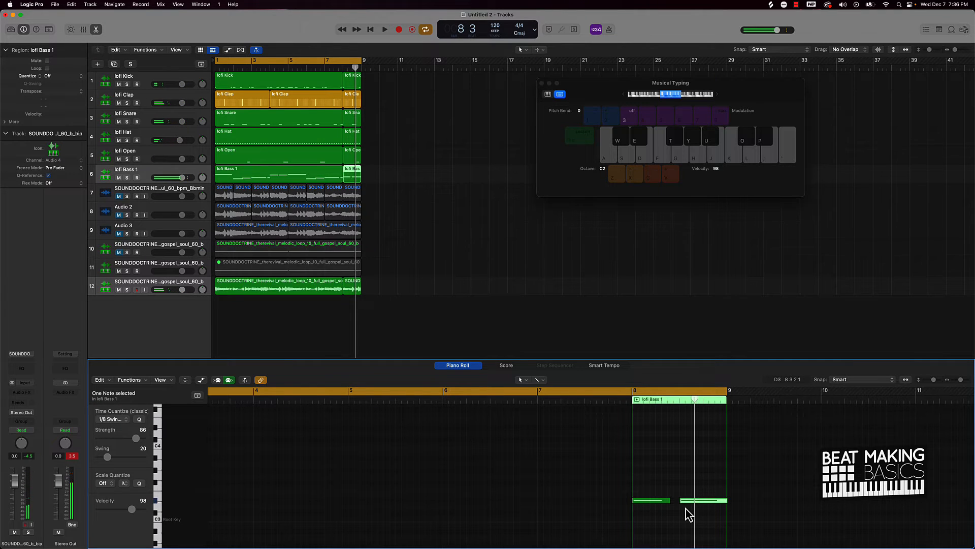
left_click(685, 510)
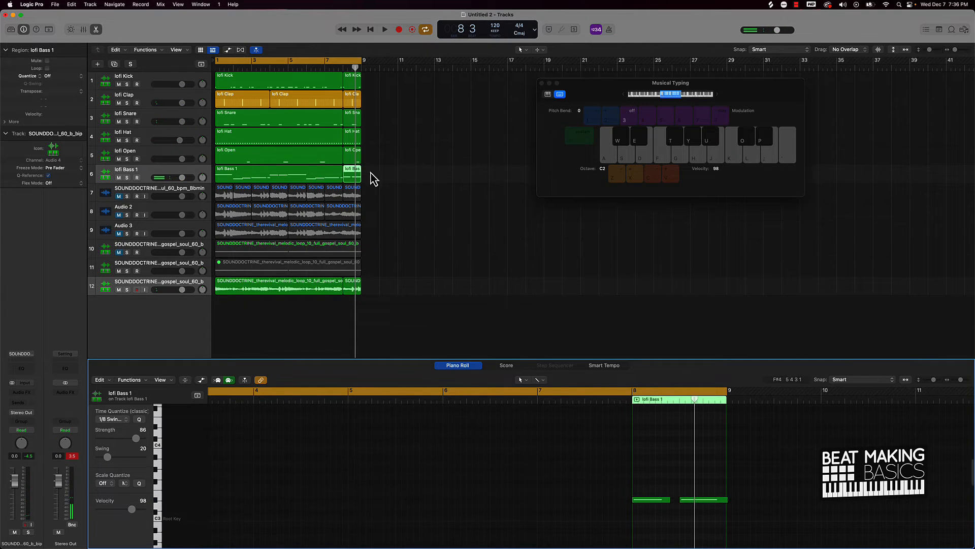
Step: Join the split lofi Bass 1 pieces and the split lofi Open pieces into one region per track
left_click(314, 176)
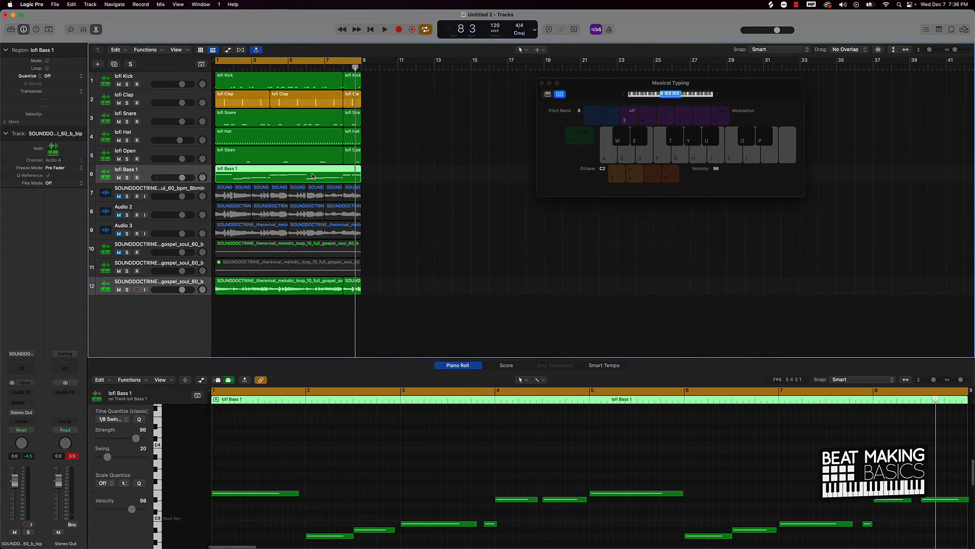
left_click(319, 154)
left_click(355, 160, "shift")
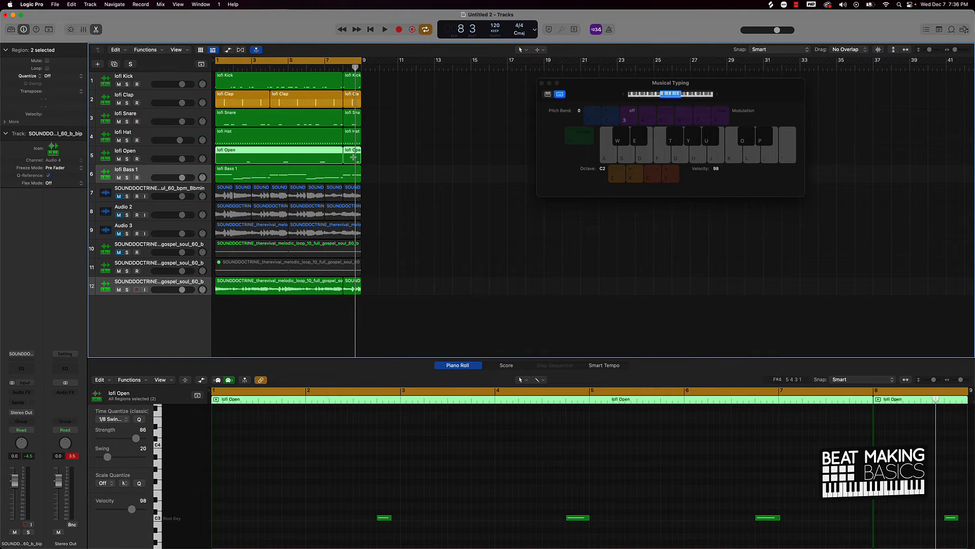
key("super+j")
key("Up")
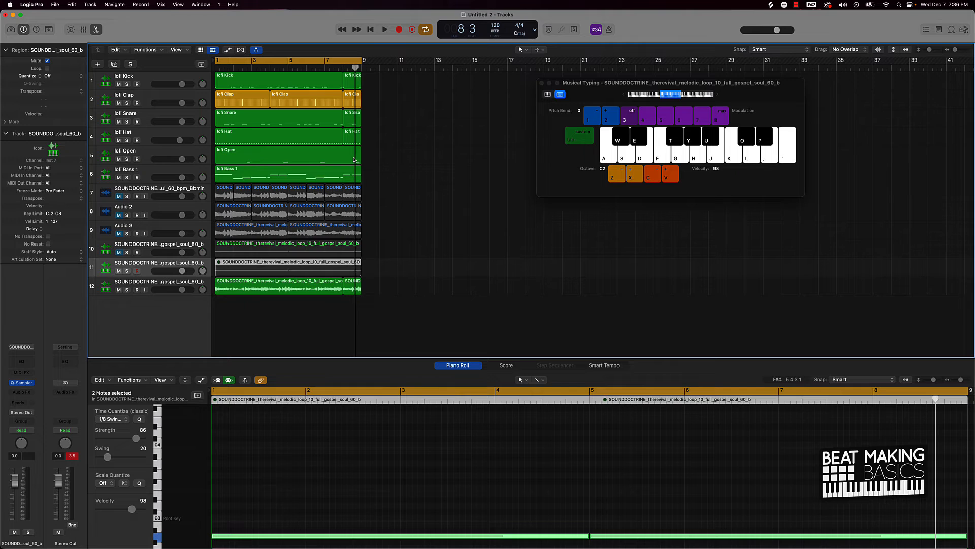
Step: Join the split lofi Hat, lofi Snare and lofi Kick pieces into one region per track
left_click(333, 139)
left_click(355, 141, "shift")
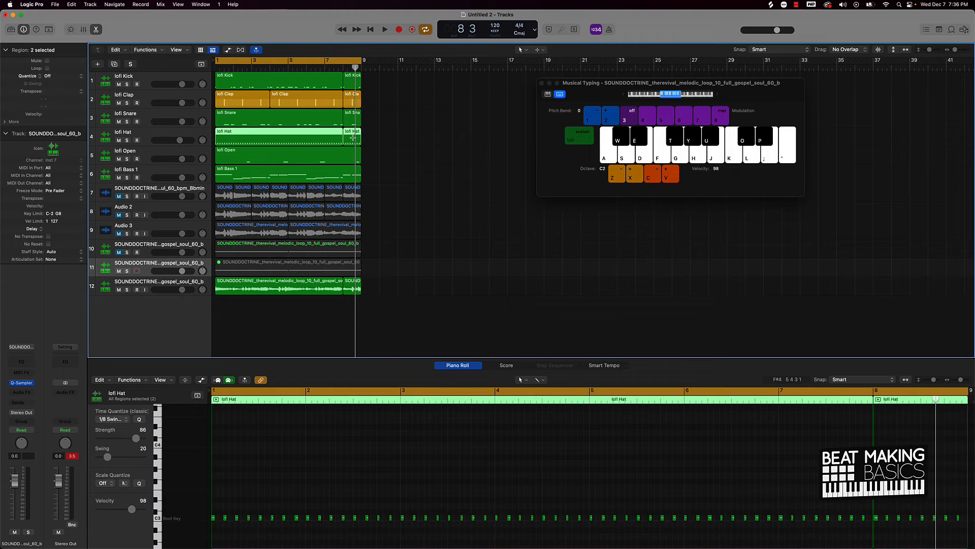
key("super+j")
left_click(328, 123)
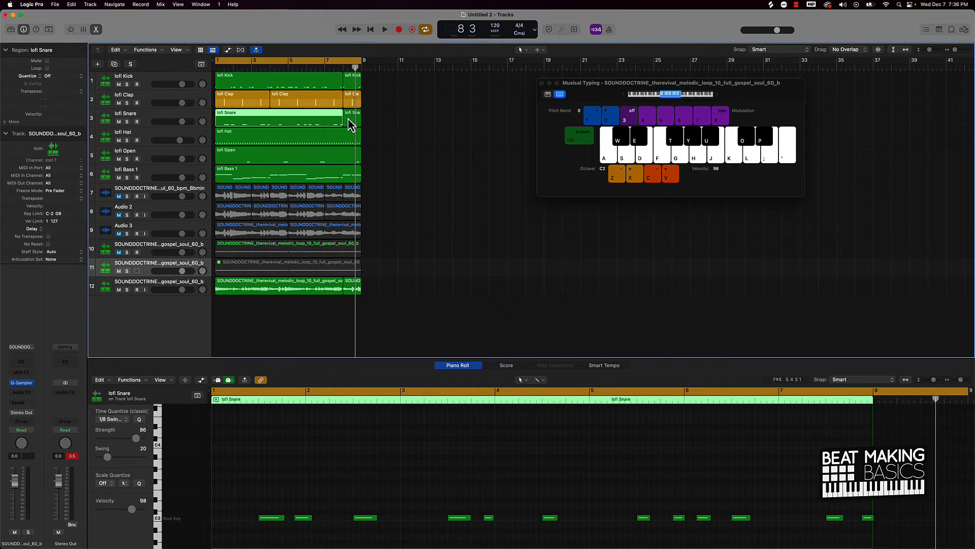
left_click(337, 82)
left_click(351, 82, "shift")
key("super+j")
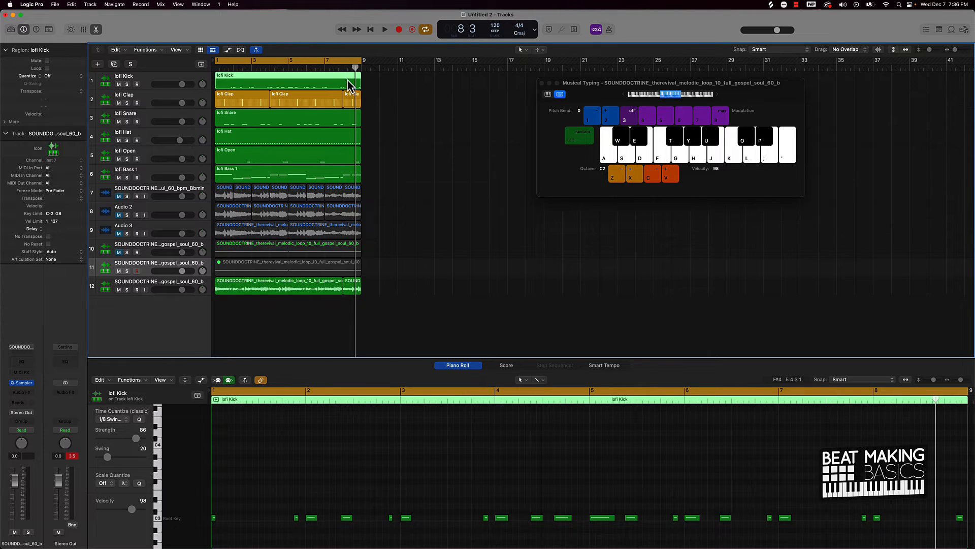
Step: Join the two bounced soul loop regions on track 12 into one new audio region
left_click_drag(327, 310, 359, 298)
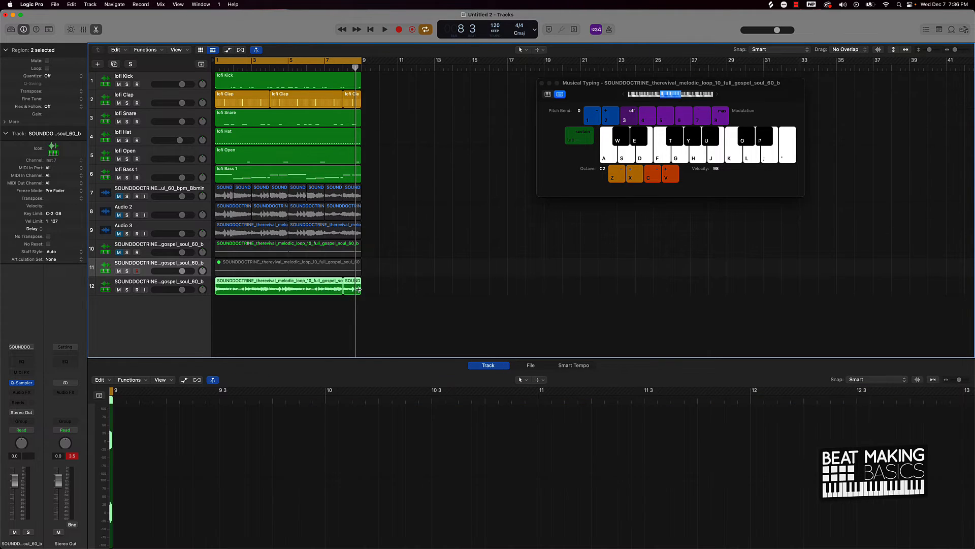
key("super+j")
key("Return")
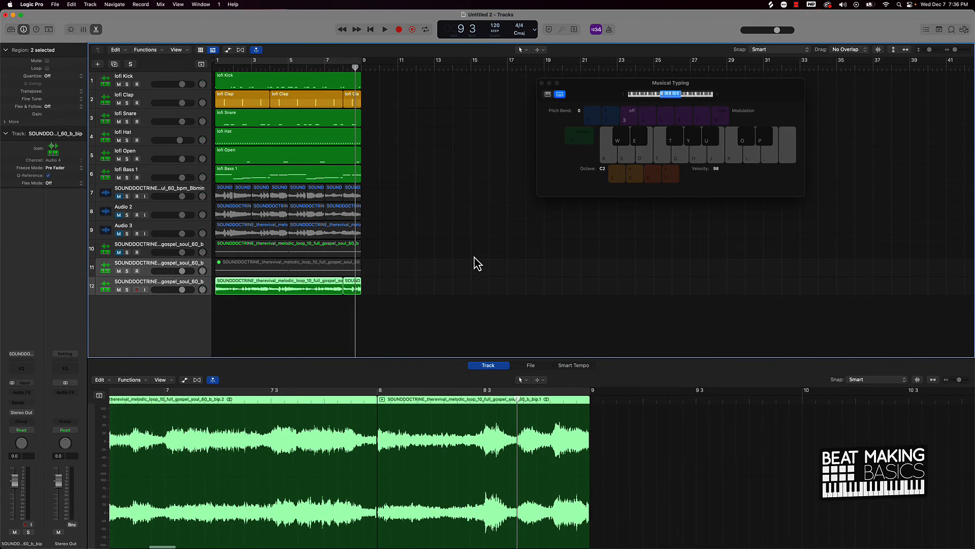
left_click(327, 273)
Step: Convert the three lofi Clap pattern regions to MIDI regions and join them into one
left_click(194, 98)
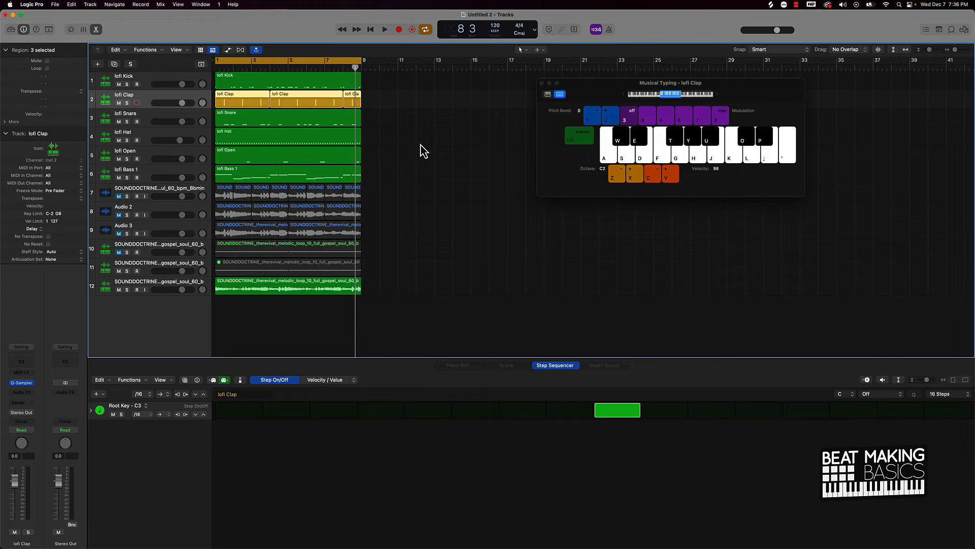
right_click(331, 103)
left_click(351, 114)
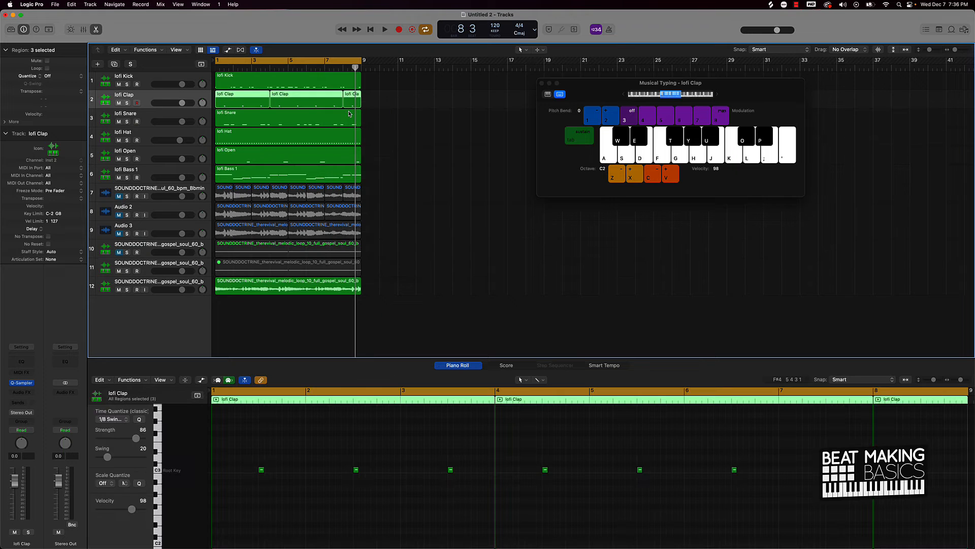
left_click(442, 138)
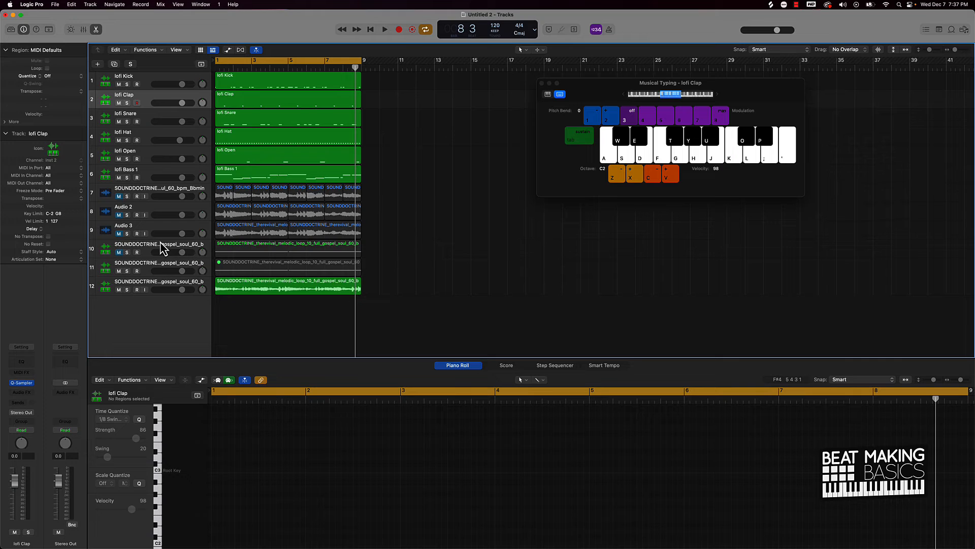
Step: Save the project as "how did I get here" in the Logic folder, organized as a folder with audio files copied
key("super+s")
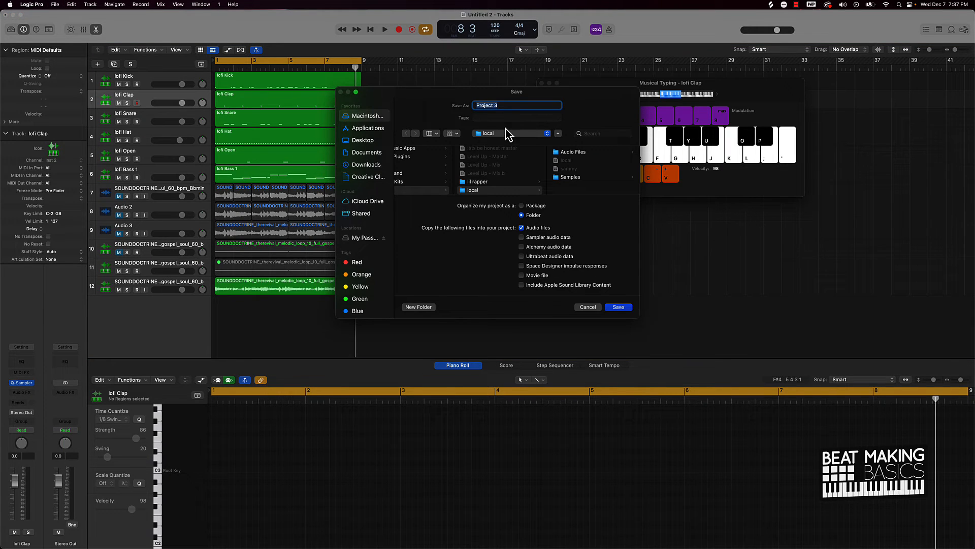
left_click(504, 135)
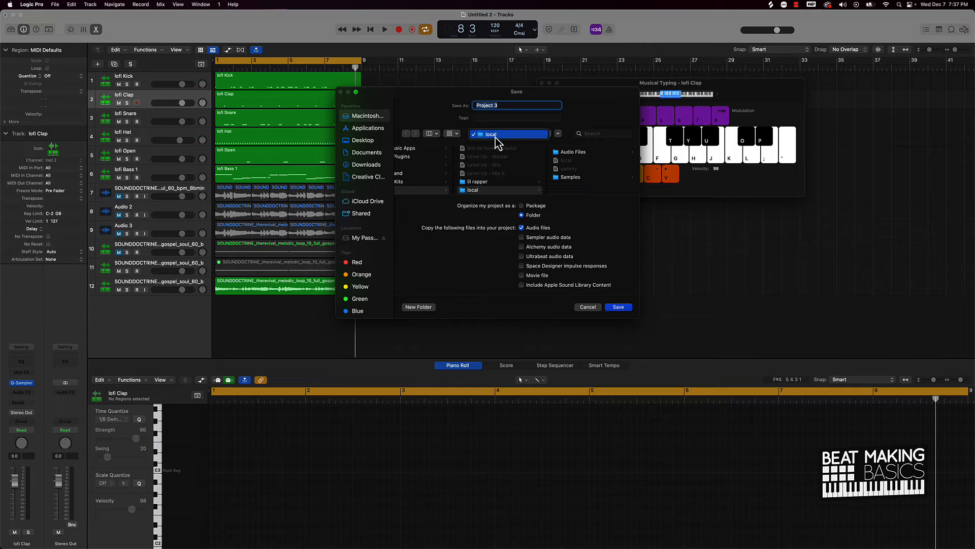
left_click(544, 135)
left_click(534, 142)
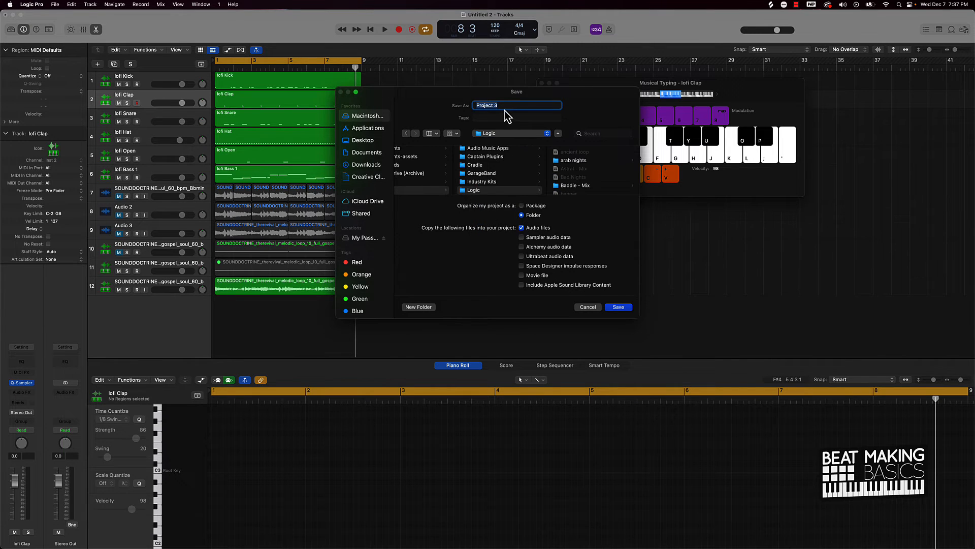
left_click(504, 106)
key("Return")
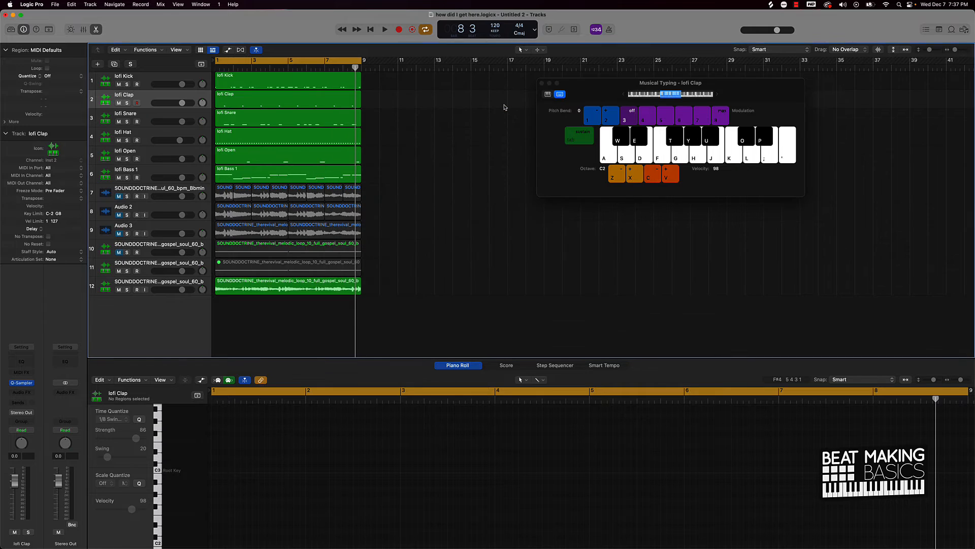
Step: Save a second version of the project as "how did I get here b"
key("shift+super+s")
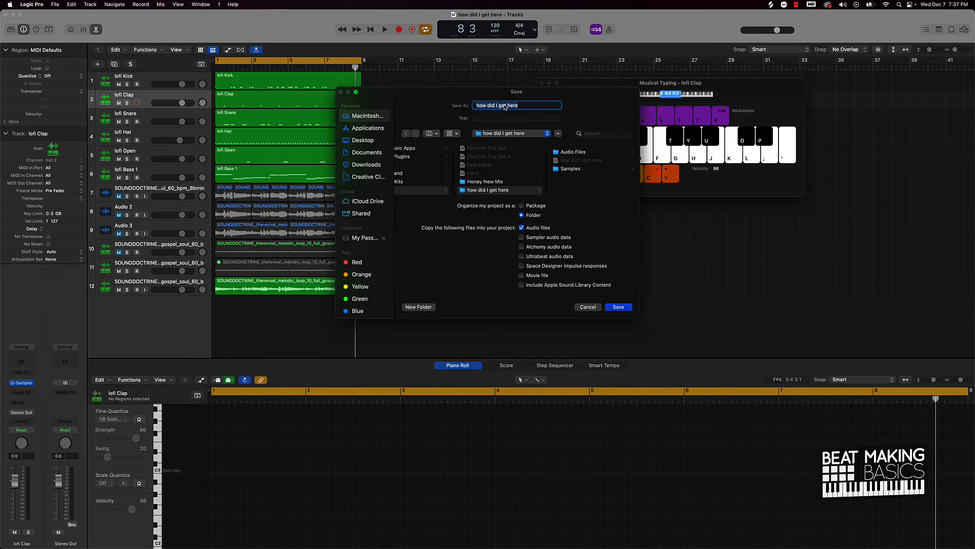
key("Right")
type("b")
key("Return")
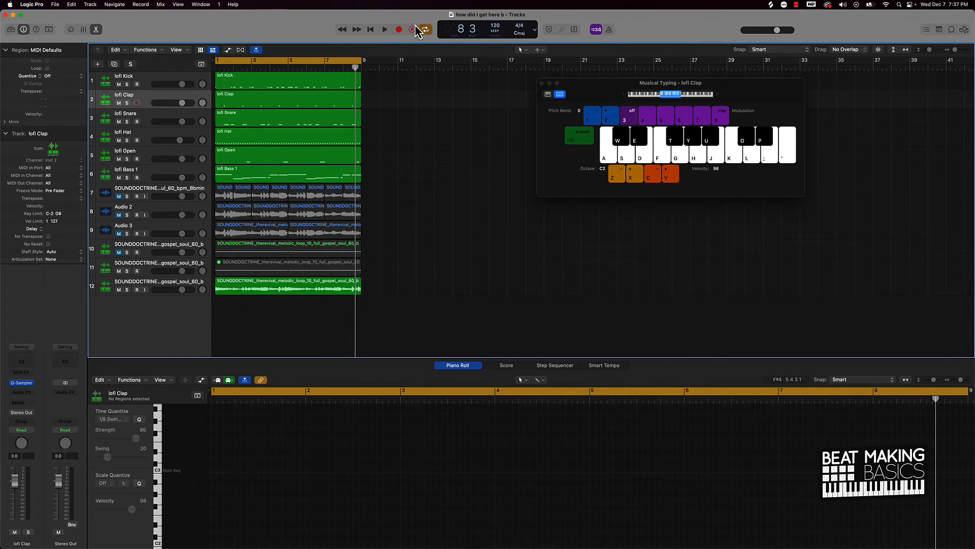
Step: Set the project tempo to 137 BPM and enable Flex on the bounced soul loop's track 12 so its audio follows
left_click_drag(496, 25, 496, 1)
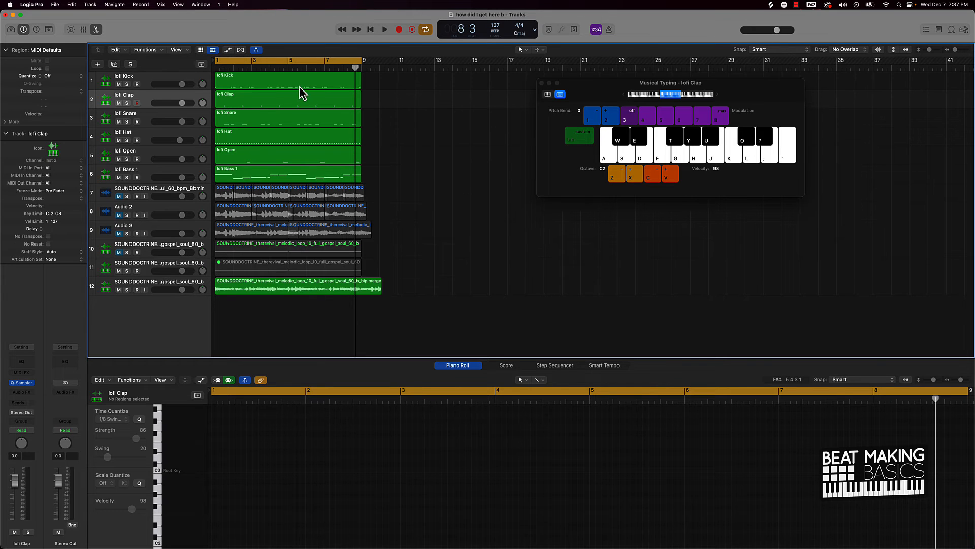
left_click(228, 50)
left_click(228, 50)
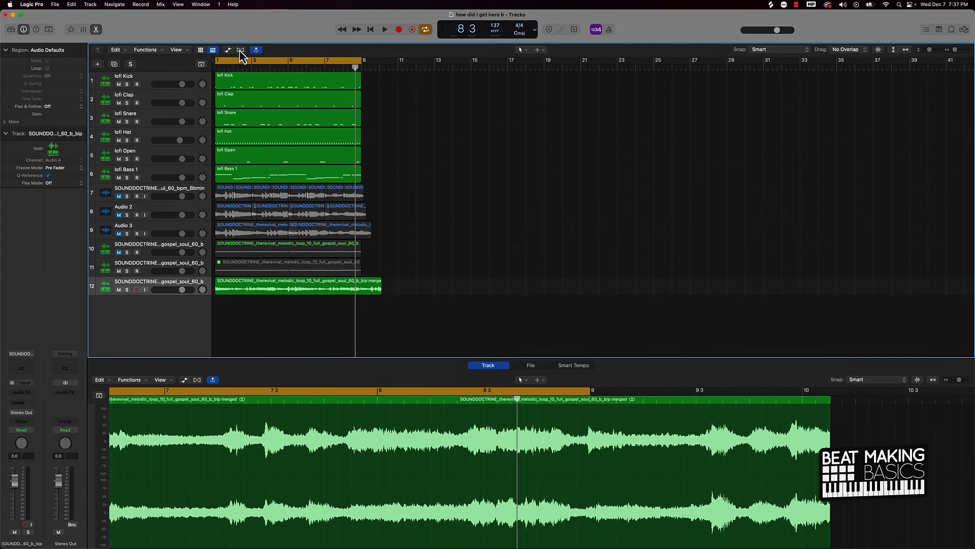
left_click(240, 50)
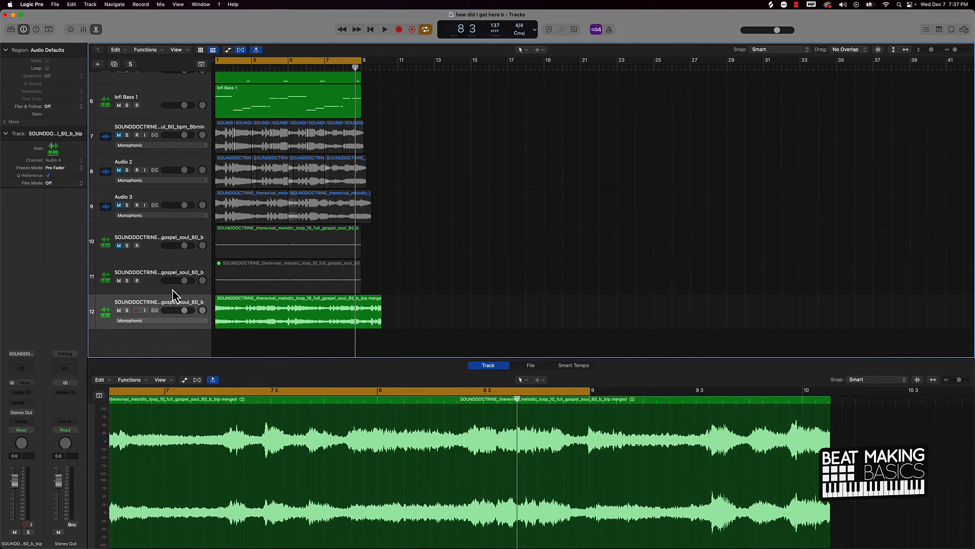
left_click(155, 311)
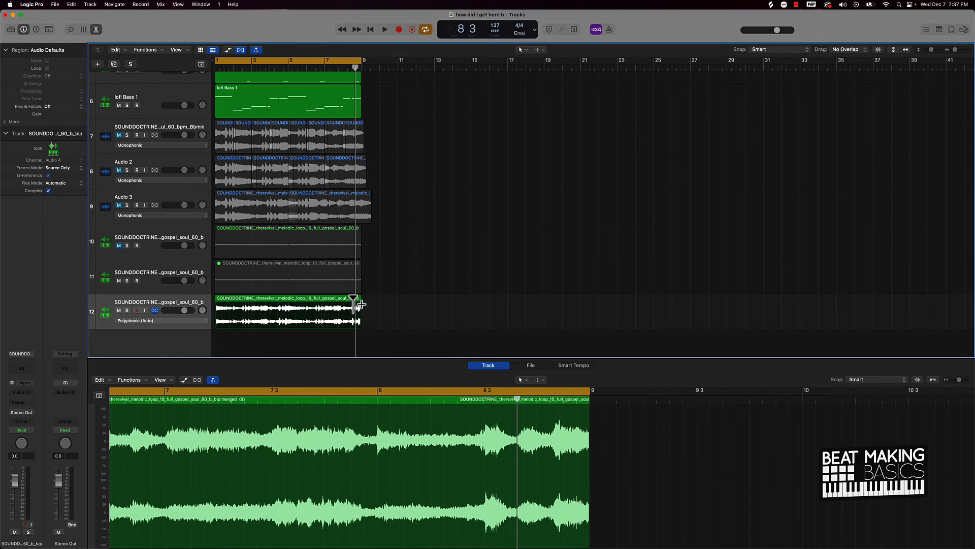
Step: Play the eight-bar beat to check how the flexed soul loop fits the drums and bass at 137 BPM
key("space")
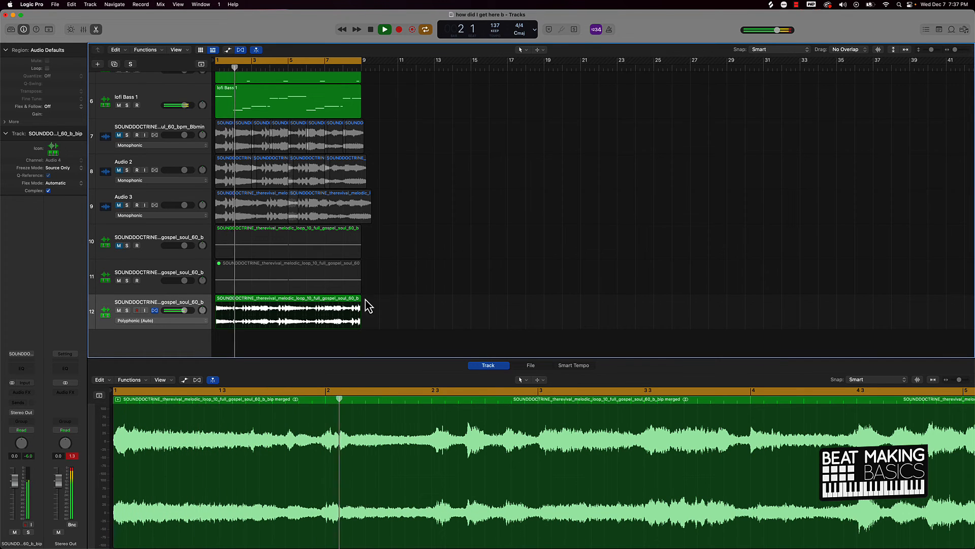
scroll(378, 292, "down", 5)
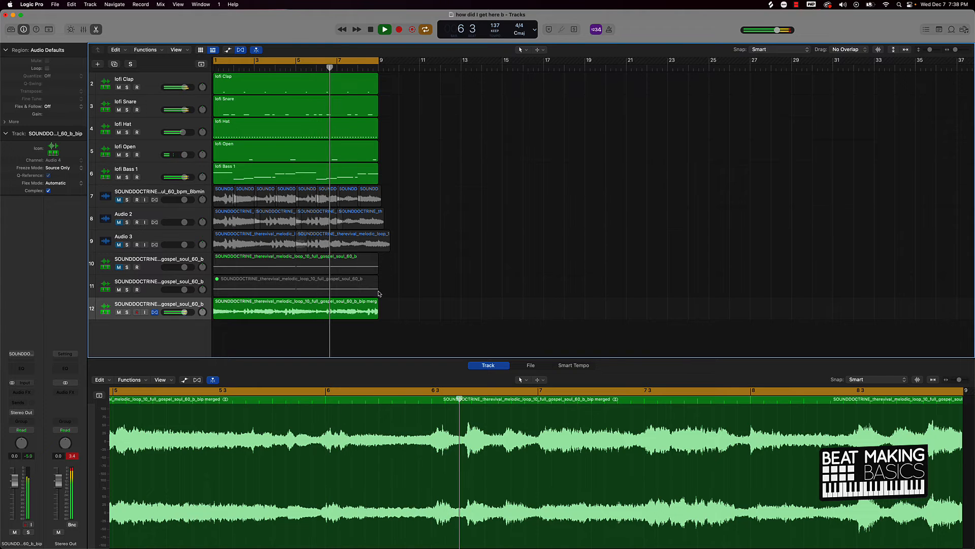
key("space")
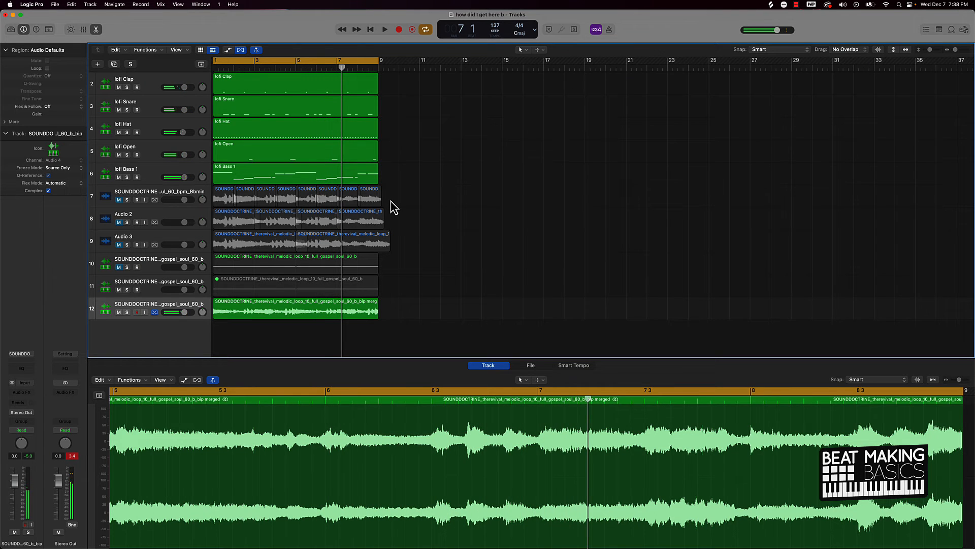
Step: Enable Flex on the three muted chopped-audio tracks 7, 8 and 9 so their regions fit the new tempo
left_click_drag(391, 201, 199, 250)
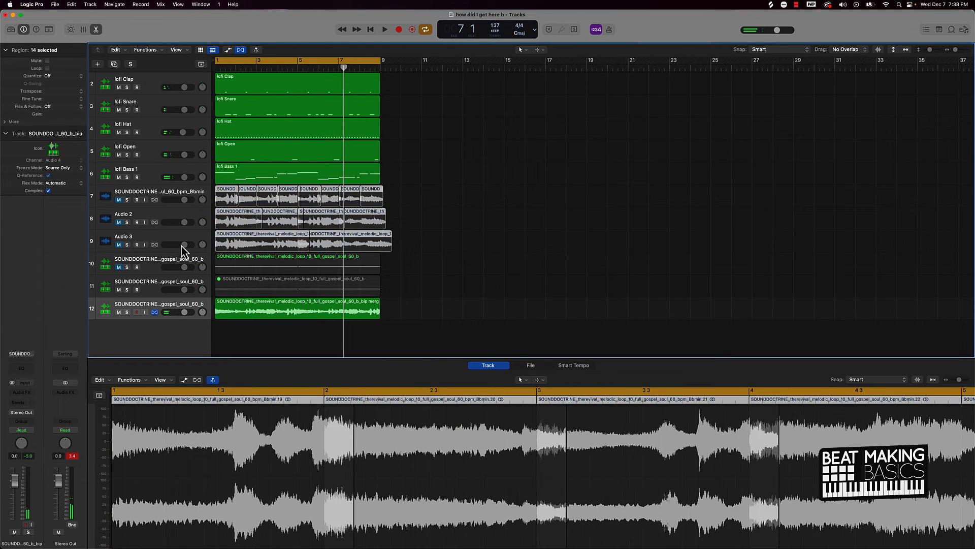
left_click(155, 200)
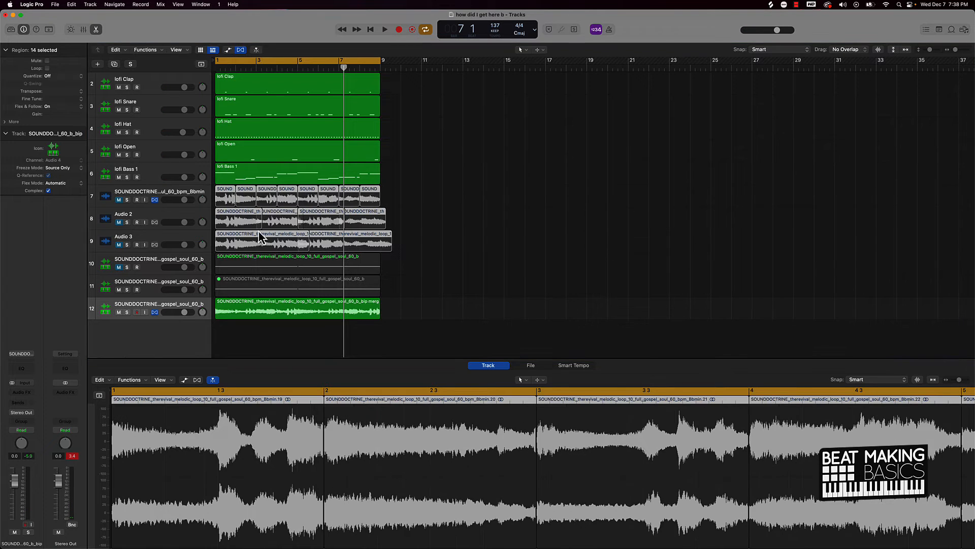
left_click(155, 222)
left_click(155, 245)
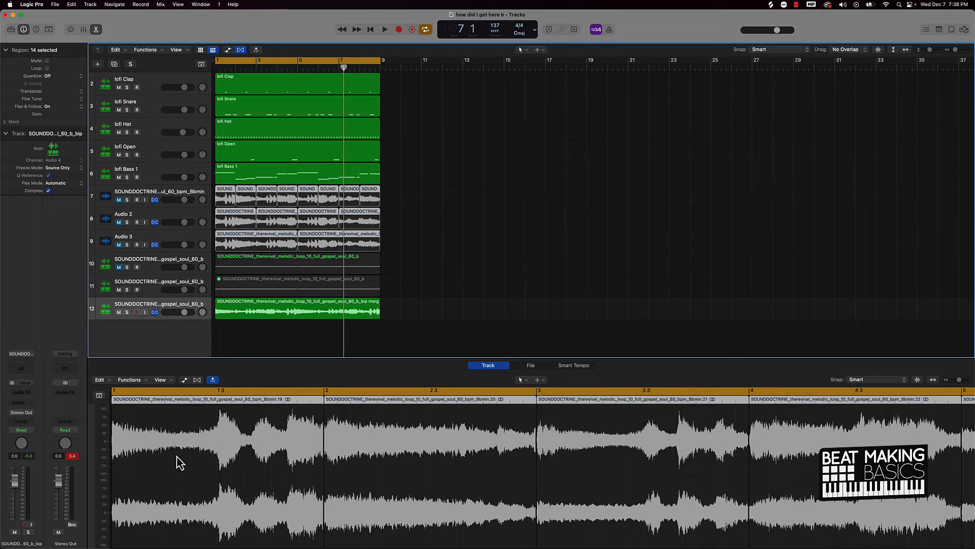
left_click(438, 222)
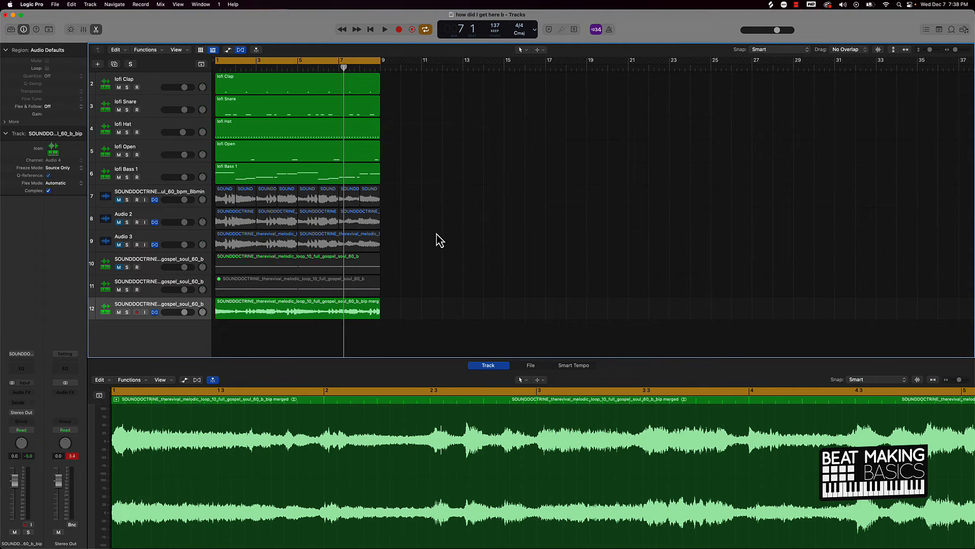
Step: Play back the beat while lowering the volumes of the lofi Open and lofi Hat tracks
key("space")
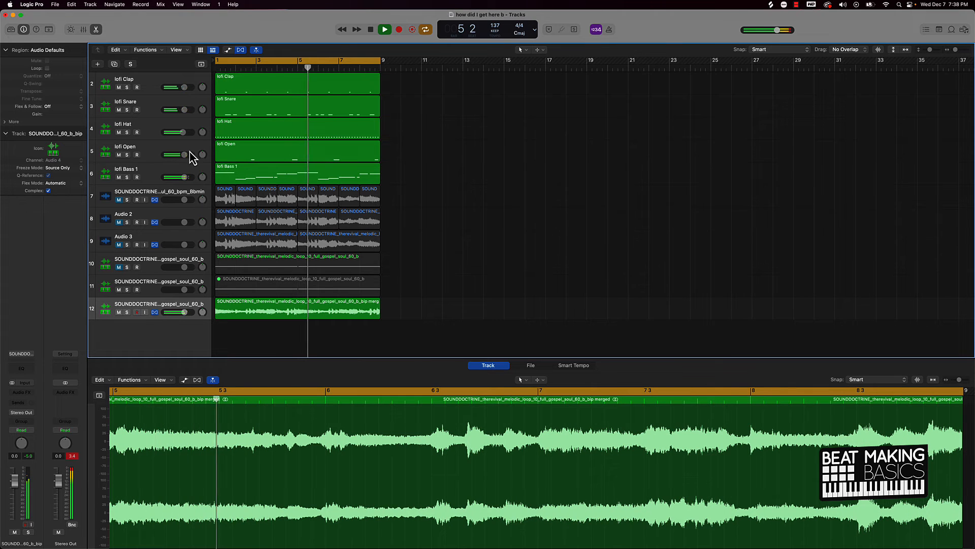
left_click_drag(184, 154, 180, 134)
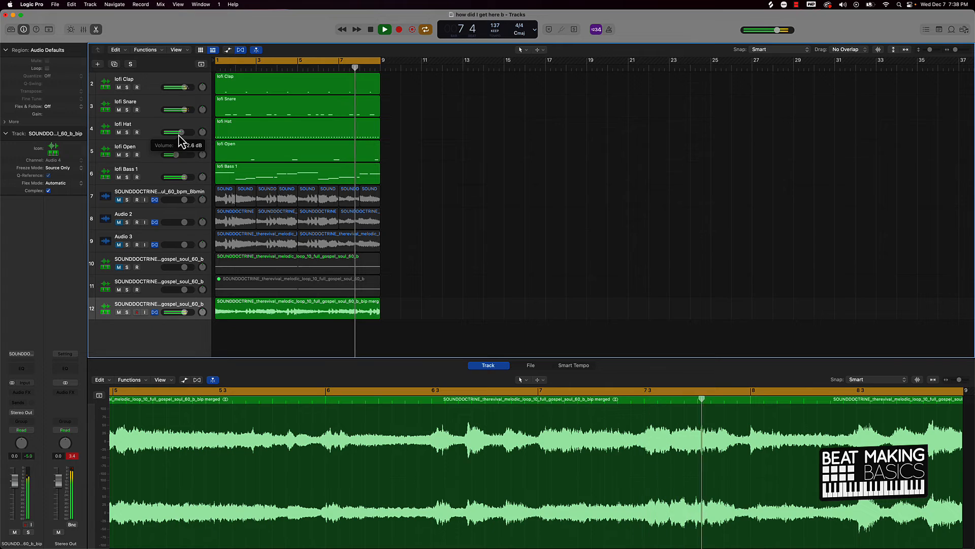
key("space")
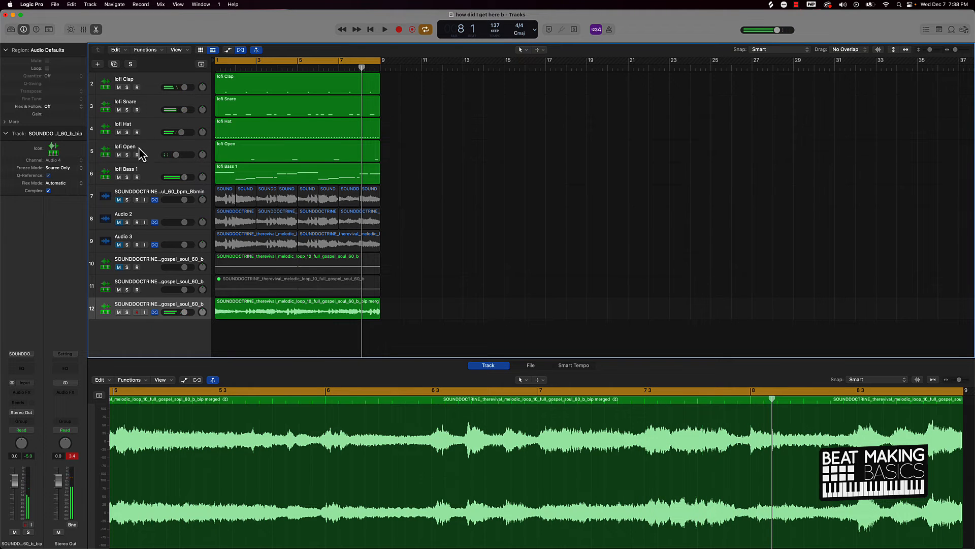
Step: Move the bounced soul loop track directly below lofi Bass 1, mute it and unmute the chopped loop on track 8
left_click_drag(171, 308, 164, 196)
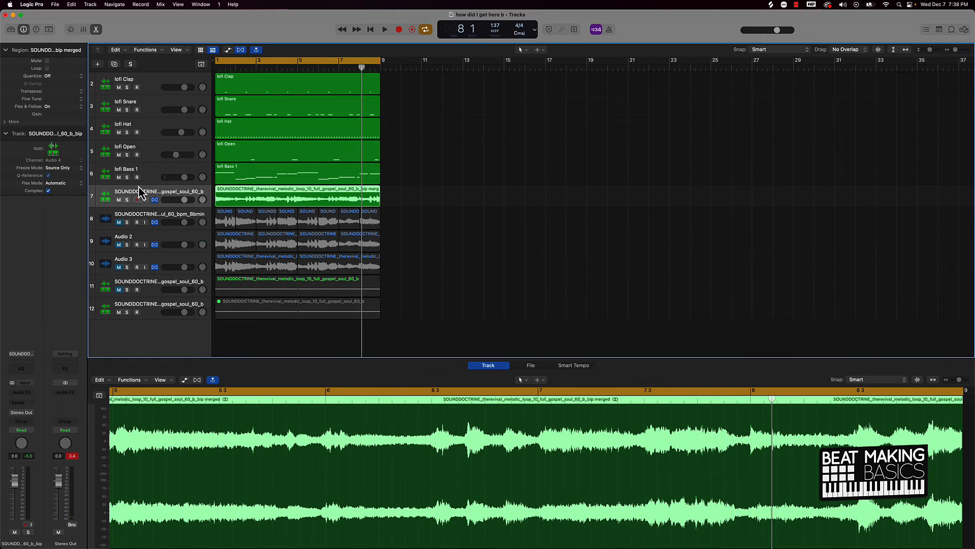
left_click(119, 200)
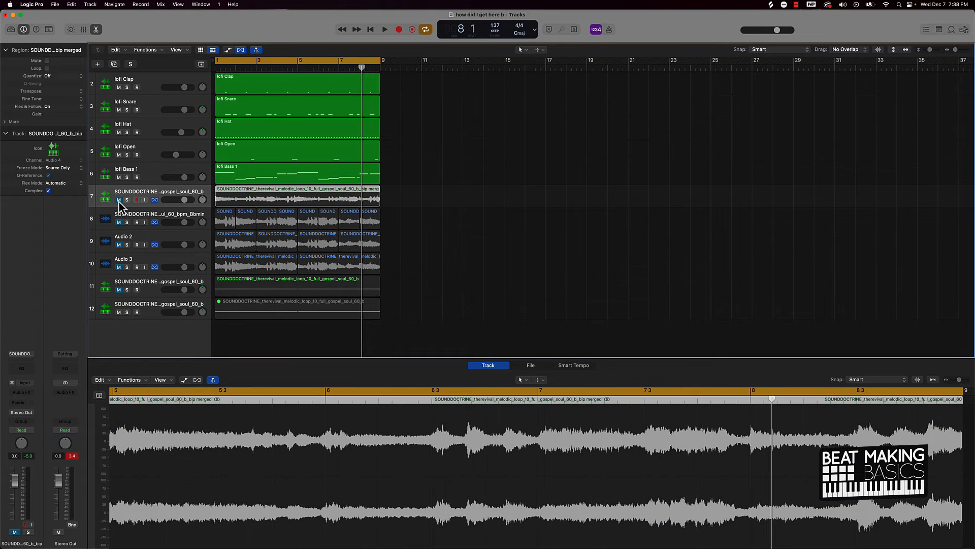
left_click(125, 227)
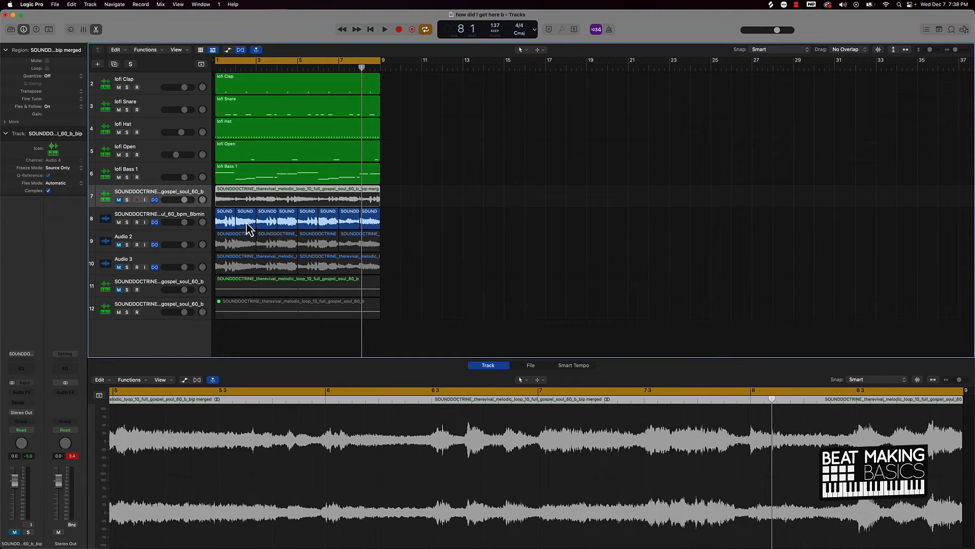
Step: Create a Quick Sampler track from the first chop on track 8 and audition it with Musical Typing
left_click_drag(228, 224, 134, 303)
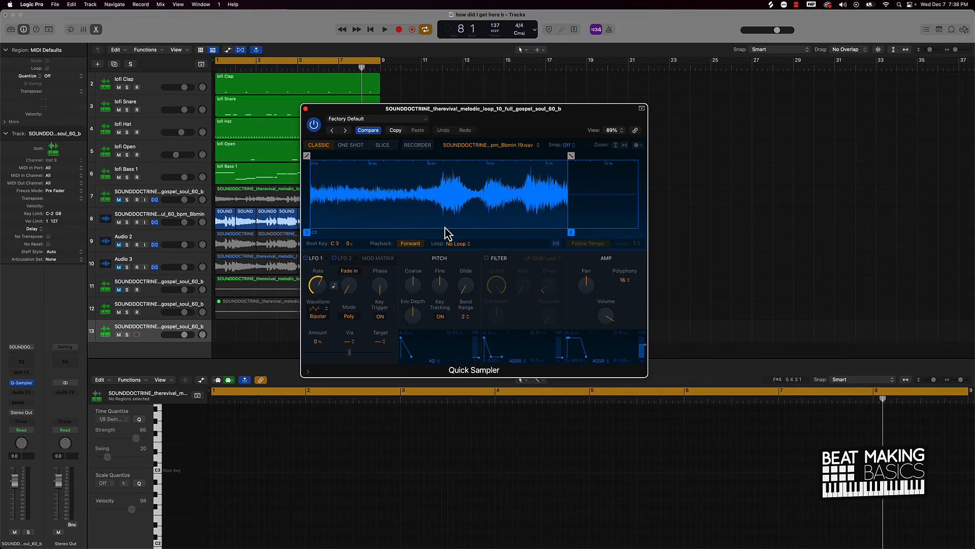
key("super+k")
key("k")
key("k")
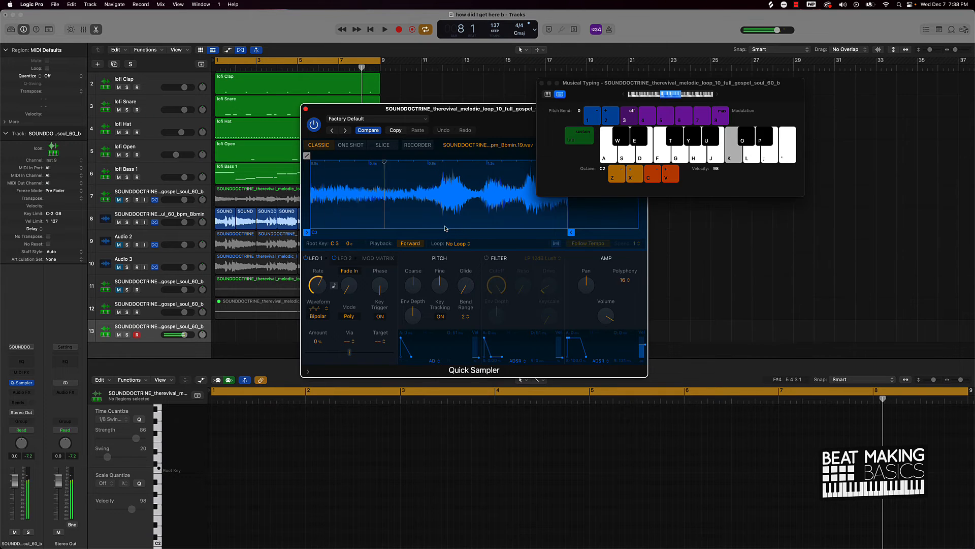
key("h")
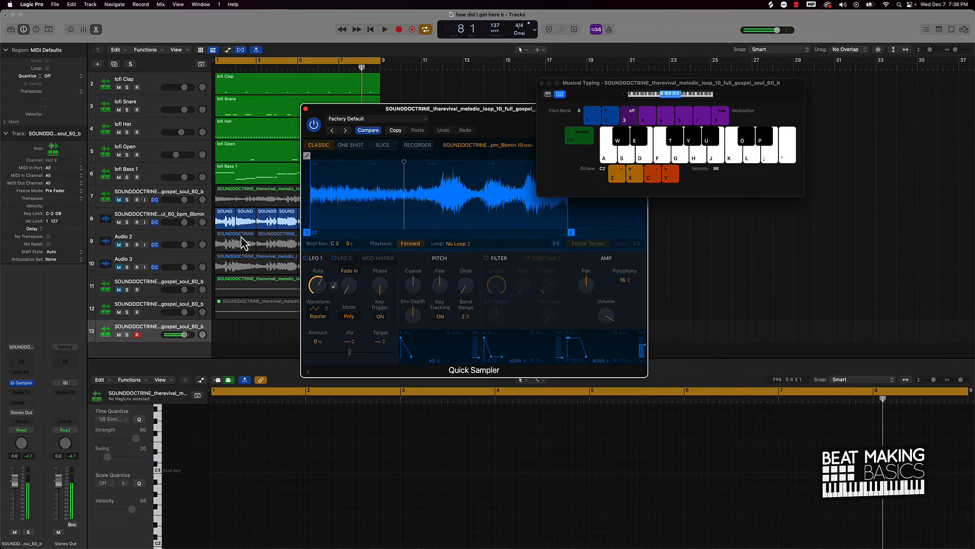
Step: Replace the sampler's audio with the second chop from track 8, audition it and mute track 8 again
left_click_drag(245, 221, 374, 204)
key("h")
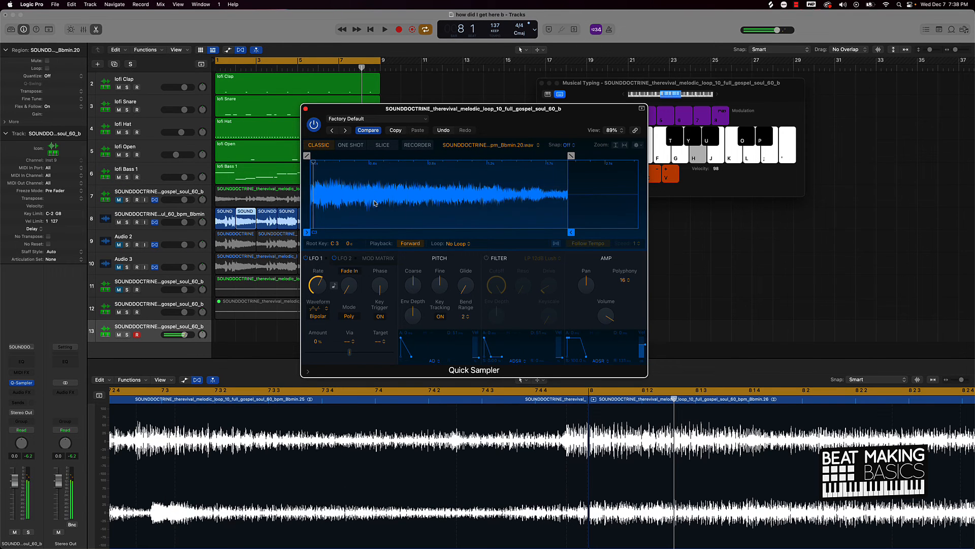
key("h")
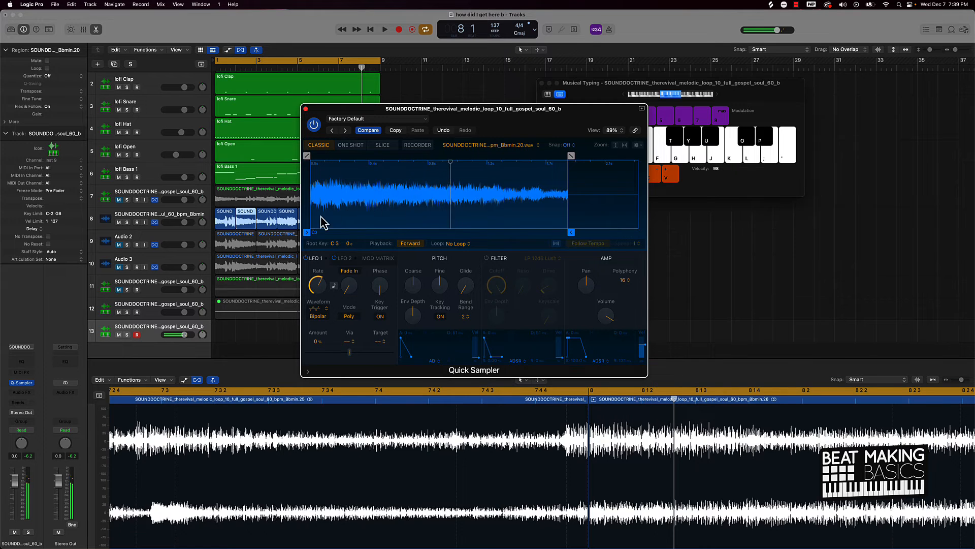
left_click(117, 230)
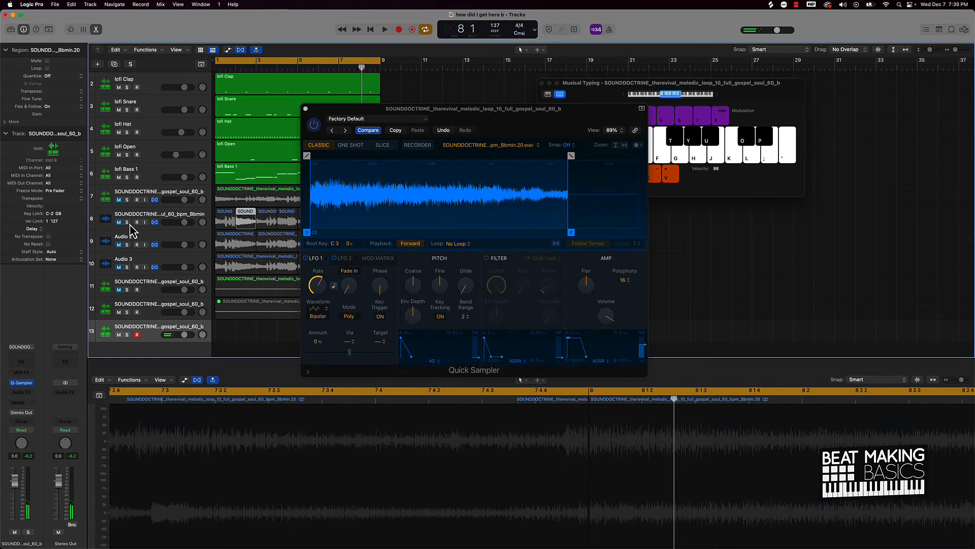
Step: Record four repeated notes of the second chop over bars 1 and 2 on track 13 and close Quick Sampler
key("r")
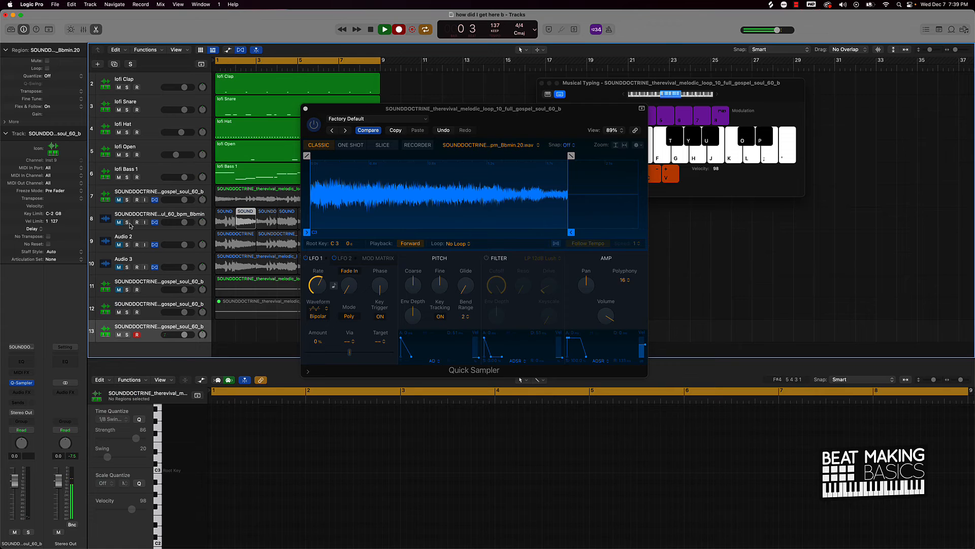
key("h")
key("h")
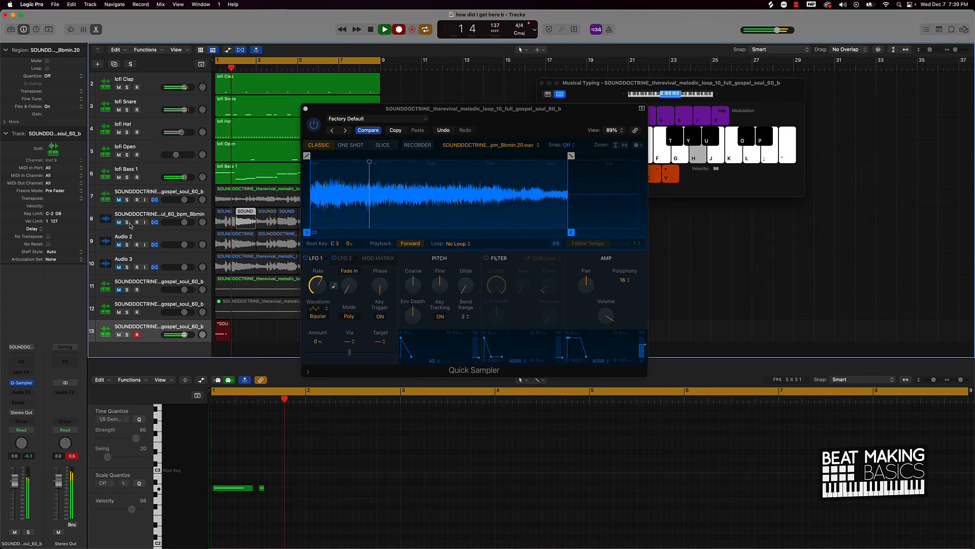
key("h")
key("h")
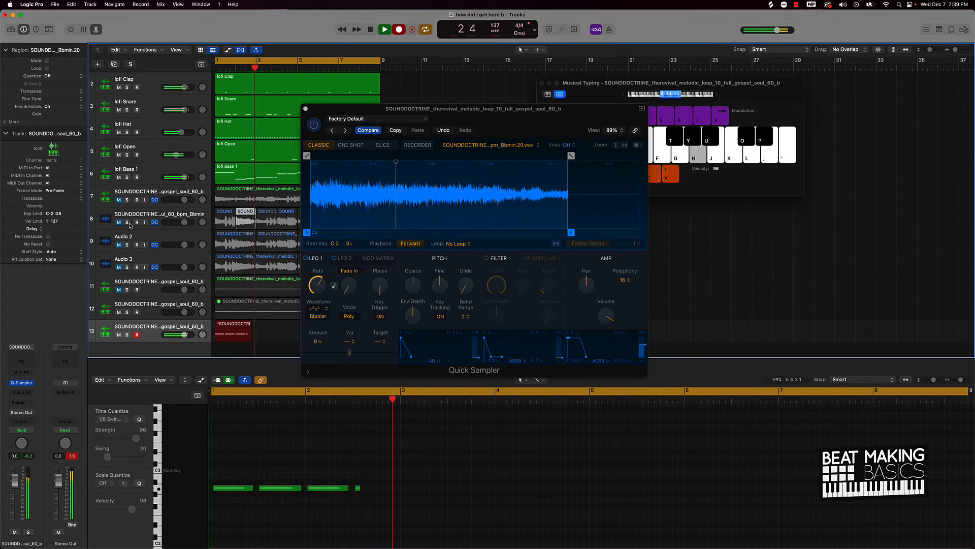
key("space")
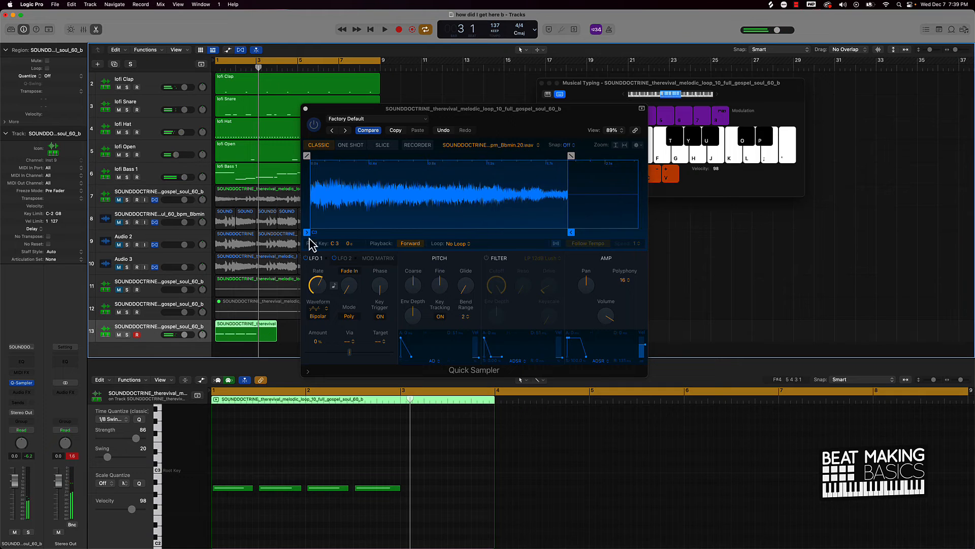
left_click(305, 109)
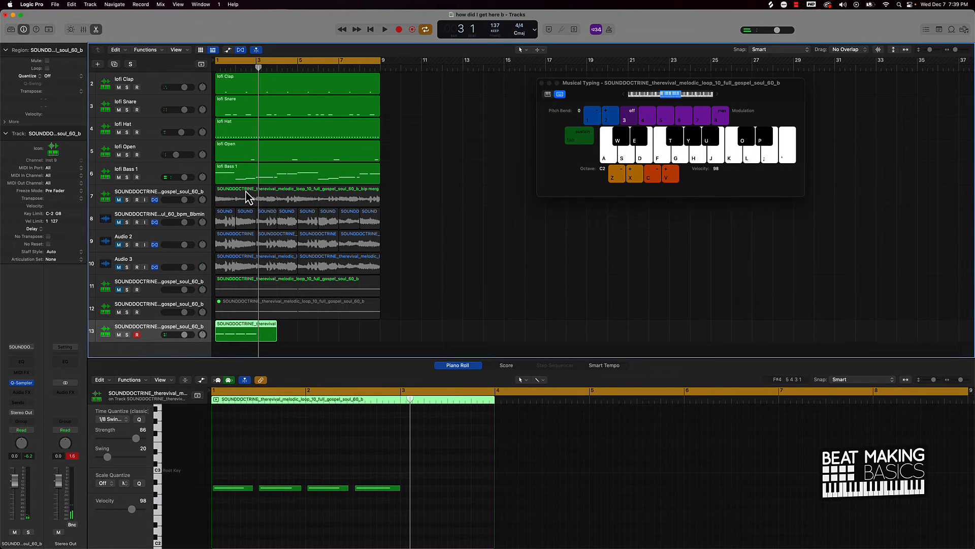
Step: Duplicate the sampler track as track 14, load the fourth chop from track 8 into its Quick Sampler and audition it
key("super+d")
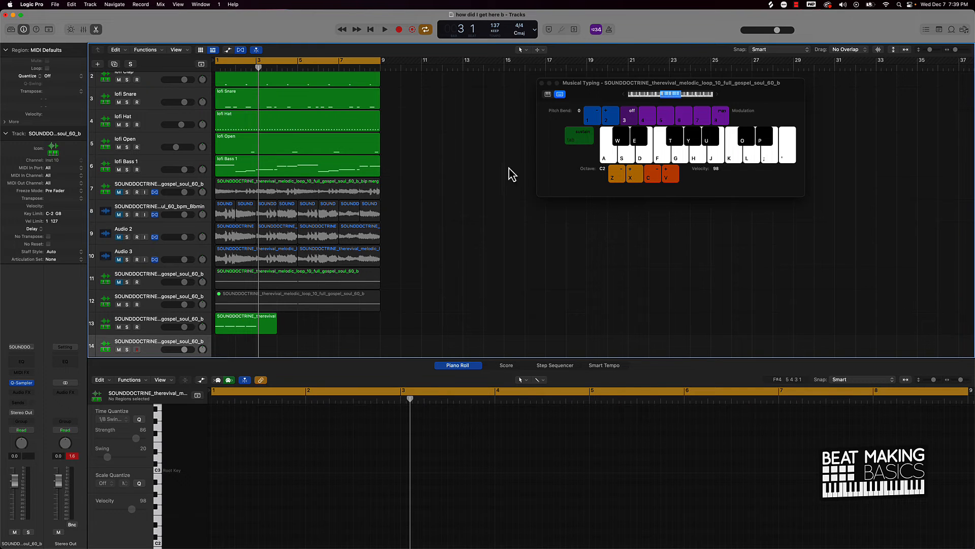
left_click(28, 385)
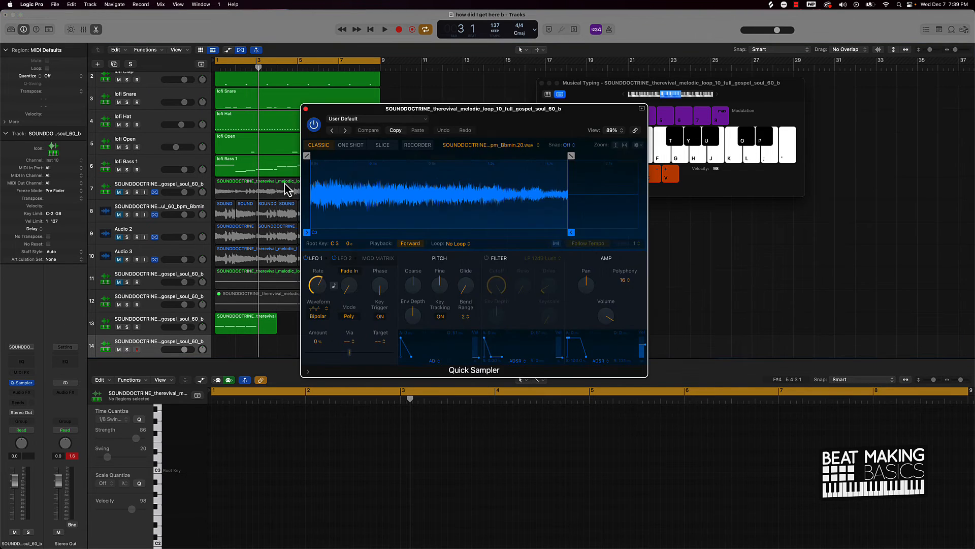
left_click_drag(421, 110, 507, 111)
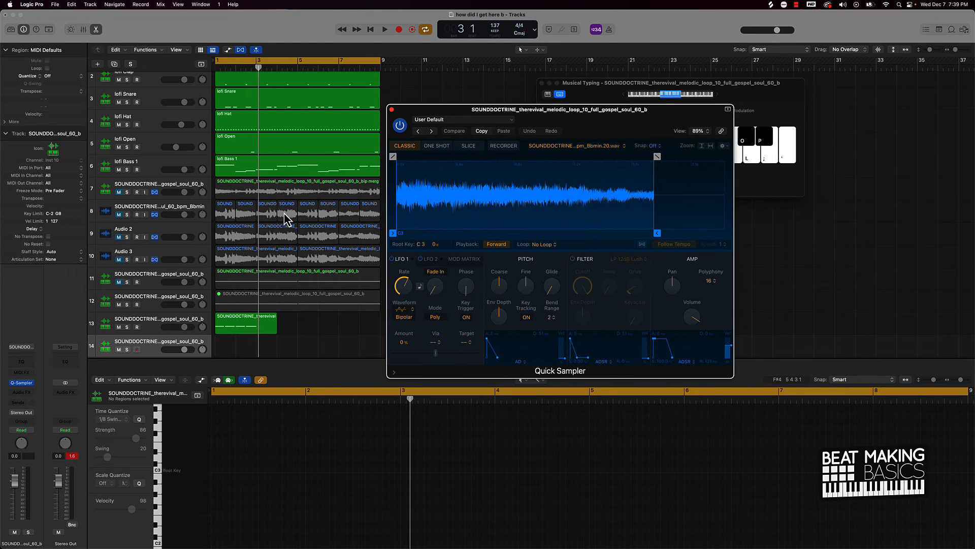
left_click_drag(287, 219, 446, 202)
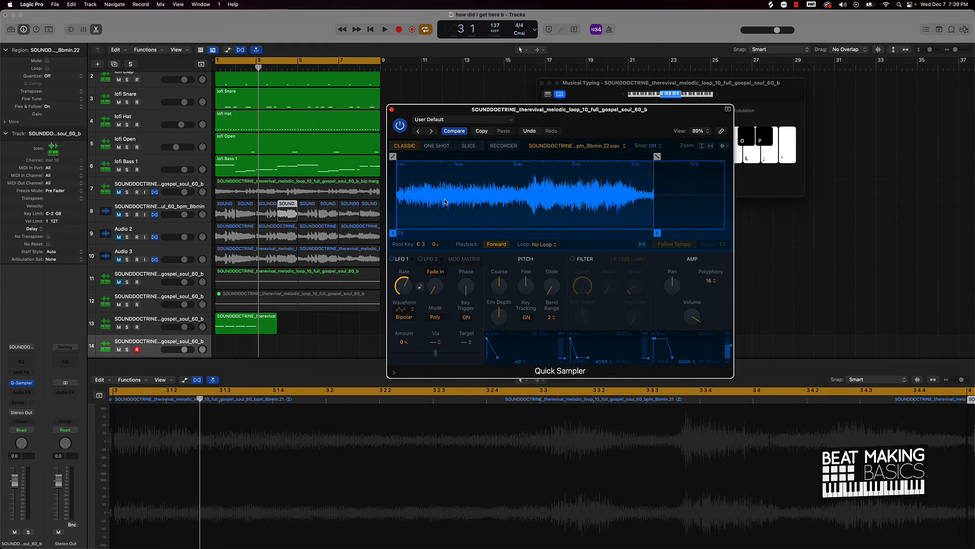
key("k")
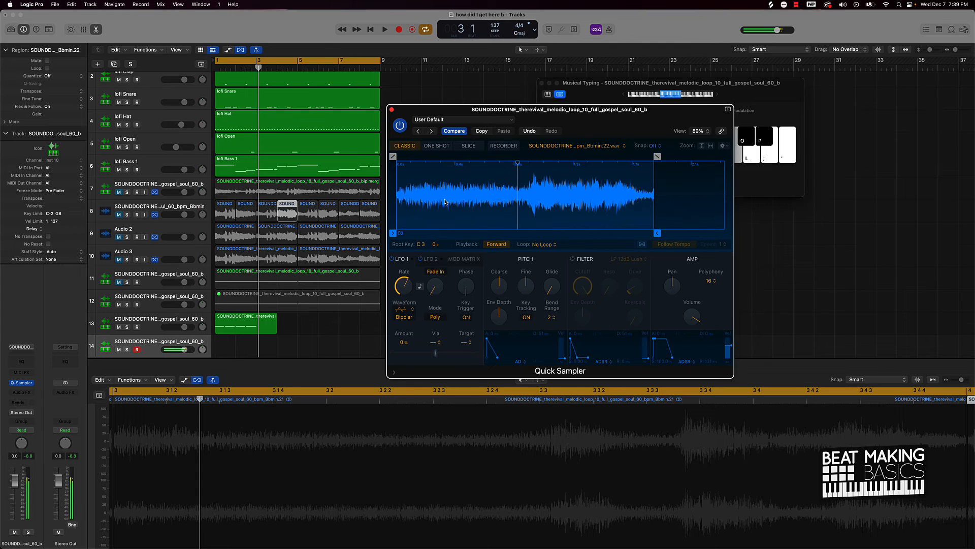
key("k")
key("k")
key("k")
Step: Try the third and sixth chops from track 8 in the new Quick Sampler and return to the fourth chop
left_click_drag(269, 216, 434, 200)
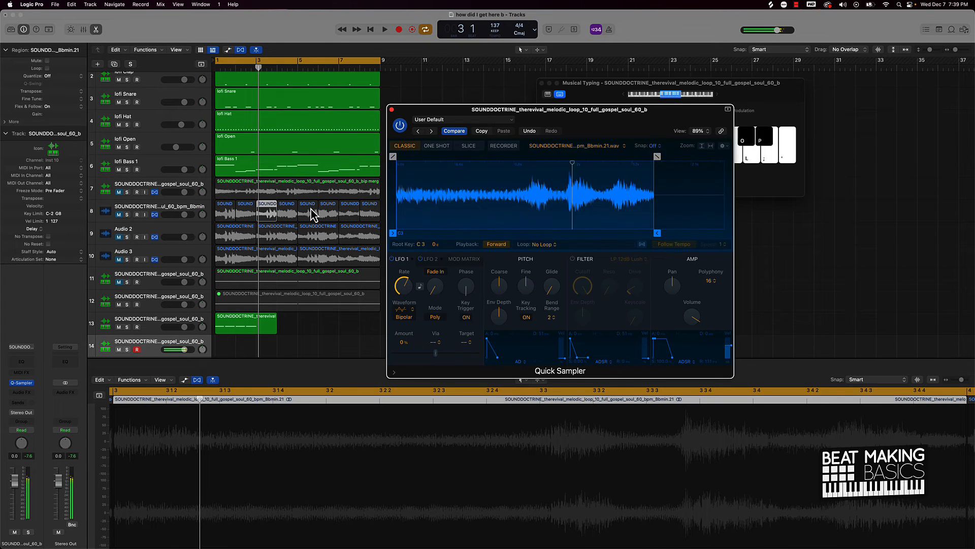
left_click(329, 215)
left_click(467, 204)
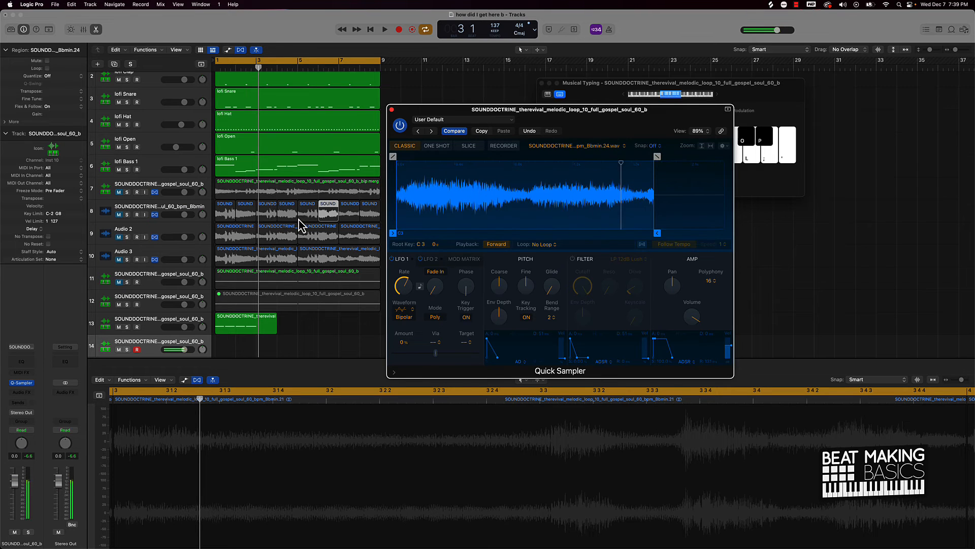
left_click_drag(287, 222, 460, 206)
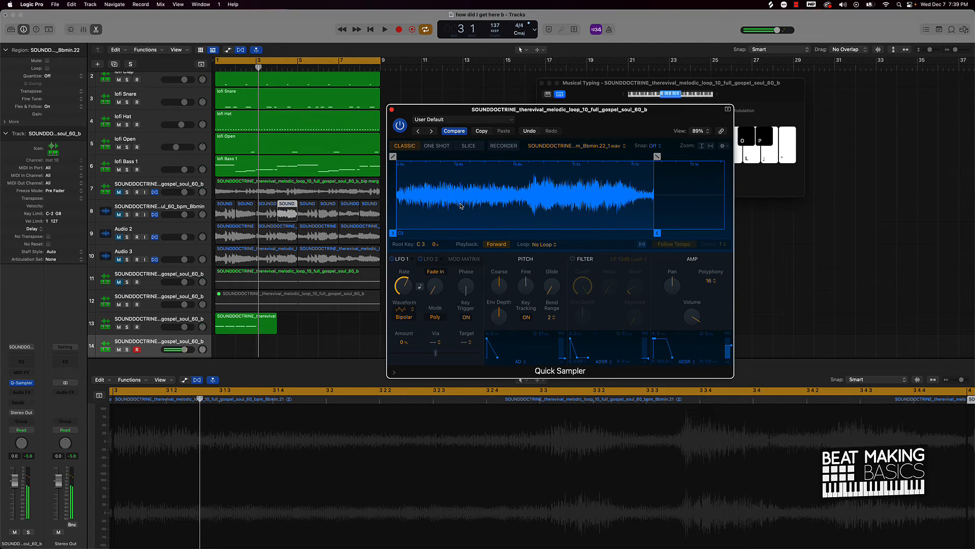
Step: Record two one-bar notes of the fourth chop over bars 3 and 4 on track 14 and enable Flex in Quick Sampler
key("r")
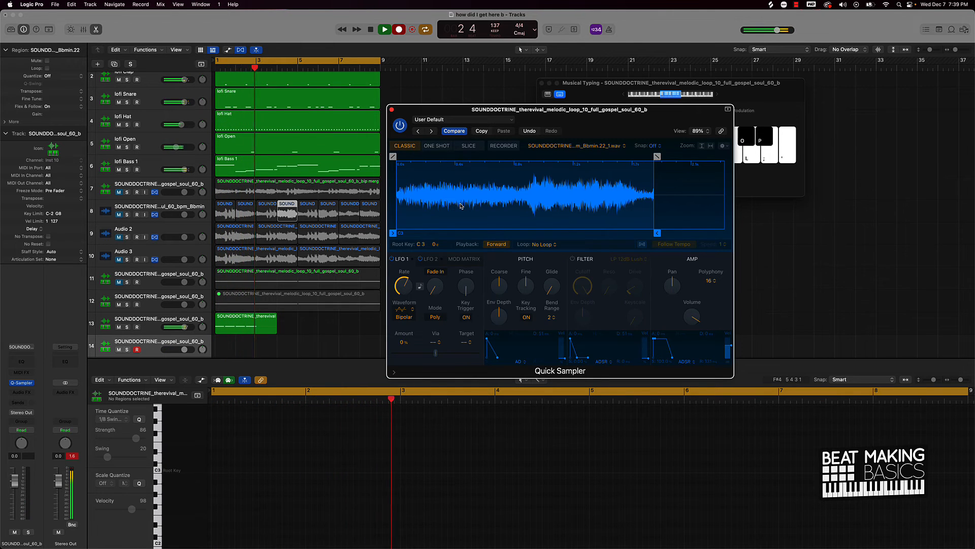
key("h")
key("h")
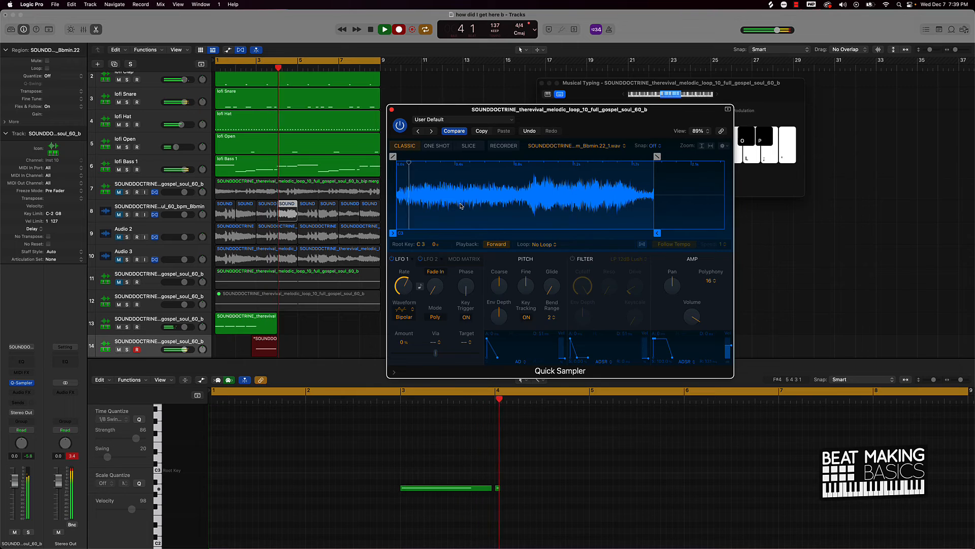
key("space")
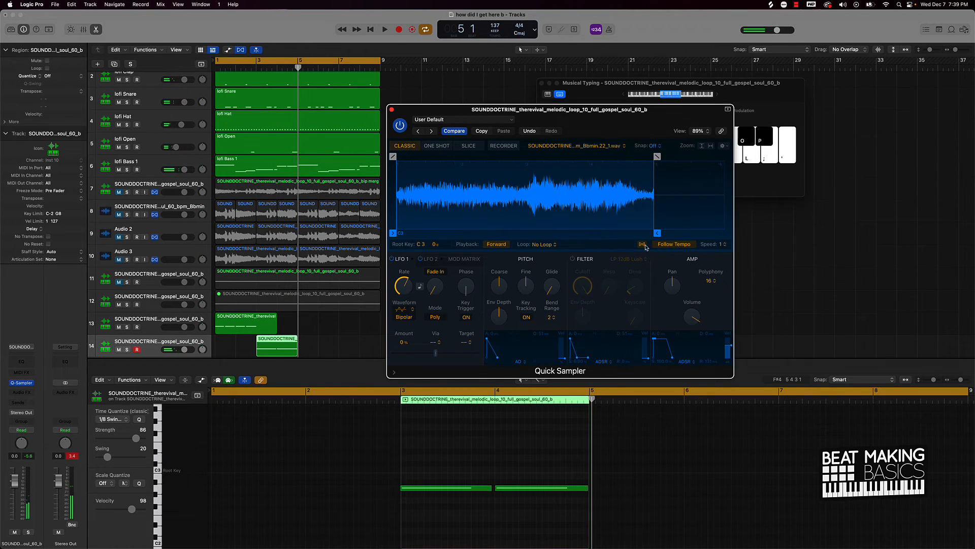
Step: Select all notes in the recorded sampler regions on tracks 14 and 13 and quantize them to 1/8 Swing A
left_click(502, 446)
key("super+a")
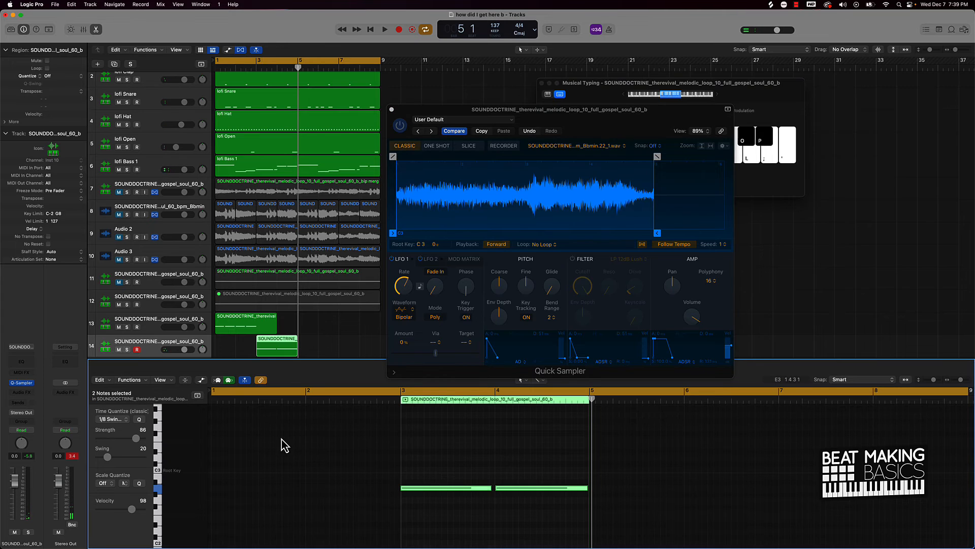
left_click(261, 329)
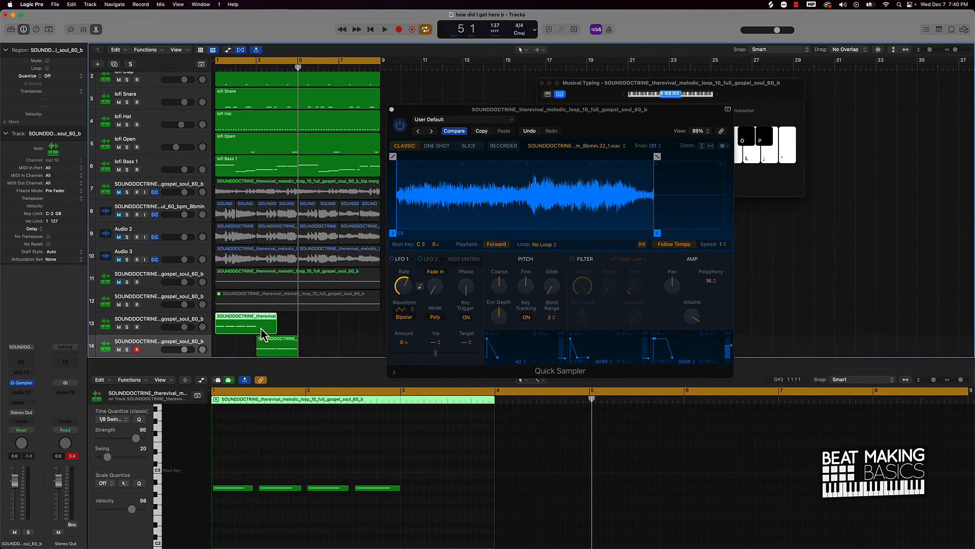
left_click(391, 455)
key("super+a")
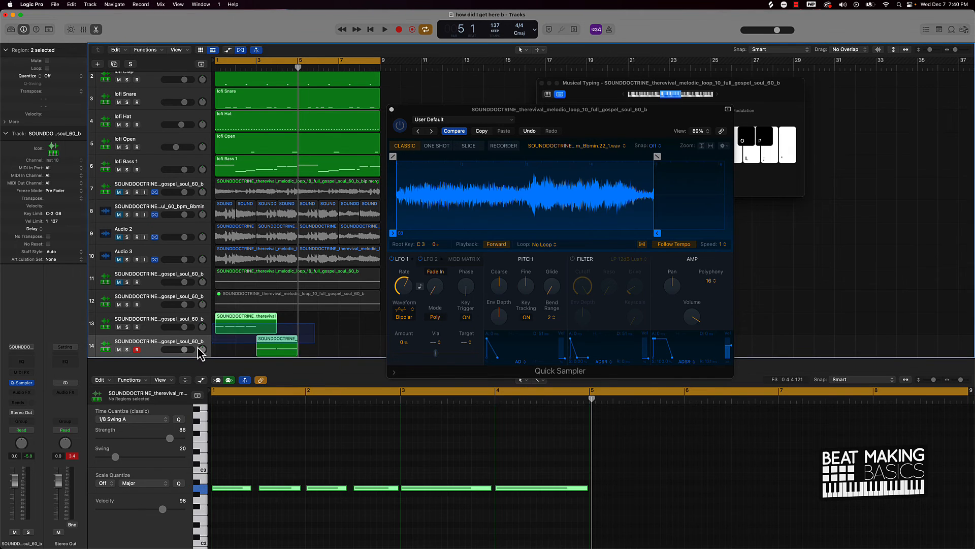
Step: Repeat the sampler regions on tracks 13 and 14 so the copied pattern starts at bar 5
left_click(260, 346, "shift")
left_click_drag(224, 319, 321, 338)
left_click(316, 333)
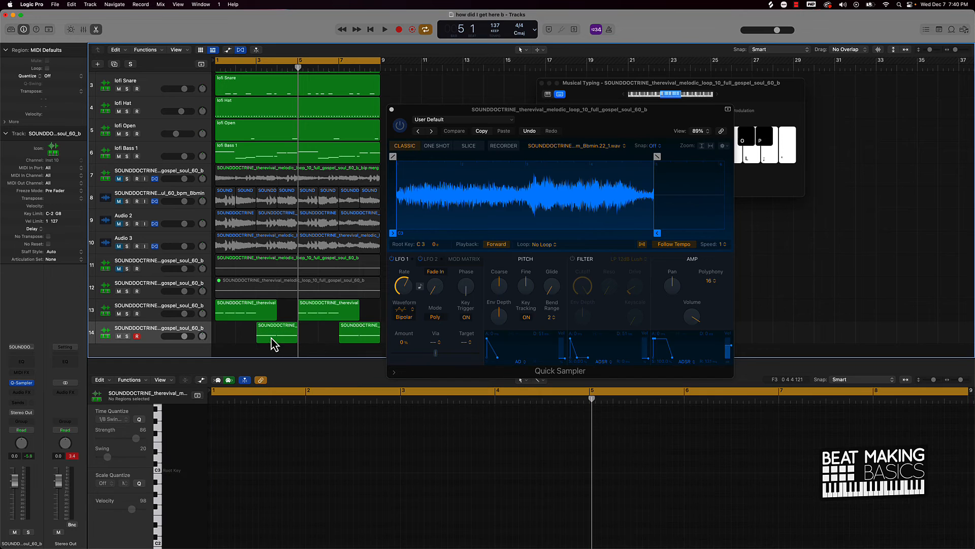
Step: Extend the regions on tracks 13 and 14 to fill bars 1–4 and 5–8 completely and play back the loop
scroll(246, 338, "down", 3)
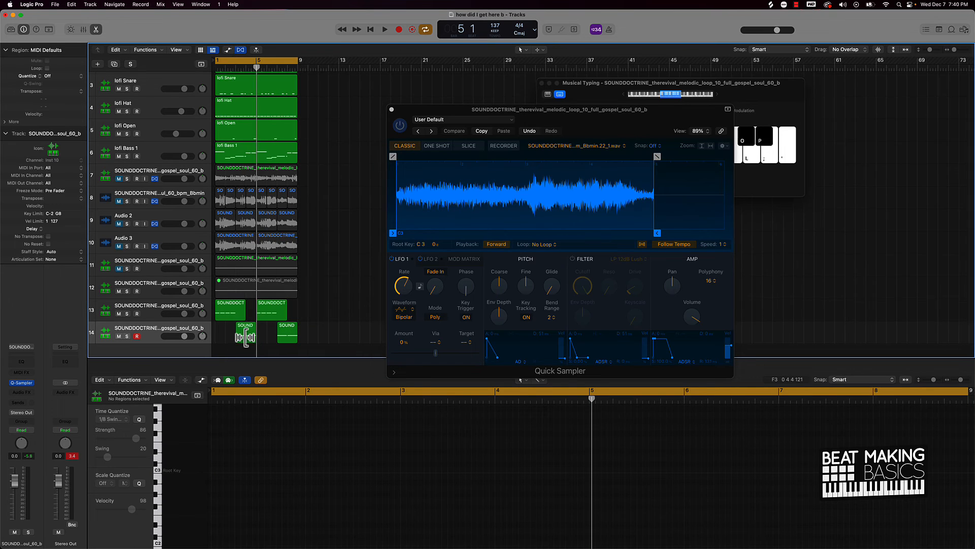
left_click_drag(286, 318, 208, 341)
left_click(240, 311)
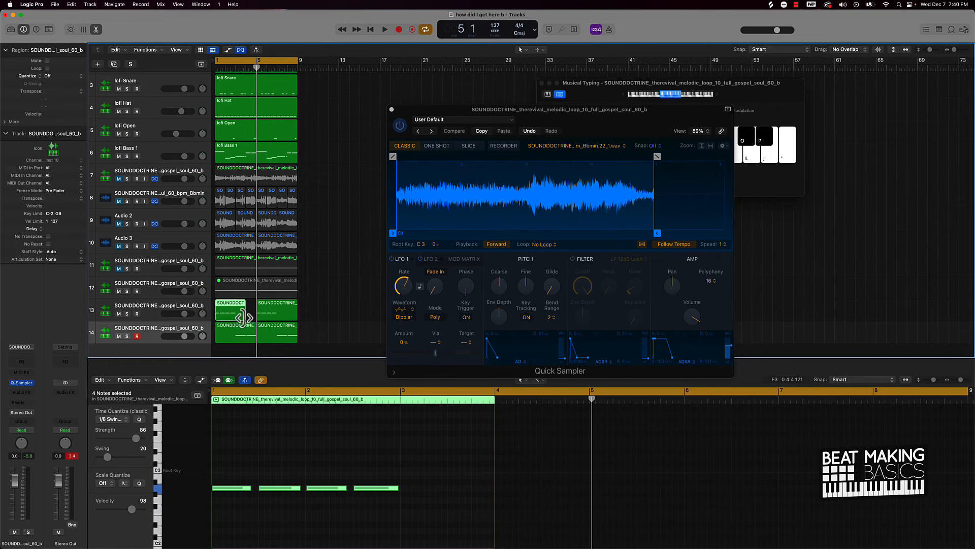
left_click(334, 318)
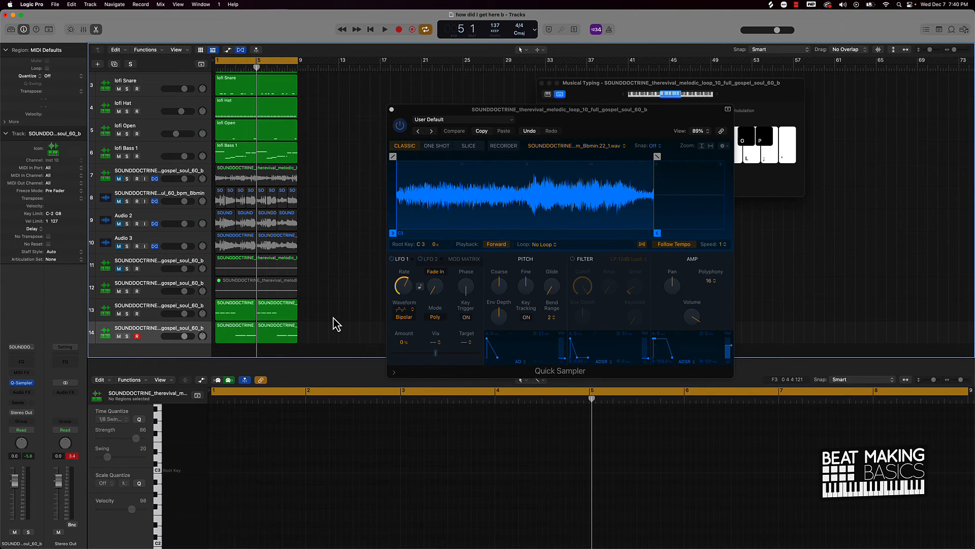
key("space")
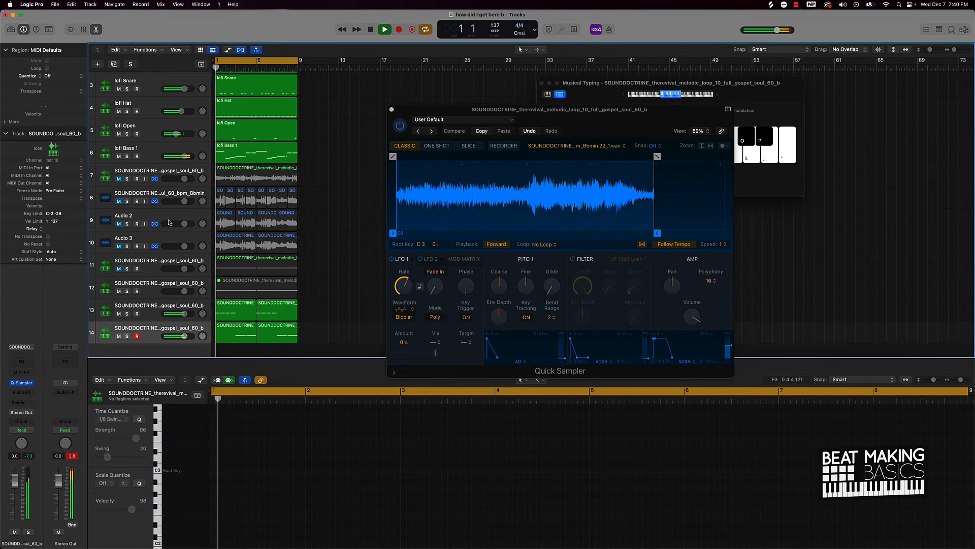
key("space")
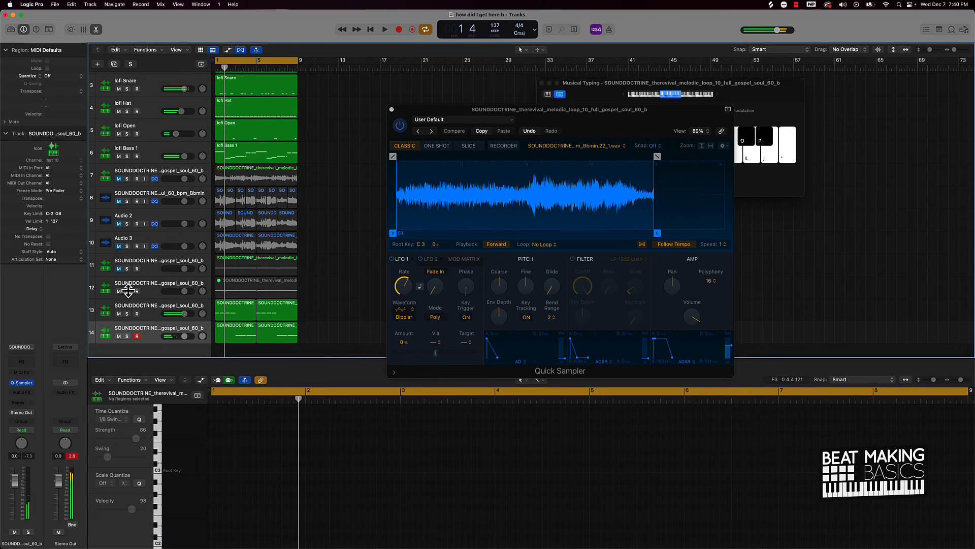
Step: Add one software instrument track using the Default Patch and close the Quick Sampler window
left_click(98, 64)
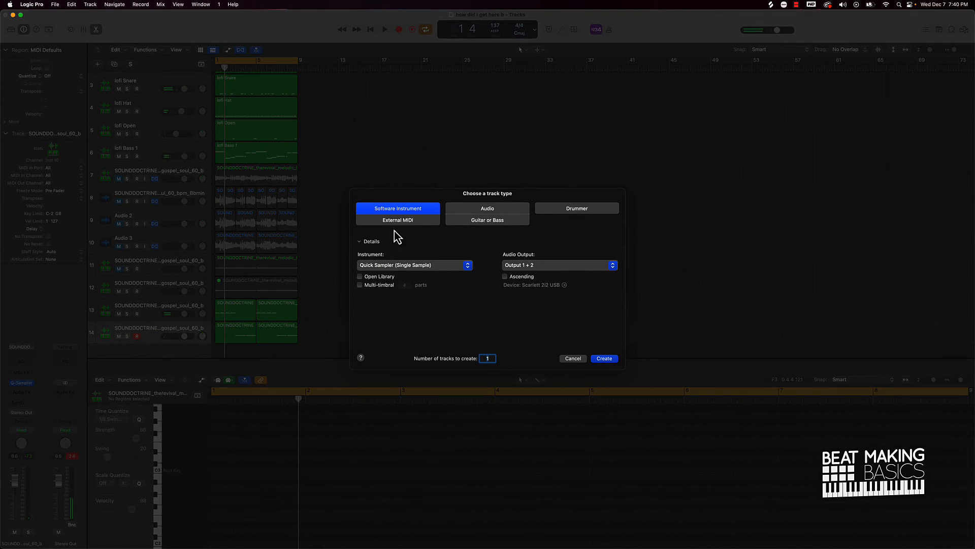
left_click(406, 268)
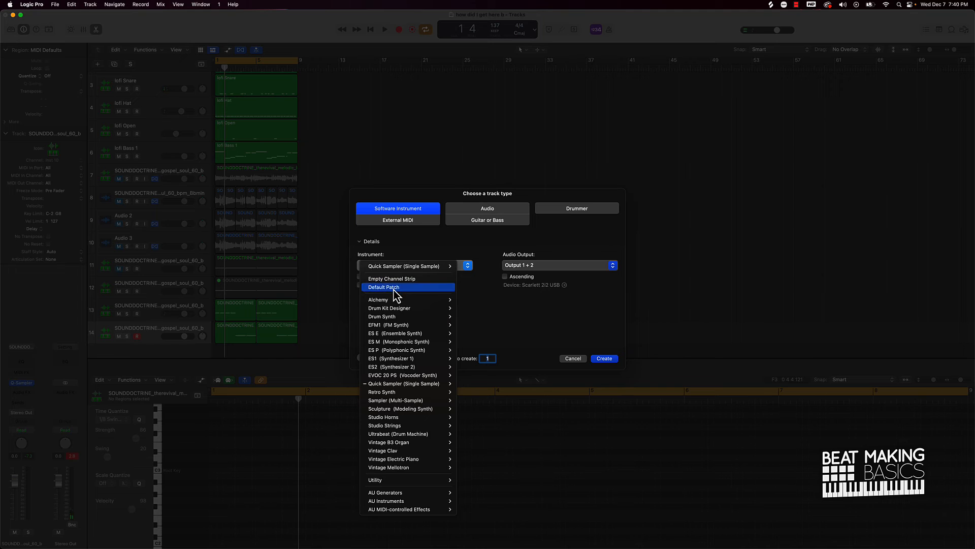
left_click(391, 287)
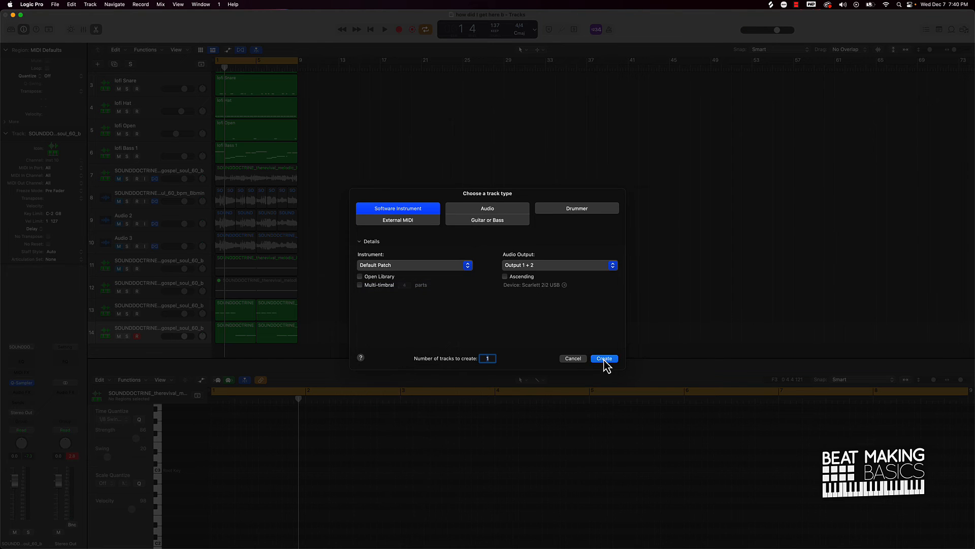
left_click(604, 358)
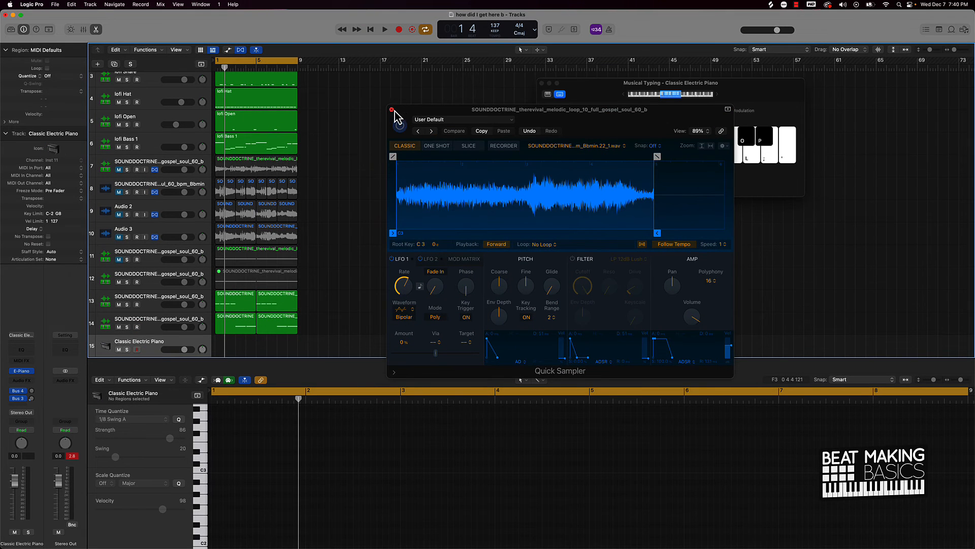
left_click(392, 110)
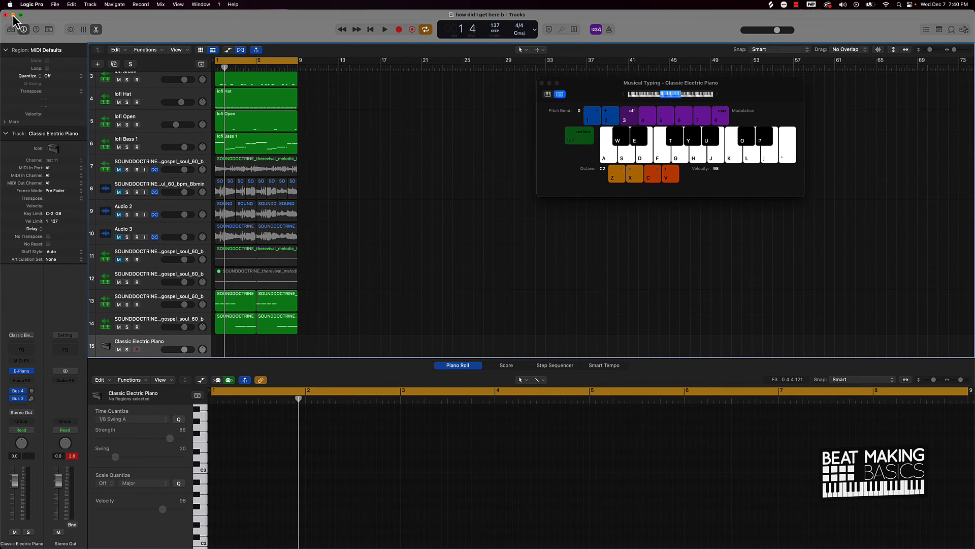
Step: Load the Boesendorfer Grand Piano patch from the Library's Piano category onto the new track 15
left_click(11, 29)
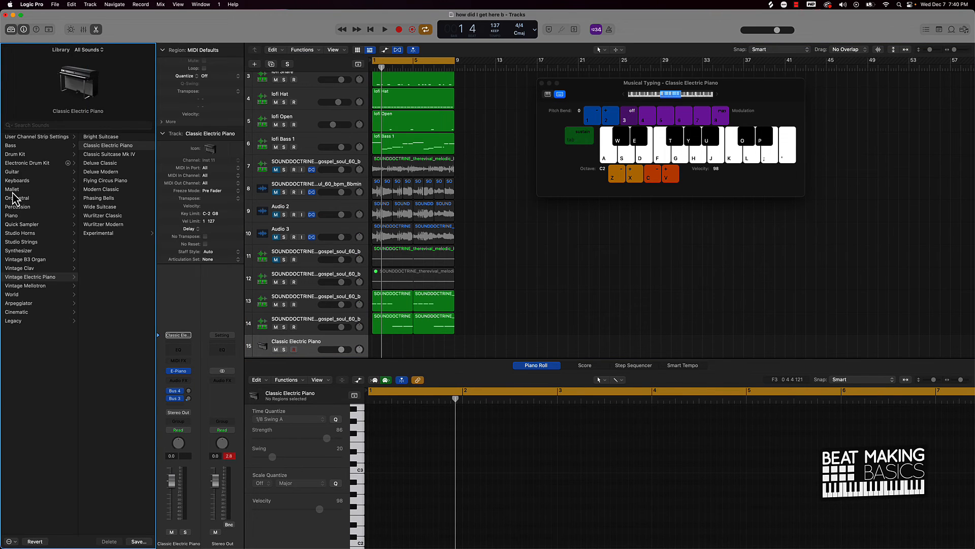
left_click(13, 217)
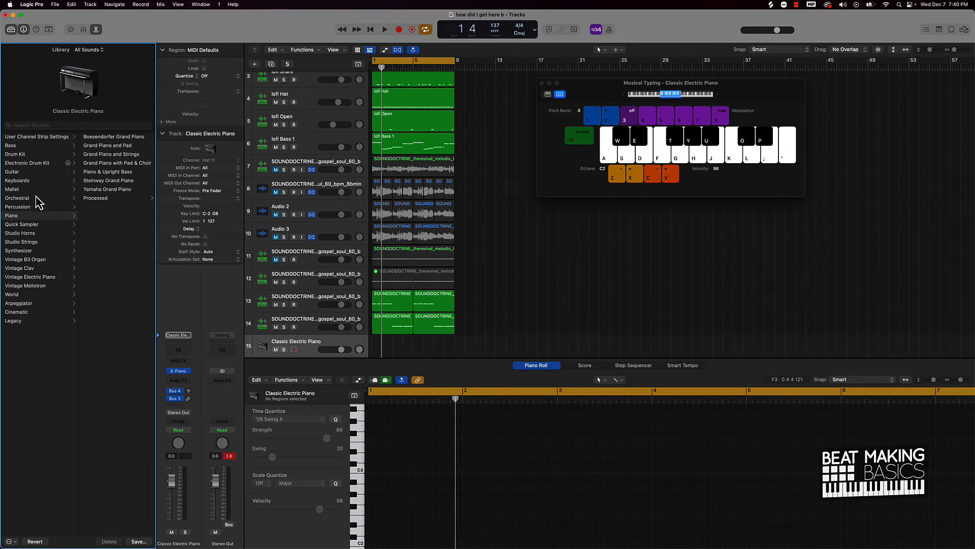
left_click(123, 138)
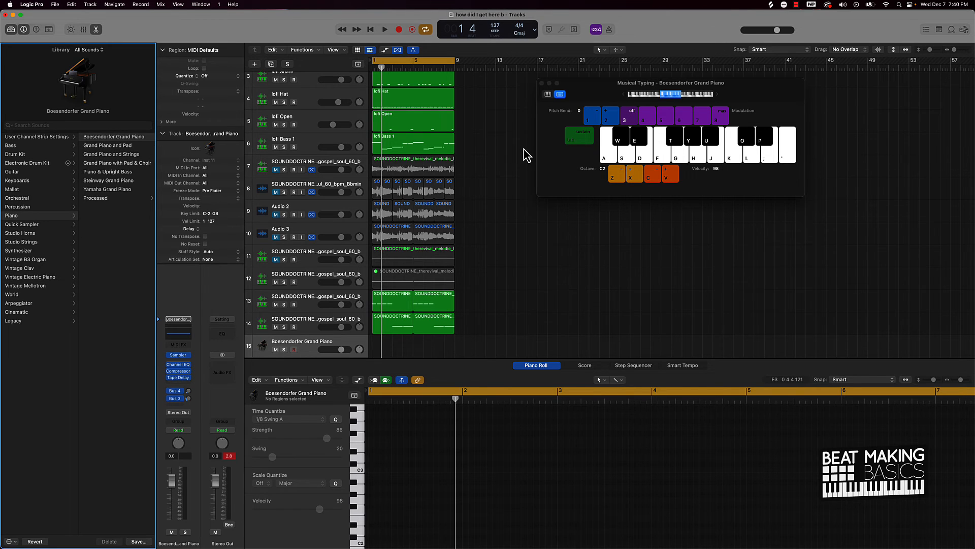
Step: Try out a piano melody, first alone and with the octave raised to C3 over the playing loop
key("k")
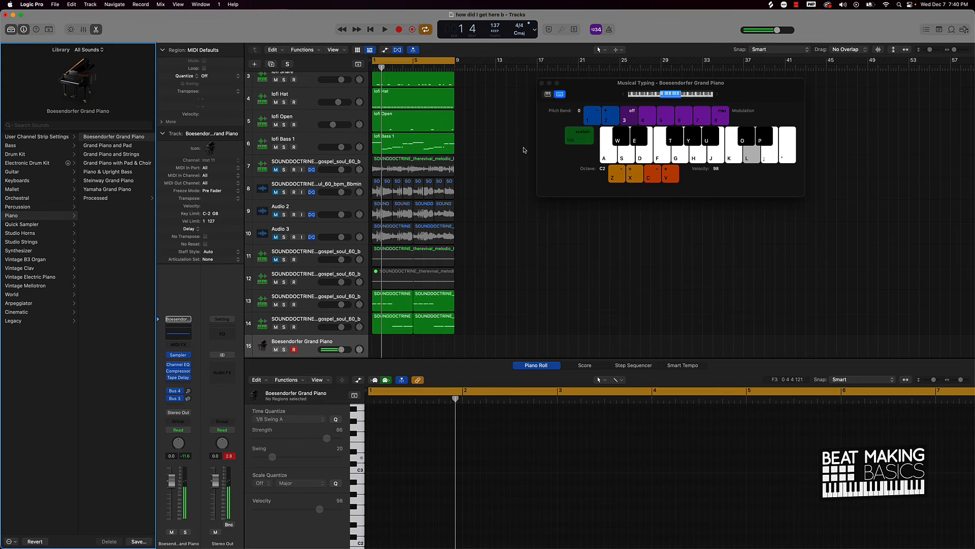
key("k")
key("j")
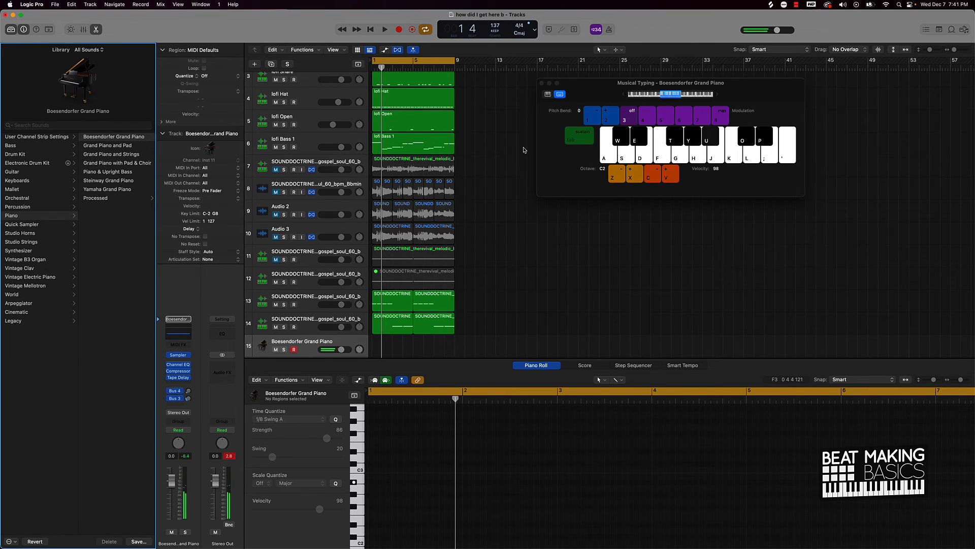
key("l")
key("k")
key("u")
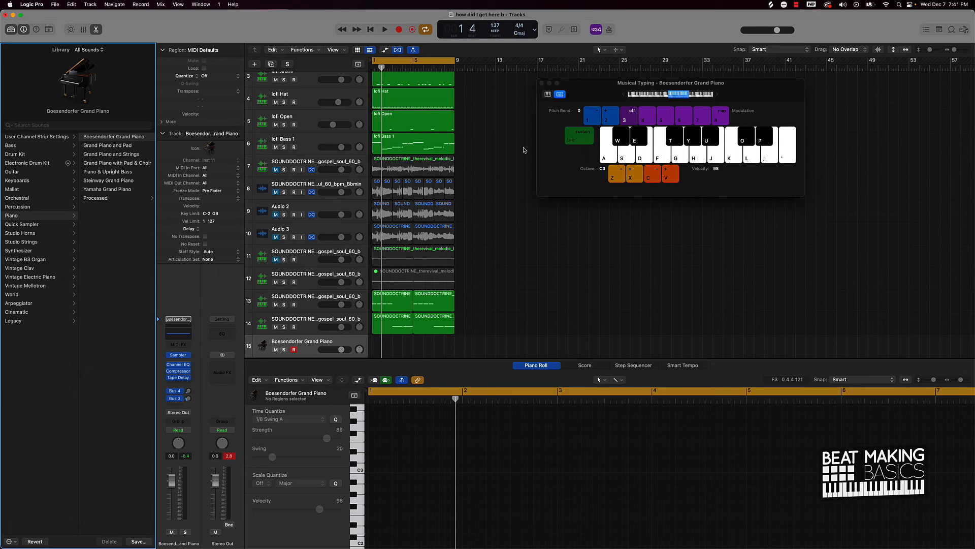
key("space")
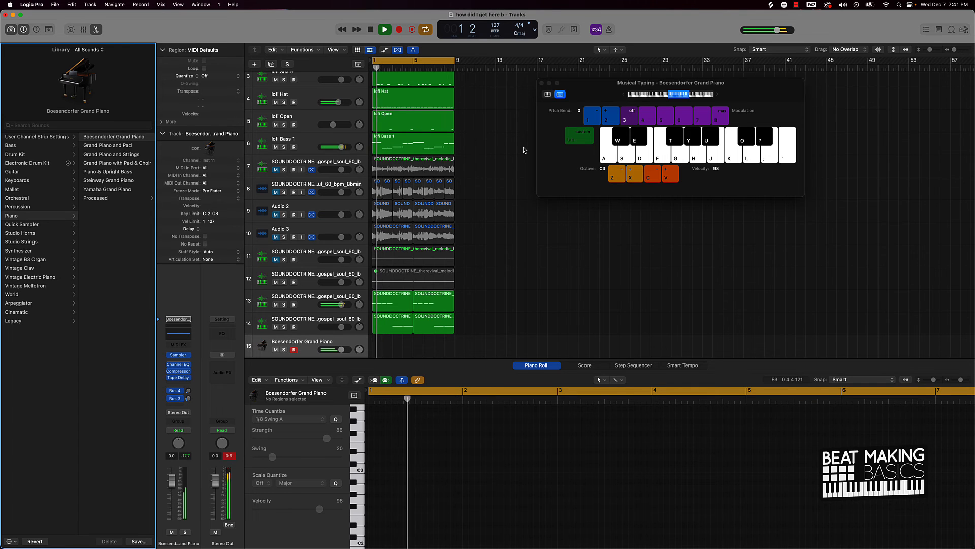
key("k")
key("u")
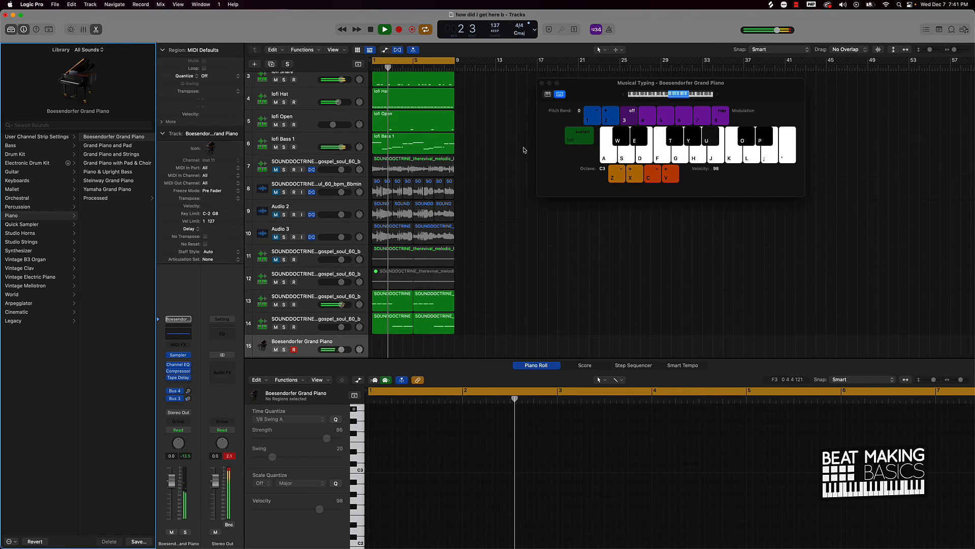
key("g")
key("space")
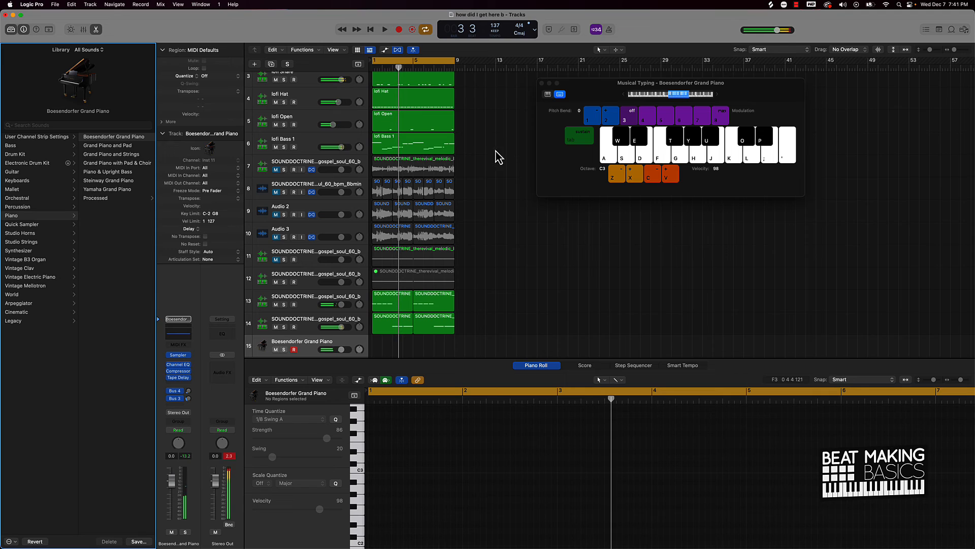
Step: Set the piano to 6.0 dB against lowered tracks 13 and 14, and record a descending melody at octave C4 over the eight-bar loop
left_click_drag(341, 349, 349, 349)
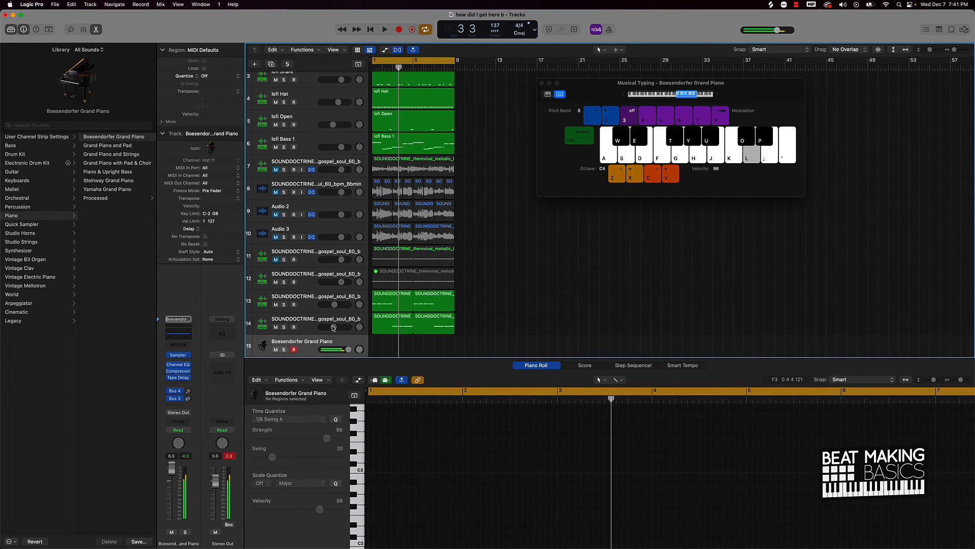
key("Return")
key("space")
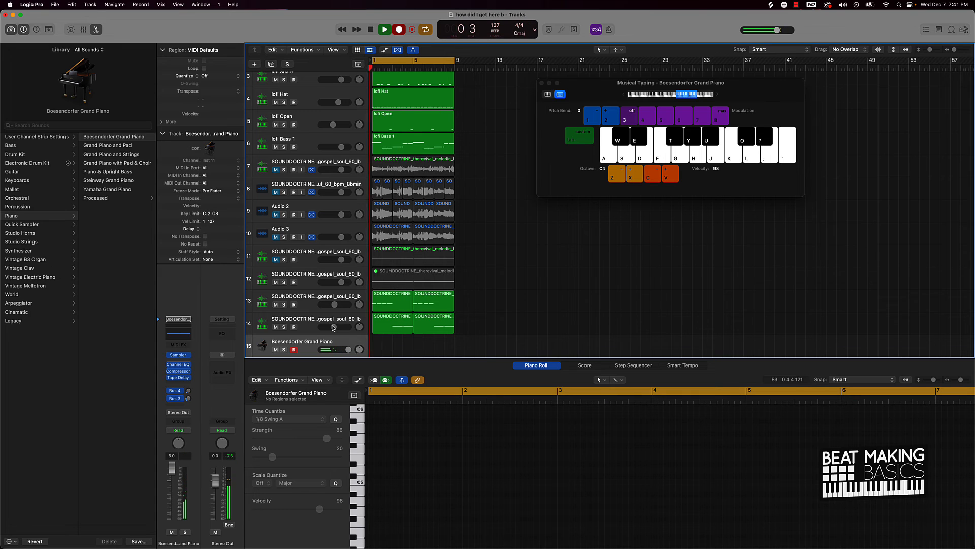
key("l")
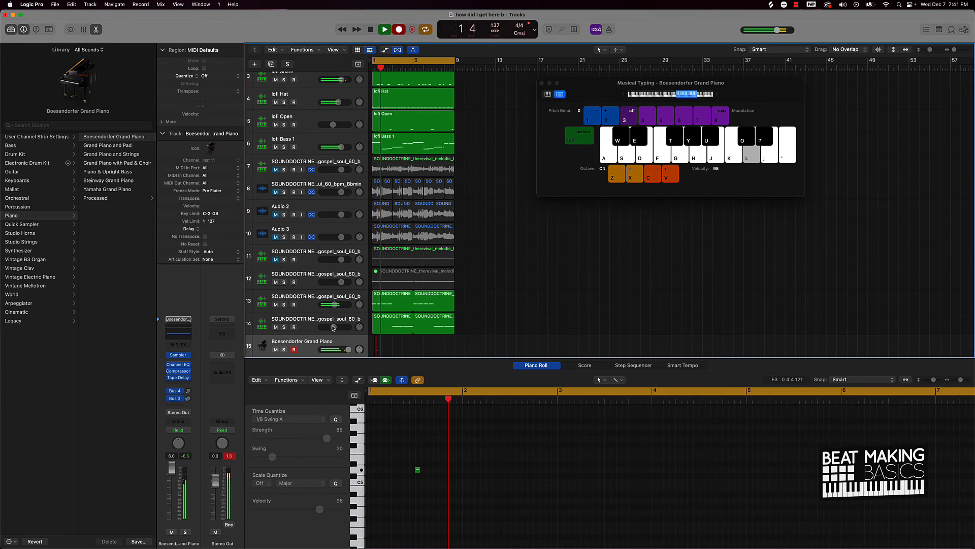
key("k")
key("u")
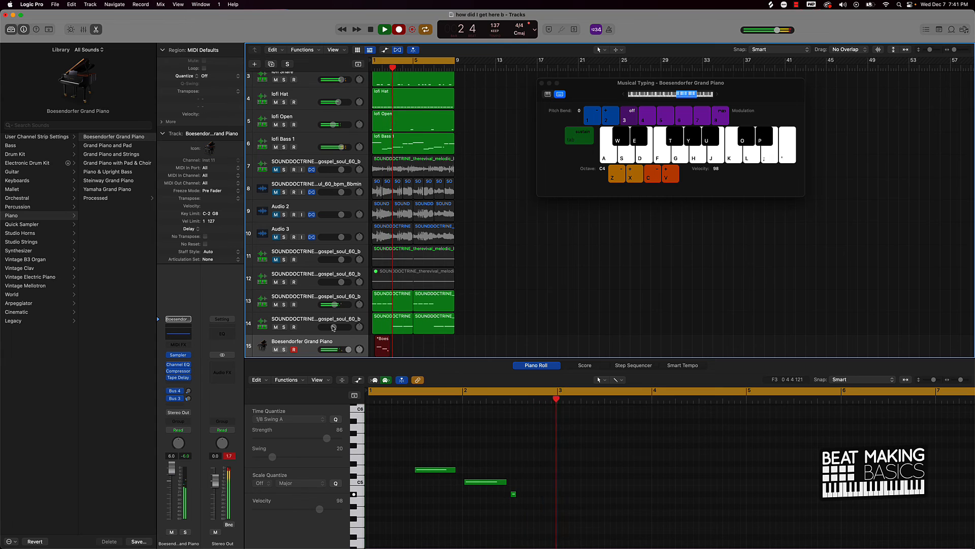
key("g")
key("f")
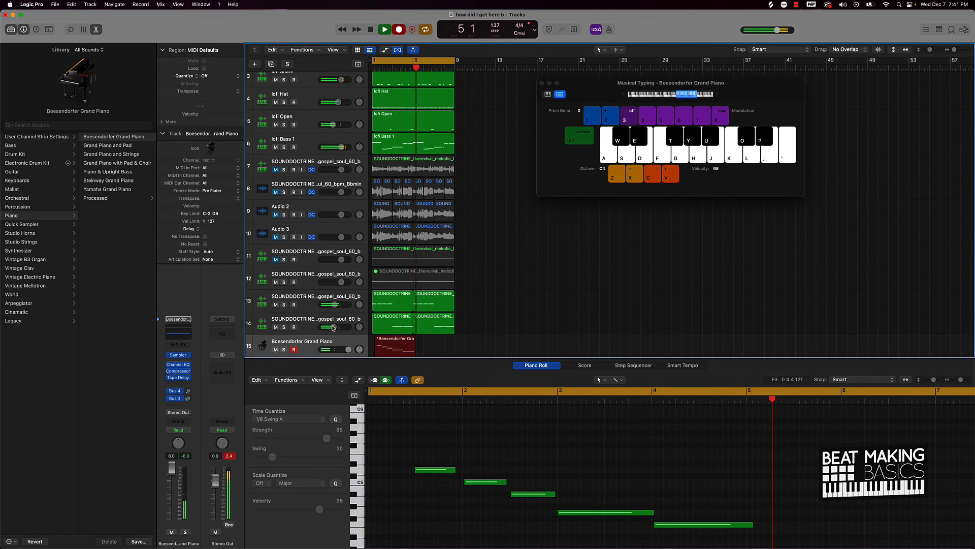
key("k")
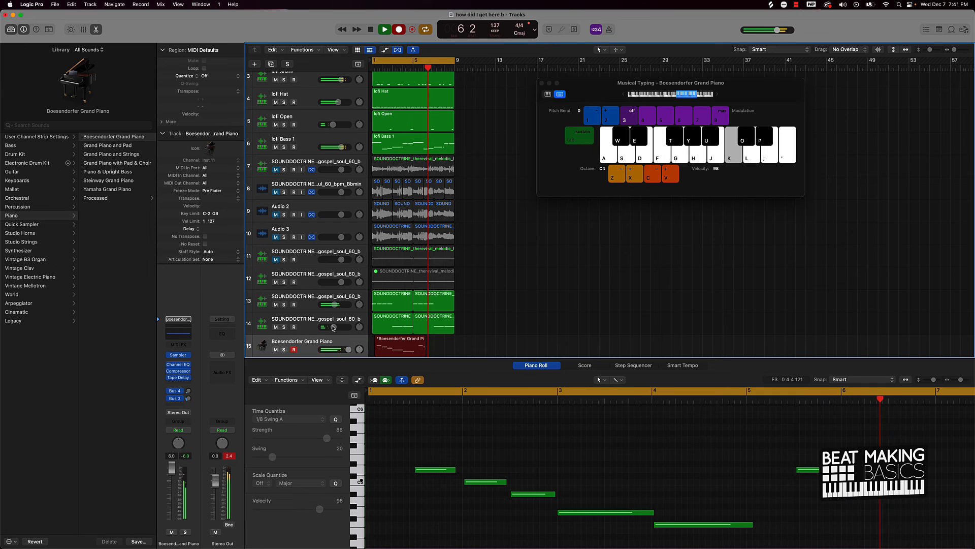
key("l")
key("g")
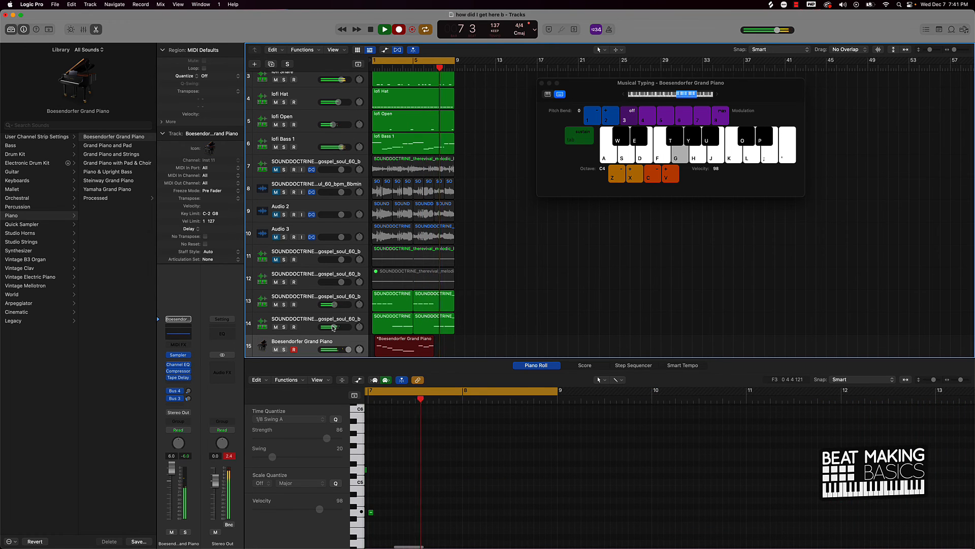
key("f")
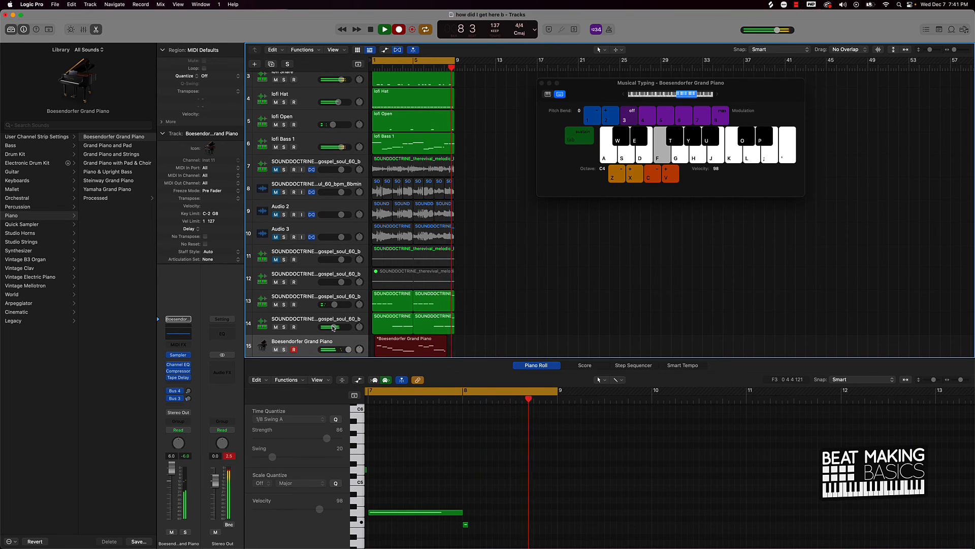
key("l")
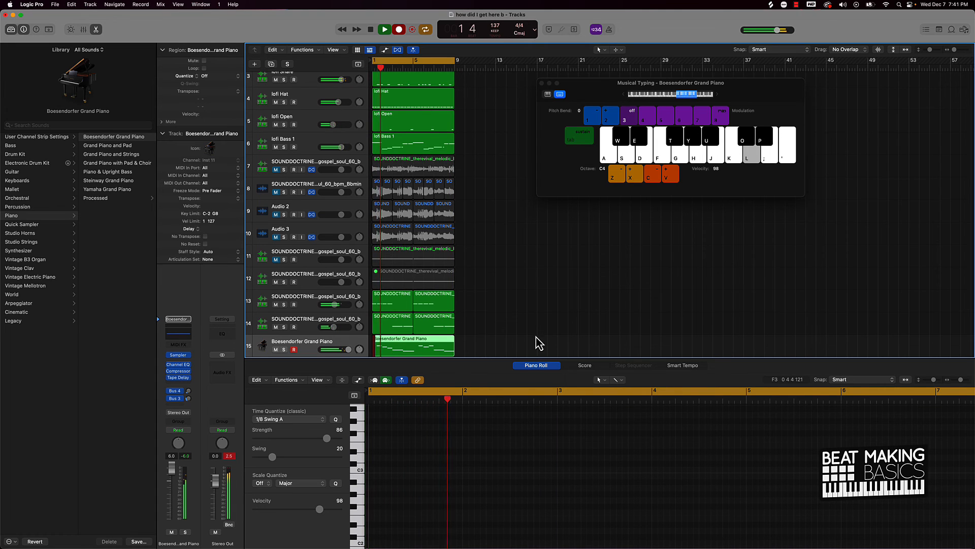
Step: Extend the piano region's start to bar 1, quantize all its notes to 1/8 Swing A and play the loop without recording
left_click(515, 339)
left_click(402, 344)
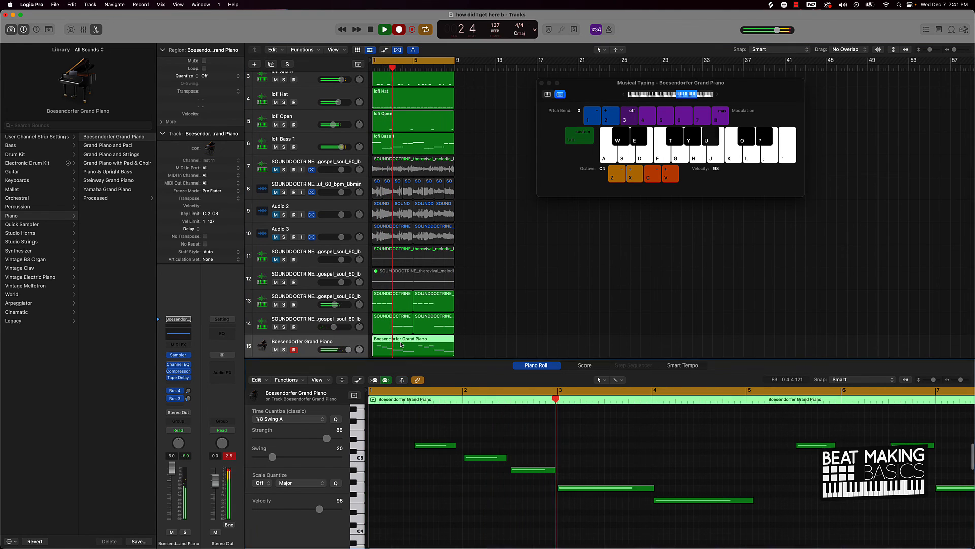
key("g")
key("f")
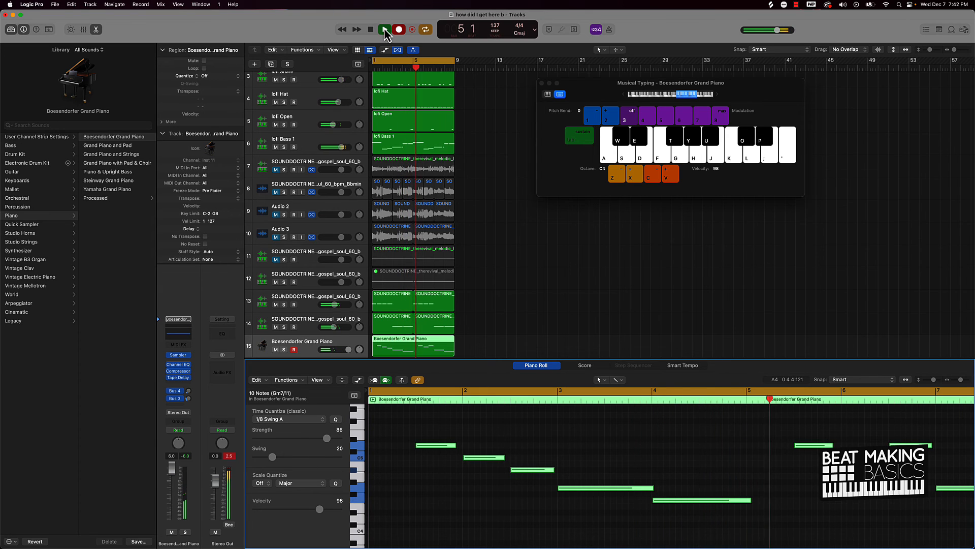
key("l")
left_click(496, 282)
key("k")
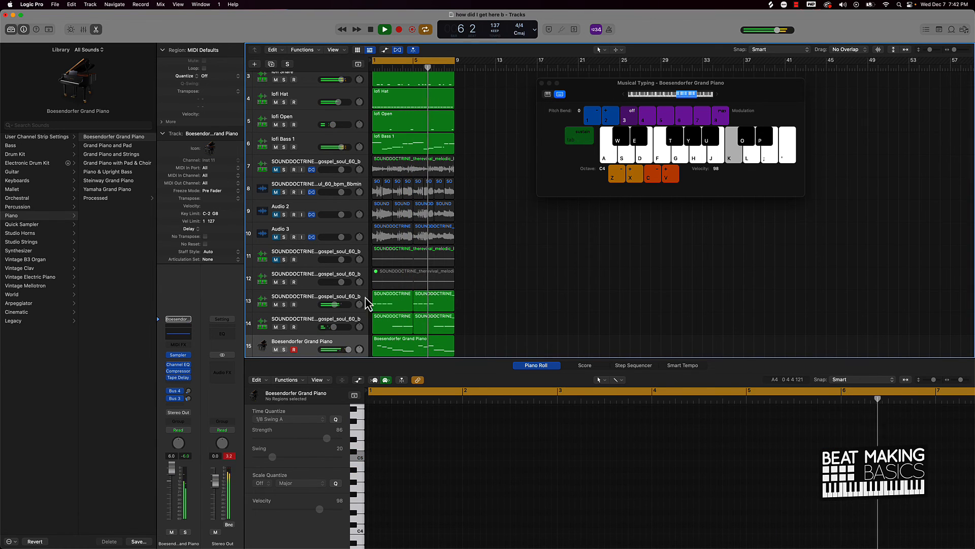
key("g")
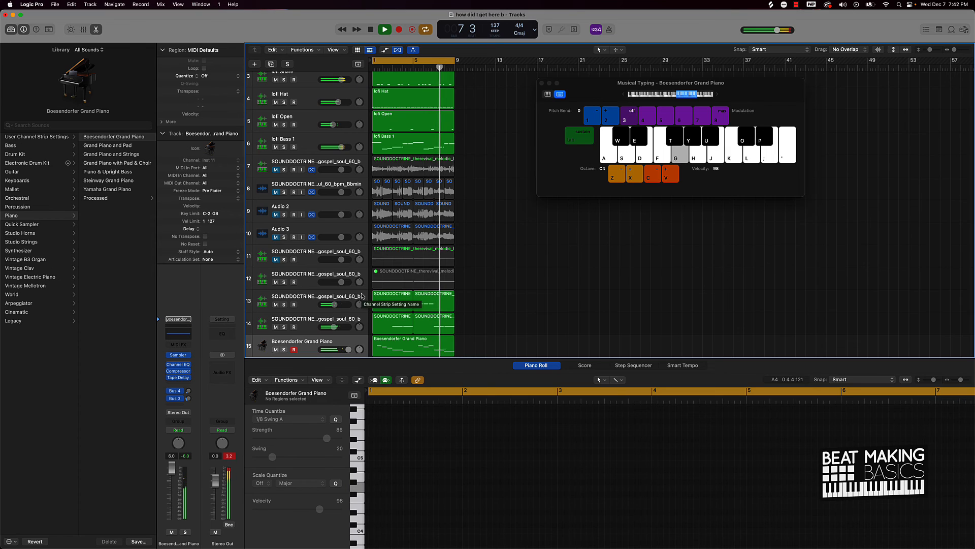
key("f")
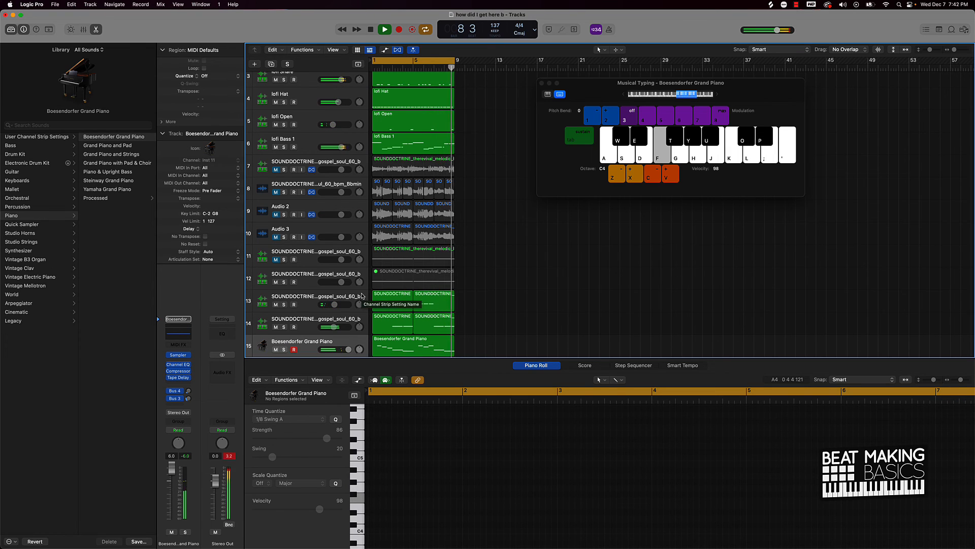
key("l")
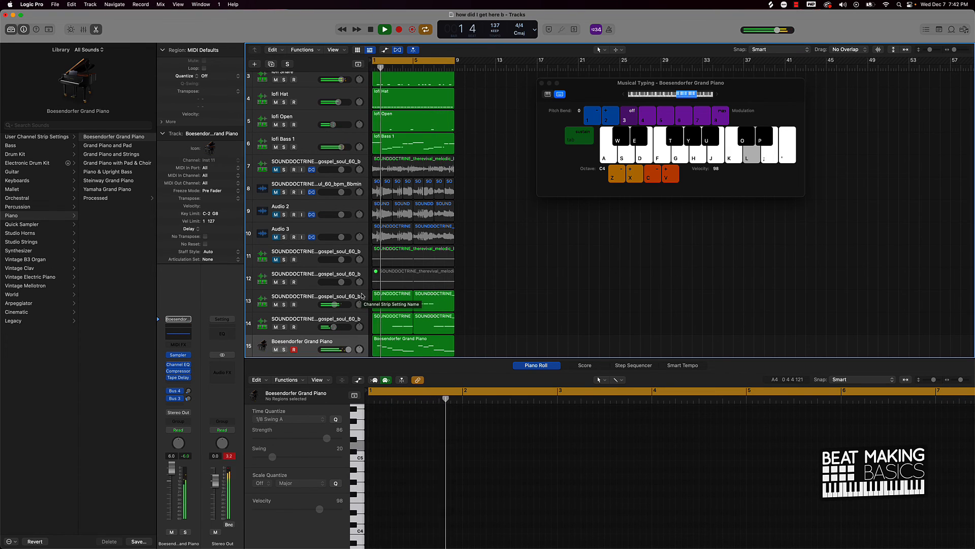
Step: Lower the piano track's volume to 0.6 dB while trying out melody notes over the playing loop, and stop playback
key("k")
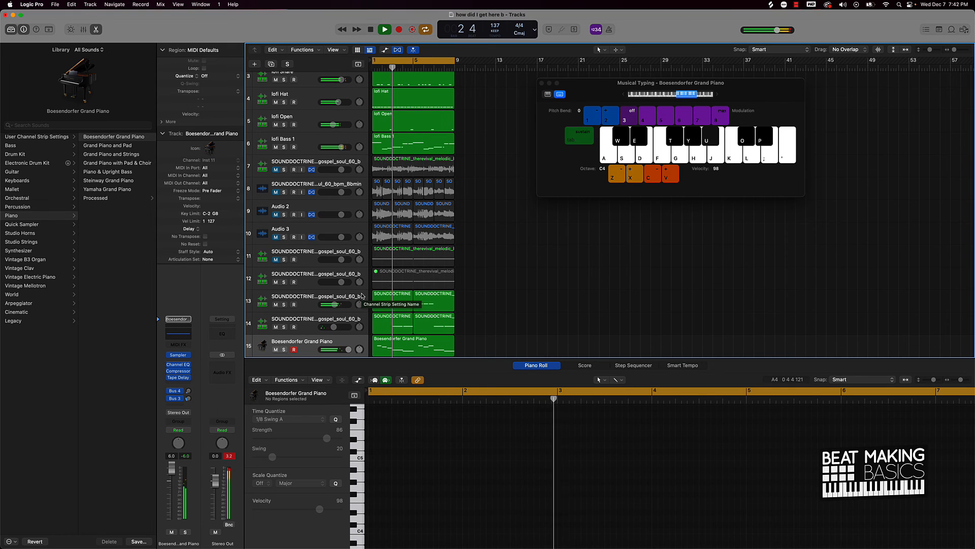
key("g")
left_click_drag(348, 349, 342, 349)
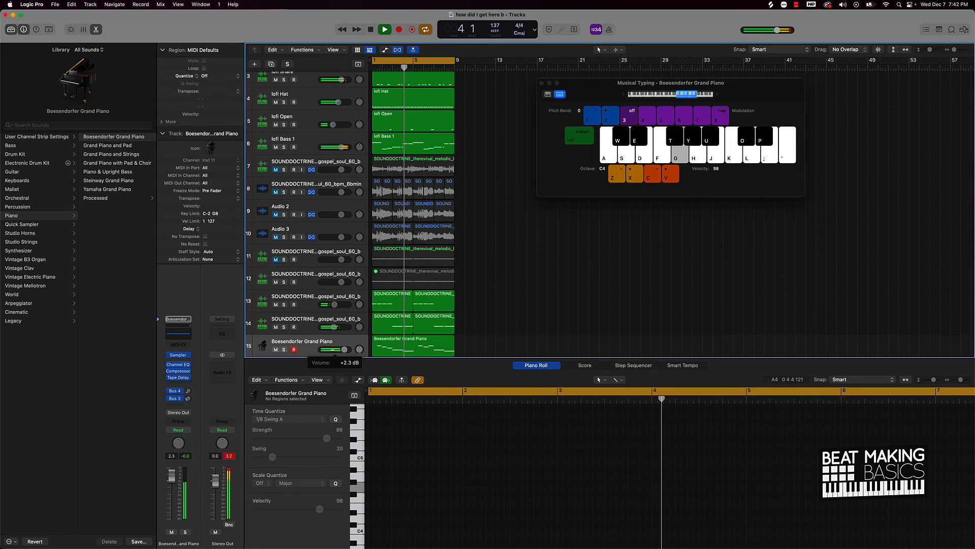
key("f")
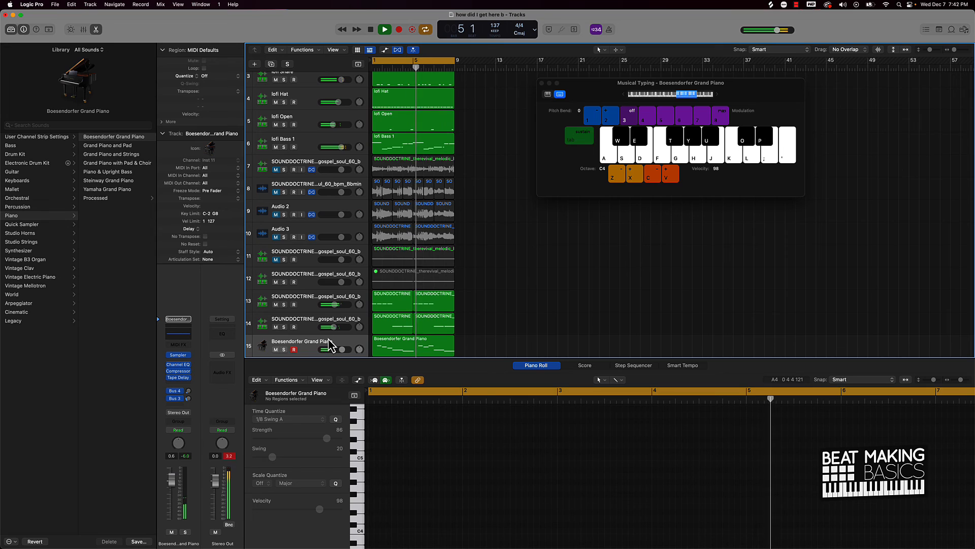
key("l")
key("k")
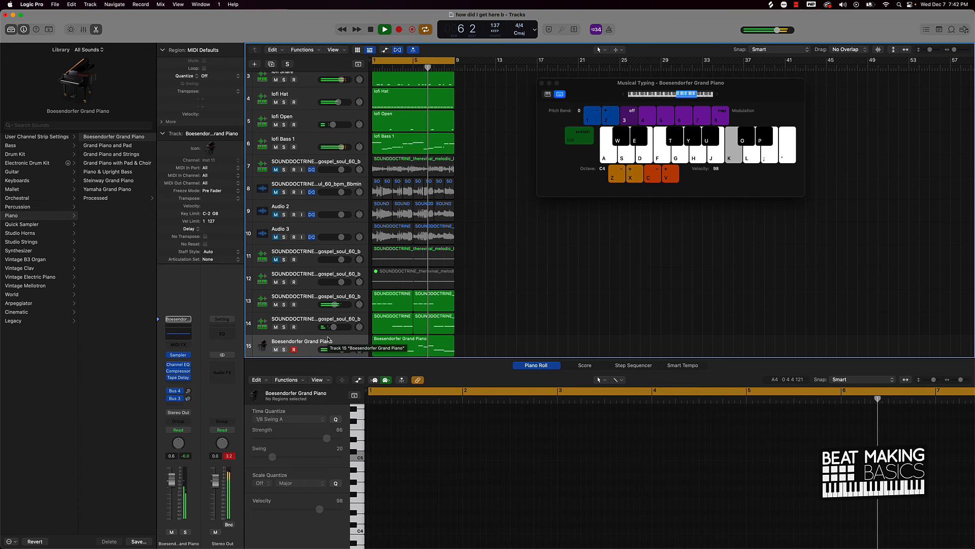
key("l")
key("g")
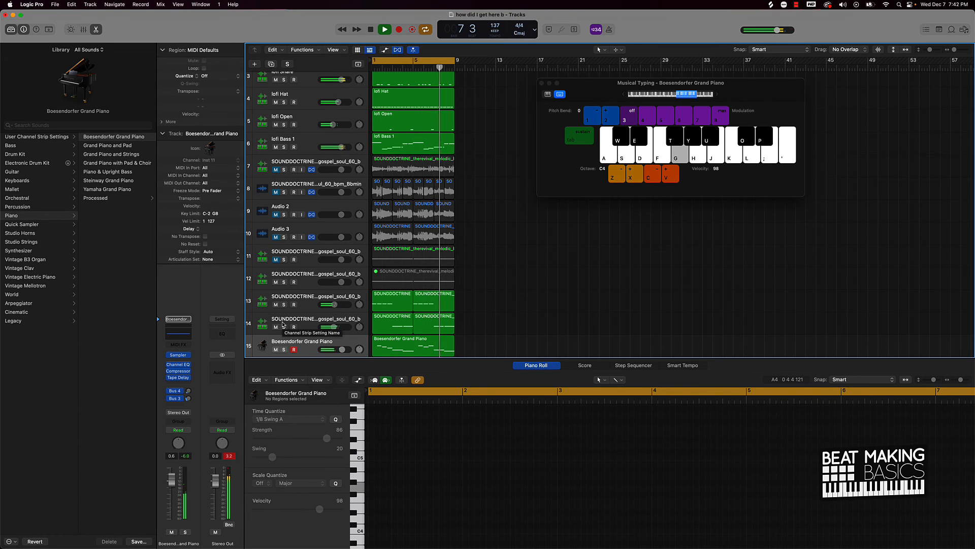
key("space")
Step: Unmute the original soul loop on track 7, mute tracks 13 to 15, and play the beat from the start for comparison
left_click(276, 170)
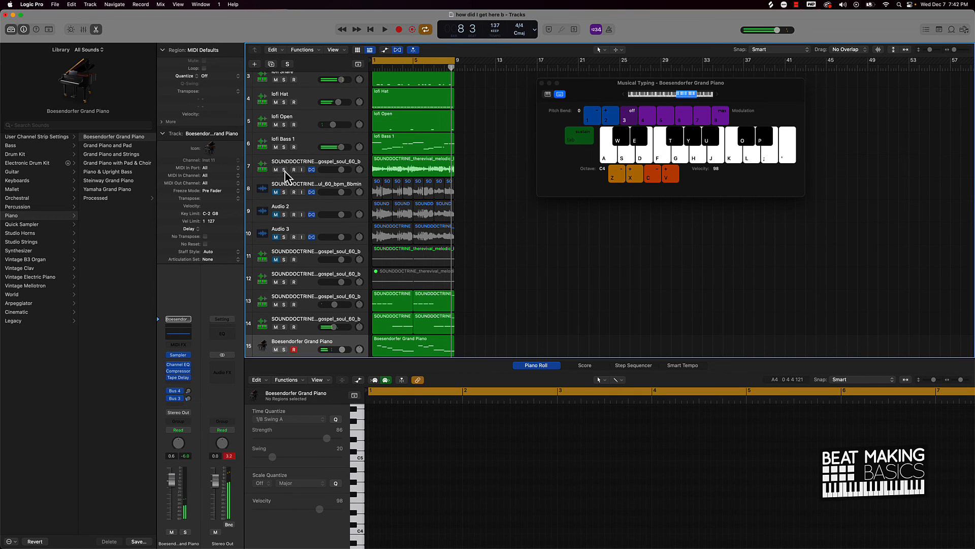
left_click(443, 69)
left_click_drag(276, 304, 283, 370)
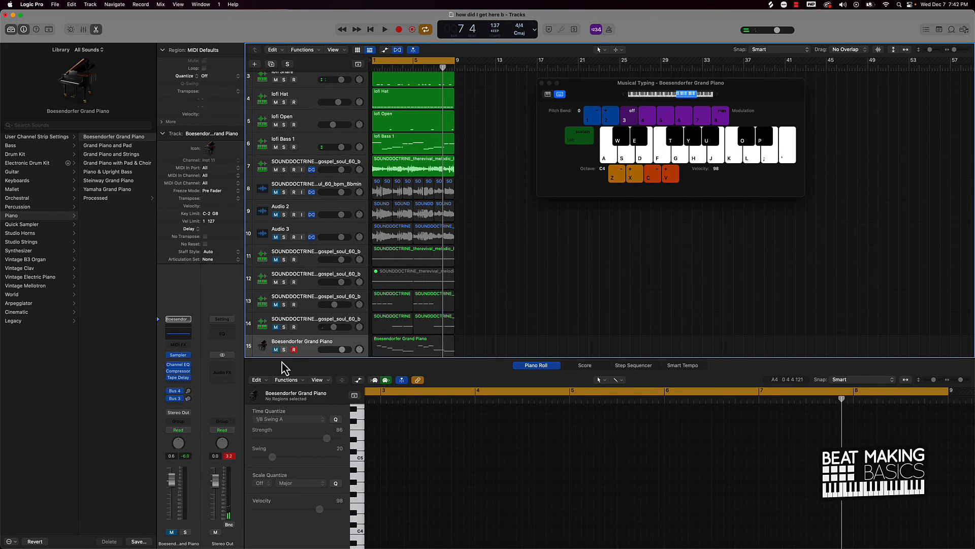
key("Return")
key("space")
left_click(438, 68)
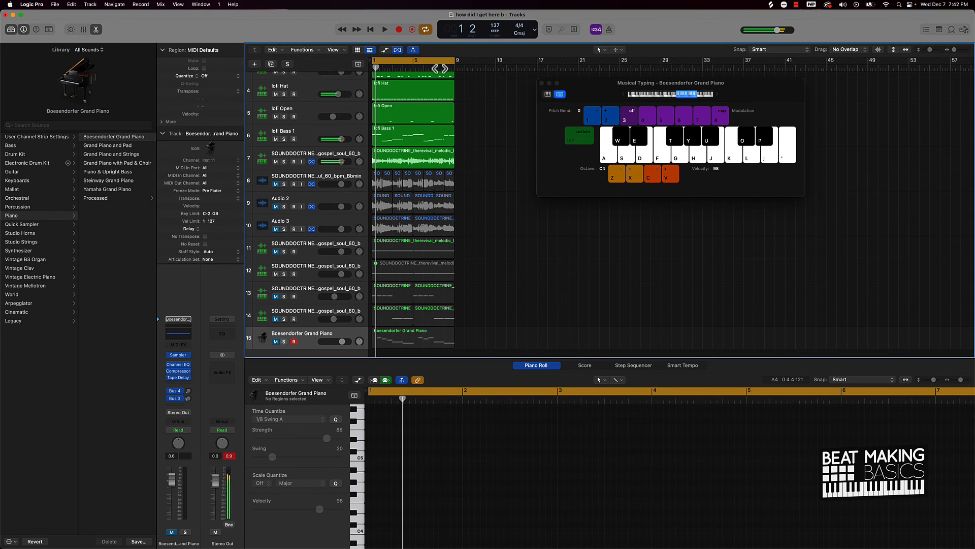
key("f")
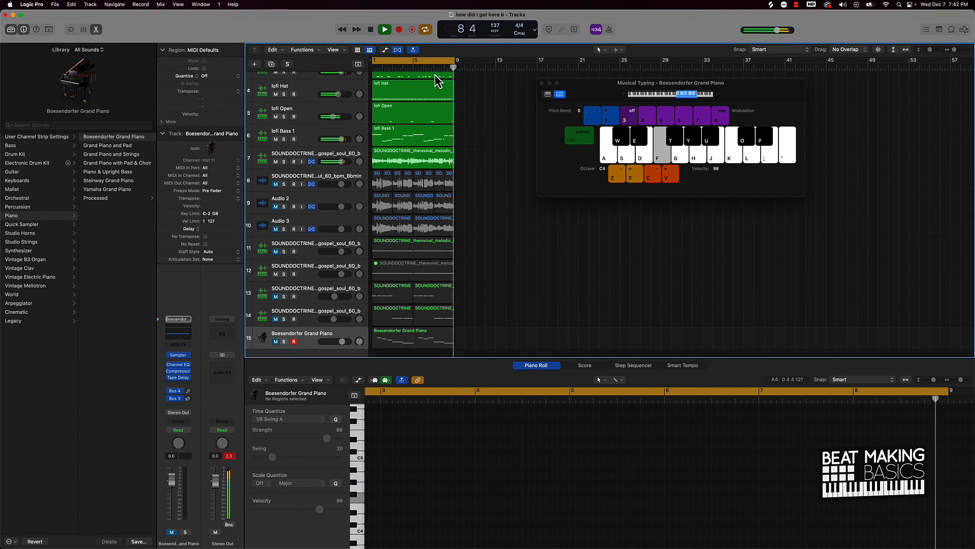
key("l")
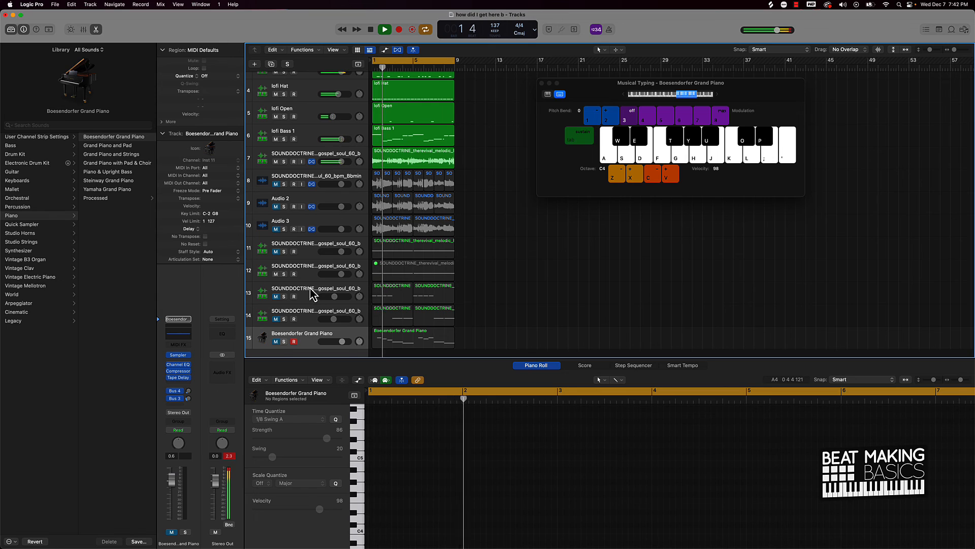
Step: Move tracks 13 and 14 and the piano track directly beneath track 7, and add an empty track with duplicate piano settings
left_click_drag(313, 293, 318, 175)
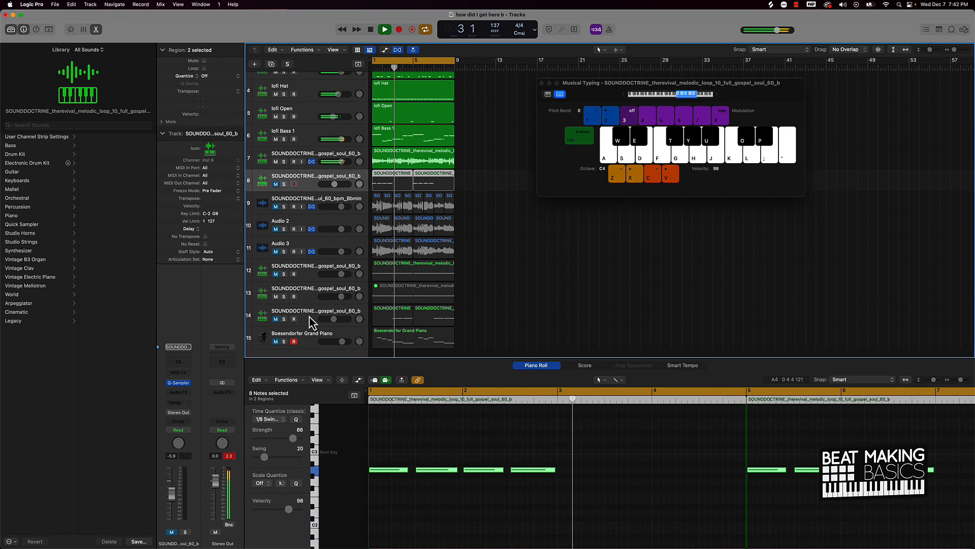
left_click_drag(311, 321, 319, 204)
left_click_drag(314, 336, 311, 229)
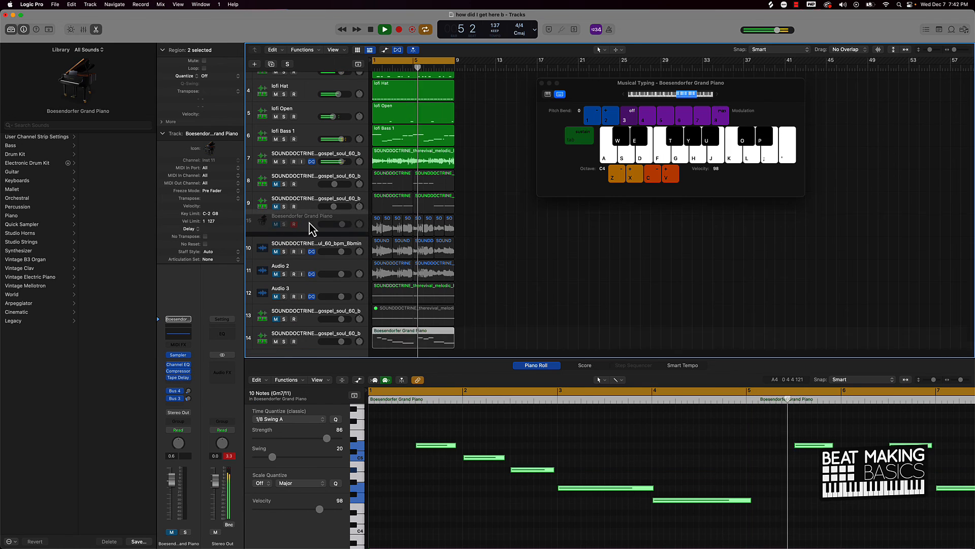
left_click(523, 246)
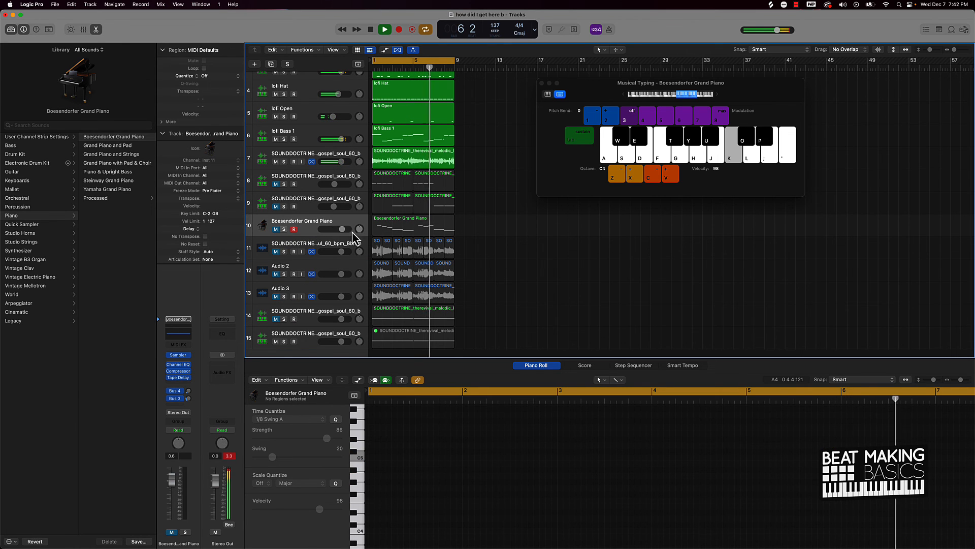
key("super+d")
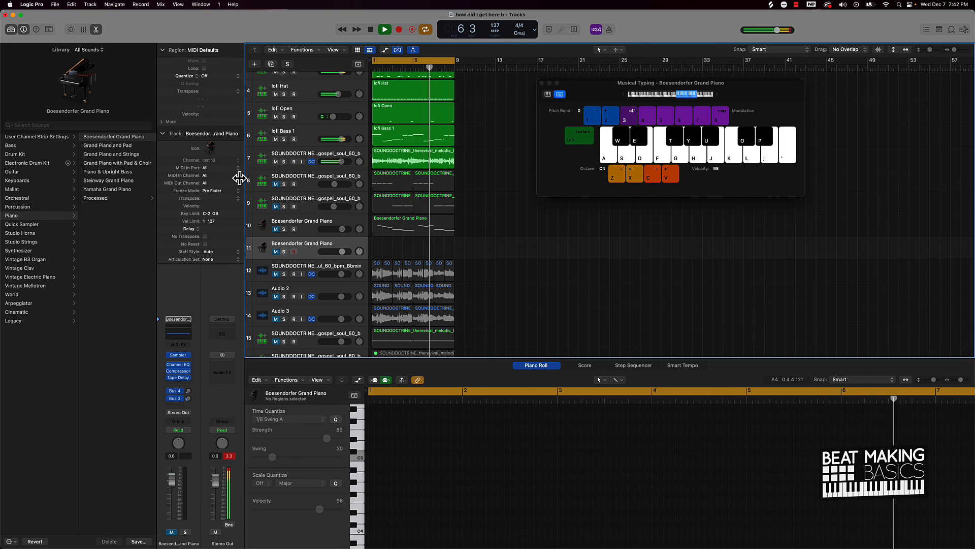
Step: Mute track 7, unmute the chopped loop tracks 8 and 9 and piano track 10, raise their volumes during playback, and stop
left_click(276, 206)
left_click(276, 184)
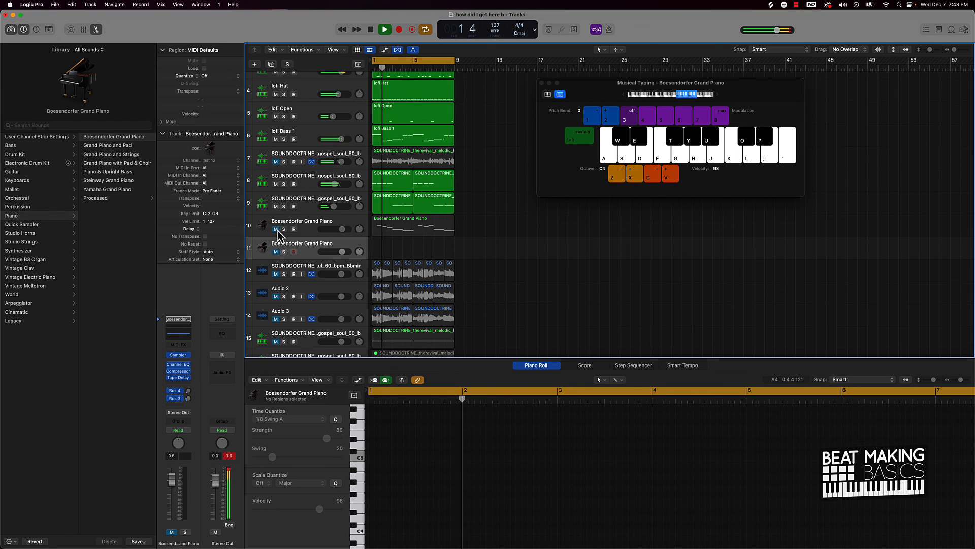
left_click_drag(334, 184, 341, 207)
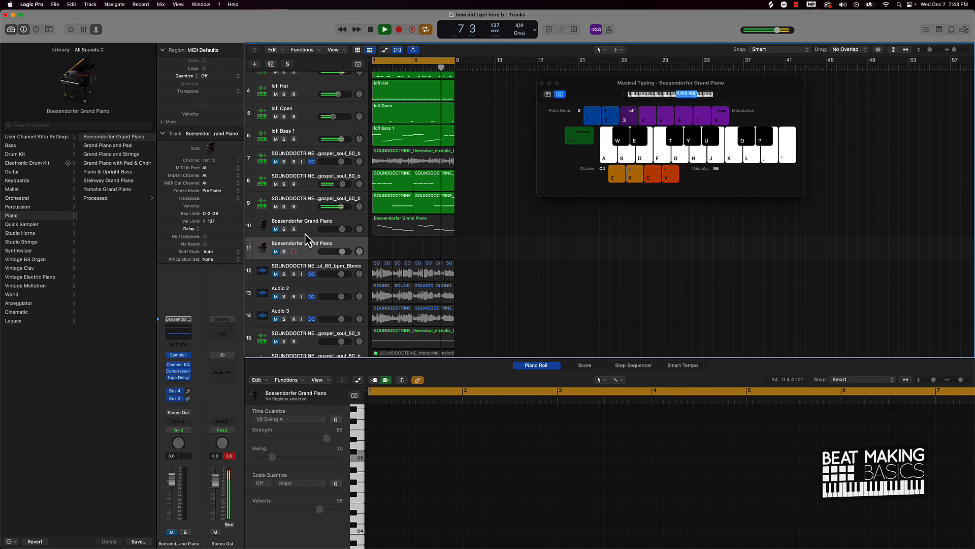
left_click(277, 231)
left_click_drag(342, 229, 346, 229)
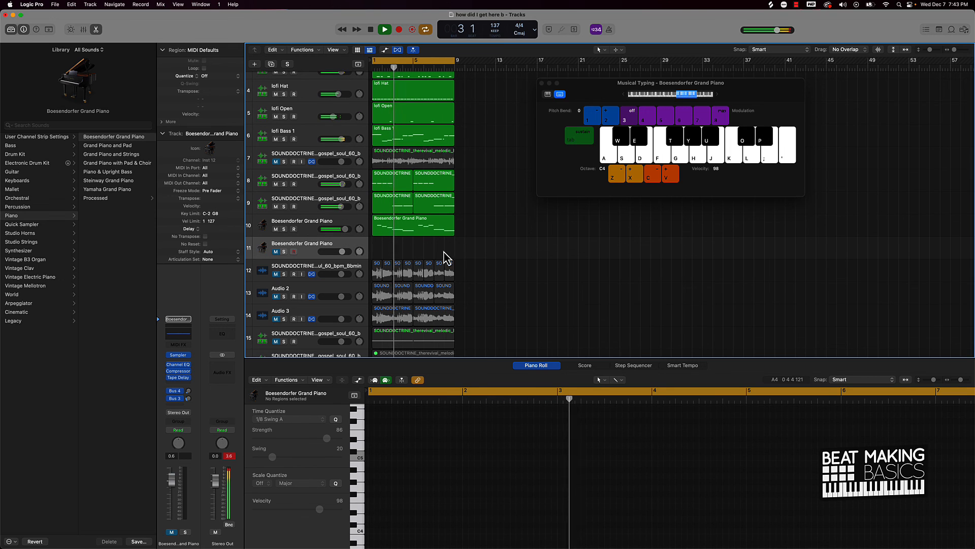
key("space")
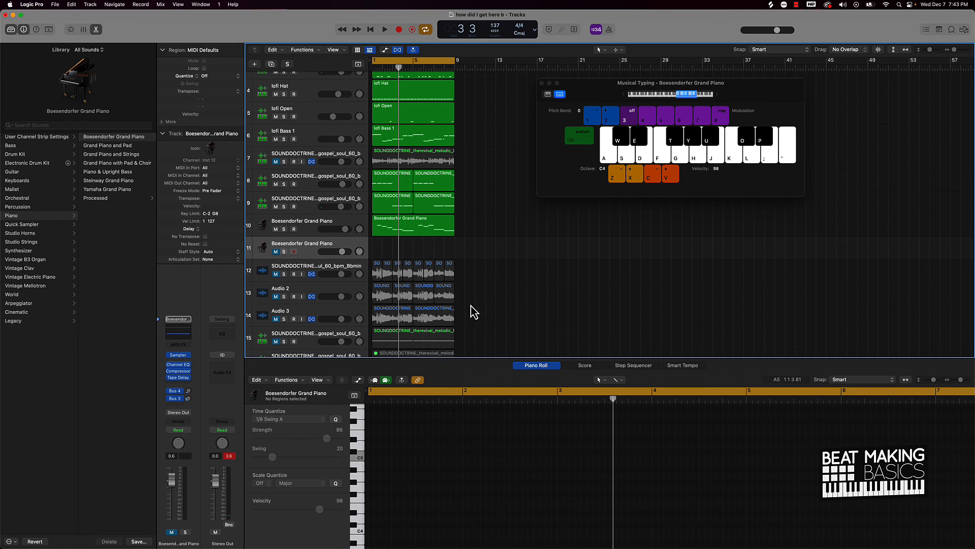
Step: Close the Piano Roll editor so the arrangement's track list fills the window
scroll(477, 294, "up", 3)
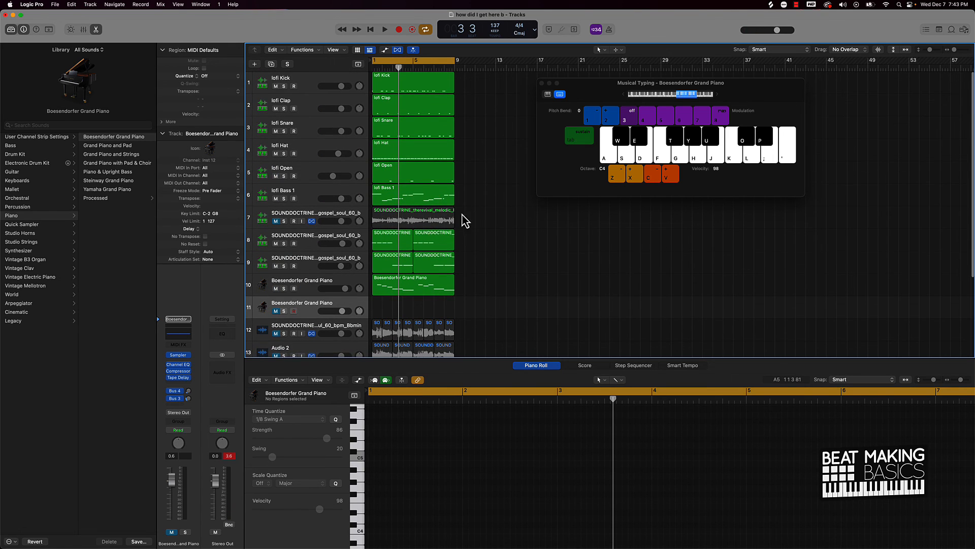
scroll(449, 244, "down", 2)
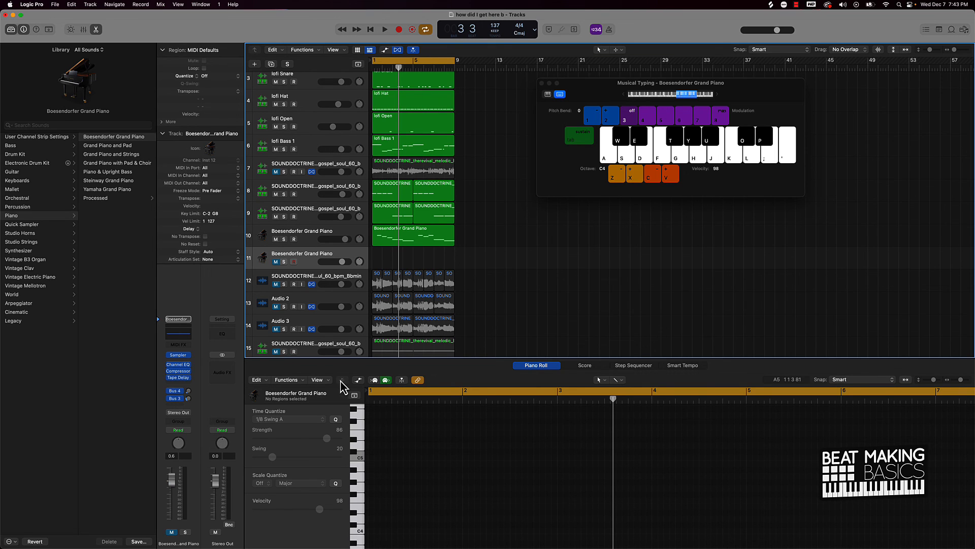
left_click(96, 30)
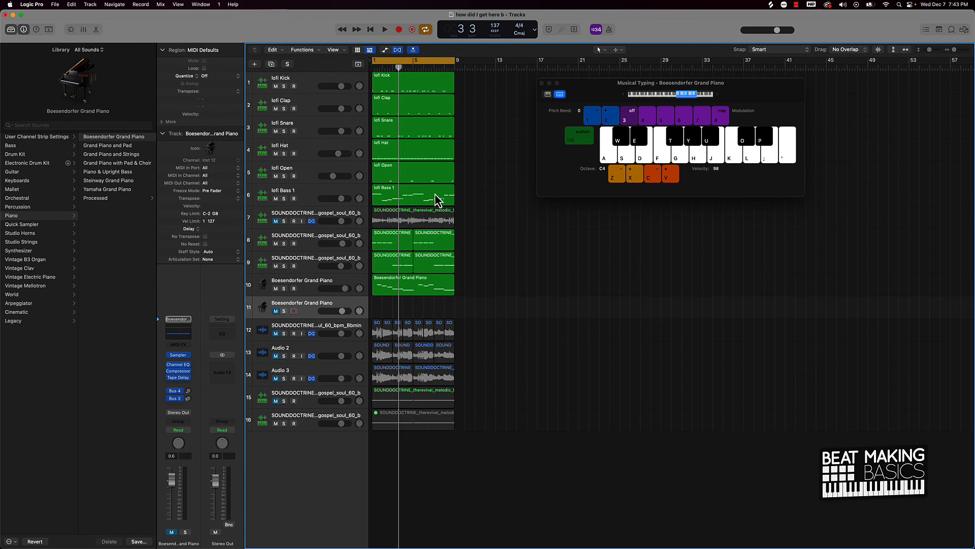